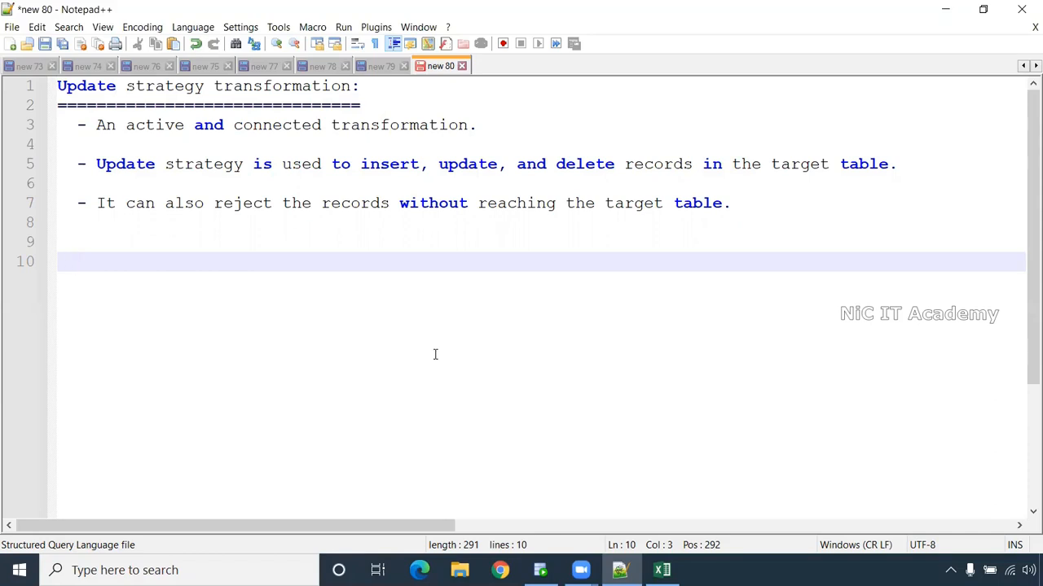
# - Enter dd_insert and add a 'dd - data driven' note on the line above it
pyautogui.write('dd_insert')
pyautogui.press('Return')
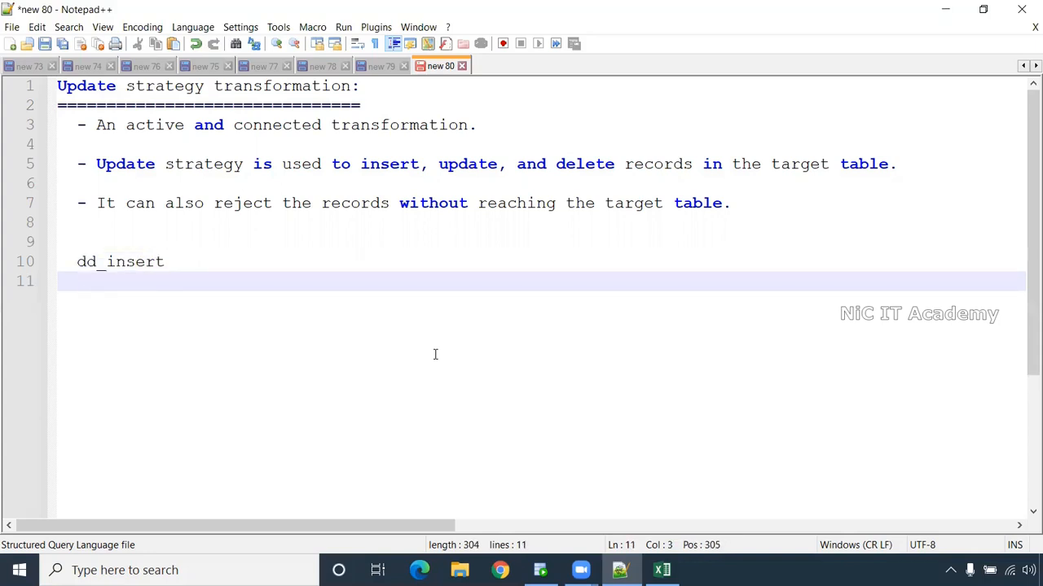
pyautogui.click(218, 236)
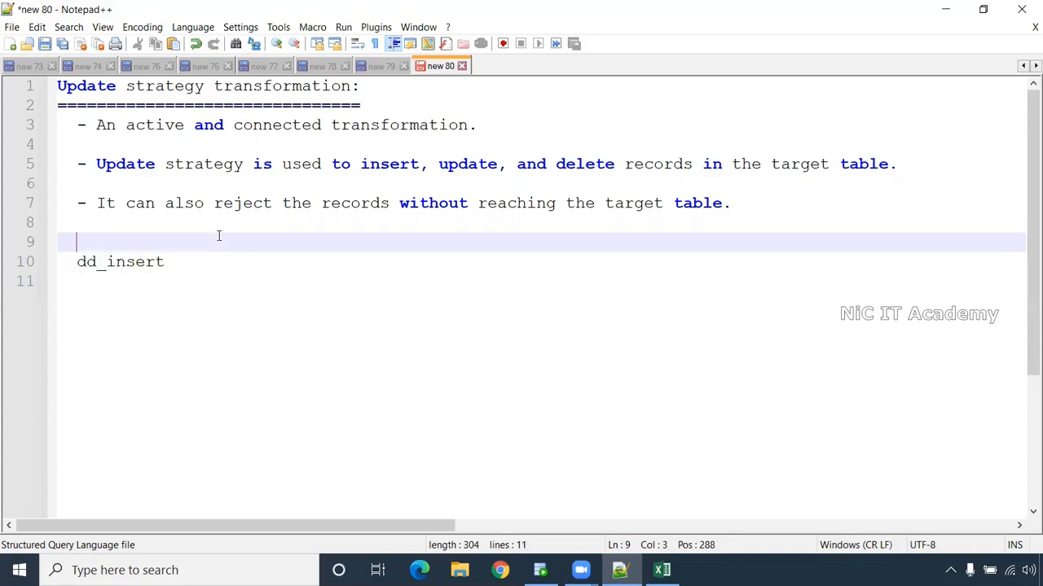
pyautogui.write('dd - data ')
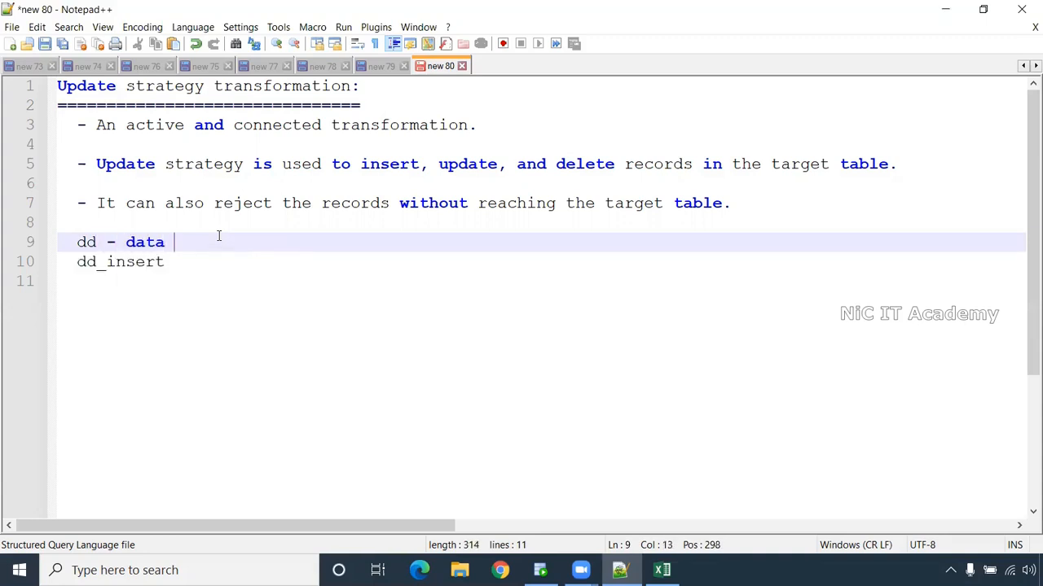
pyautogui.write('driven')
pyautogui.press('Return')
pyautogui.press('Return')
pyautogui.click(217, 324)
pyautogui.click(222, 301)
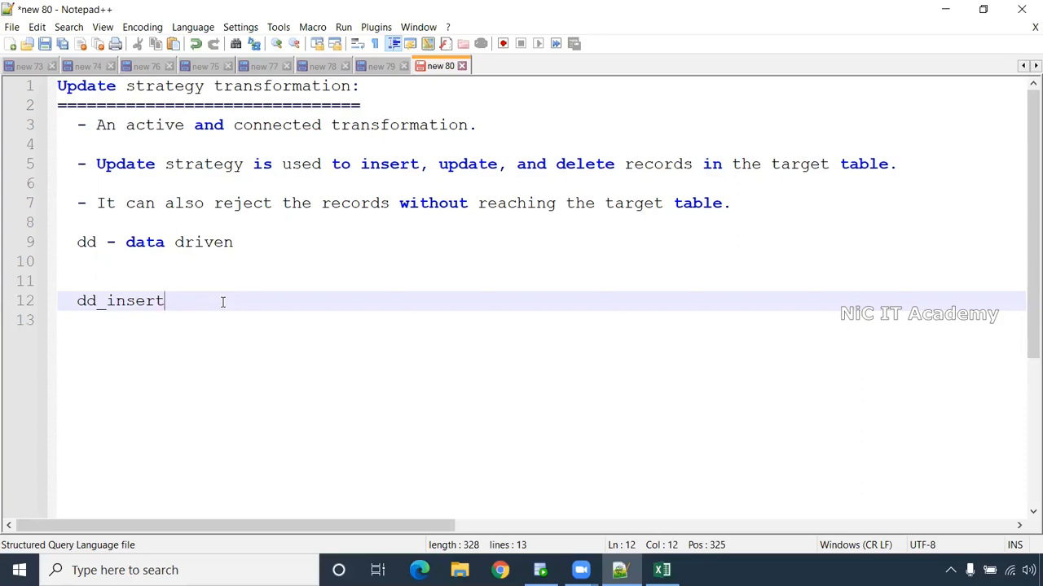
# - List dd_update, dd_delete and dd_reject under dd_insert, and number dd_insert as 0
pyautogui.press('Return')
pyautogui.write('dd')
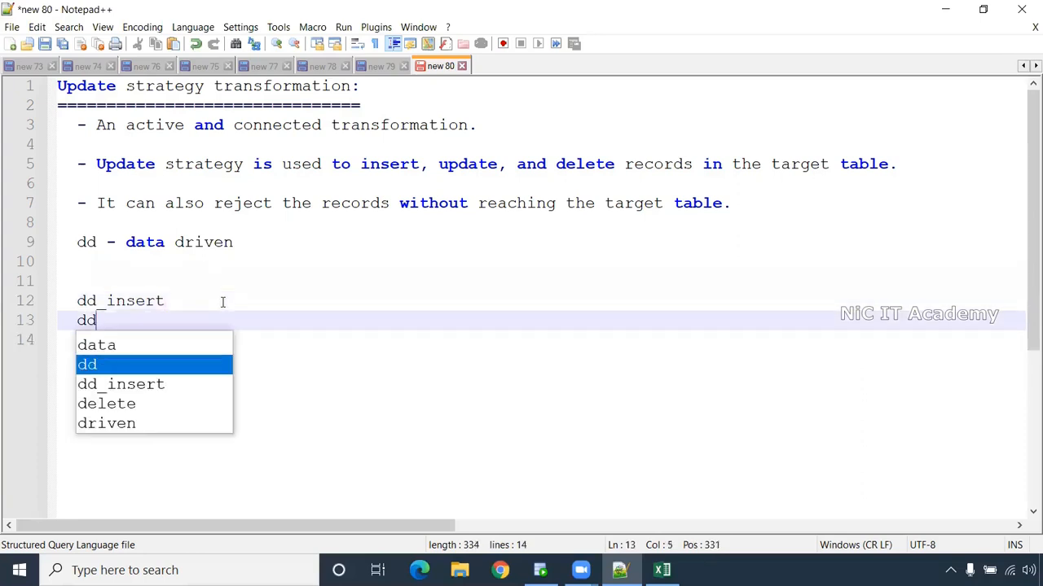
pyautogui.write('_update')
pyautogui.press('BackSpace')
pyautogui.write('te')
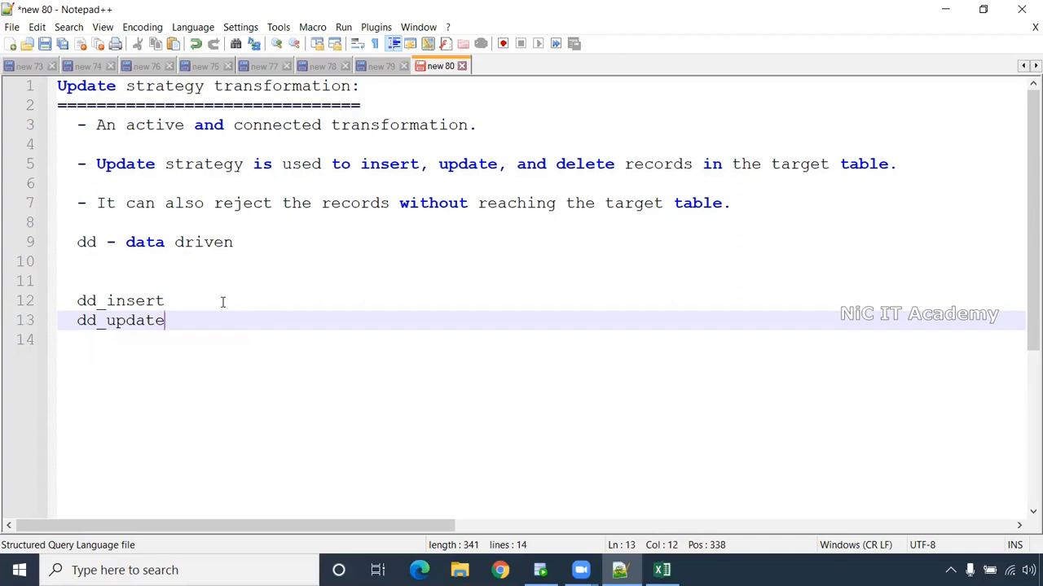
pyautogui.press('Return')
pyautogui.write('dd_delete')
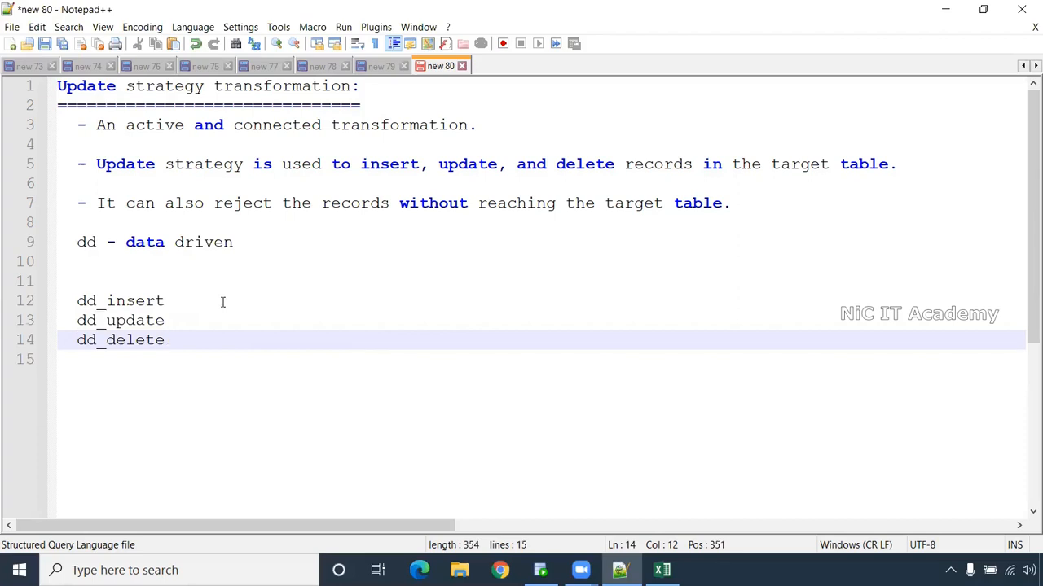
pyautogui.press('Return')
pyautogui.write('dd_reject')
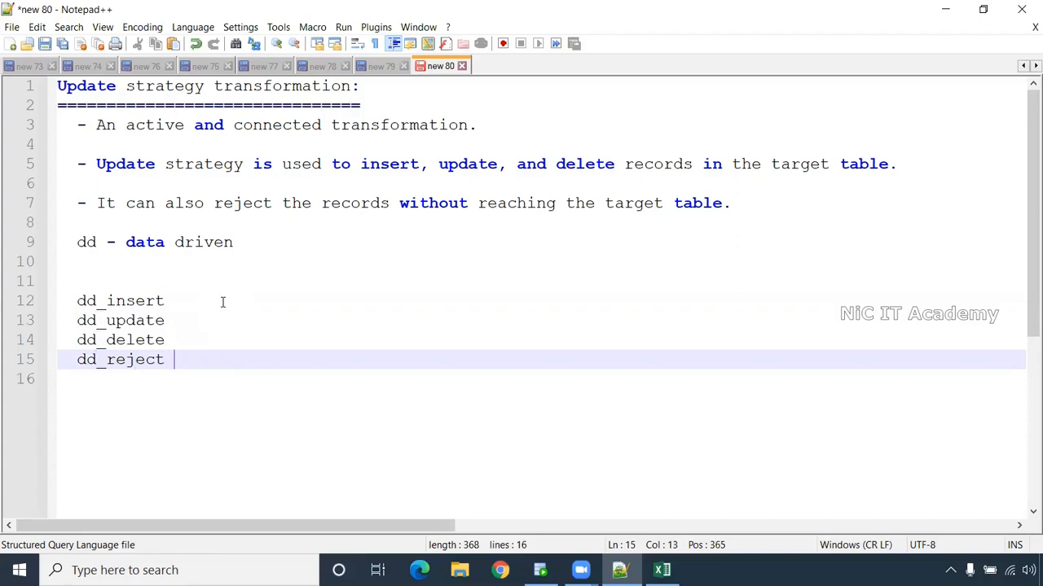
pyautogui.click(222, 302)
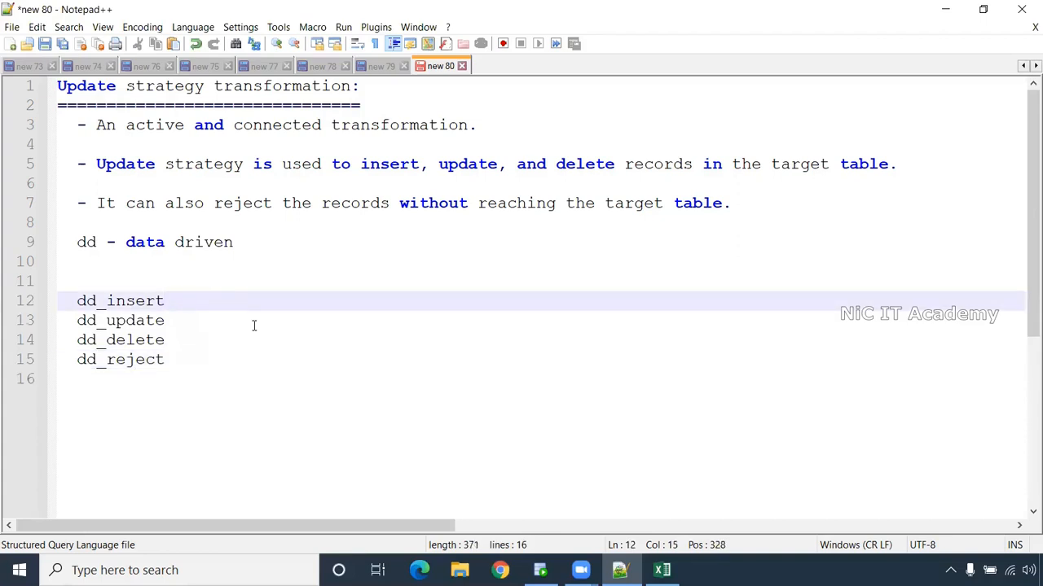
pyautogui.write('0')
# - Number dd_update 1, dd_delete 2 and dd_reject 3
pyautogui.click(185, 323)
pyautogui.write('1')
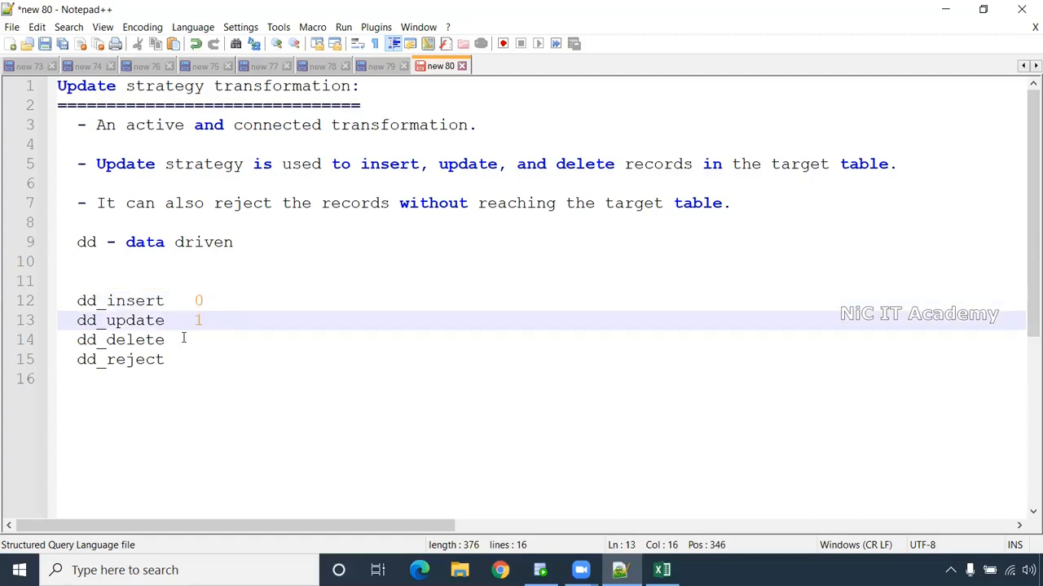
pyautogui.click(186, 340)
pyautogui.write('2')
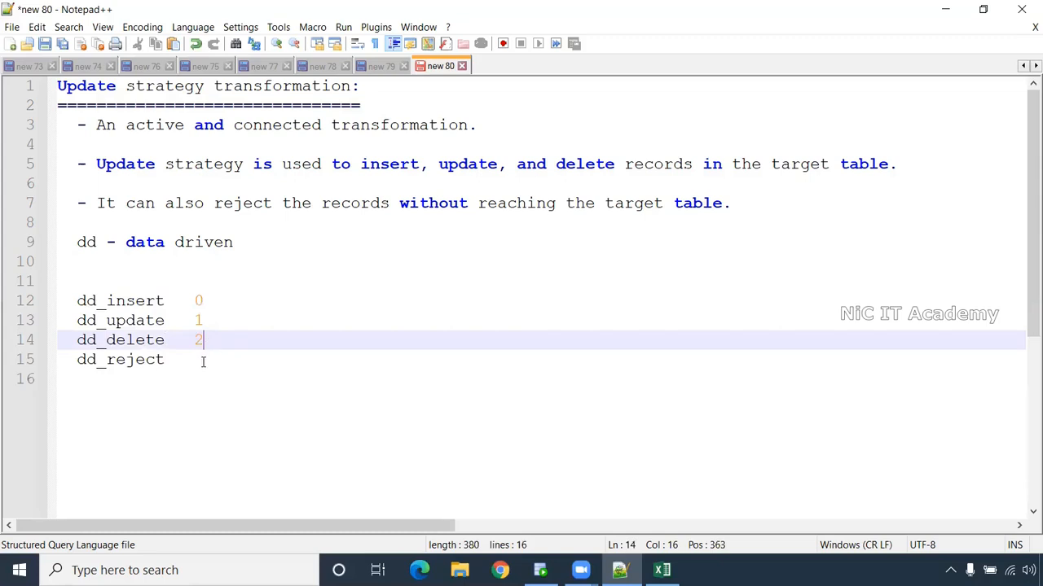
pyautogui.click(209, 365)
pyautogui.write('3')
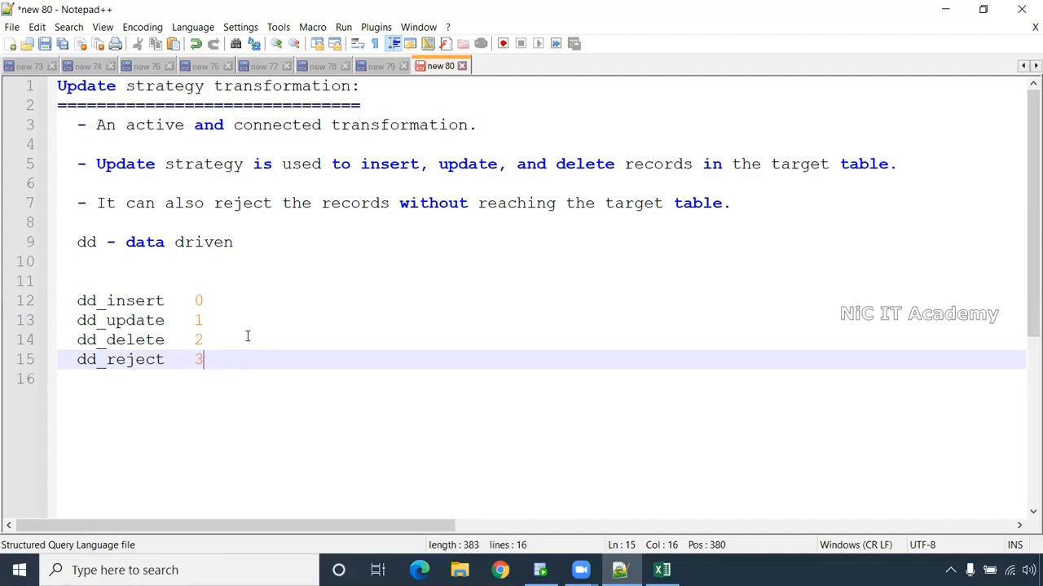
# - Add a 'Target --> Primary key' note below the numbered list
pyautogui.press('Return')
pyautogui.press('Return')
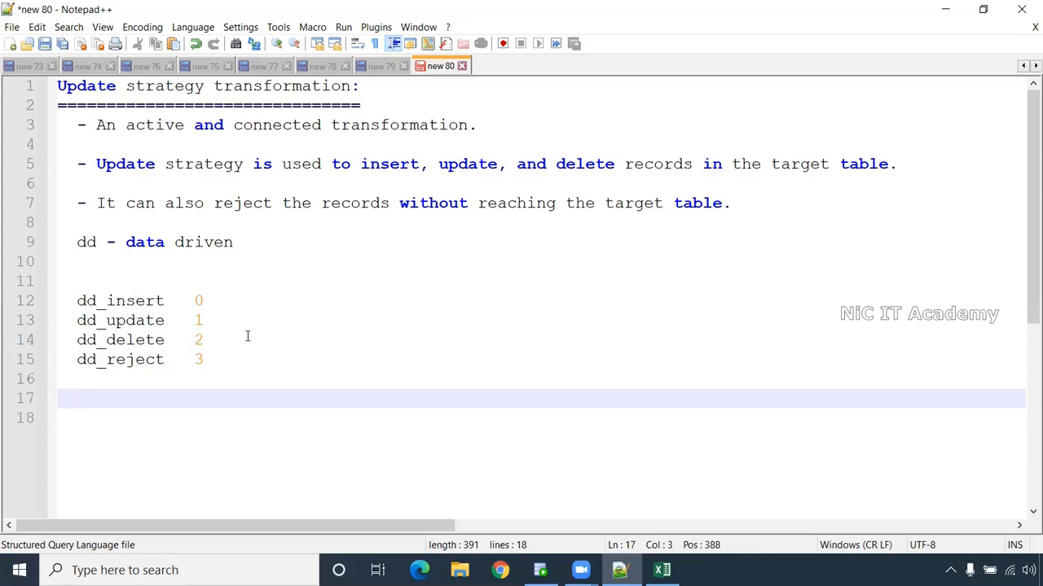
pyautogui.write('Target ')
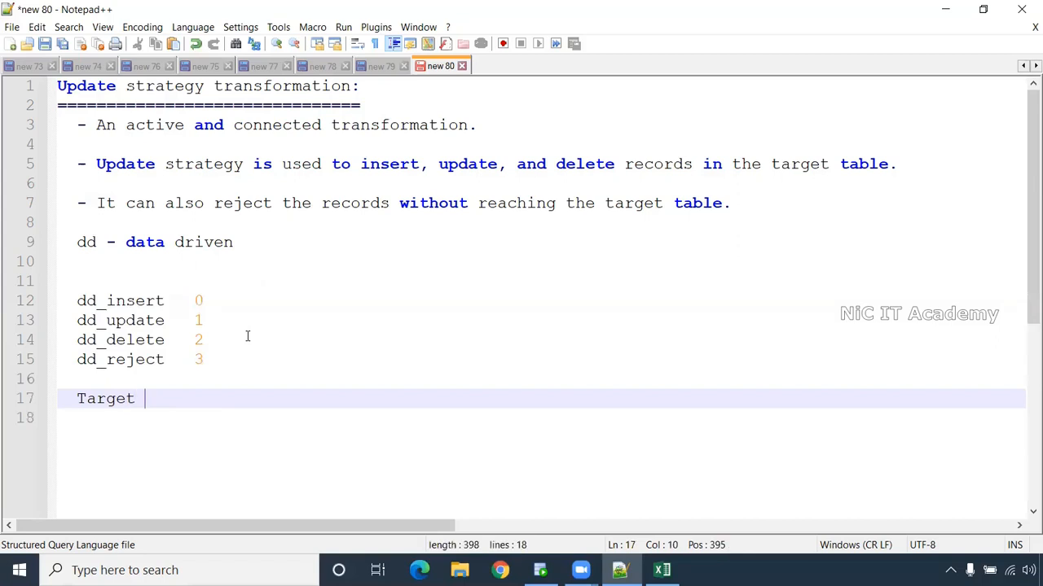
pyautogui.write('--> Primary key')
pyautogui.press('Return')
pyautogui.press('Return')
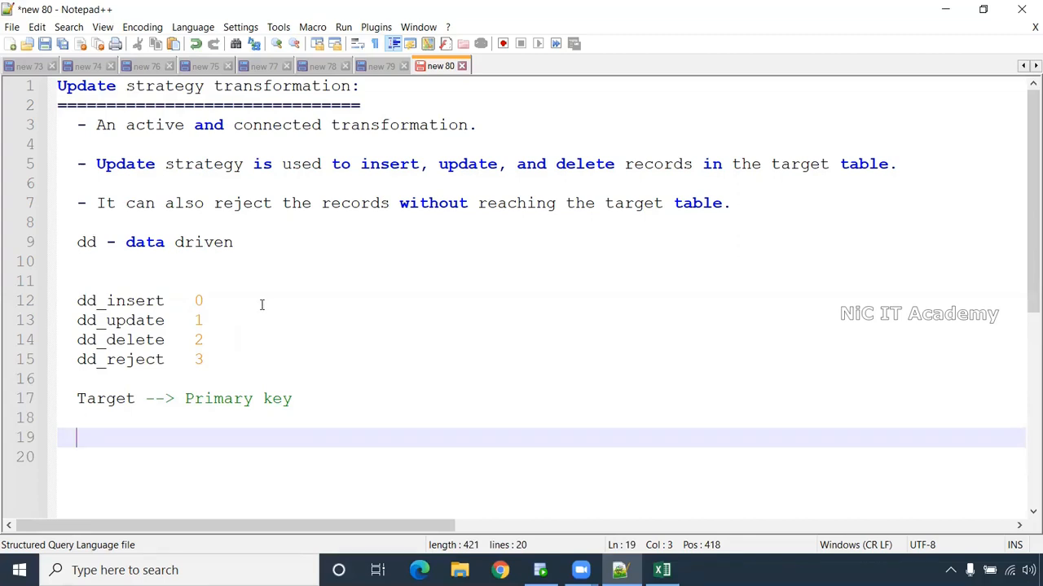
# - In the upd_normalizer workbook, review the s_customer_upd source and empty t_customer_upd target tables
pyautogui.click(662, 570)
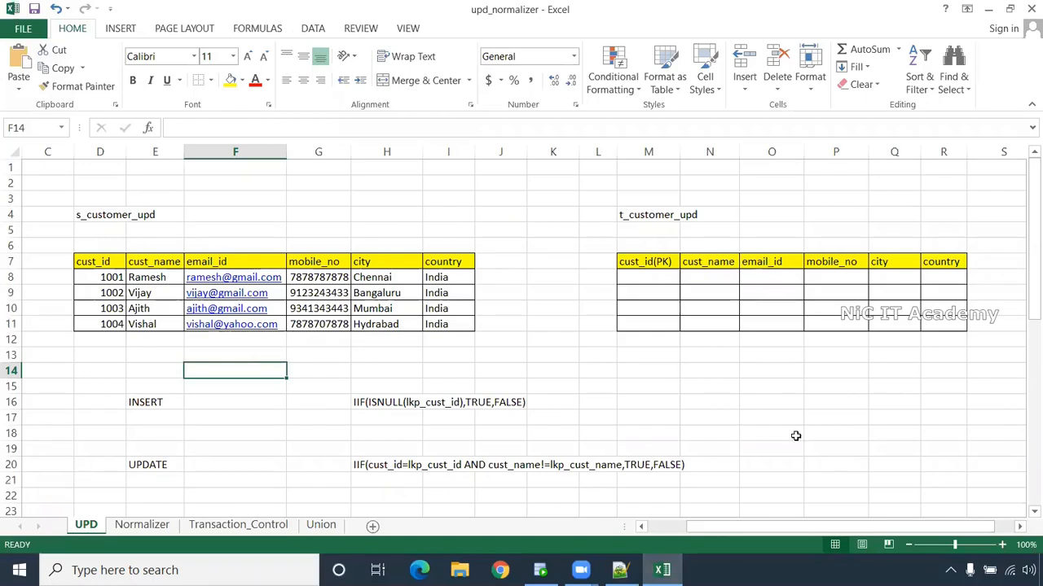
pyautogui.moveTo(94, 266); pyautogui.dragTo(447, 336)
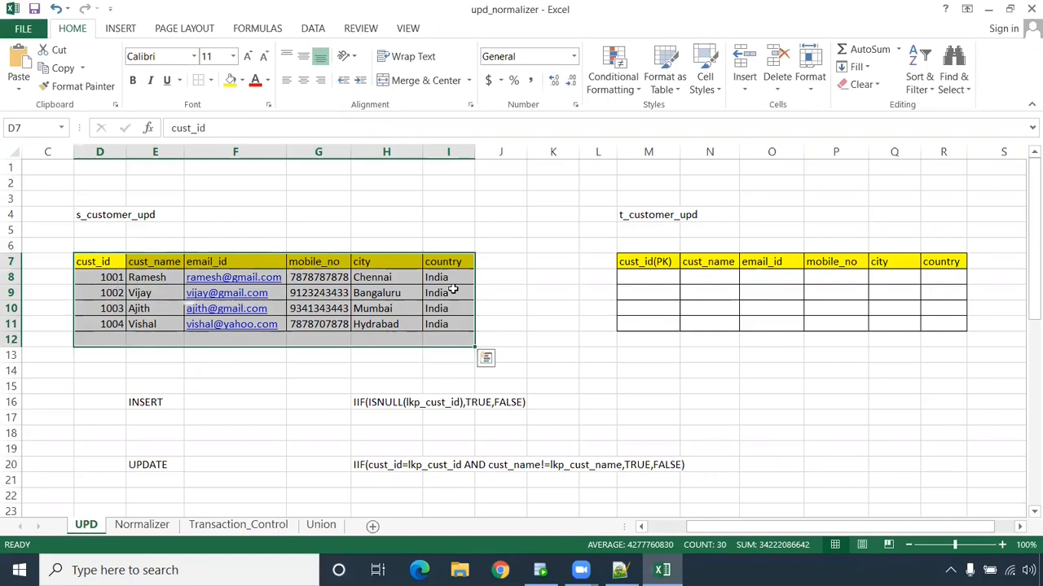
pyautogui.click(648, 266)
pyautogui.moveTo(649, 274); pyautogui.dragTo(936, 330)
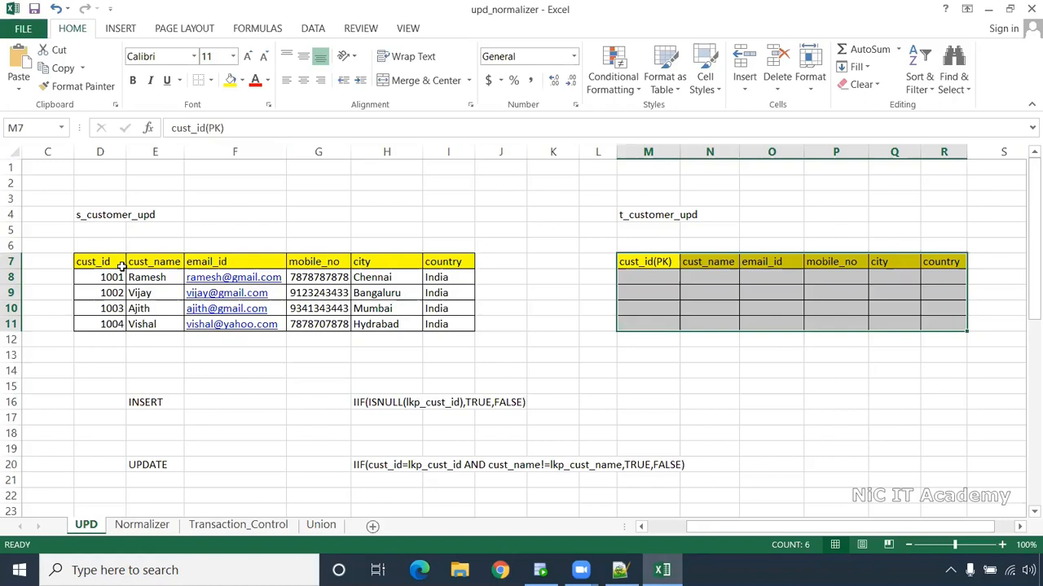
pyautogui.click(292, 342)
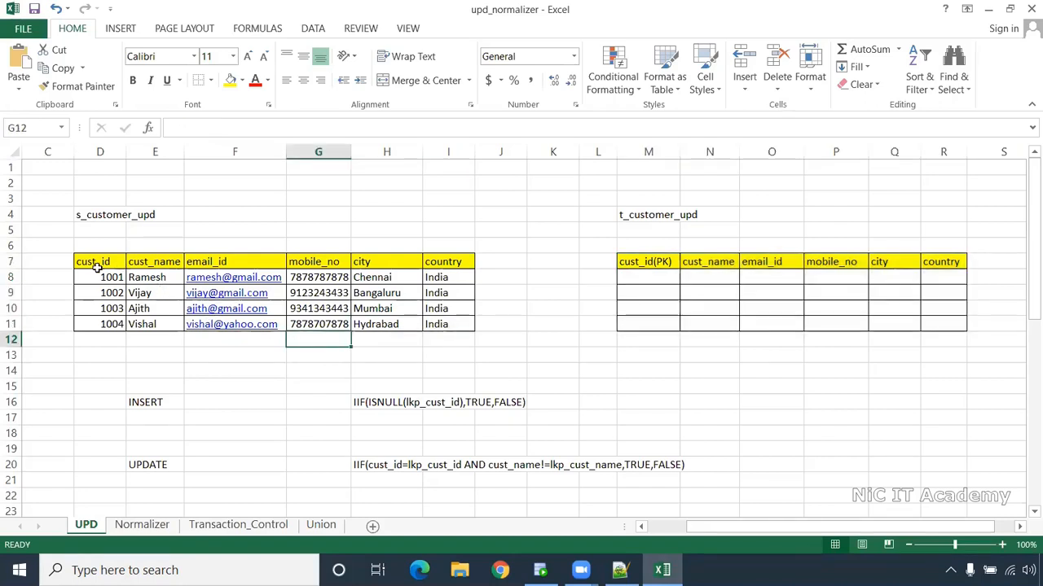
# - Copy the cust_id 1001 row into t_customer_upd and autofit the email_id column
pyautogui.moveTo(108, 277); pyautogui.dragTo(464, 277)
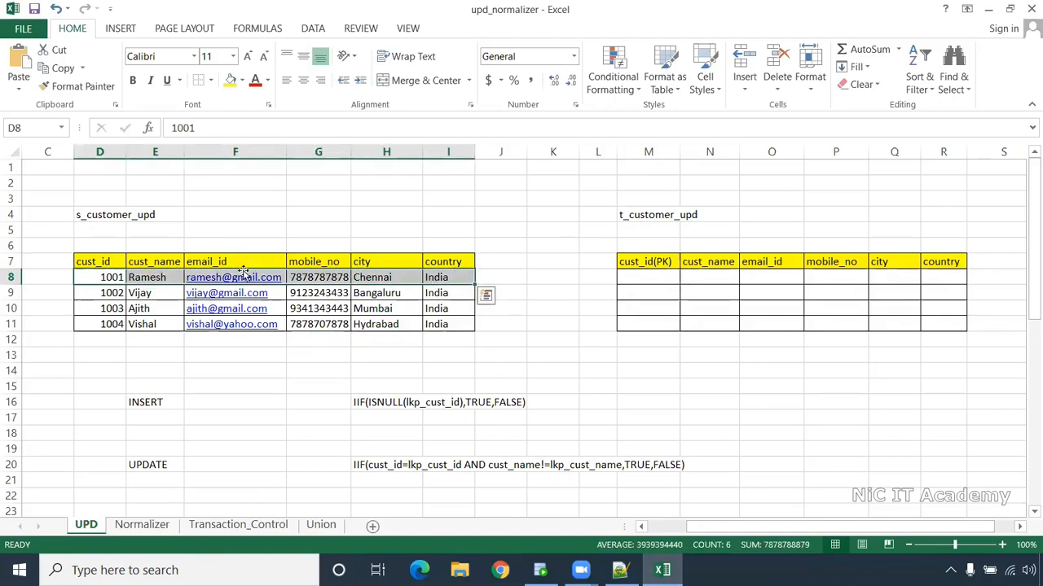
pyautogui.hotkey('ctrl', 'c')
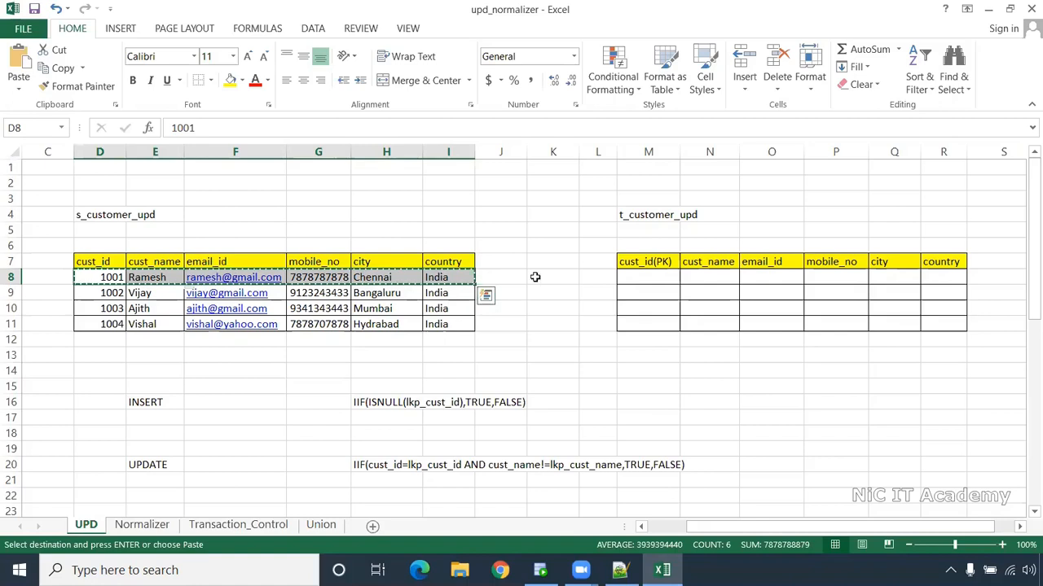
pyautogui.click(639, 278)
pyautogui.hotkey('ctrl', 'v')
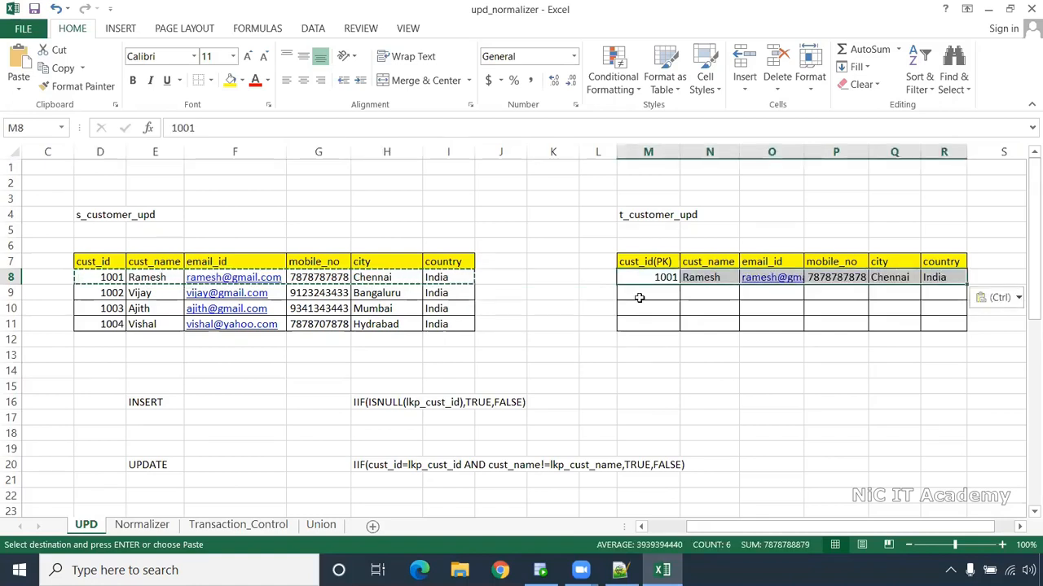
pyautogui.doubleClick(804, 153)
pyautogui.click(772, 400)
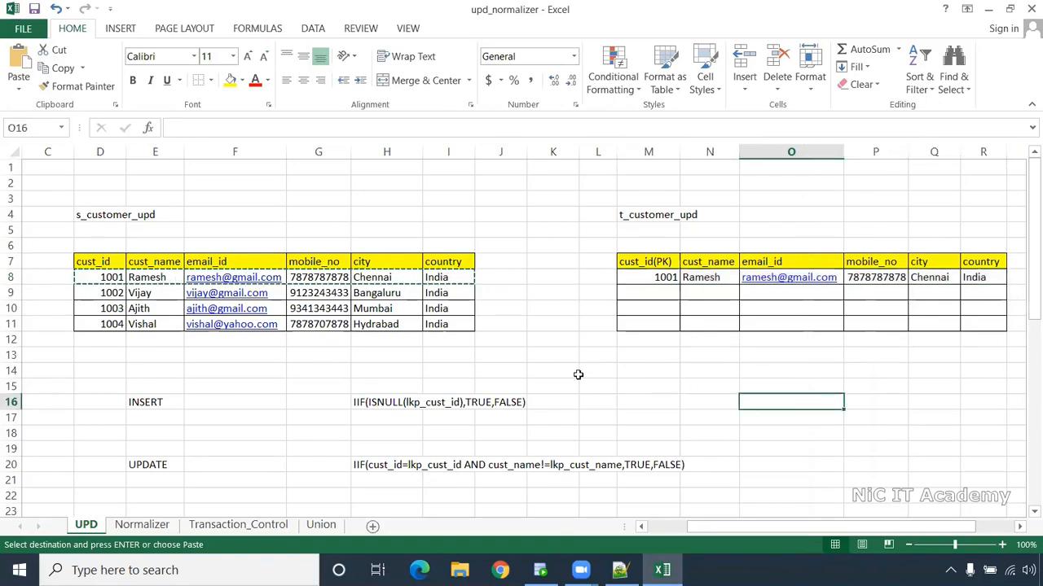
pyautogui.moveTo(102, 246); pyautogui.dragTo(98, 370)
pyautogui.moveTo(643, 245); pyautogui.dragTo(643, 358)
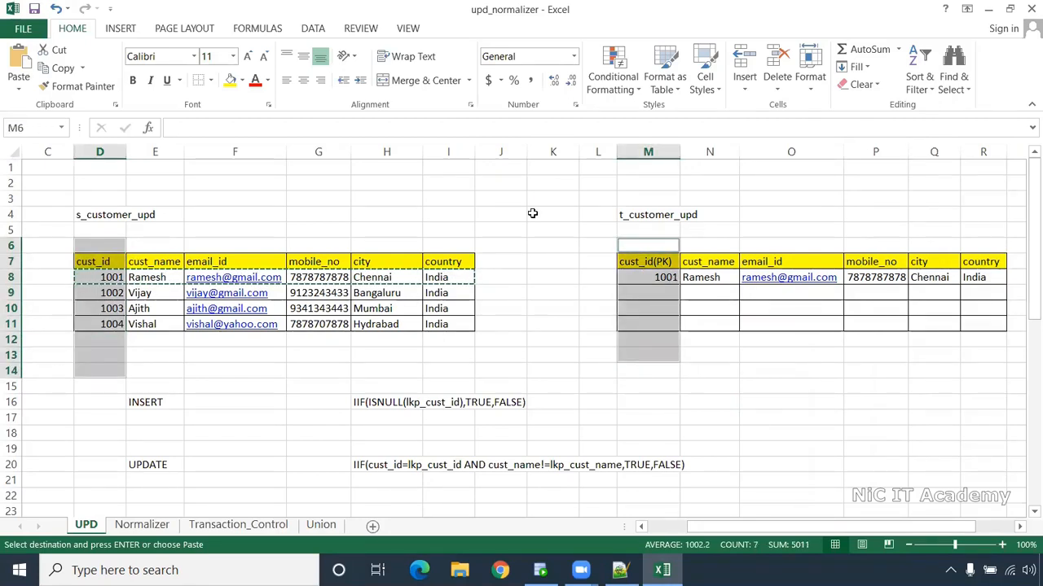
# - Enter 1001 and null in adjacent cells above the tables and clear the pasted 1001 target row
pyautogui.click(487, 199)
pyautogui.write('1001')
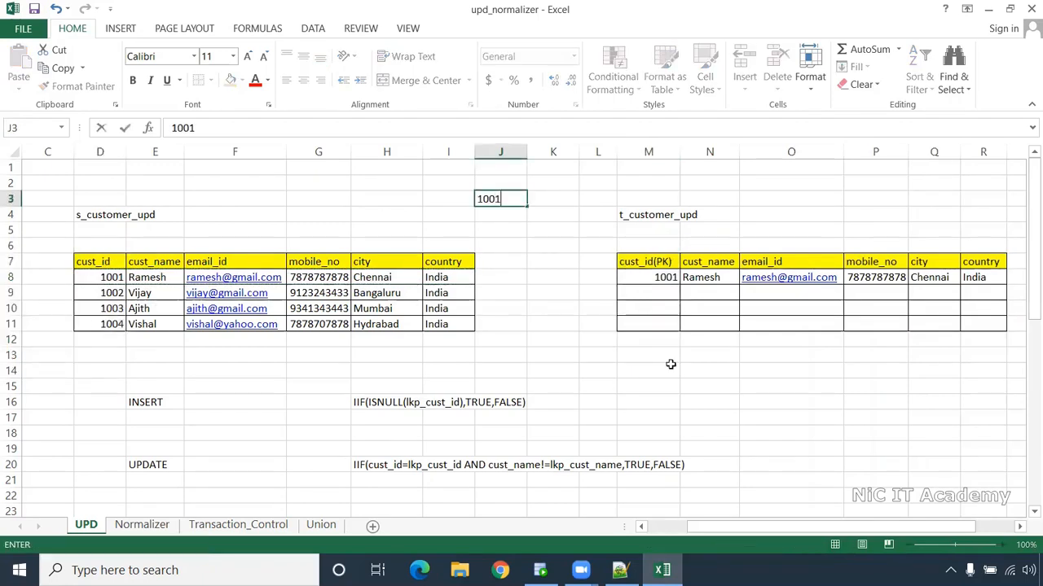
pyautogui.click(643, 197)
pyautogui.moveTo(667, 278); pyautogui.dragTo(971, 280)
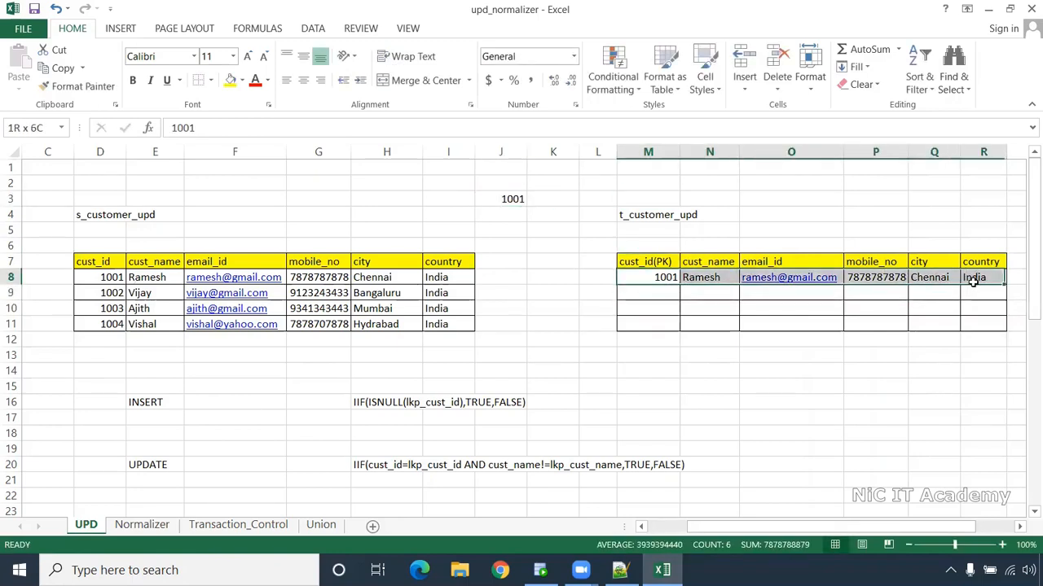
pyautogui.press('Delete')
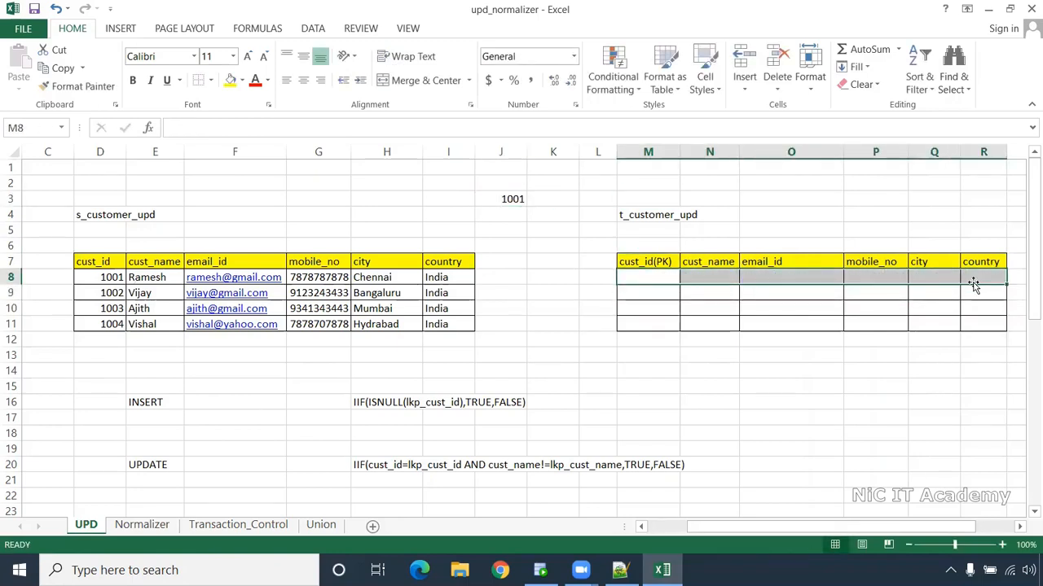
pyautogui.click(565, 200)
pyautogui.write('nu')
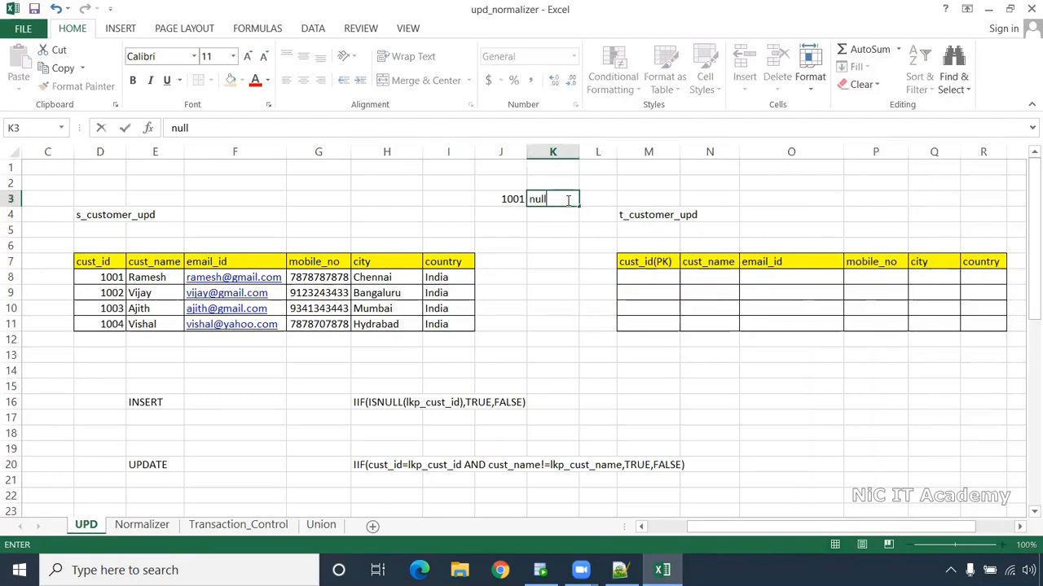
pyautogui.write('ll')
pyautogui.click(553, 232)
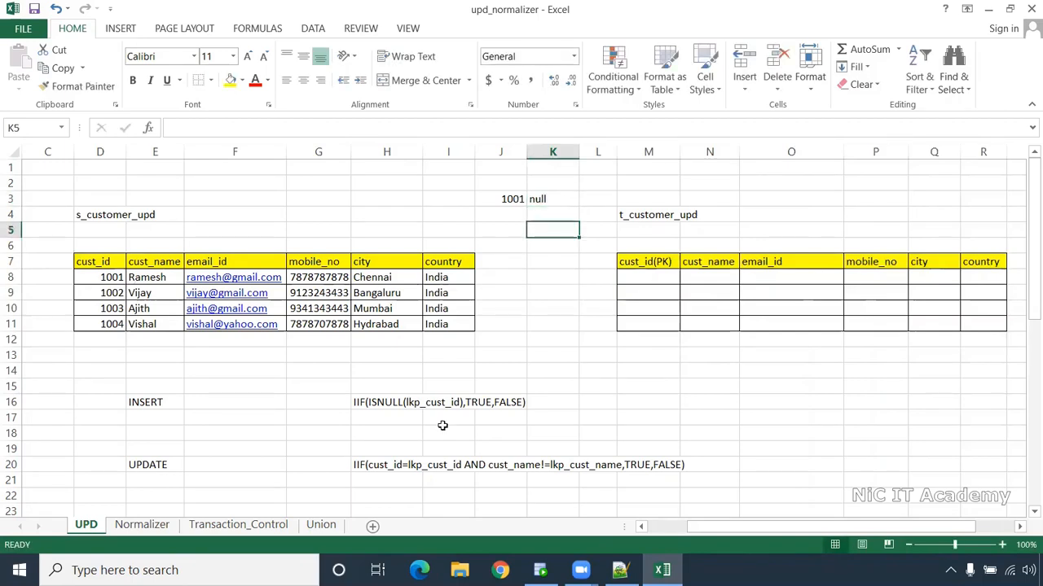
pyautogui.moveTo(117, 407); pyautogui.dragTo(565, 425)
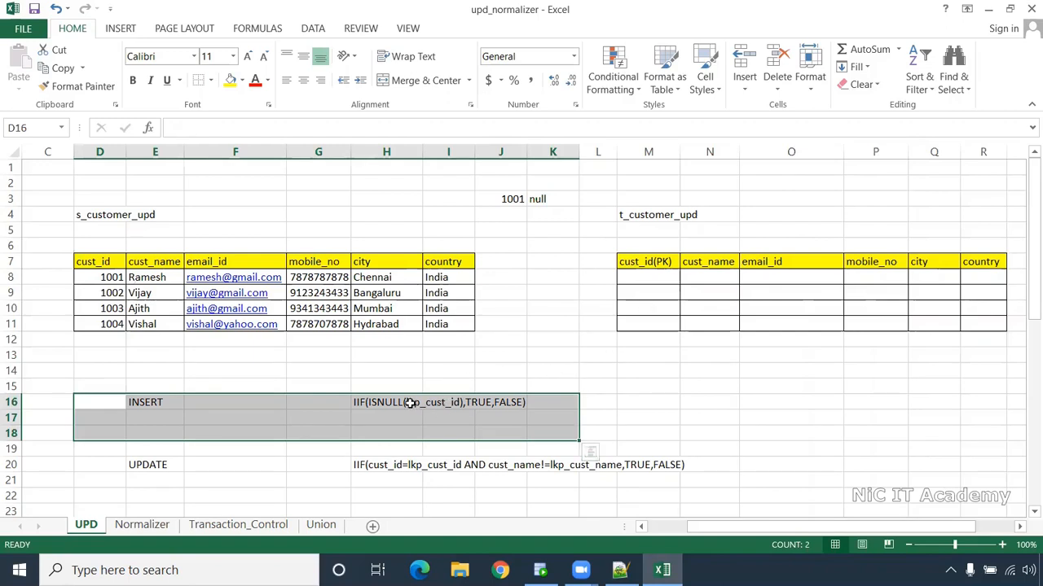
# - Add insert and upd header columns with green fill and borders down to row 11
pyautogui.click(505, 264)
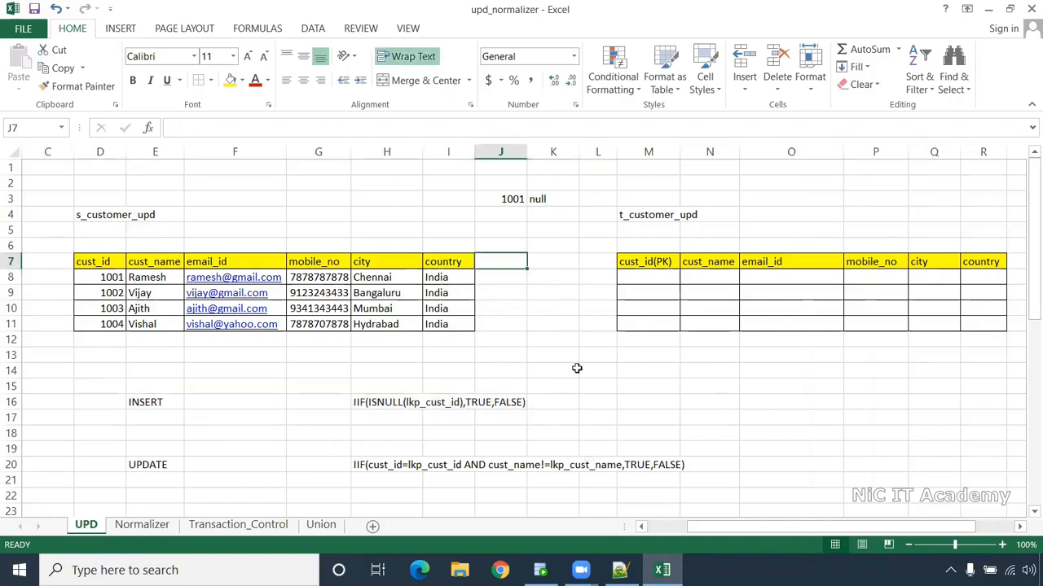
pyautogui.write('in')
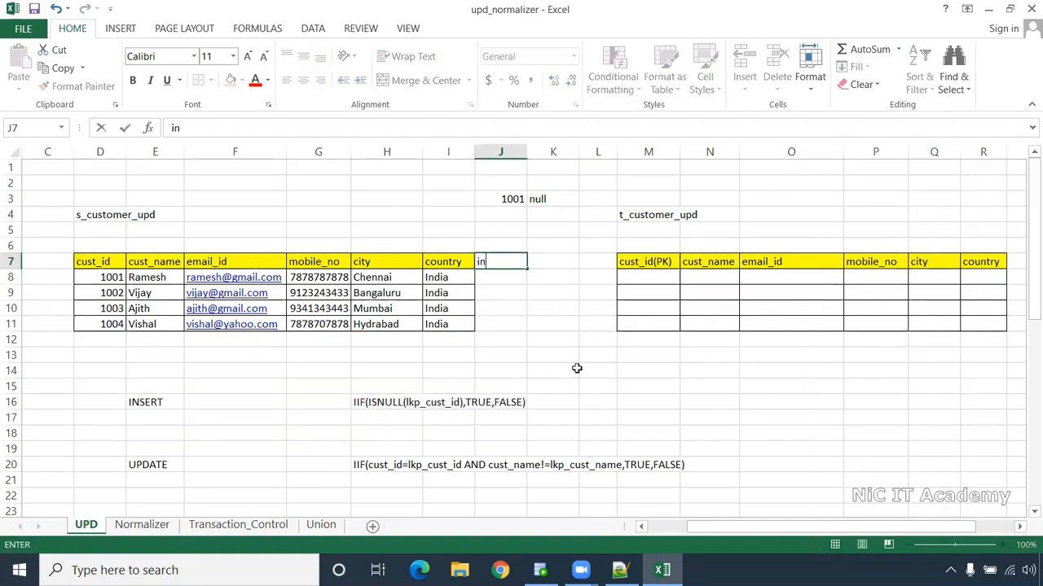
pyautogui.write('sert')
pyautogui.press('Tab')
pyautogui.write('up')
pyautogui.click(577, 369)
pyautogui.moveTo(495, 263); pyautogui.dragTo(530, 327)
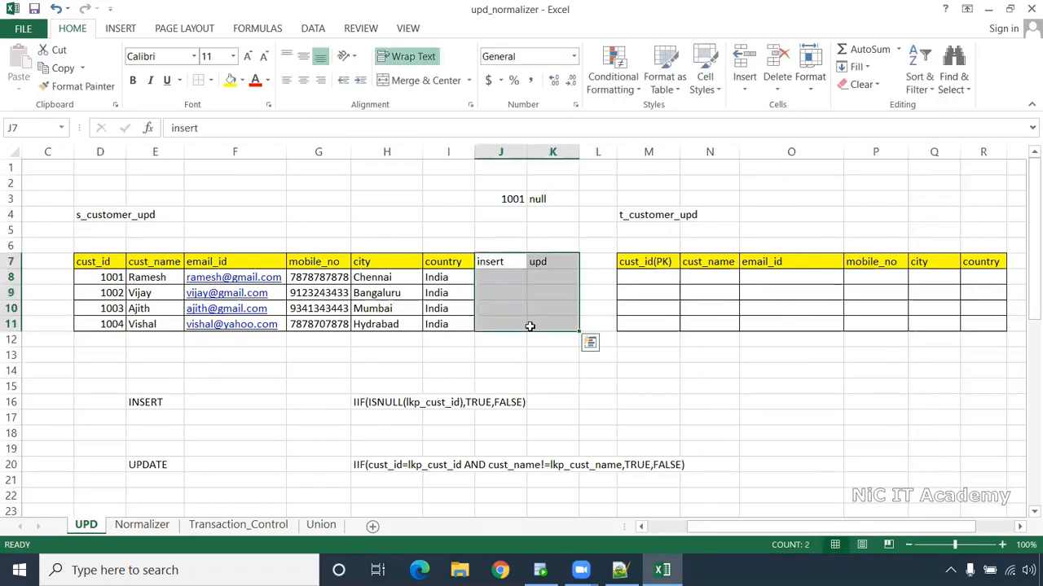
pyautogui.moveTo(506, 261); pyautogui.dragTo(533, 262)
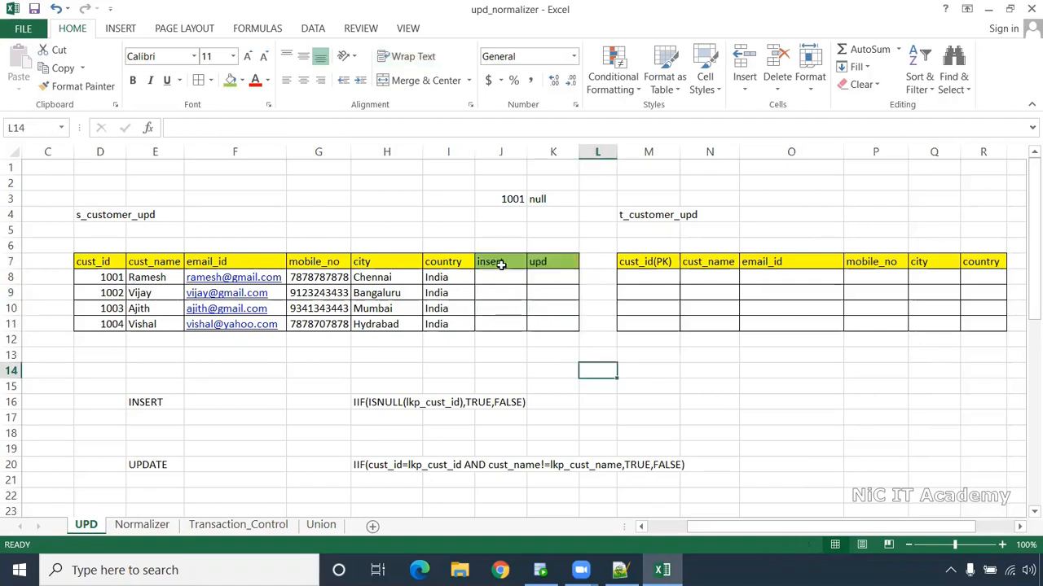
pyautogui.click(500, 263)
pyautogui.moveTo(554, 272); pyautogui.dragTo(540, 318)
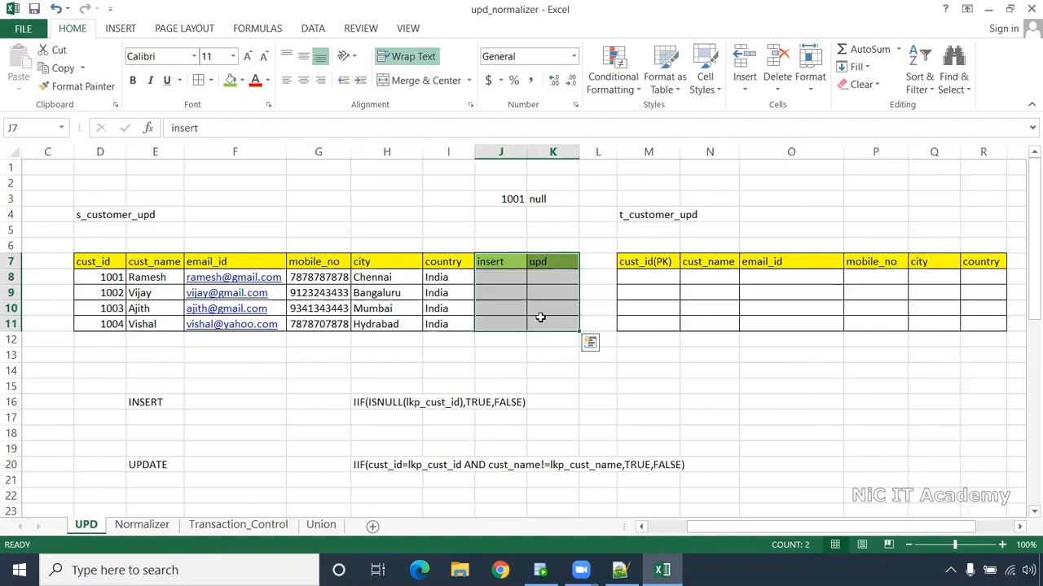
pyautogui.click(540, 358)
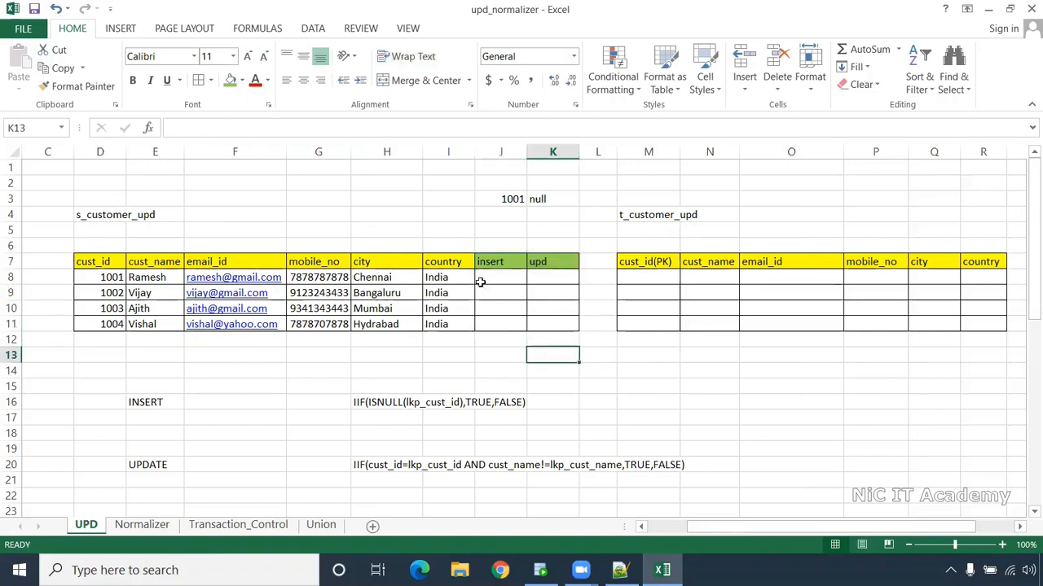
pyautogui.click(503, 272)
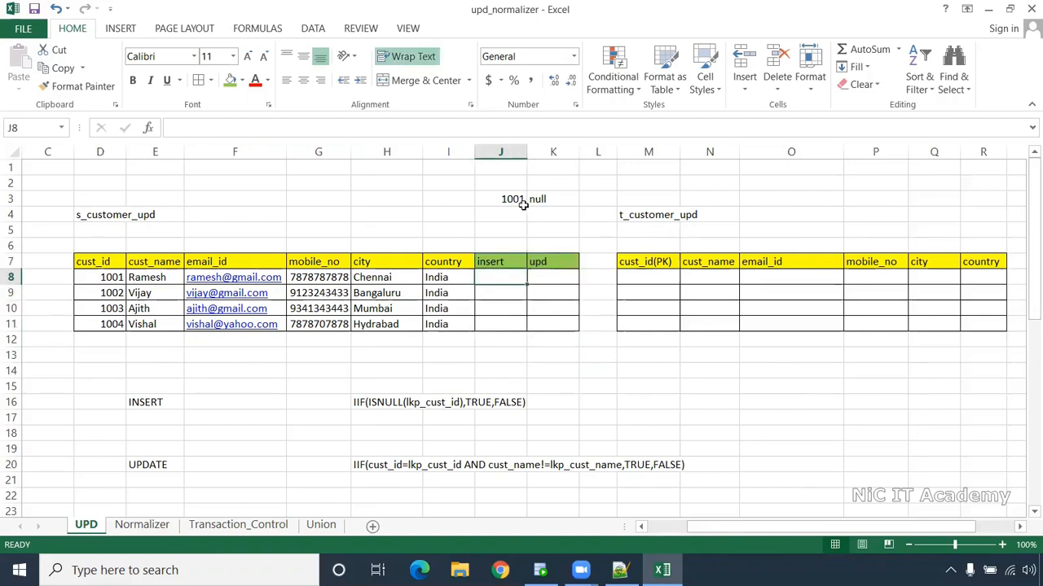
# - Enter TRUE as the first insert flag and fill it down the column
pyautogui.moveTo(109, 262); pyautogui.dragTo(110, 340)
pyautogui.moveTo(650, 259); pyautogui.dragTo(649, 325)
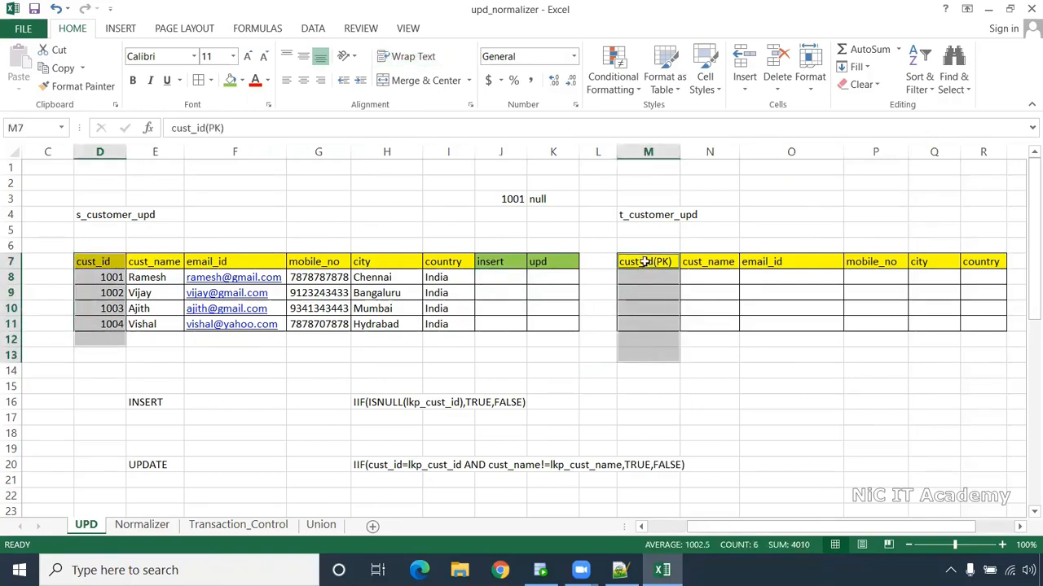
pyautogui.click(497, 279)
pyautogui.write('True')
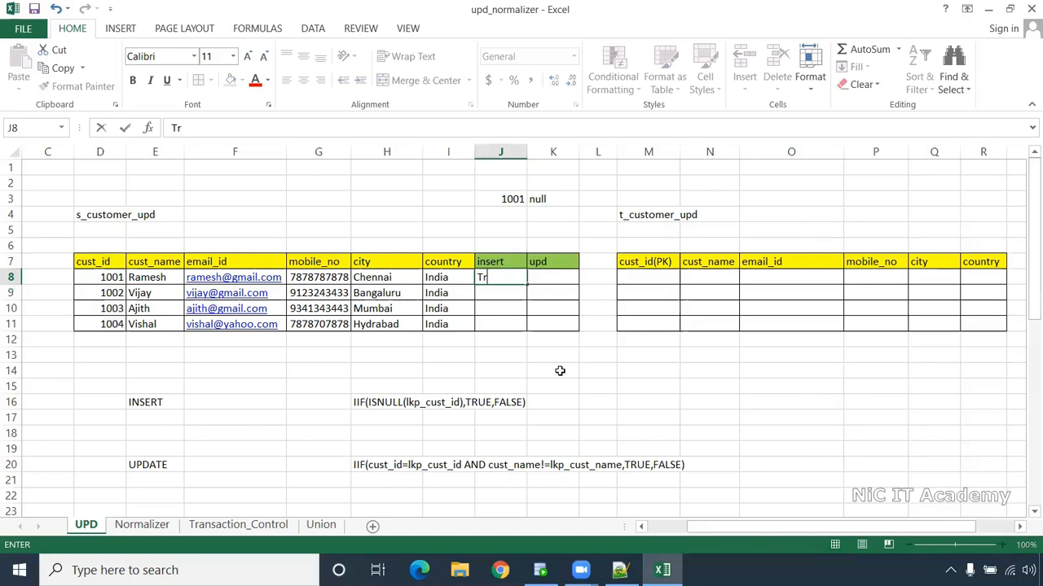
pyautogui.press('Return')
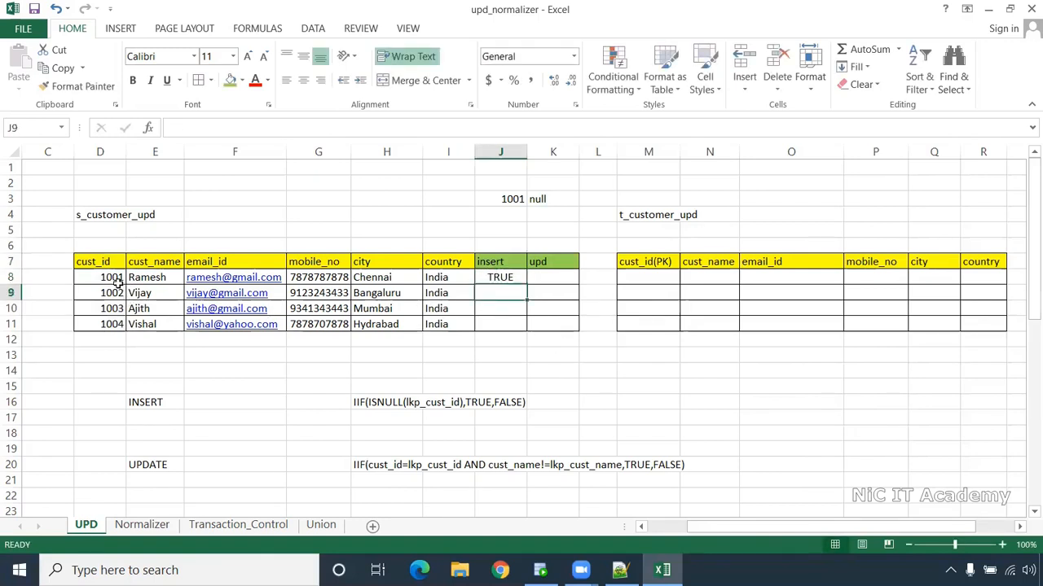
pyautogui.click(521, 280)
pyautogui.moveTo(526, 284); pyautogui.dragTo(527, 334)
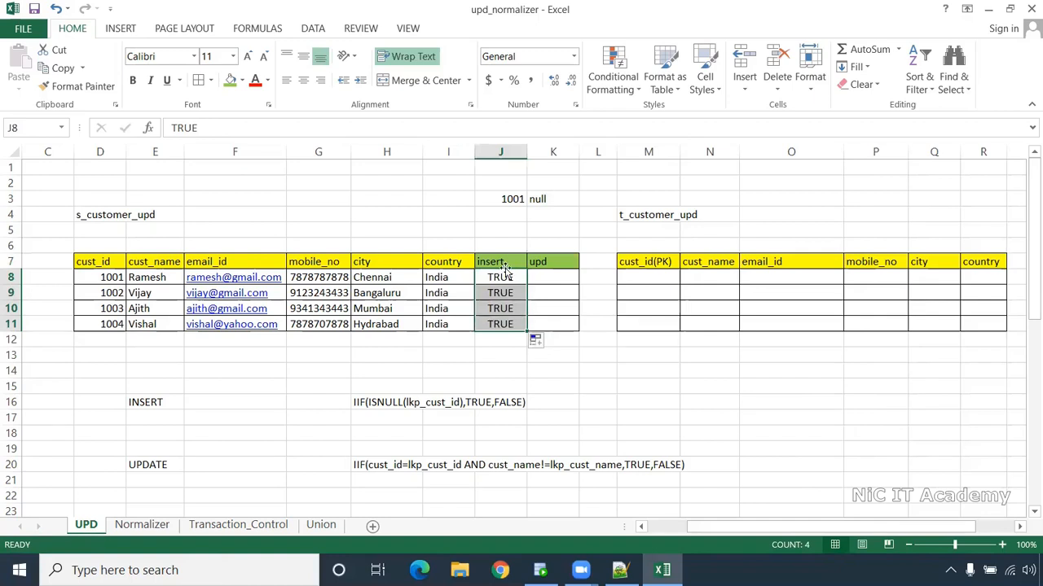
# - Enter FALSE as the first upd flag and fill it down the column
pyautogui.click(540, 277)
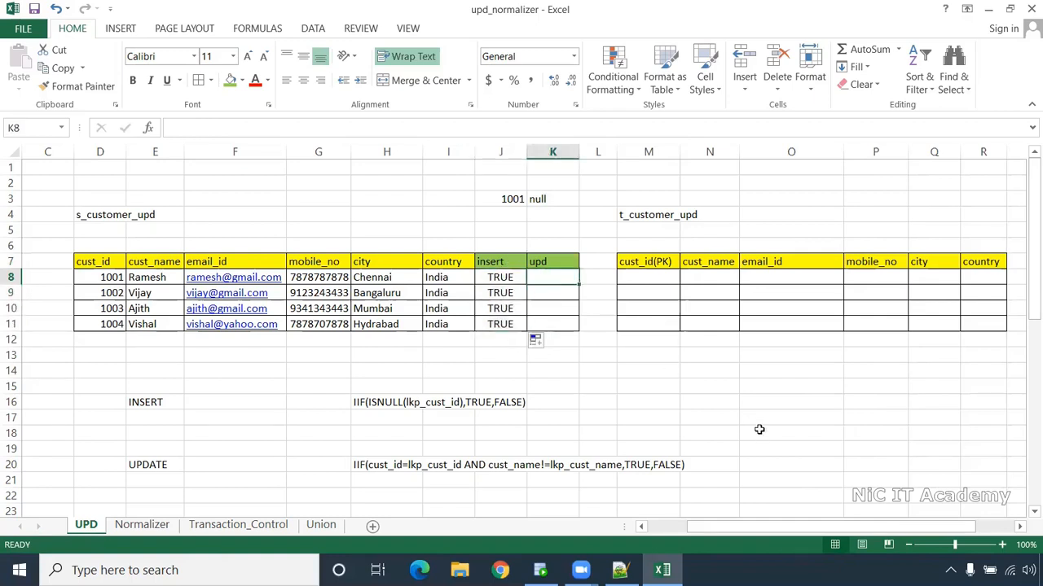
pyautogui.write('False')
pyautogui.press('Return')
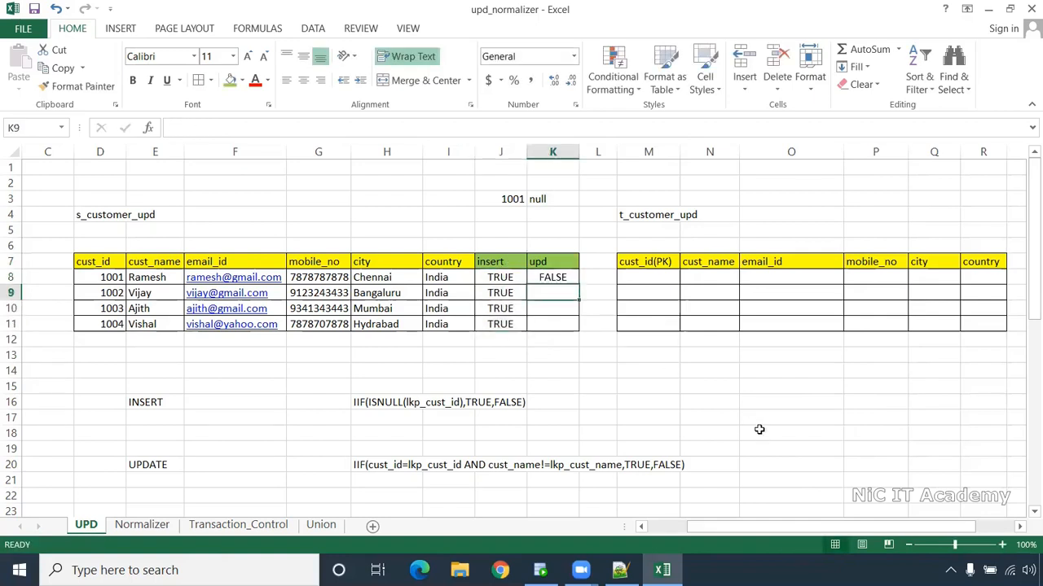
pyautogui.click(574, 277)
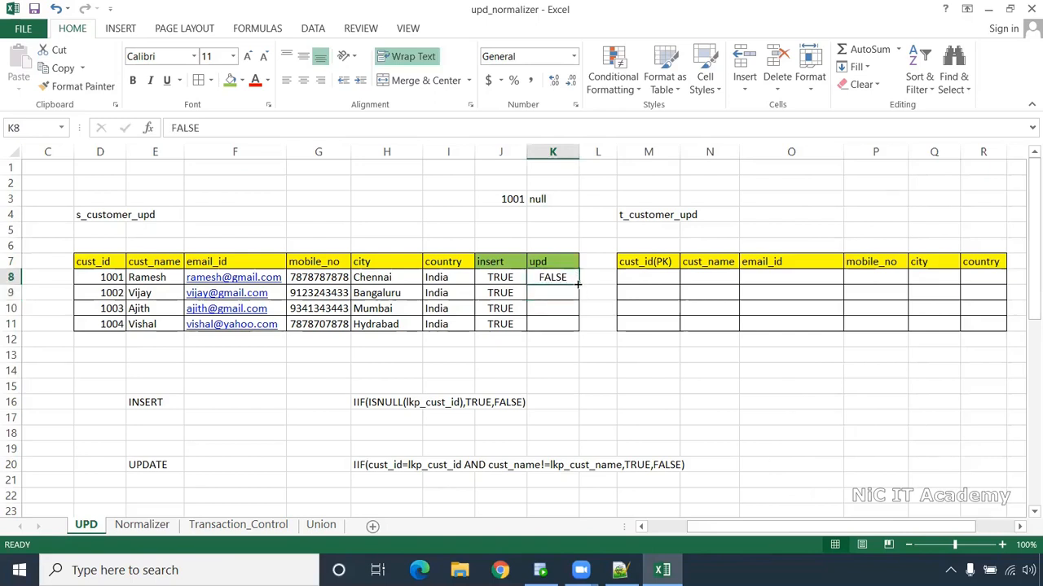
pyautogui.doubleClick(576, 283)
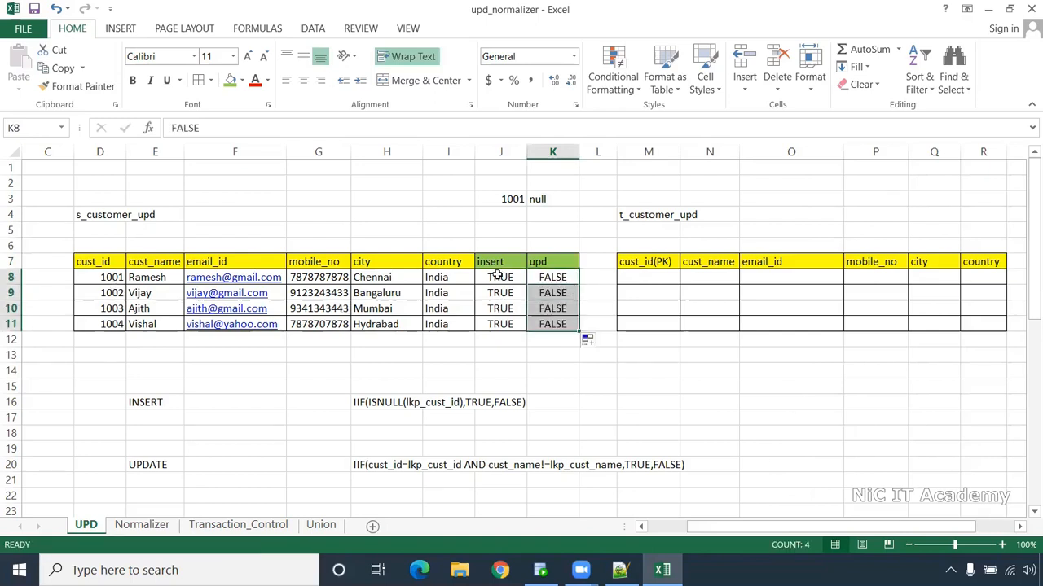
# - Paste customer 1001's row, then rows 1002–1004, into the t_customer_upd target
pyautogui.moveTo(106, 278); pyautogui.dragTo(435, 278)
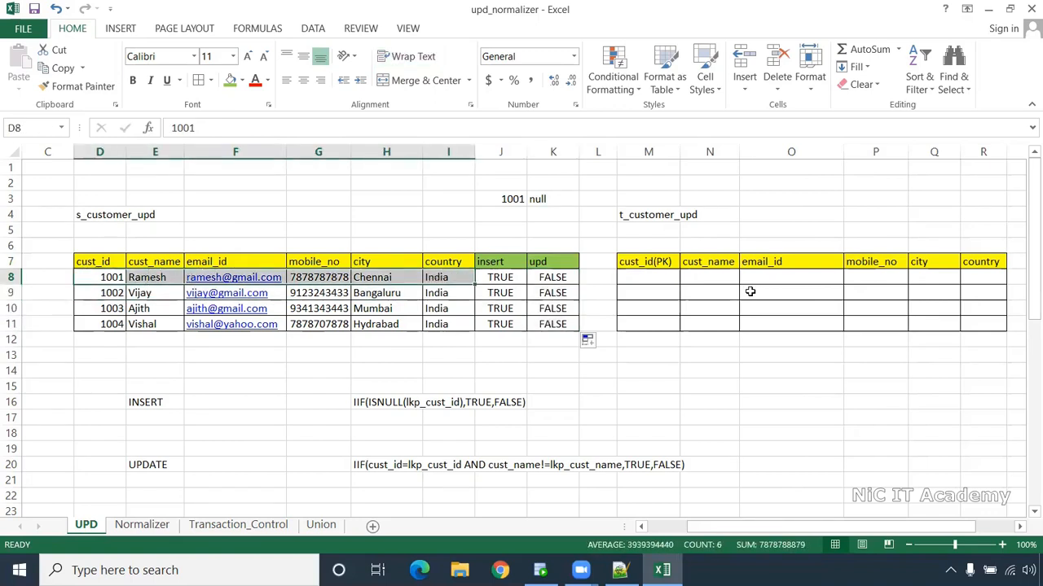
pyautogui.hotkey('ctrl', 'c')
pyautogui.click(626, 281)
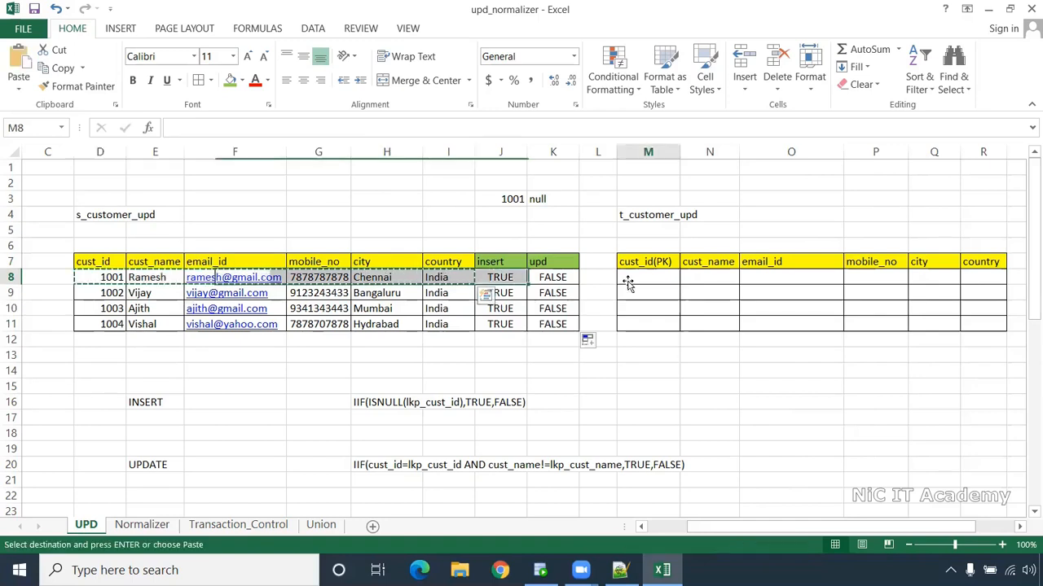
pyautogui.hotkey('ctrl', 'v')
pyautogui.moveTo(114, 293); pyautogui.dragTo(437, 321)
pyautogui.hotkey('ctrl', 'c')
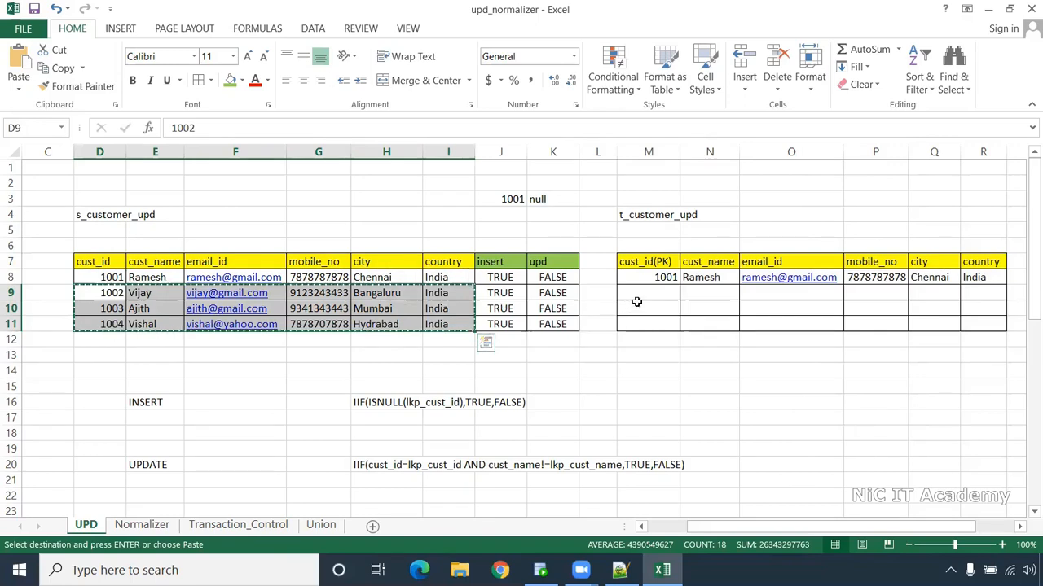
pyautogui.click(647, 294)
pyautogui.hotkey('ctrl', 'v')
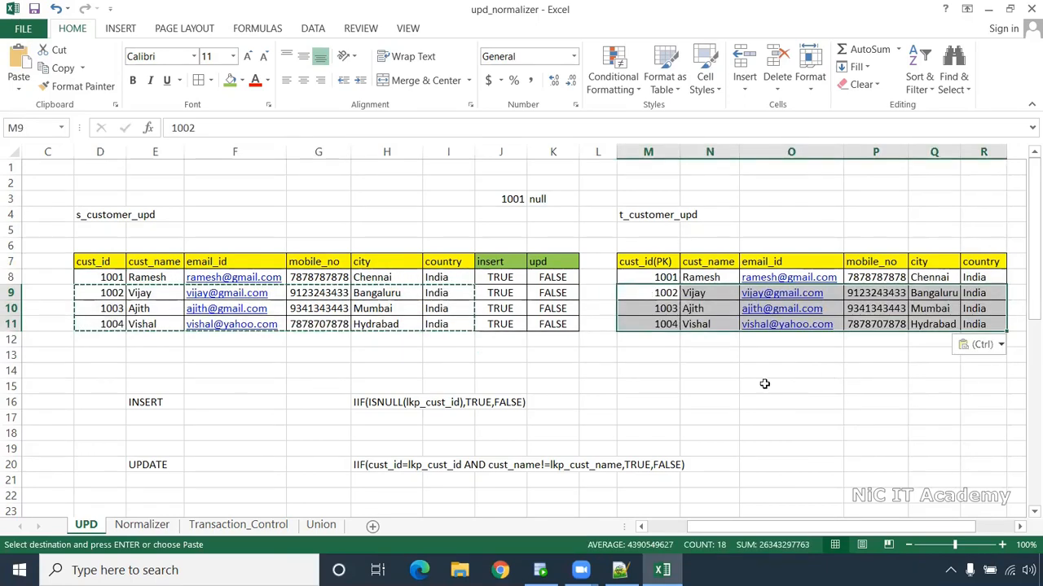
# - Compare the upd flags and UPDATE expression against the loaded target rows
pyautogui.click(78, 278)
pyautogui.moveTo(553, 245); pyautogui.dragTo(552, 358)
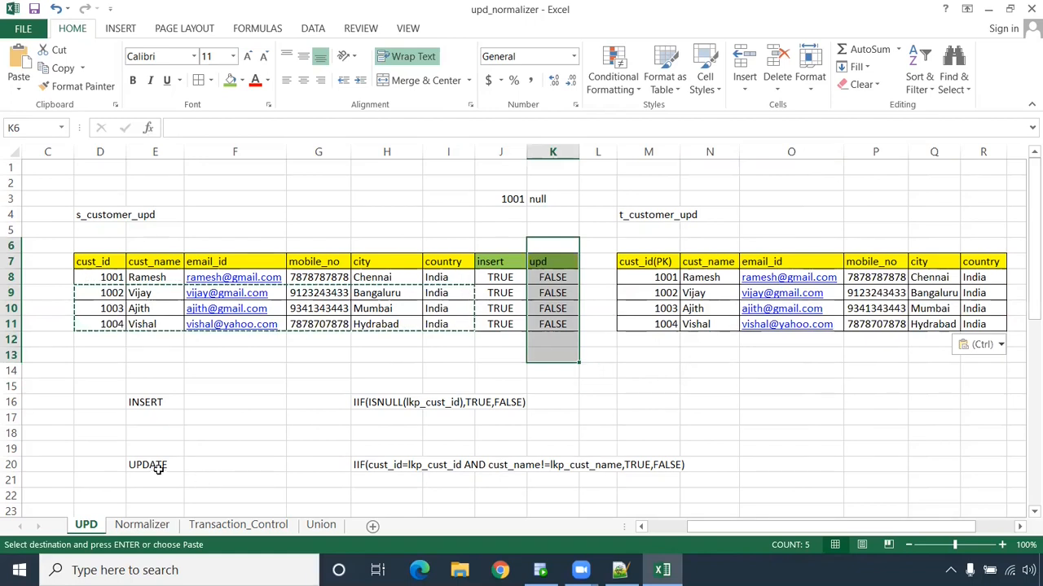
pyautogui.moveTo(158, 469); pyautogui.dragTo(693, 477)
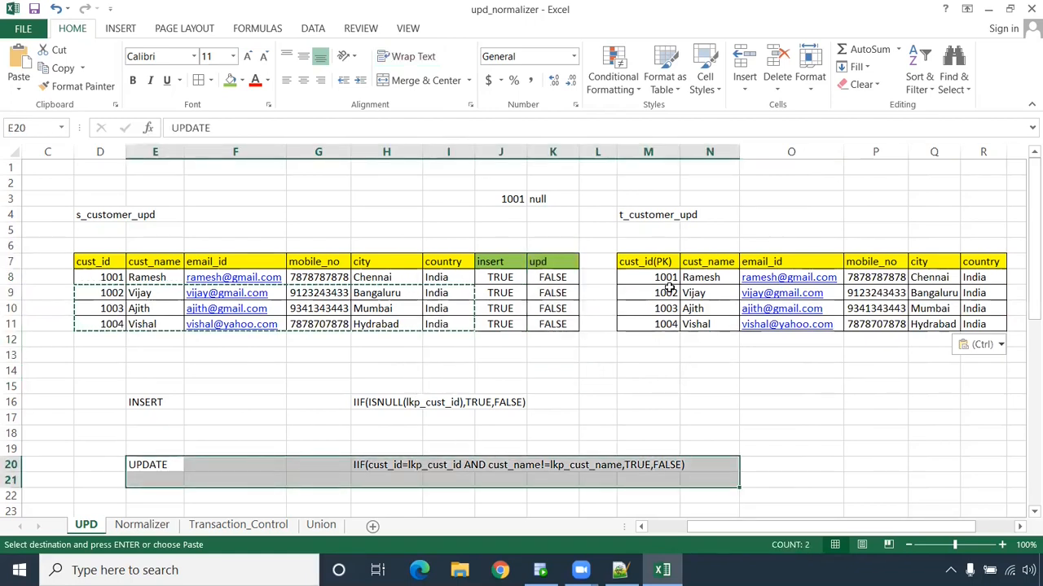
pyautogui.moveTo(547, 249); pyautogui.dragTo(549, 335)
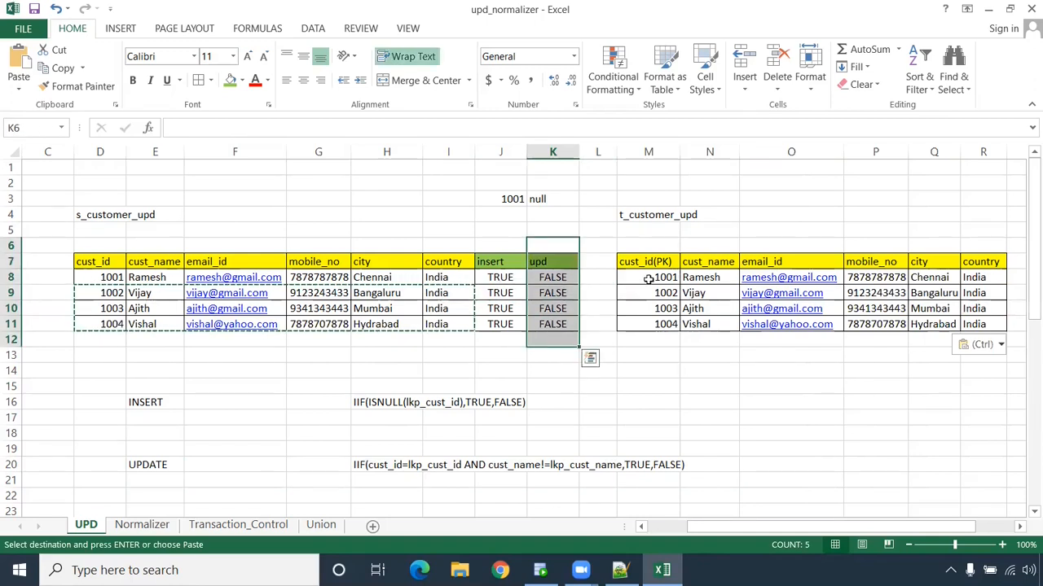
pyautogui.click(676, 278)
pyautogui.moveTo(691, 301); pyautogui.dragTo(983, 326)
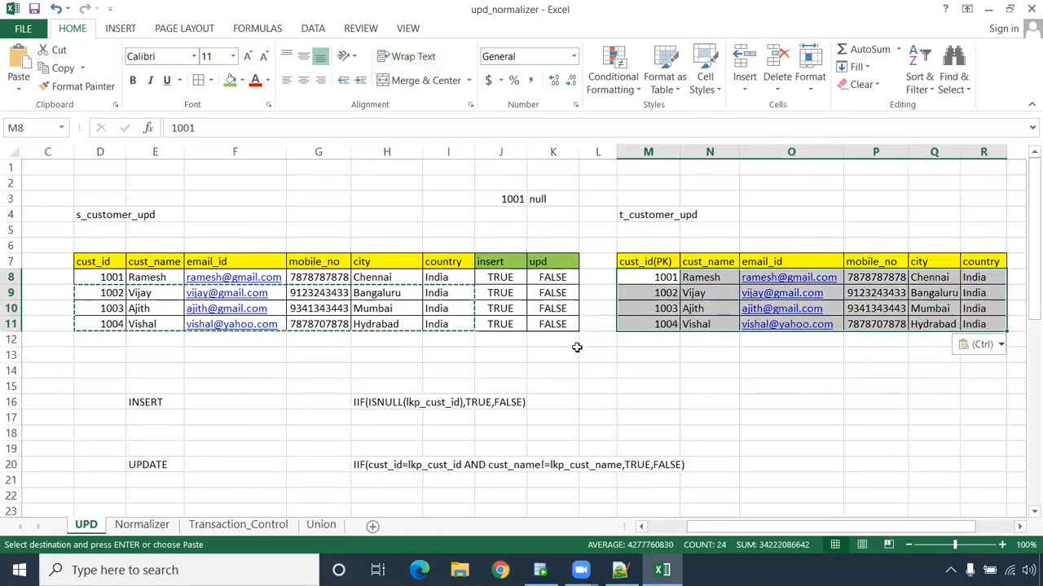
pyautogui.click(167, 356)
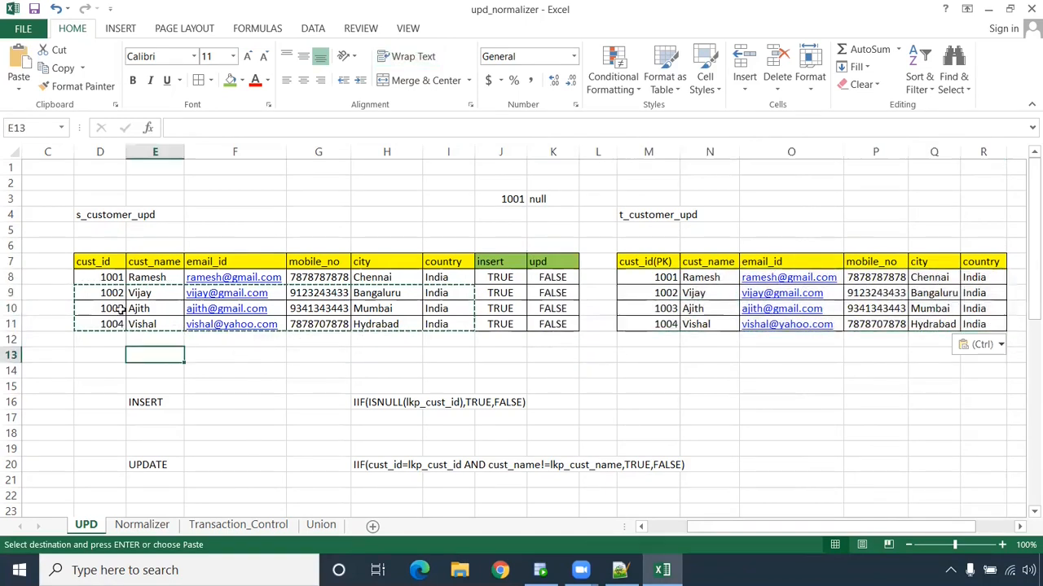
pyautogui.press('Escape')
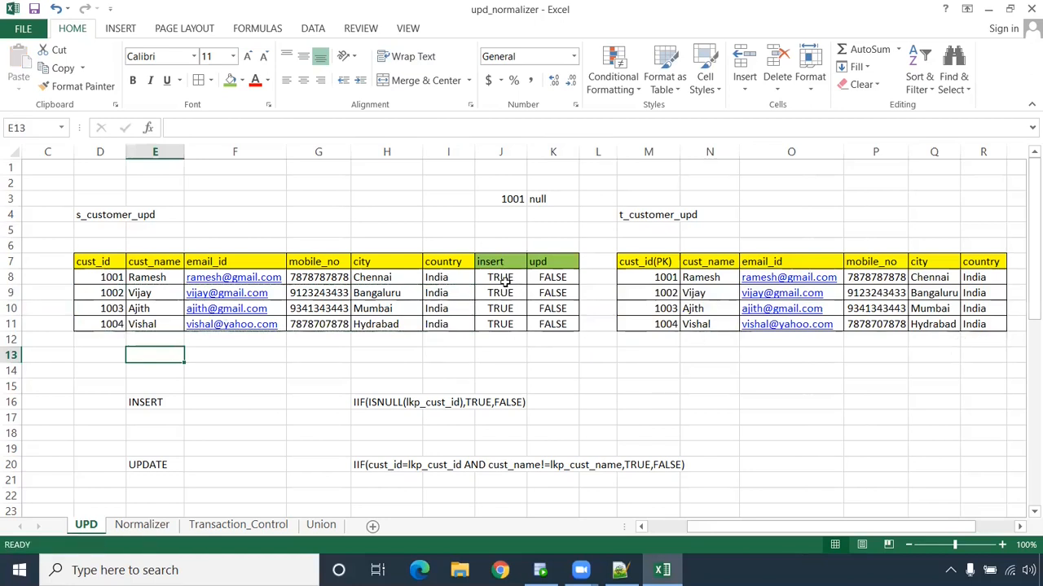
# - Copy FALSE from the upd flag over the insert flag and fill it down to row 11
pyautogui.click(560, 284)
pyautogui.hotkey('ctrl', 'c')
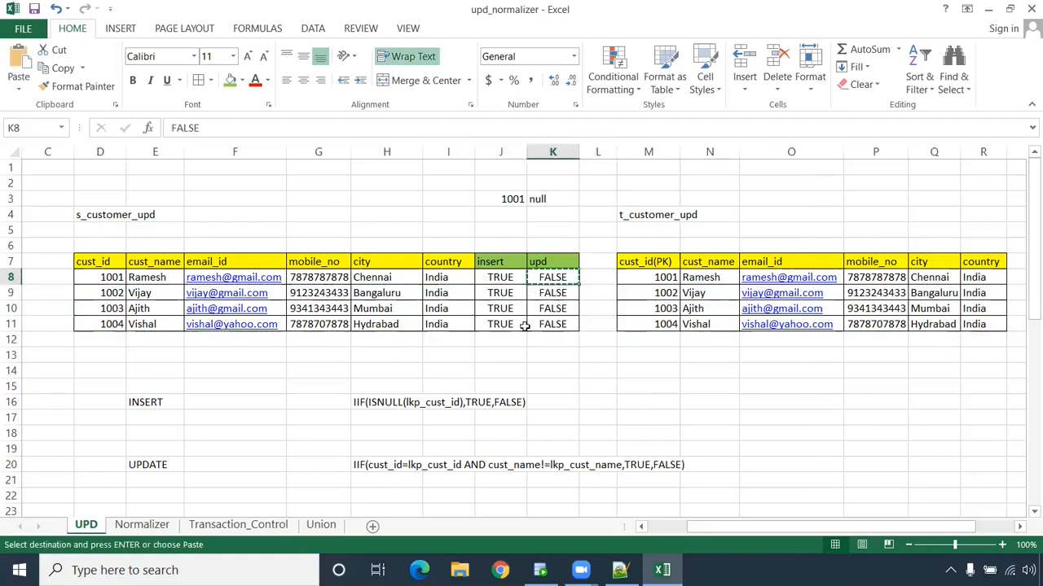
pyautogui.click(501, 280)
pyautogui.hotkey('ctrl', 'v')
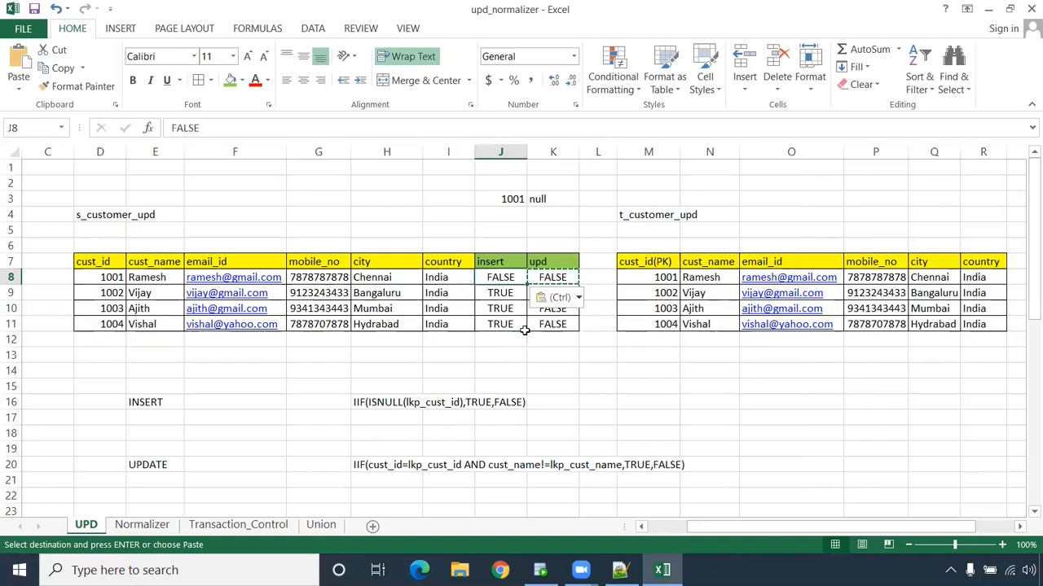
pyautogui.doubleClick(527, 285)
pyautogui.click(533, 405)
# - Check the INSERT and UPDATE expressions against the cust_id keys and both flag columns
pyautogui.moveTo(110, 404); pyautogui.dragTo(624, 402)
pyautogui.moveTo(120, 465); pyautogui.dragTo(710, 468)
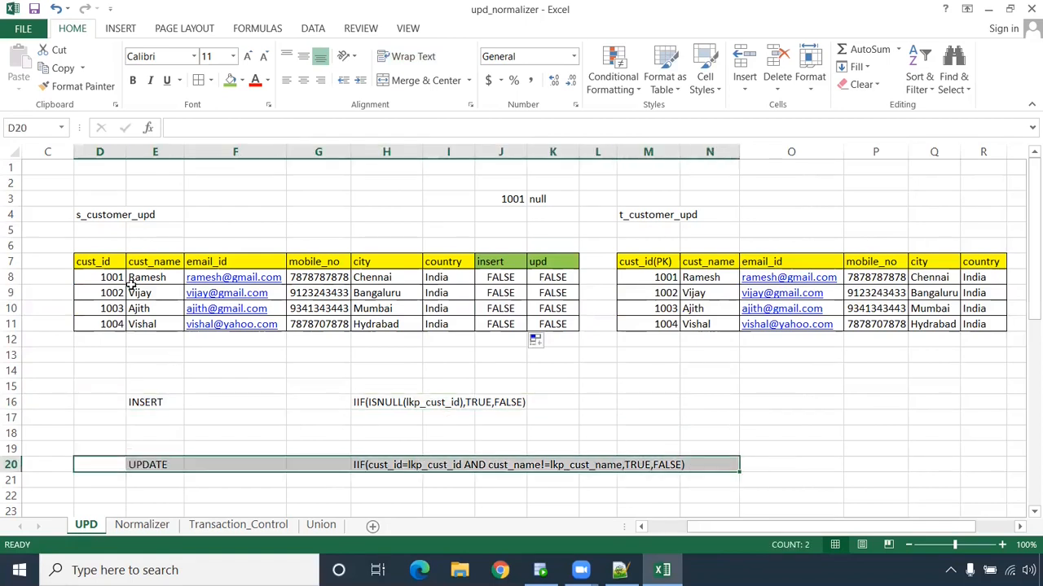
pyautogui.moveTo(108, 246); pyautogui.dragTo(99, 362)
pyautogui.keyDown('ctrl'); pyautogui.moveTo(649, 244); pyautogui.dragTo(649, 373); pyautogui.keyUp('ctrl')
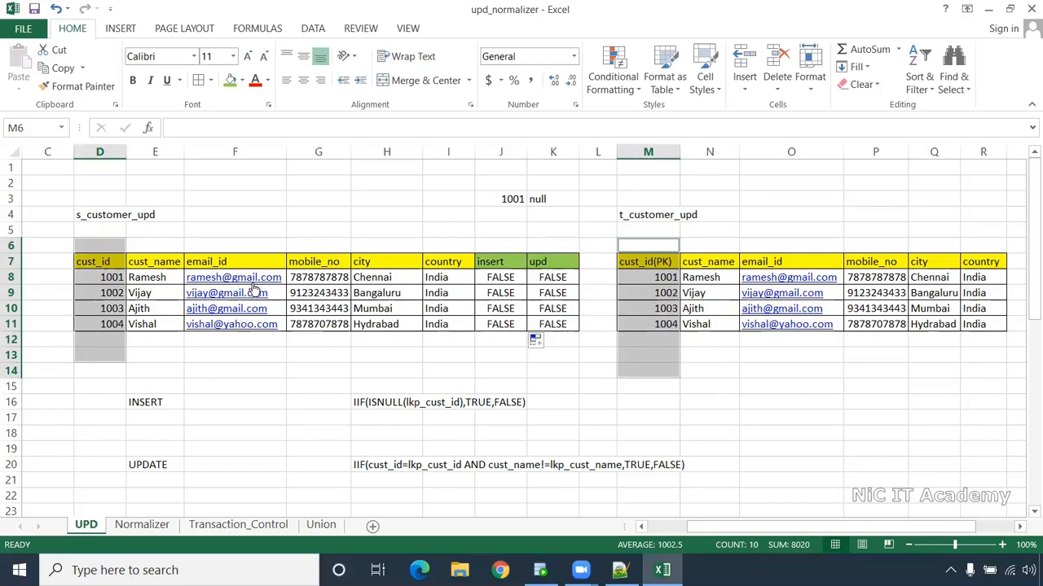
pyautogui.moveTo(127, 471); pyautogui.dragTo(735, 480)
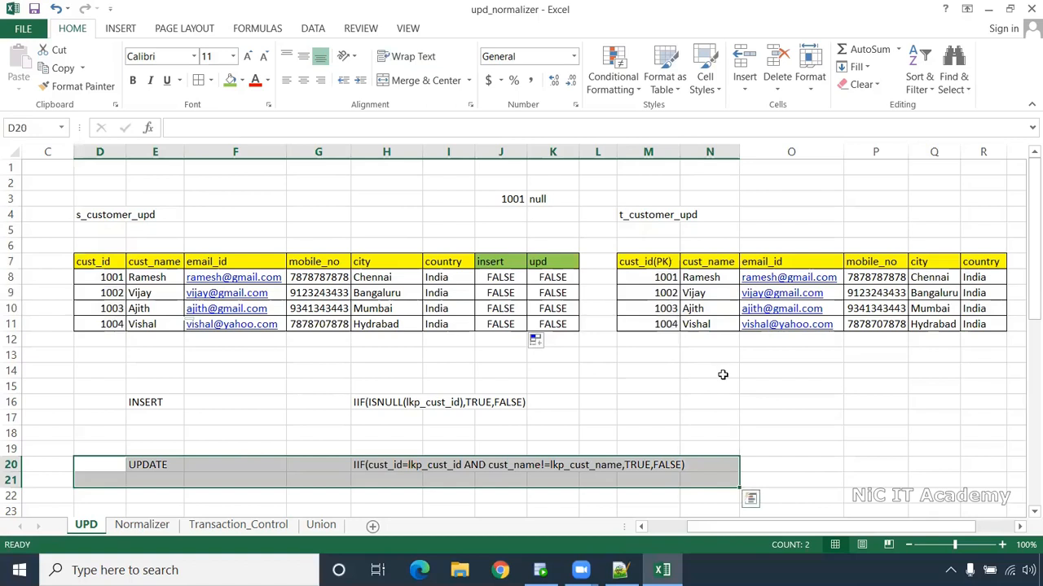
pyautogui.moveTo(511, 246); pyautogui.dragTo(501, 340)
pyautogui.moveTo(553, 246); pyautogui.dragTo(564, 378)
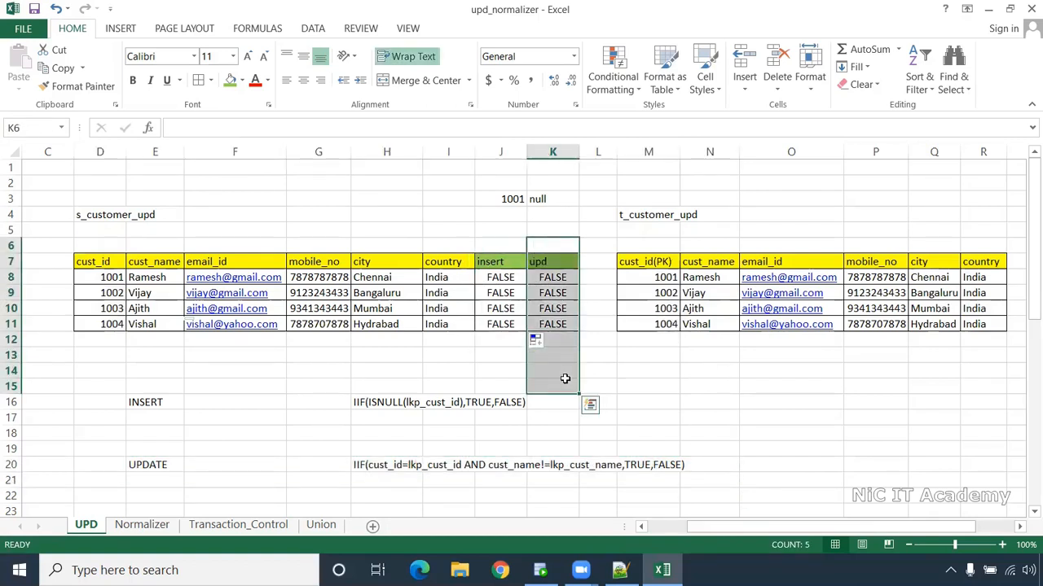
pyautogui.click(621, 383)
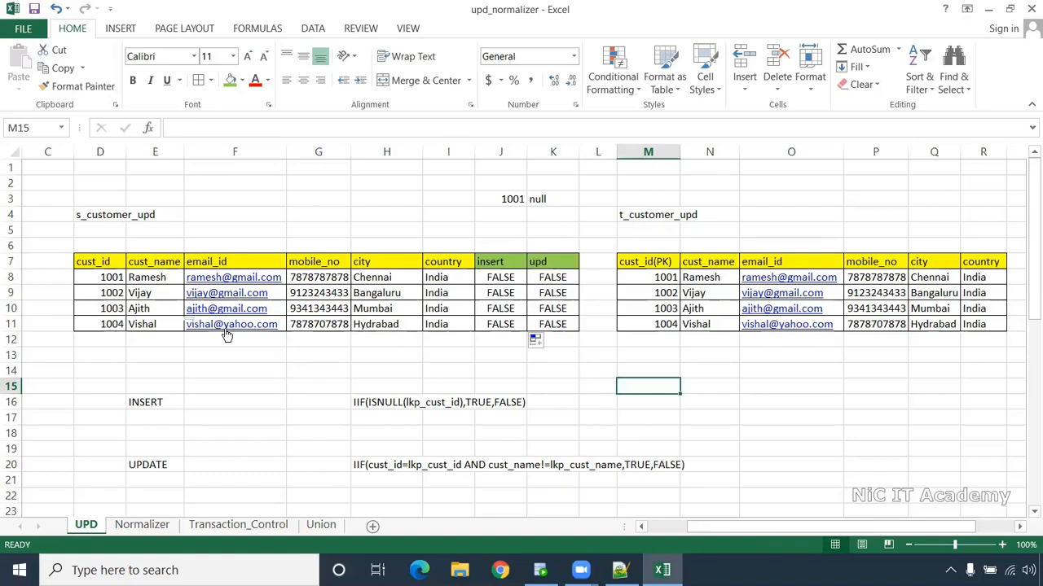
pyautogui.click(314, 295)
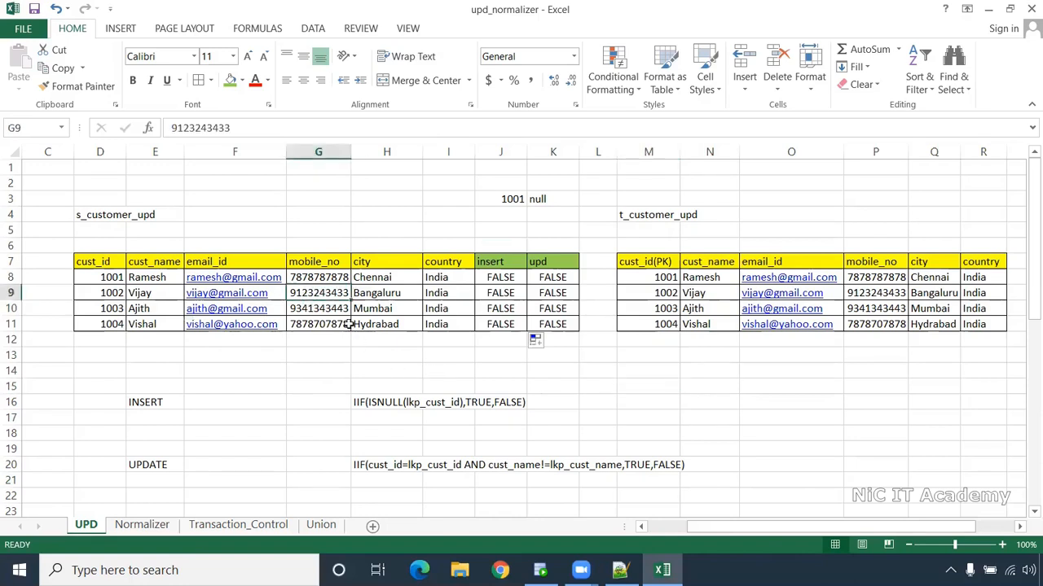
pyautogui.click(241, 81)
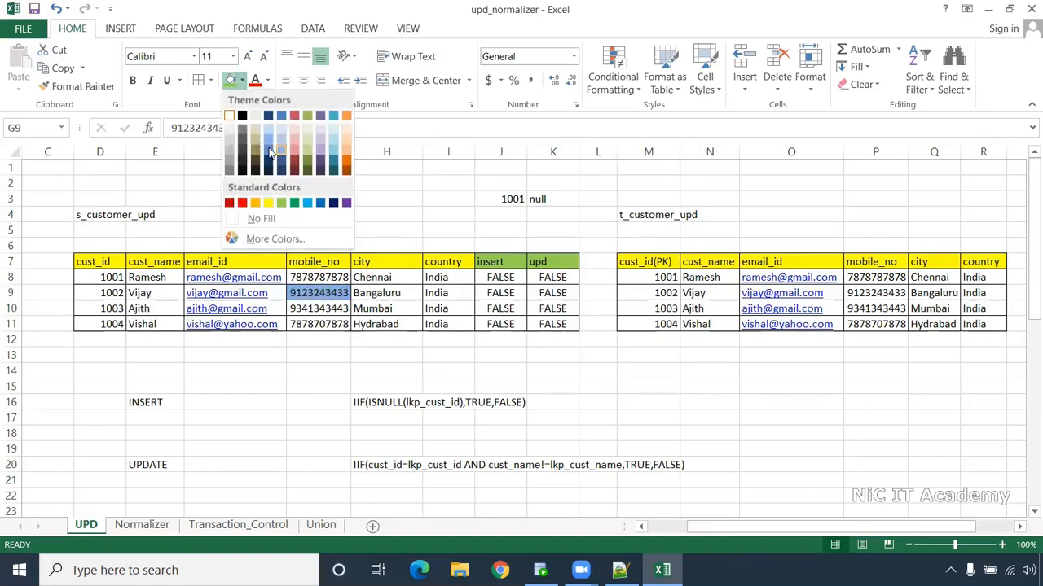
pyautogui.click(306, 203)
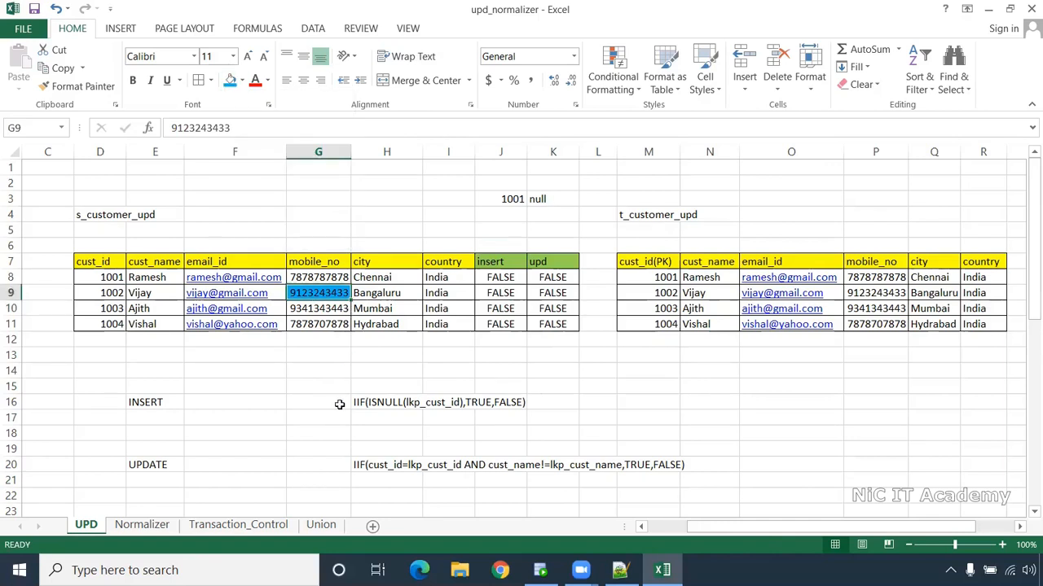
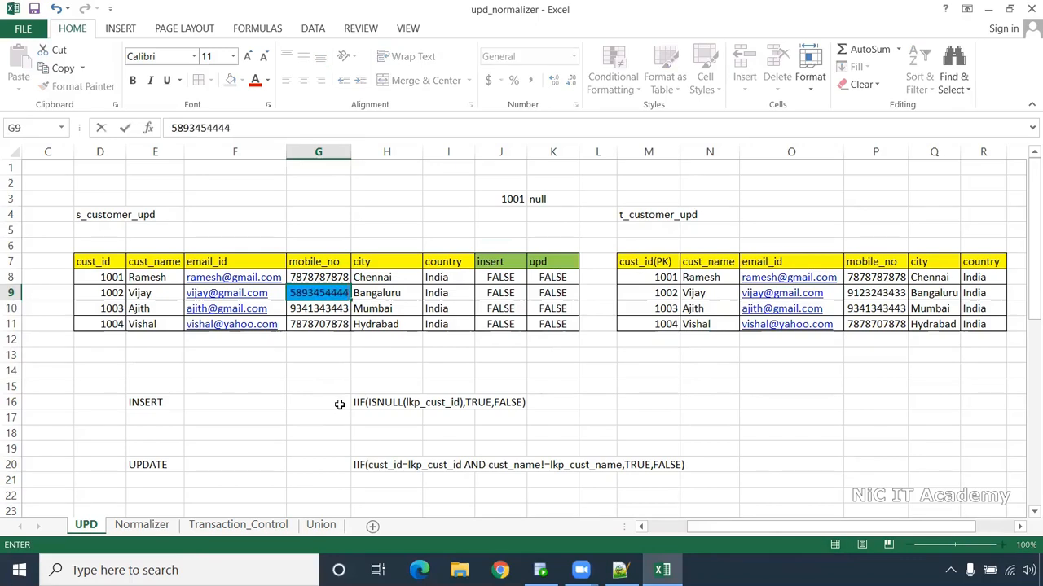
pyautogui.click(558, 390)
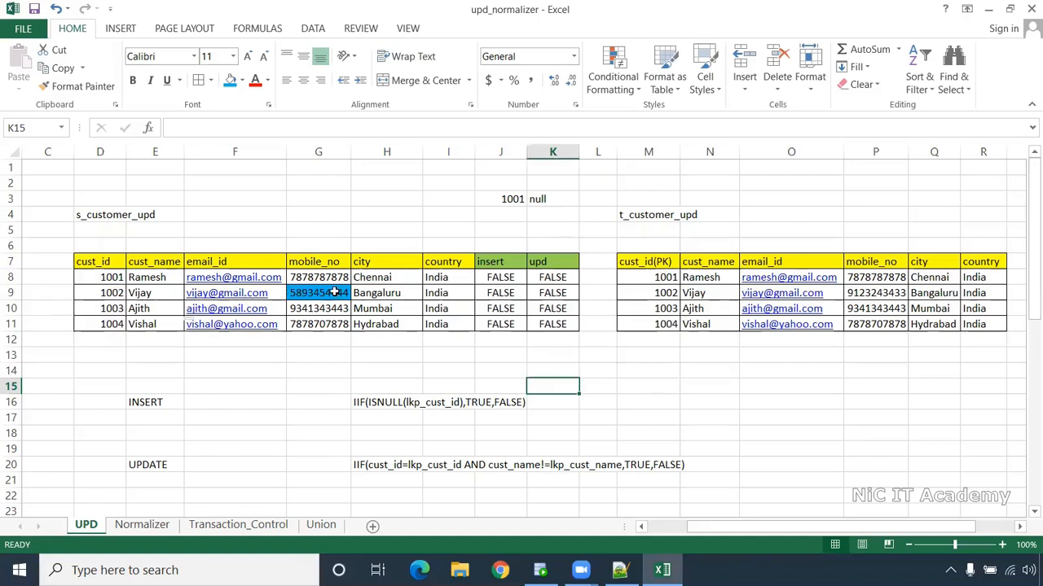
# - Set customer 1002's upd flag to TRUE and compare it with the target row and UPDATE condition
pyautogui.moveTo(498, 246); pyautogui.dragTo(495, 363)
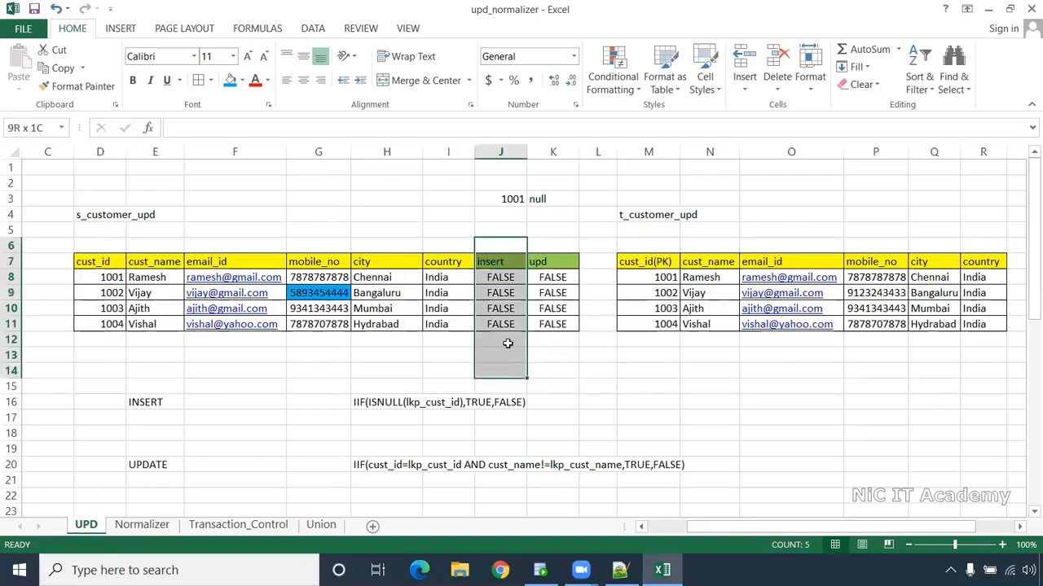
pyautogui.click(552, 292)
pyautogui.write('True')
pyautogui.press('Return')
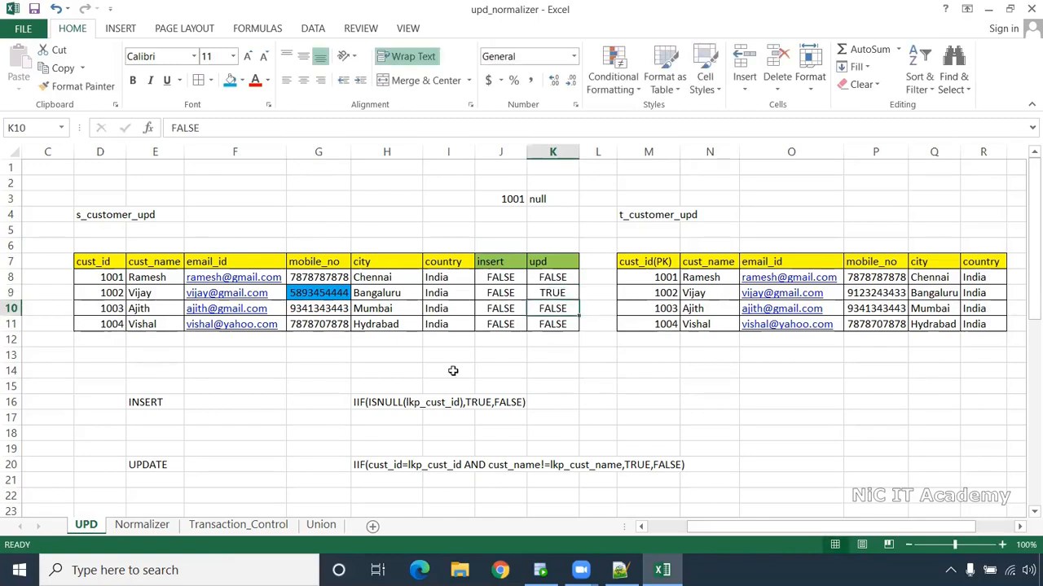
pyautogui.click(108, 293)
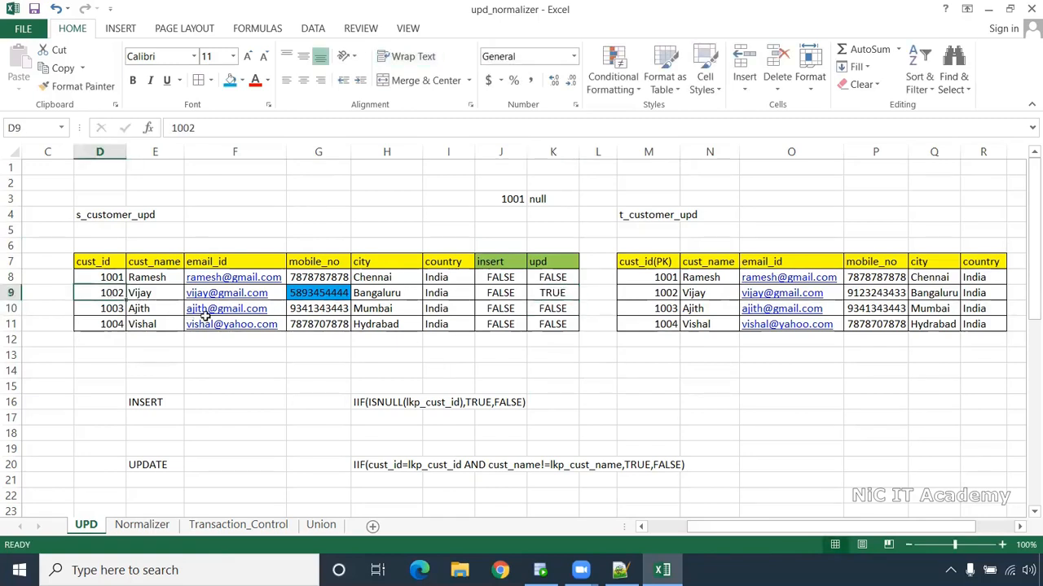
pyautogui.keyDown('ctrl'); pyautogui.click(665, 294); pyautogui.keyUp('ctrl')
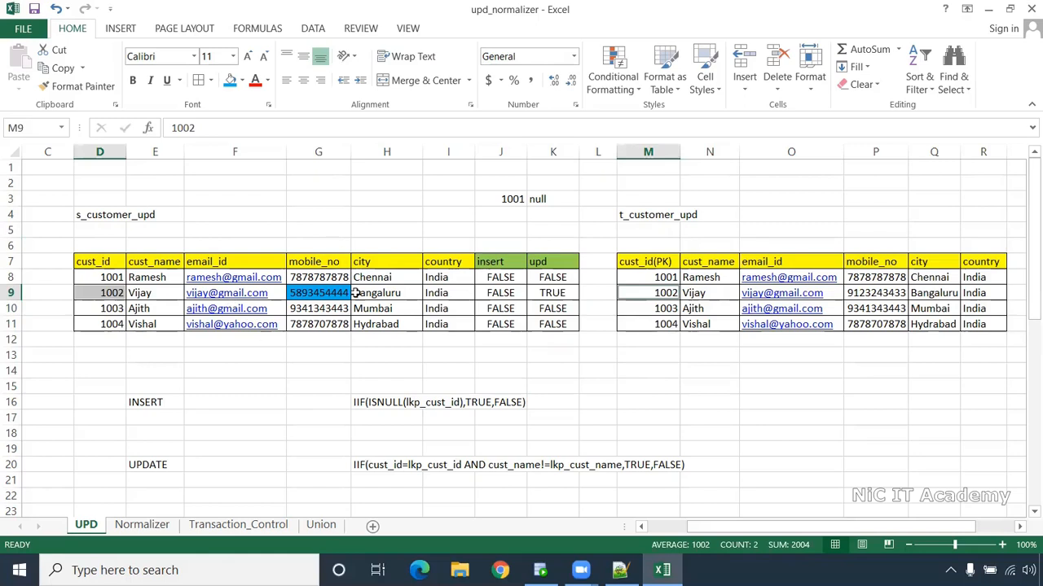
pyautogui.click(553, 293)
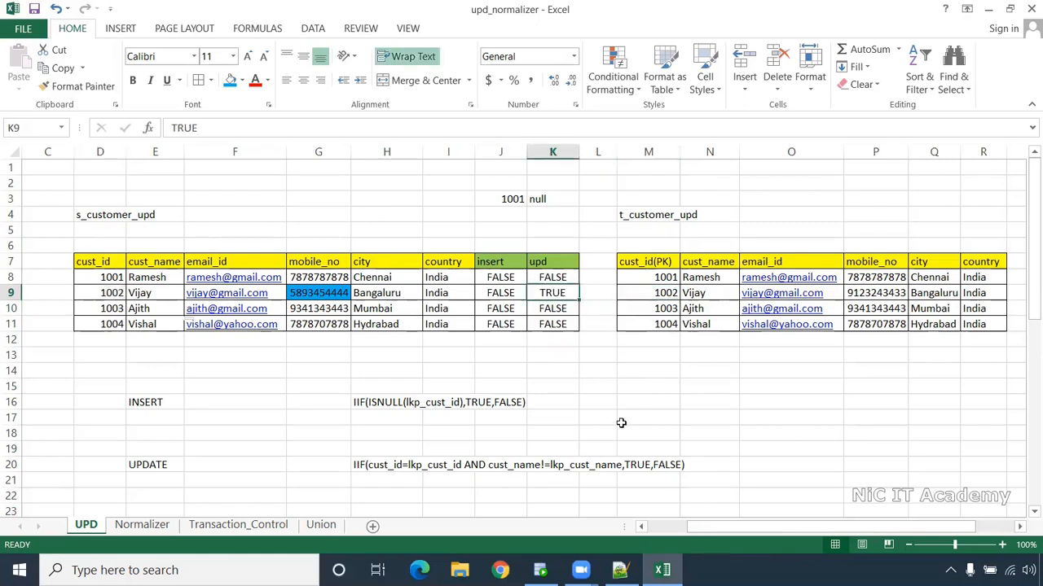
pyautogui.moveTo(100, 464); pyautogui.dragTo(689, 465)
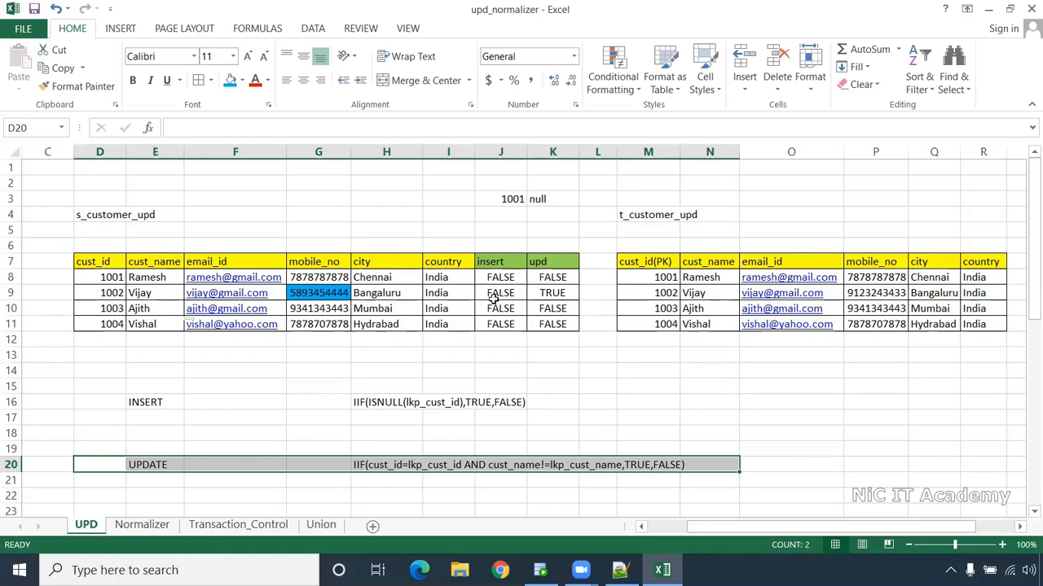
pyautogui.click(599, 369)
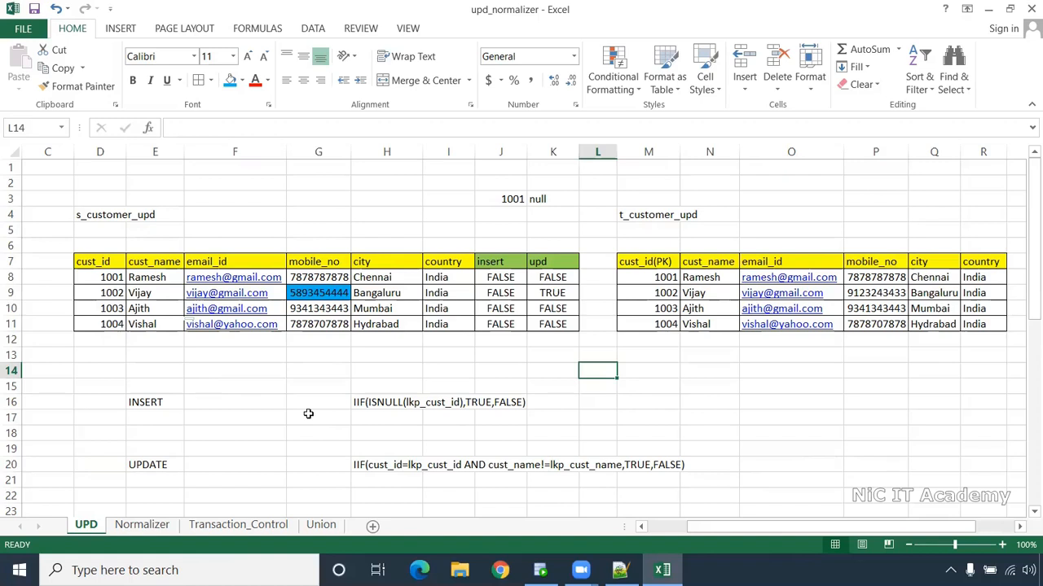
pyautogui.click(649, 387)
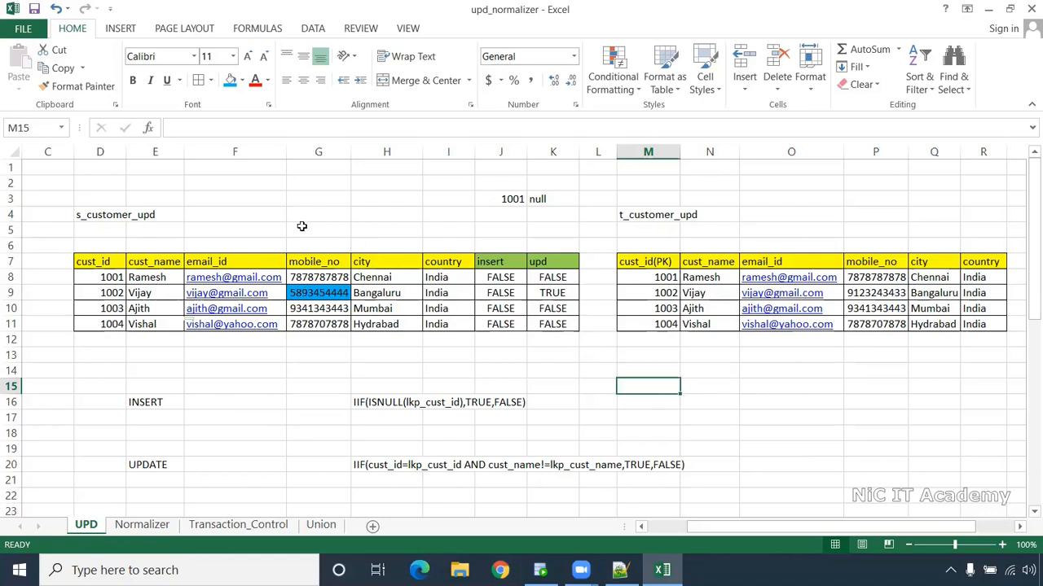
pyautogui.moveTo(302, 228); pyautogui.dragTo(314, 404)
pyautogui.click(318, 297)
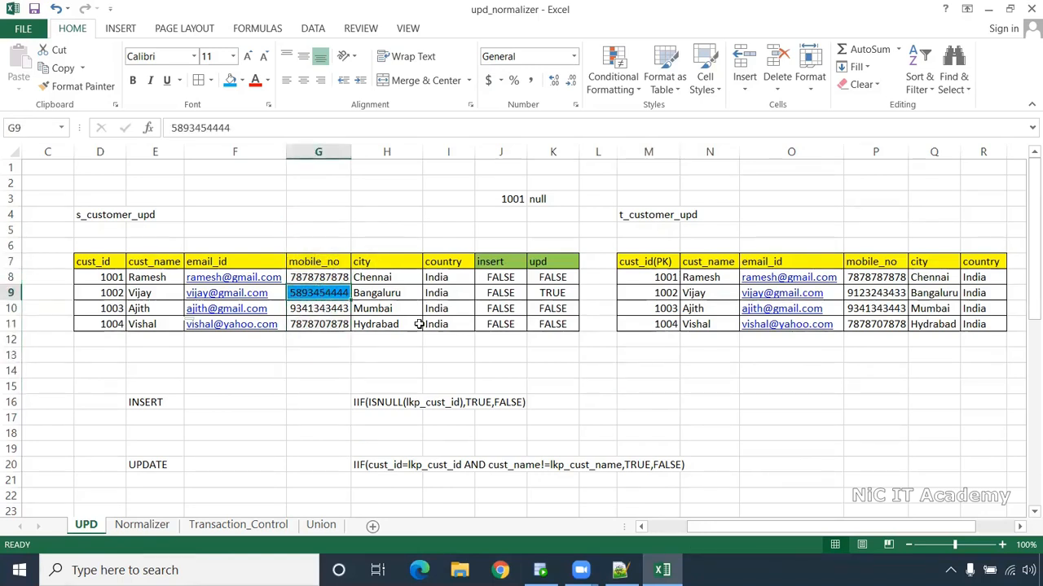
pyautogui.hotkey('ctrl', 'c')
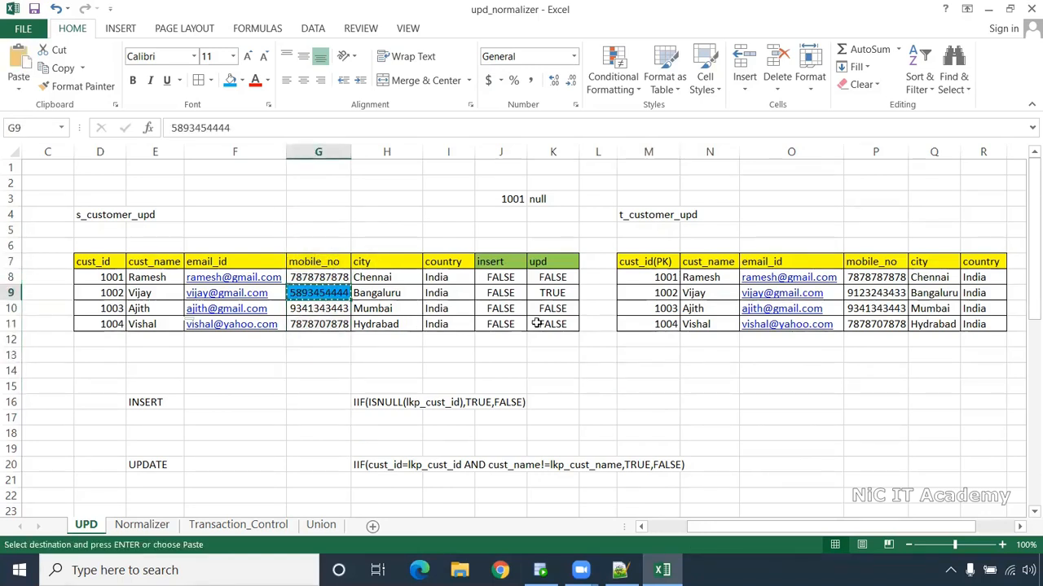
pyautogui.click(877, 294)
pyautogui.hotkey('ctrl', 'v')
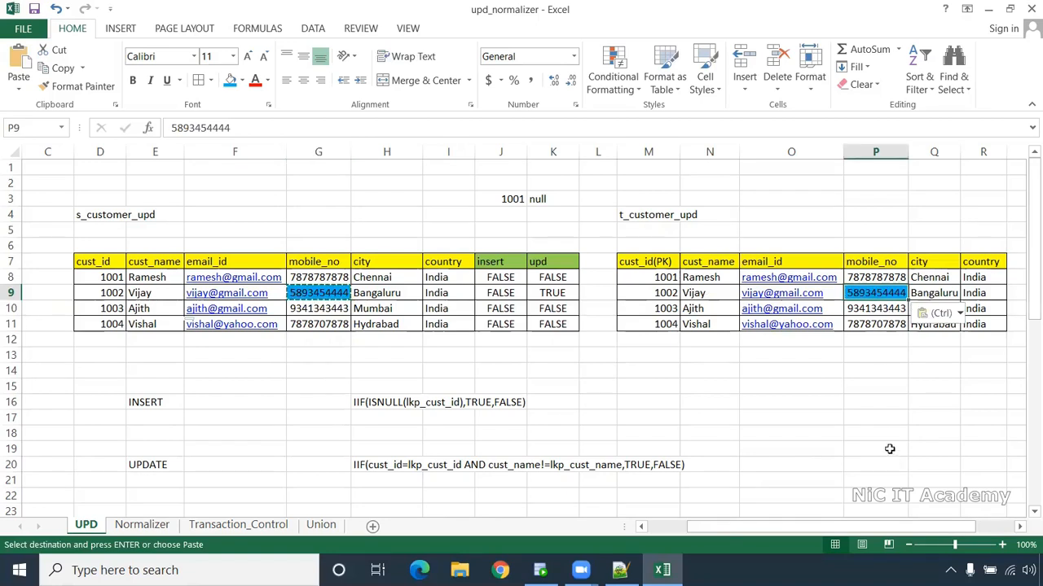
pyautogui.click(889, 449)
# - Switch to Oracle SQL Developer showing the t_customer_upd create-table script
pyautogui.hotkey('alt', 'Tab')
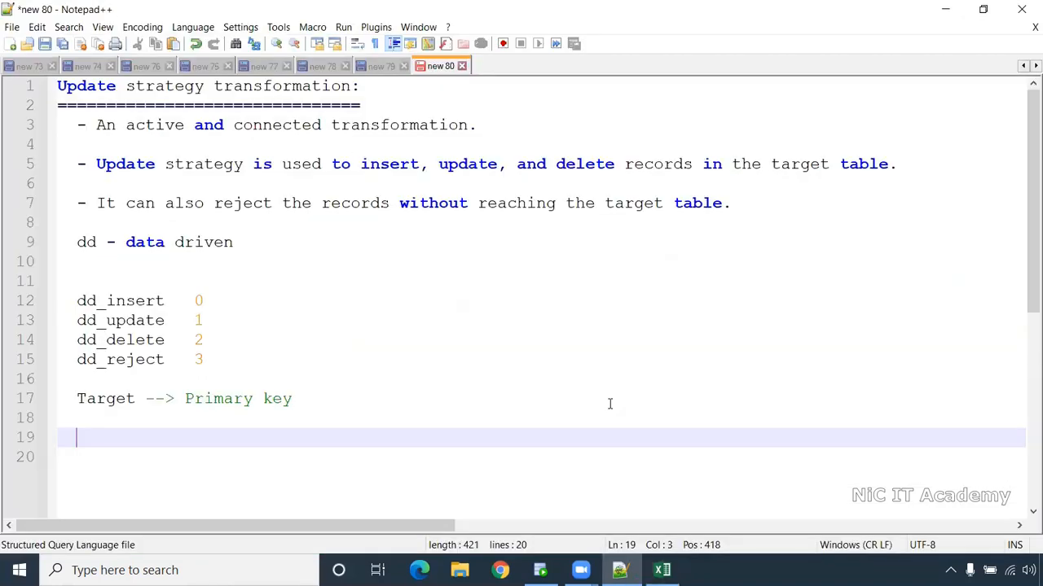
pyautogui.click(661, 570)
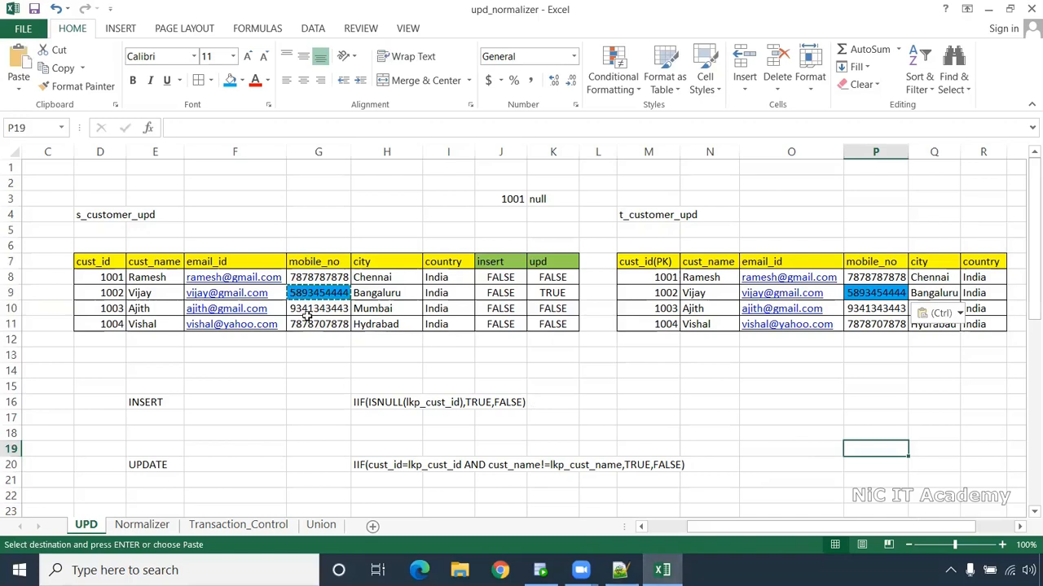
pyautogui.click(677, 408)
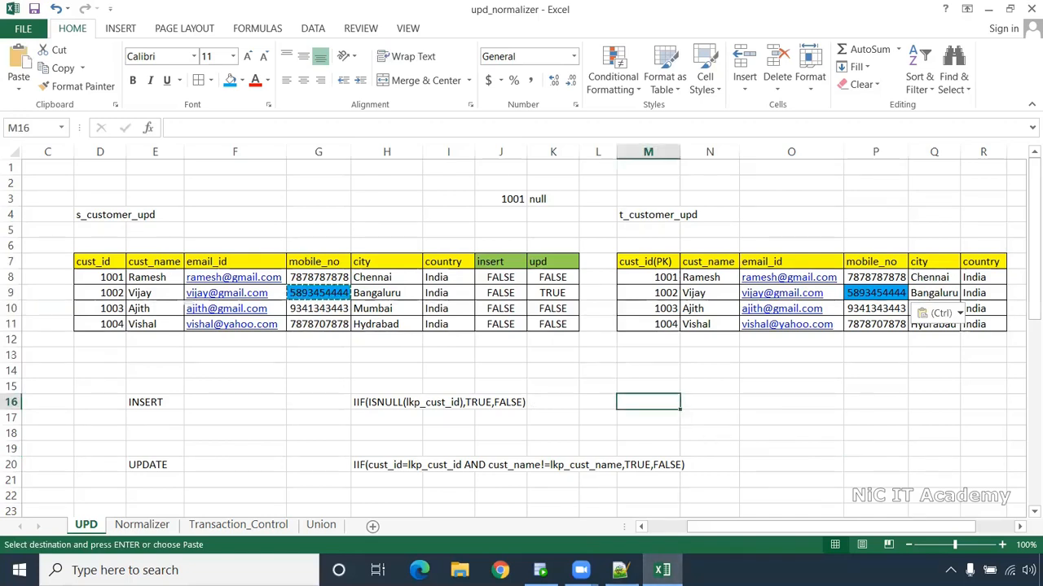
pyautogui.click(540, 570)
# - Run the CREATE TABLE statement for S_CUSTOMER_UPD in the HR worksheet
pyautogui.click(231, 72)
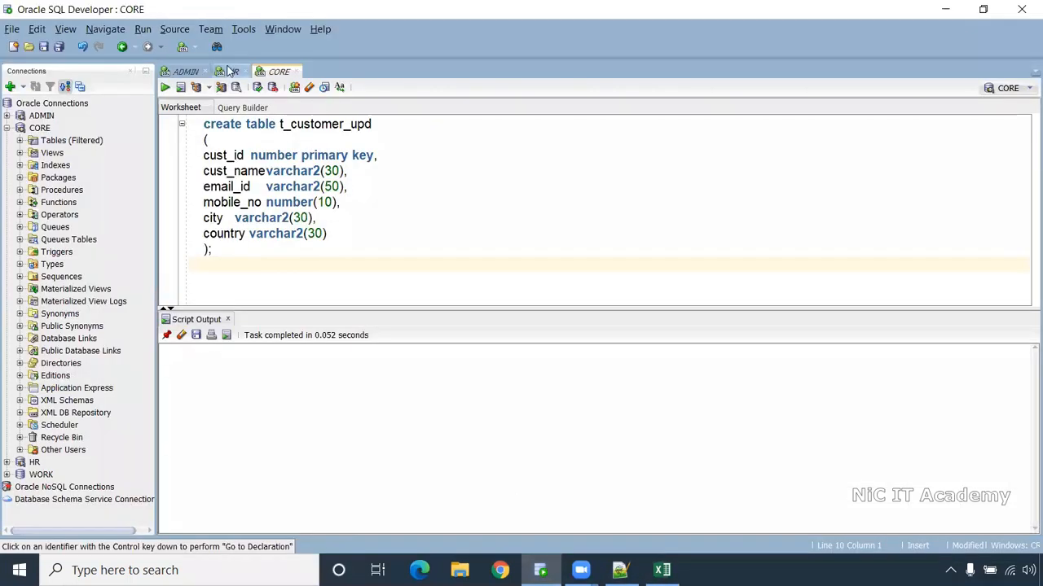
pyautogui.hotkey('ctrl', 'a')
pyautogui.click(409, 190)
pyautogui.moveTo(284, 259); pyautogui.dragTo(181, 115)
pyautogui.click(165, 87)
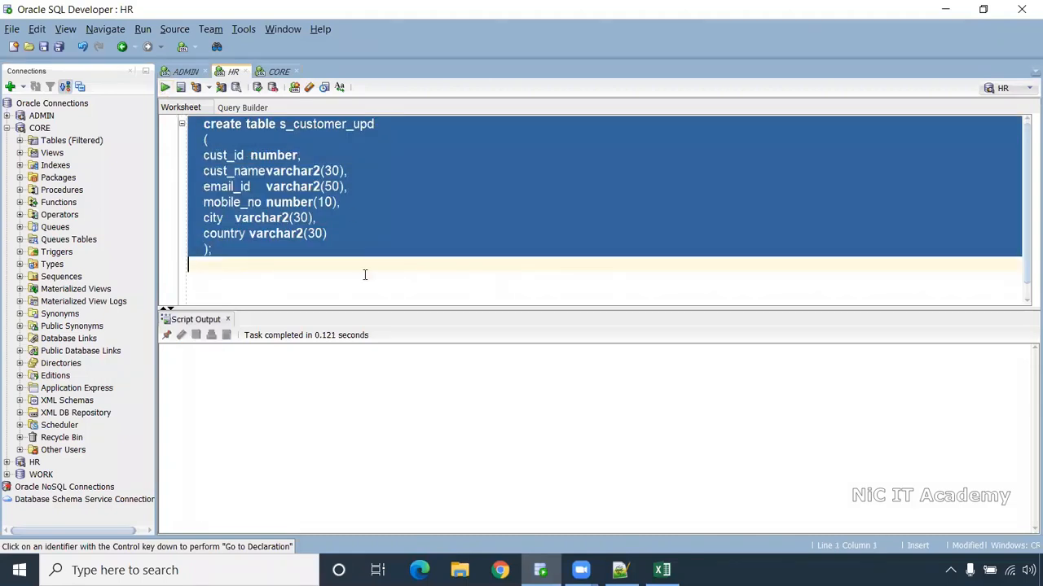
pyautogui.click(271, 283)
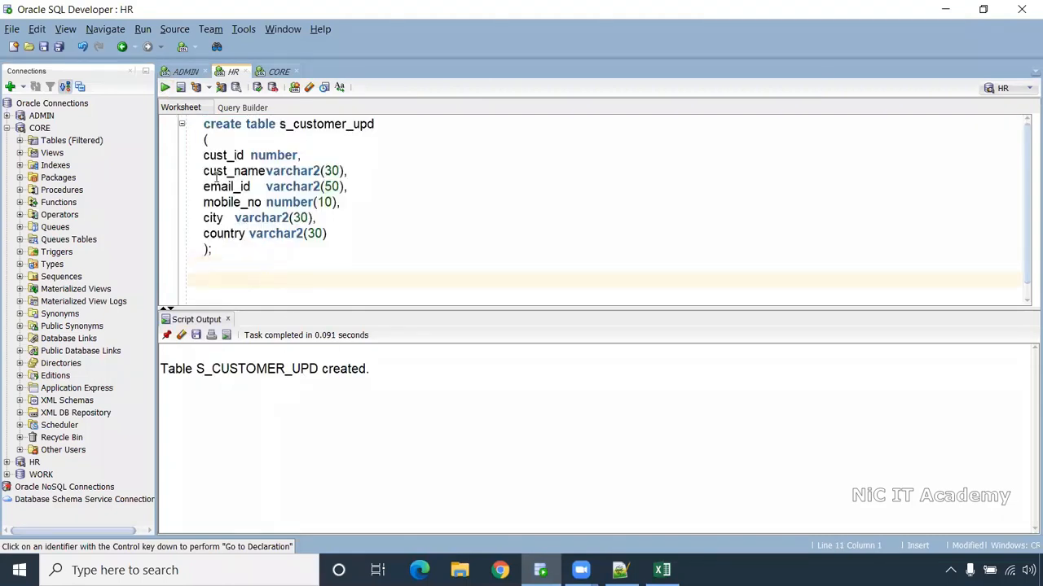
# - Open the HR S_CUSTOMER_UPD table's Data view and add empty rows
pyautogui.click(7, 128)
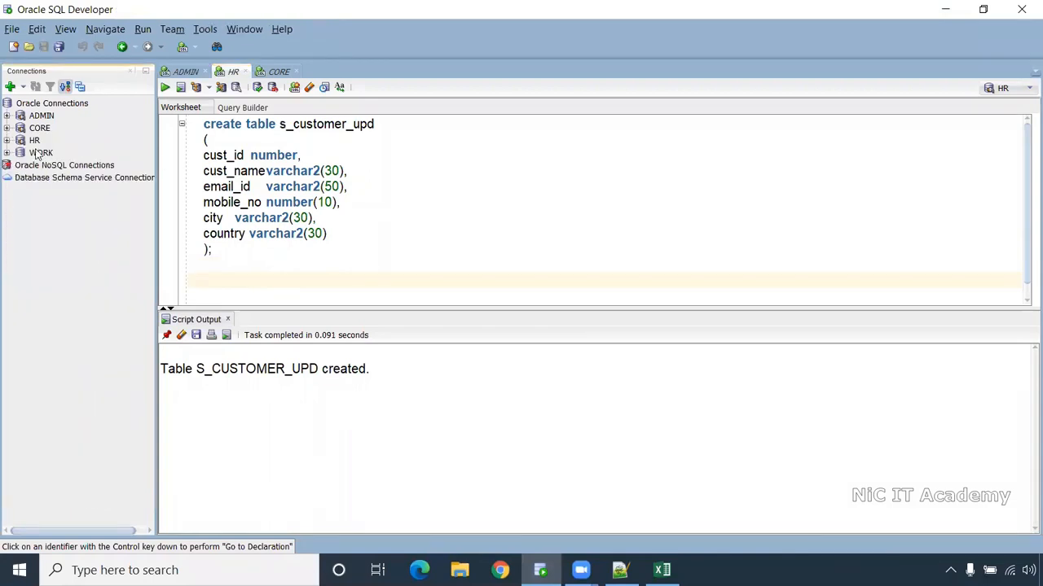
pyautogui.click(7, 140)
pyautogui.click(20, 152)
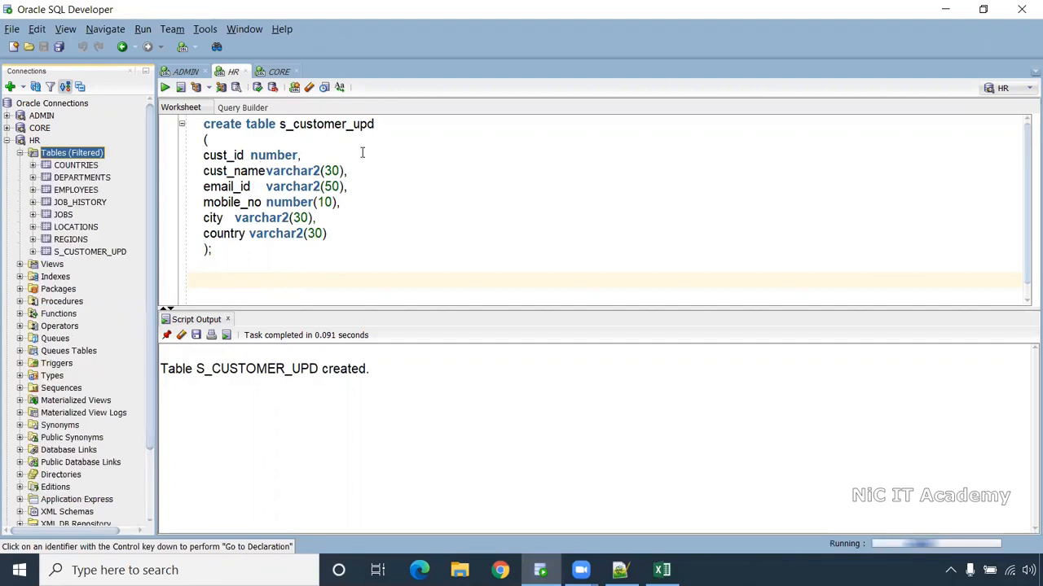
pyautogui.click(91, 254)
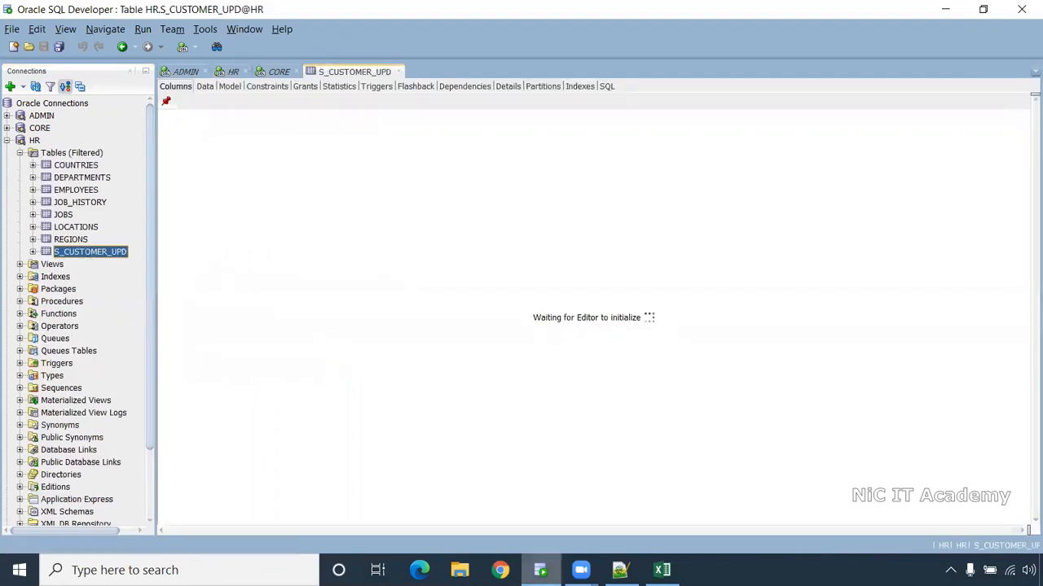
pyautogui.click(207, 88)
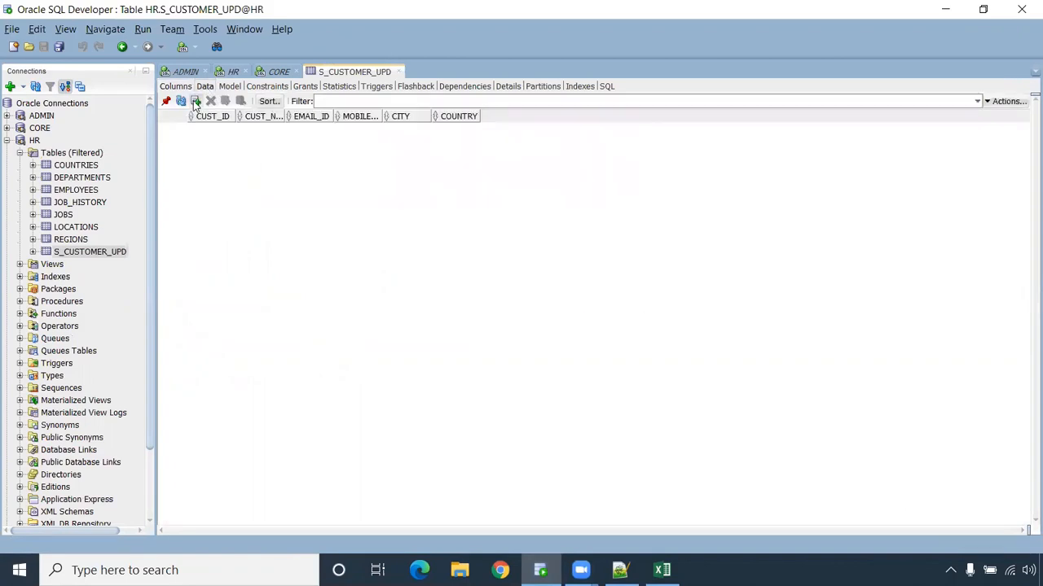
pyautogui.click(196, 101)
pyautogui.click(195, 101)
pyautogui.click(196, 101)
pyautogui.click(195, 101)
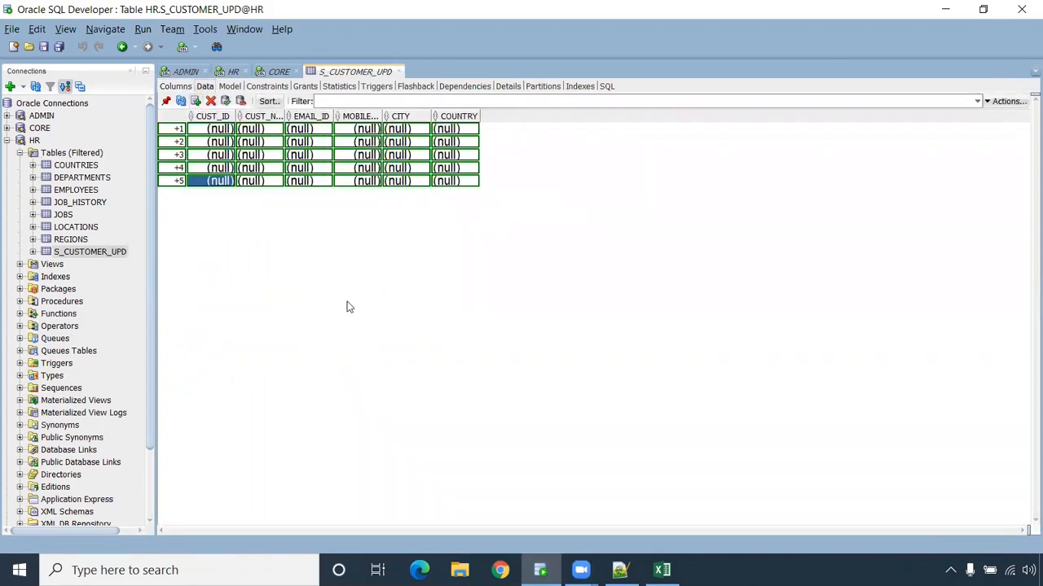
# - Copy the four source customer rows from Excel and paste them into the table
pyautogui.click(662, 570)
pyautogui.moveTo(110, 277); pyautogui.dragTo(439, 325)
pyautogui.hotkey('ctrl', 'c')
pyautogui.hotkey('alt', 'Tab')
pyautogui.click(213, 132)
# - Delete the leftover empty fifth row and commit the inserted customer rows
pyautogui.click(213, 183)
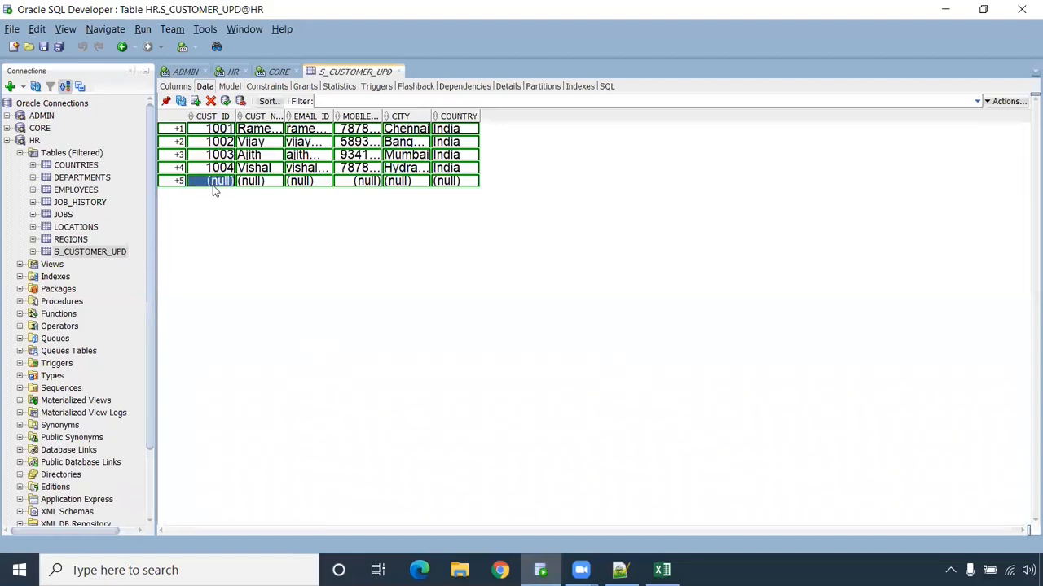
pyautogui.click(210, 101)
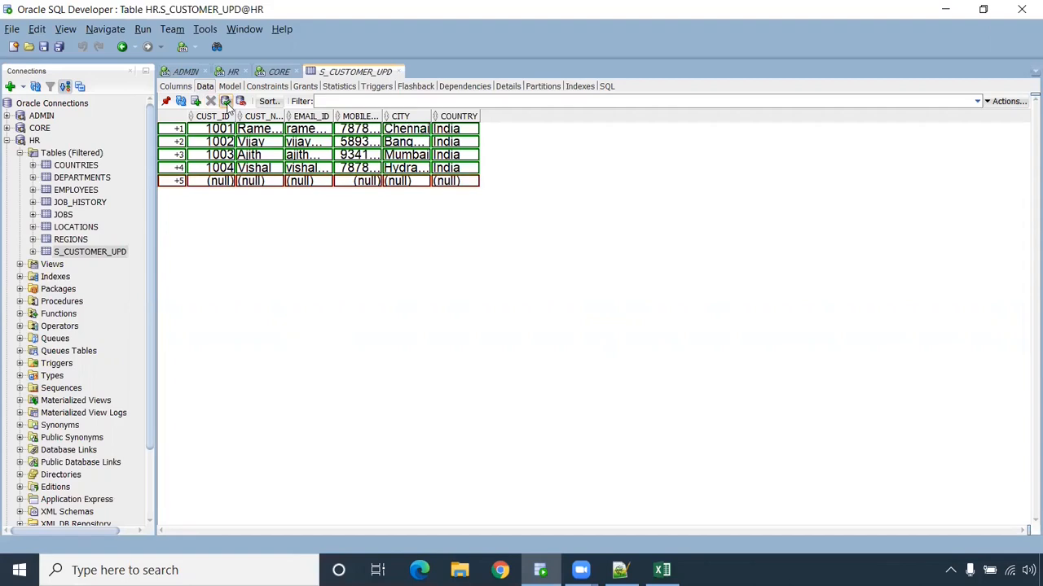
pyautogui.click(225, 101)
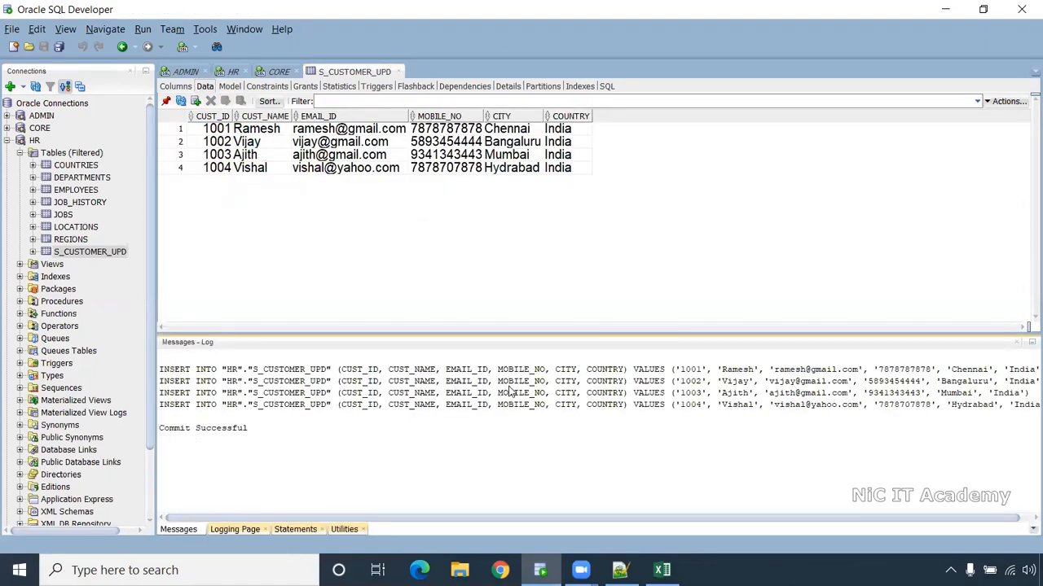
pyautogui.click(232, 71)
# - Query select * from s_customer_upd and widen the EMAIL_ID and CUST_NAME result columns
pyautogui.doubleClick(324, 126)
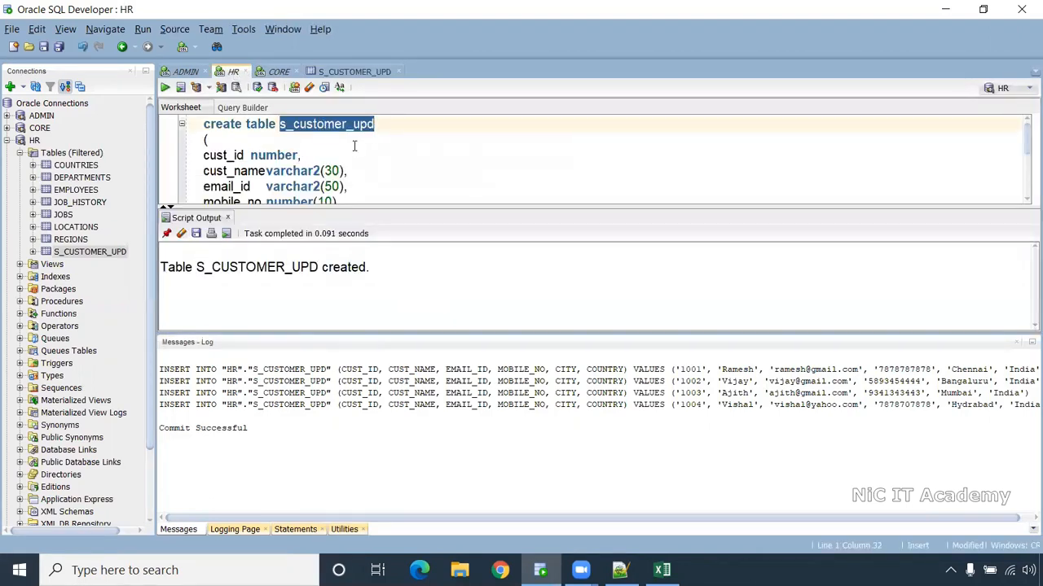
pyautogui.click(1018, 342)
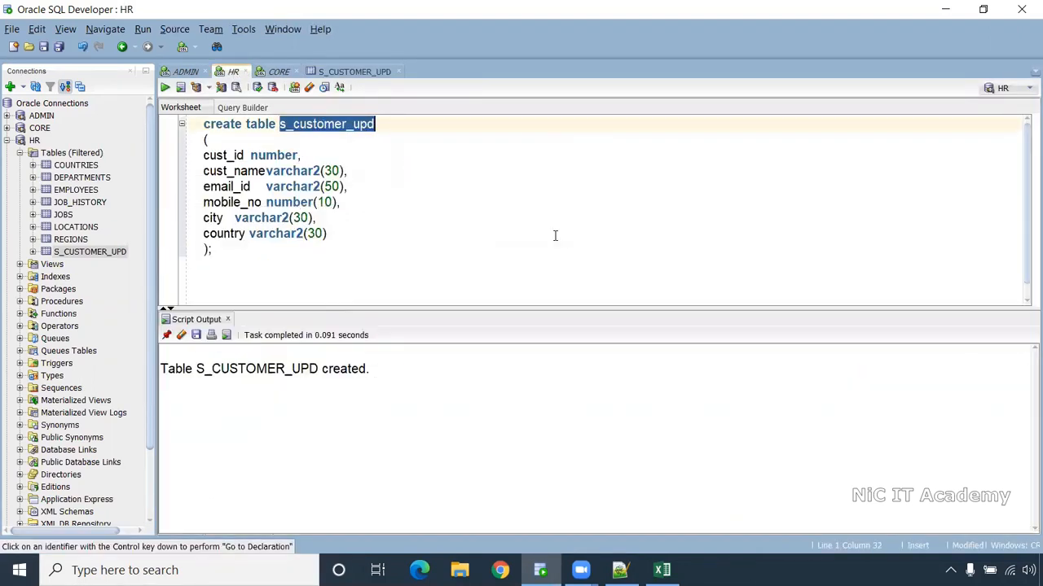
pyautogui.click(226, 283)
pyautogui.write('select * from s')
pyautogui.press('Return')
pyautogui.write(';')
pyautogui.hotkey('ctrl', 'Return')
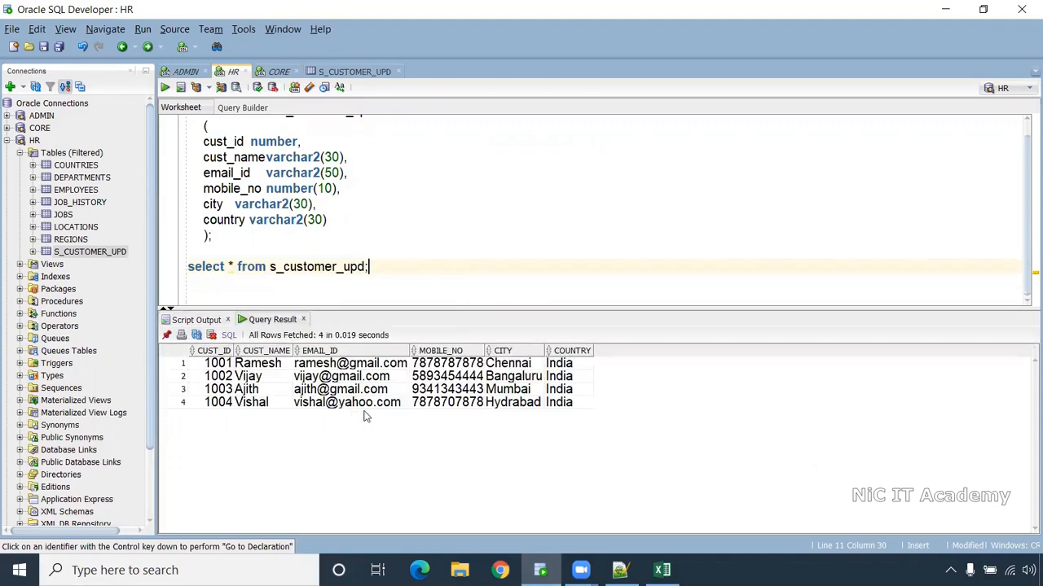
pyautogui.moveTo(409, 351); pyautogui.dragTo(426, 352)
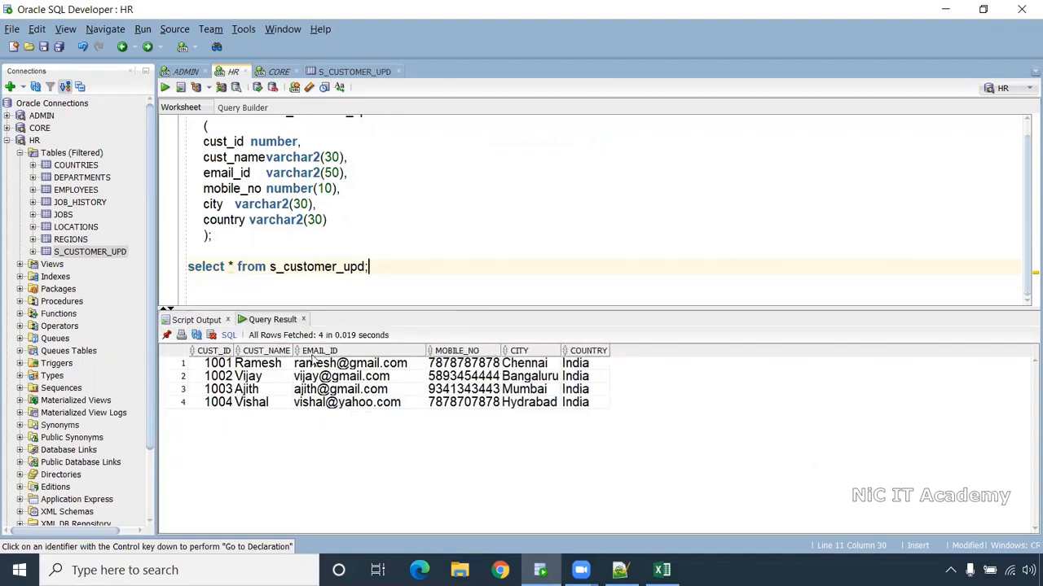
pyautogui.moveTo(294, 351); pyautogui.dragTo(308, 350)
pyautogui.scroll(1, 330, 155)
# - Run the CORE worksheet script to create the T_CUSTOMER_UPD table
pyautogui.click(279, 72)
pyautogui.hotkey('ctrl', 'a')
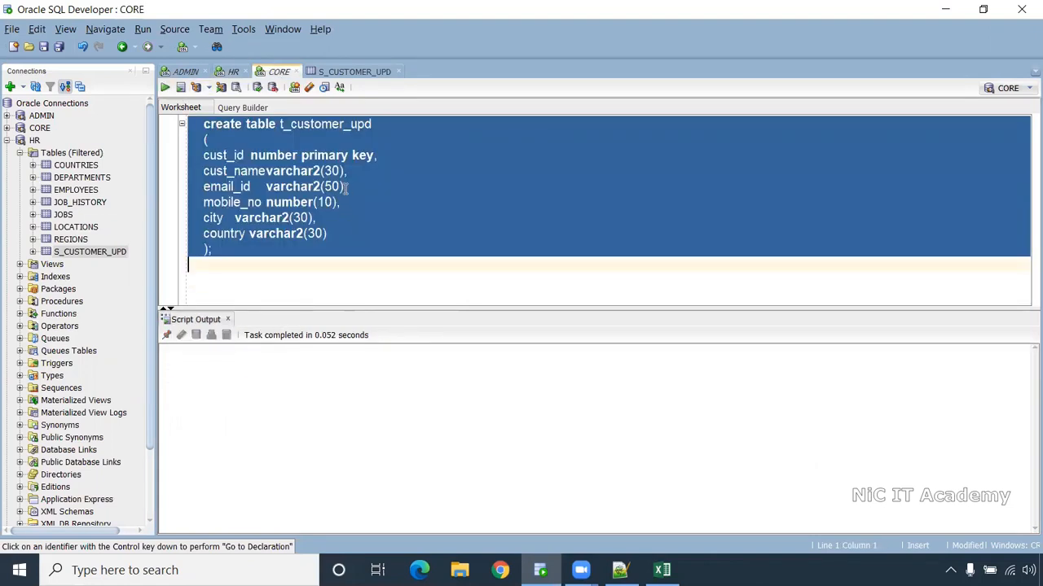
pyautogui.hotkey('ctrl', 'Return')
pyautogui.click(292, 239)
pyautogui.click(250, 253)
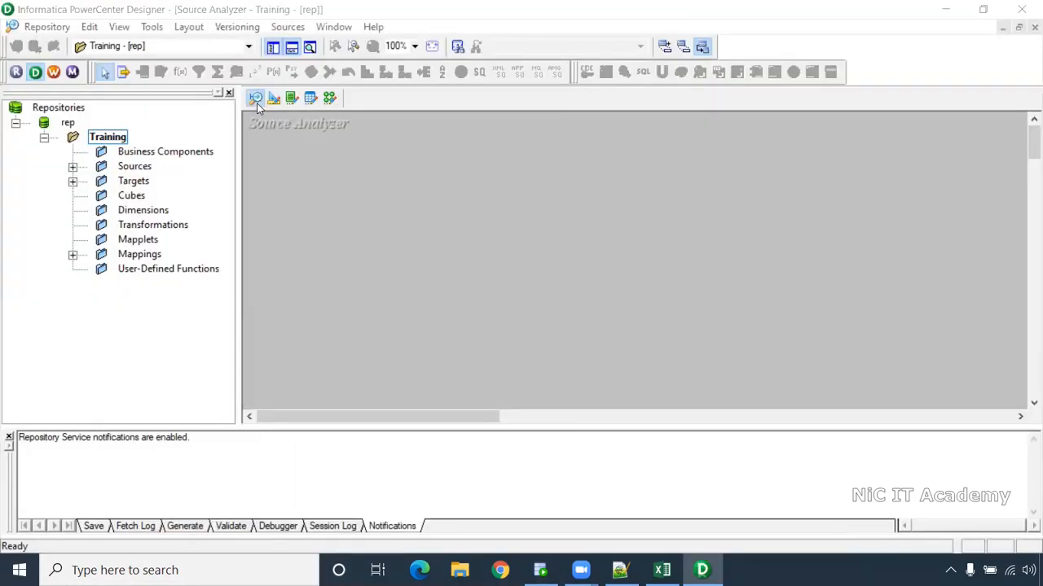
# - Import S_CUSTOMER_UPD from the HR schema as a source definition
pyautogui.click(286, 28)
pyautogui.click(326, 46)
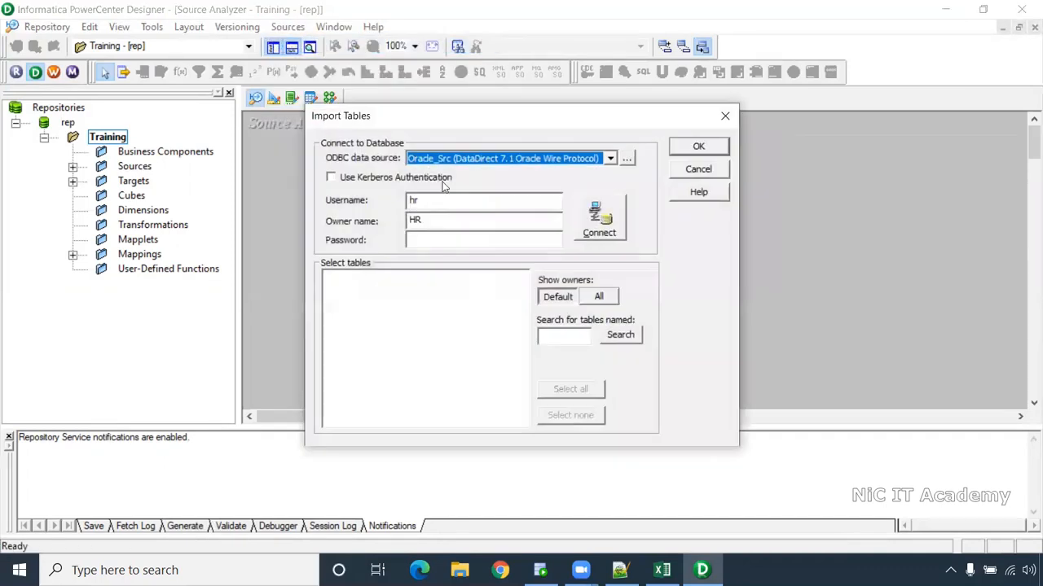
pyautogui.click(427, 235)
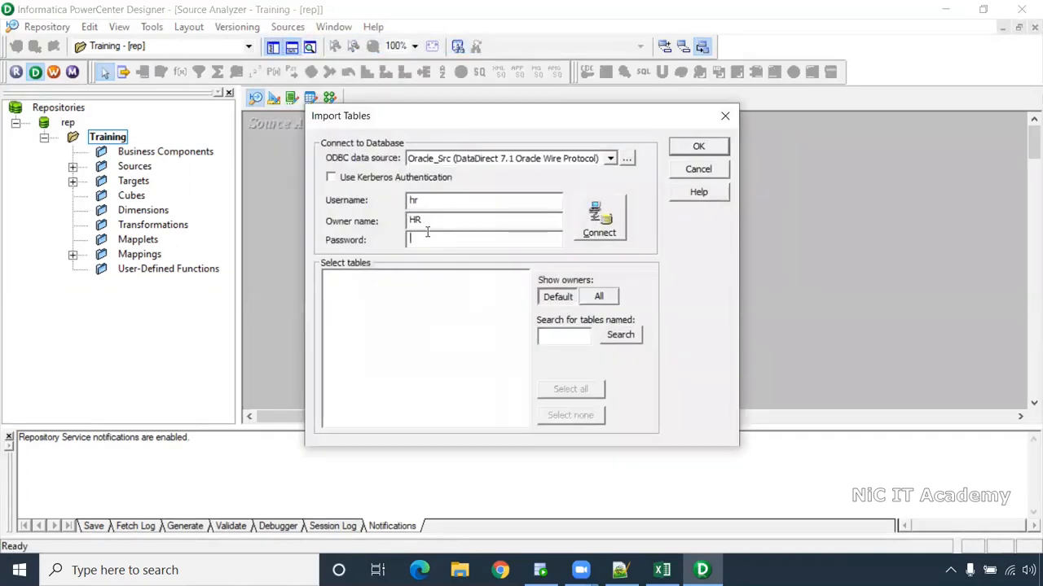
pyautogui.click(595, 219)
pyautogui.click(343, 290)
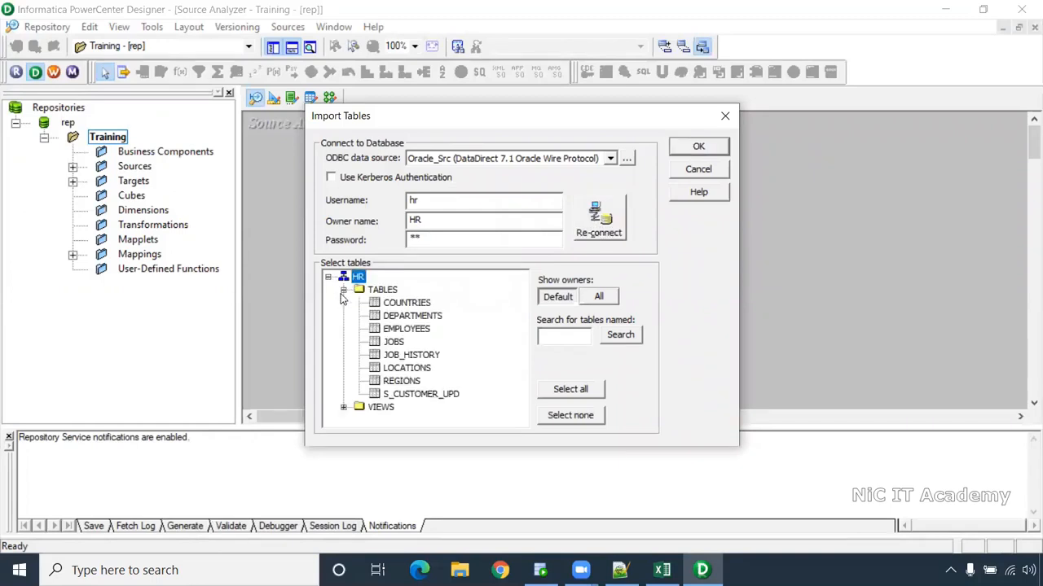
pyautogui.click(418, 394)
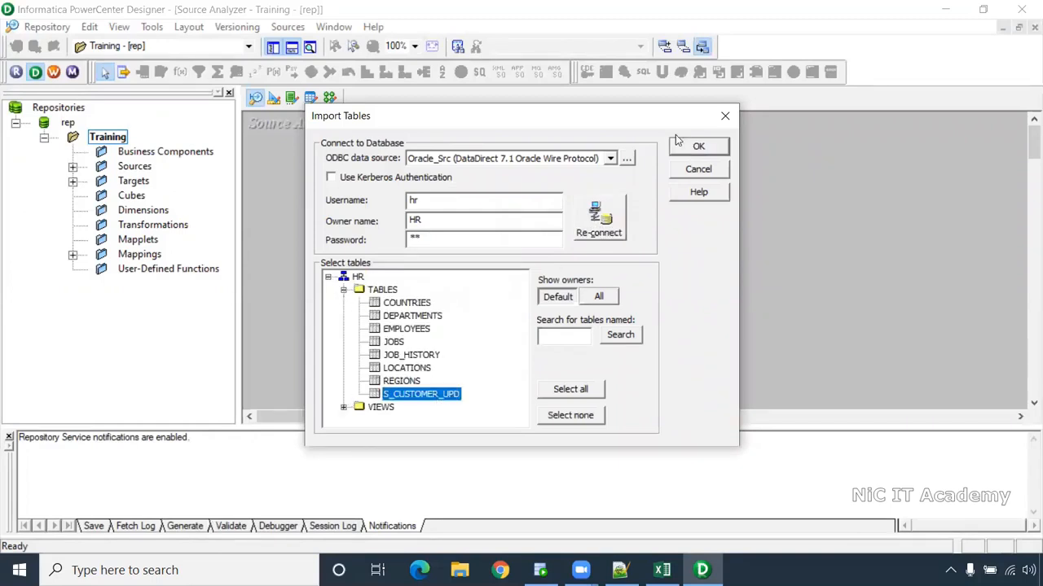
pyautogui.click(696, 147)
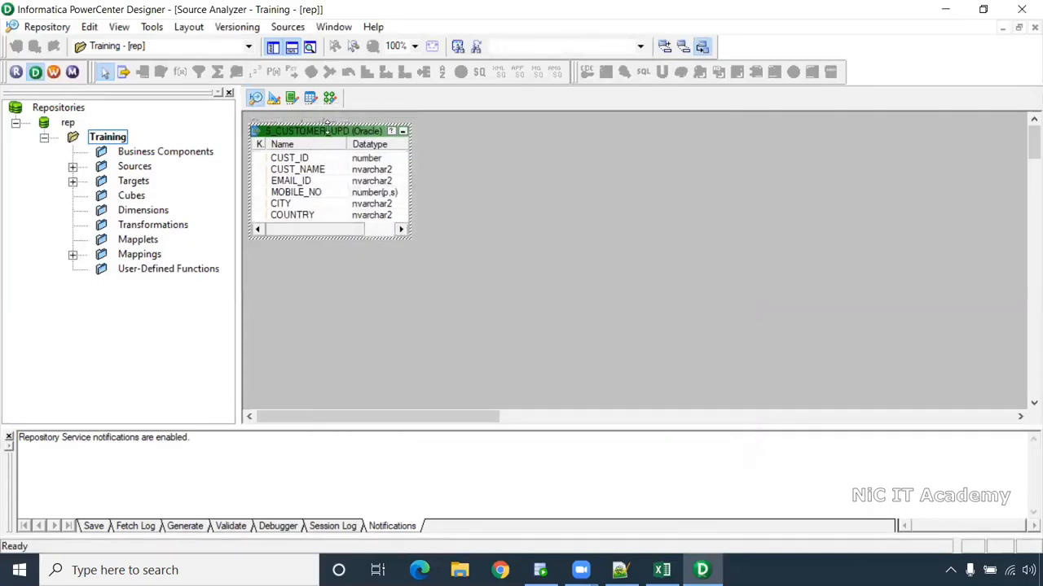
# - Import T_CUSTOMER_UPD from the CORE schema as a target, then go to the Mapping Designer
pyautogui.click(274, 98)
pyautogui.click(285, 26)
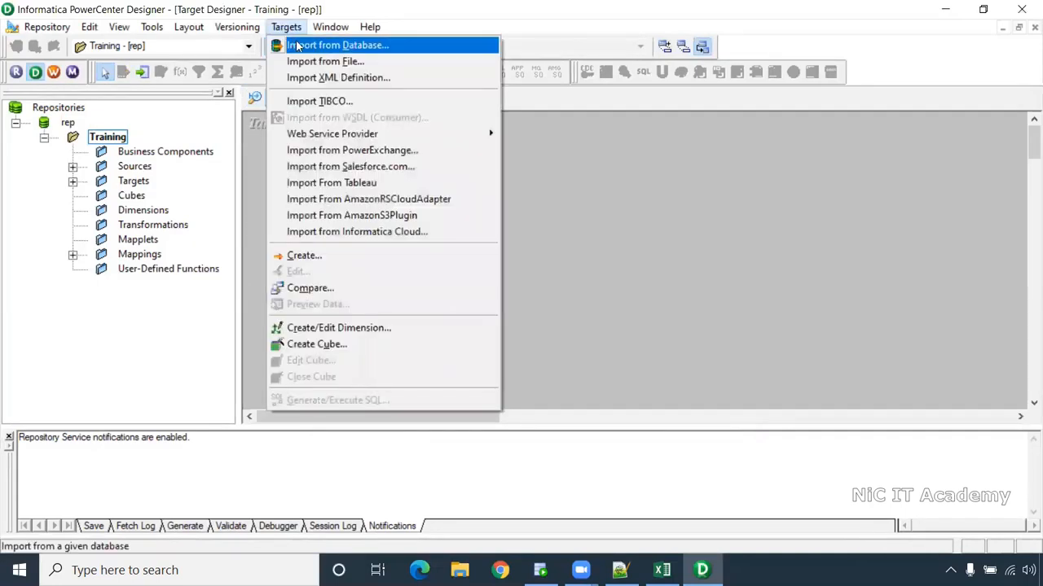
pyautogui.click(309, 46)
pyautogui.click(413, 238)
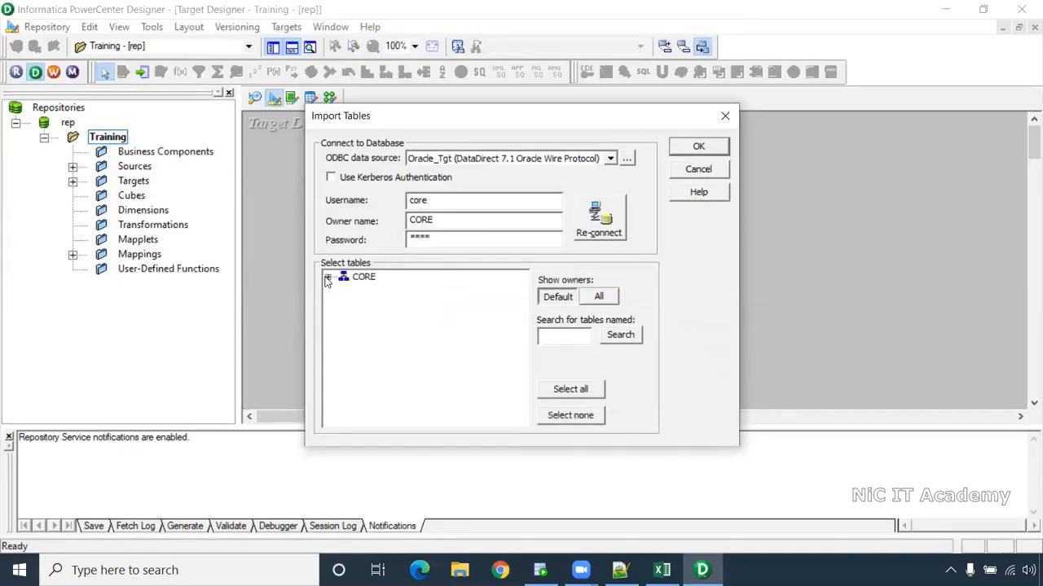
pyautogui.click(328, 278)
pyautogui.click(344, 292)
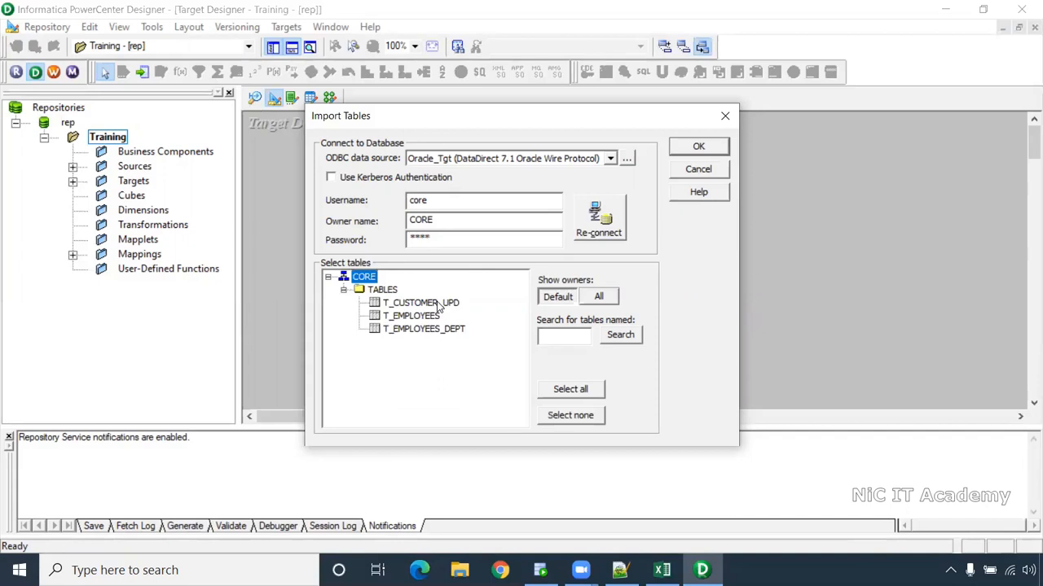
pyautogui.click(440, 303)
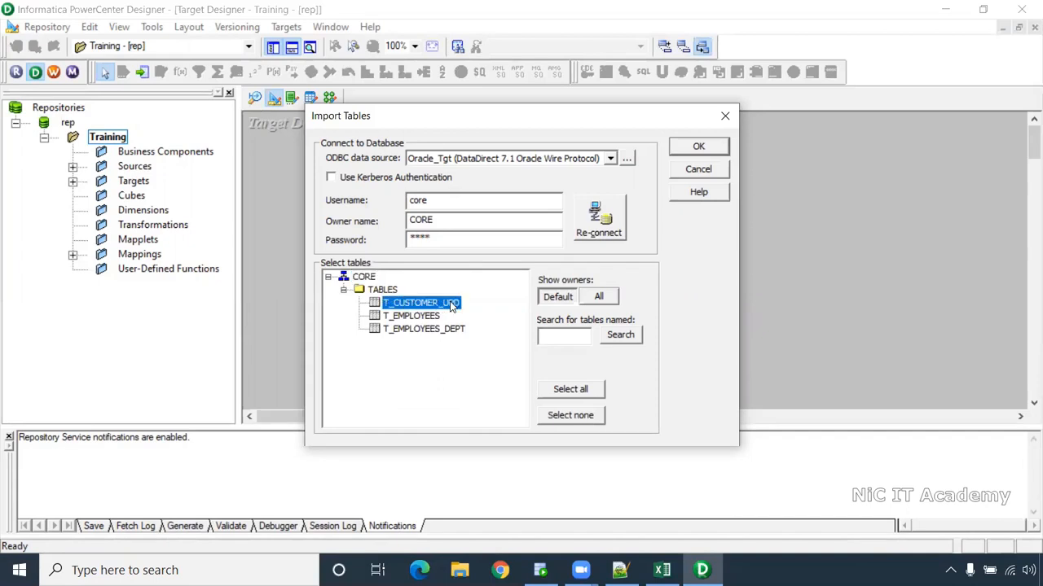
pyautogui.click(717, 150)
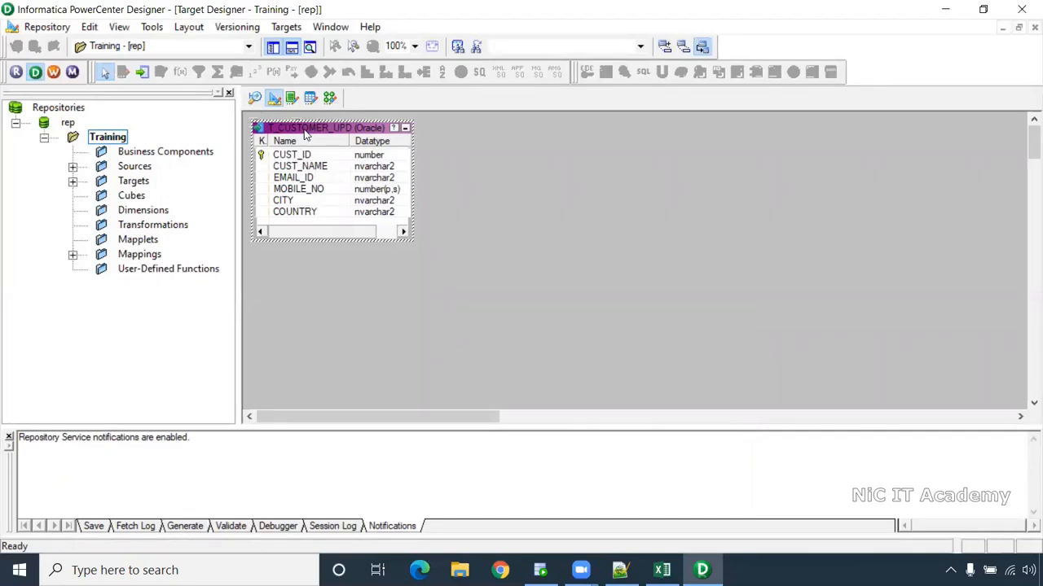
pyautogui.click(330, 99)
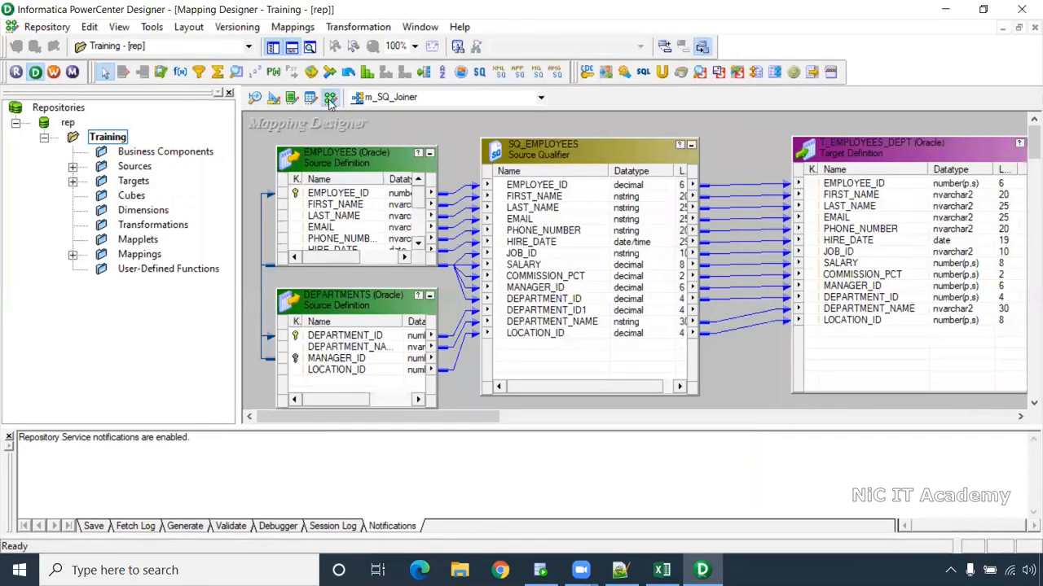
# - Create a new mapping named m_Update_Strategy
pyautogui.click(293, 27)
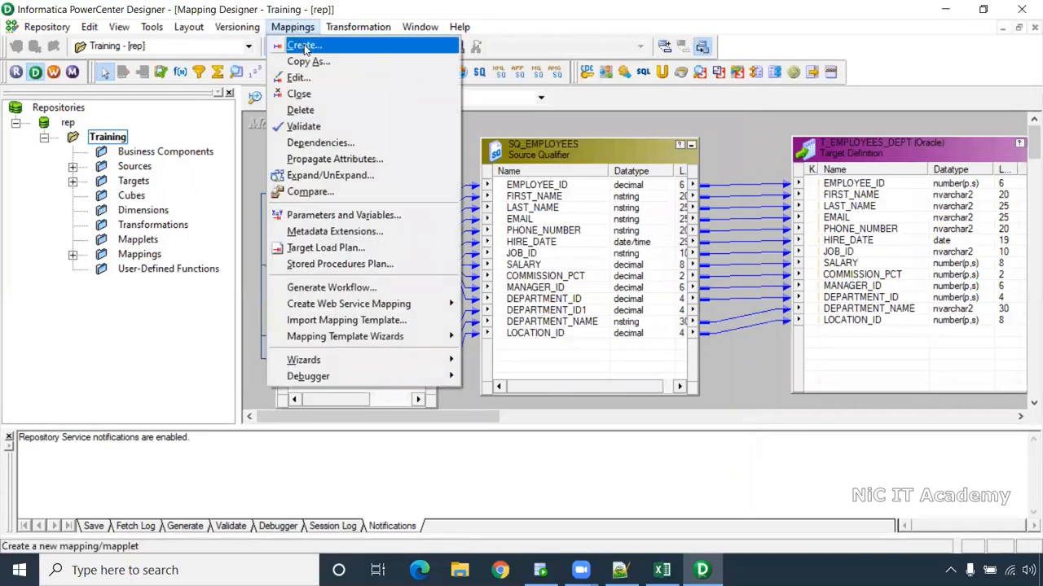
pyautogui.click(303, 46)
pyautogui.write('m_Update_S')
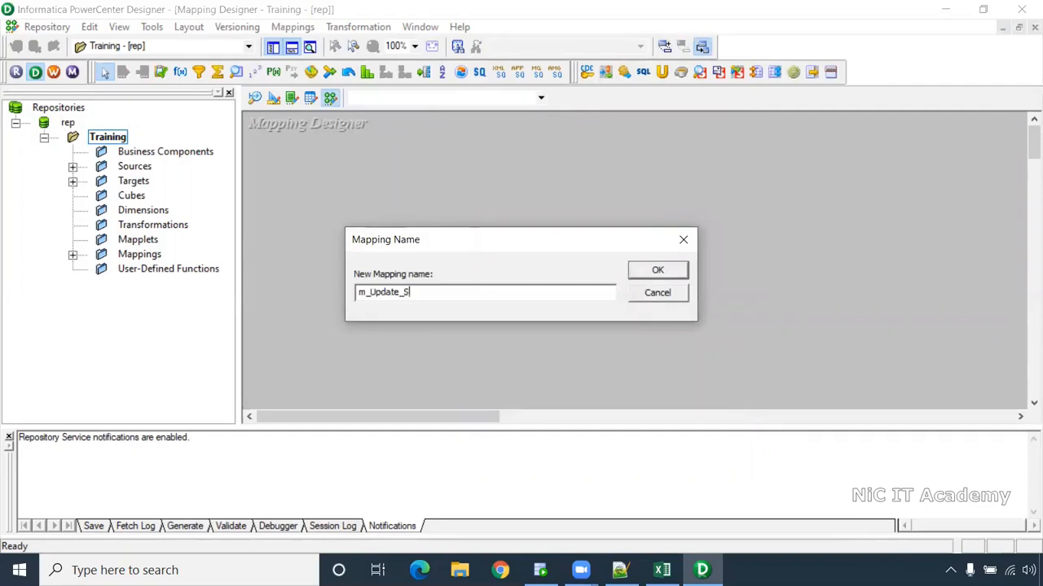
pyautogui.write('trategy')
pyautogui.press('Return')
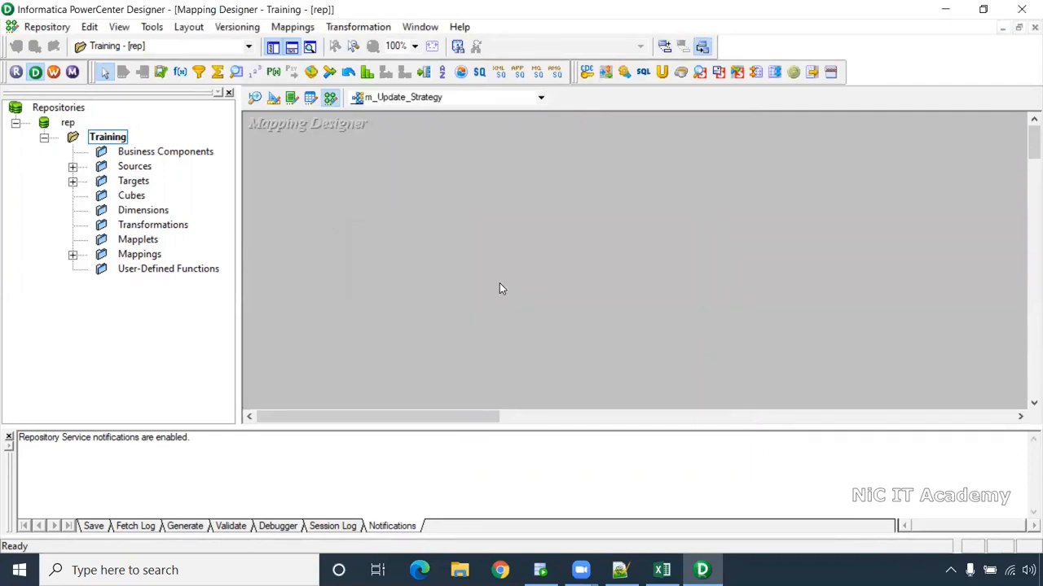
# - Drag the S_CUSTOMER_UPD source and T_CUSTOMER_UPD target onto the mapping canvas
pyautogui.click(72, 167)
pyautogui.click(102, 197)
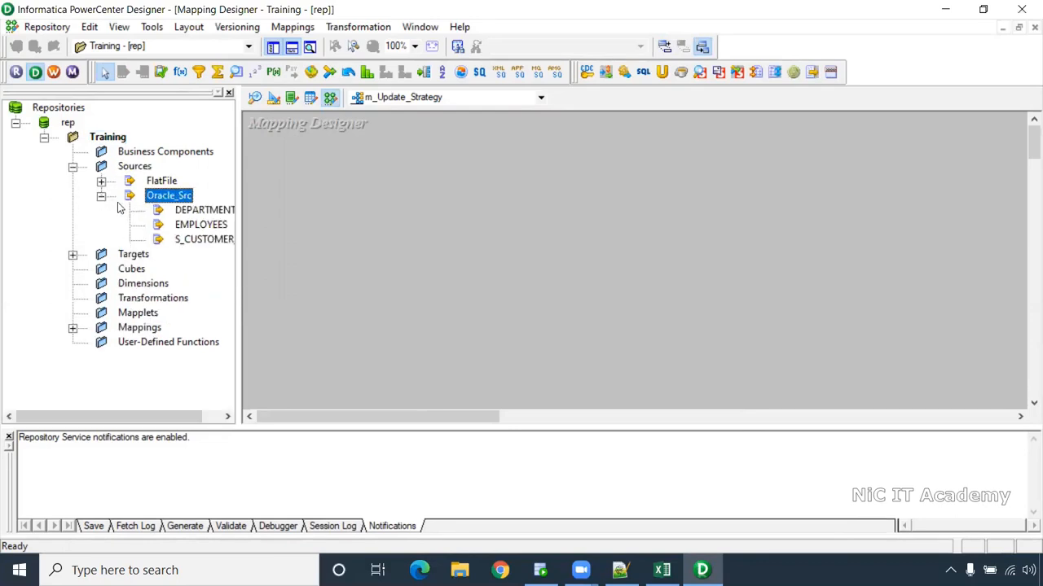
pyautogui.moveTo(207, 240); pyautogui.dragTo(289, 202)
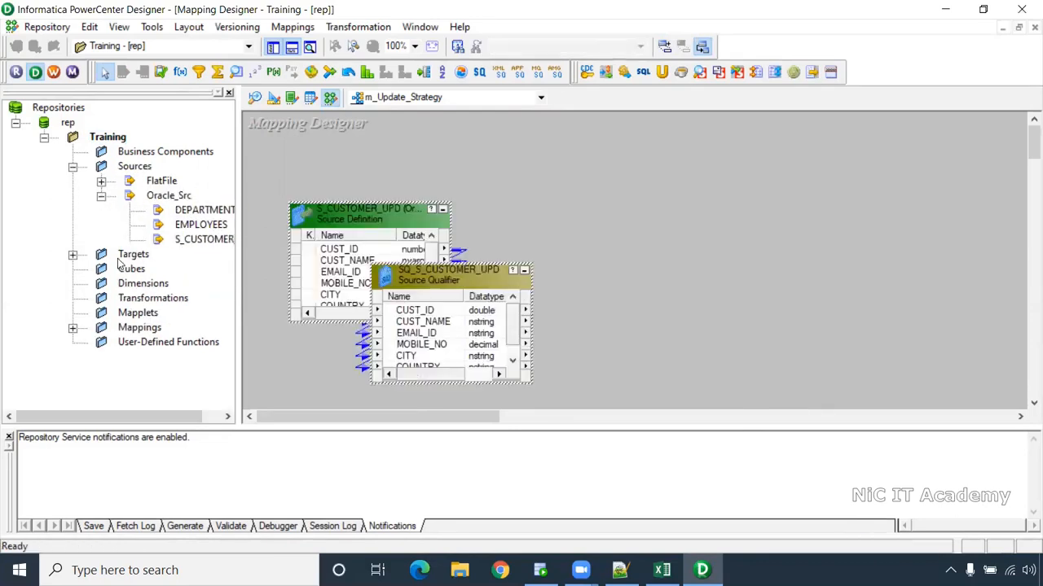
pyautogui.click(73, 254)
pyautogui.moveTo(161, 418); pyautogui.dragTo(227, 419)
pyautogui.moveTo(163, 268); pyautogui.dragTo(872, 175)
# - Arrange the source, Source Qualifier and target definitions on the canvas
pyautogui.moveTo(350, 223); pyautogui.dragTo(304, 217)
pyautogui.moveTo(402, 276); pyautogui.dragTo(459, 215)
pyautogui.moveTo(587, 319); pyautogui.dragTo(618, 374)
pyautogui.moveTo(487, 419); pyautogui.dragTo(521, 419)
pyautogui.moveTo(781, 178); pyautogui.dragTo(861, 194)
pyautogui.moveTo(415, 220); pyautogui.dragTo(422, 210)
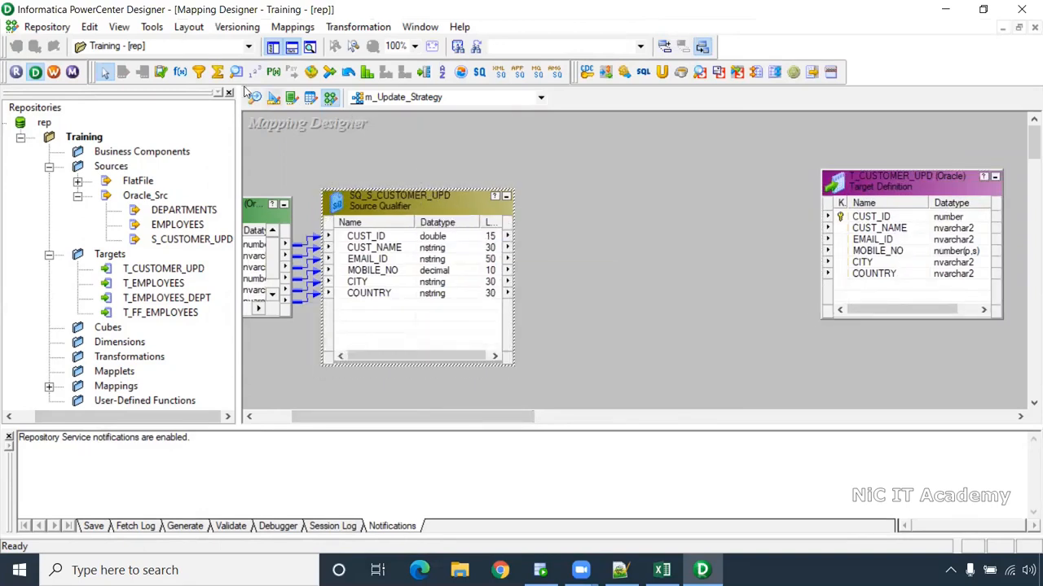
# - Add an EXPTRANS expression to the canvas and review the insert/upd flag columns in Excel
pyautogui.click(183, 71)
pyautogui.moveTo(551, 152); pyautogui.dragTo(735, 399)
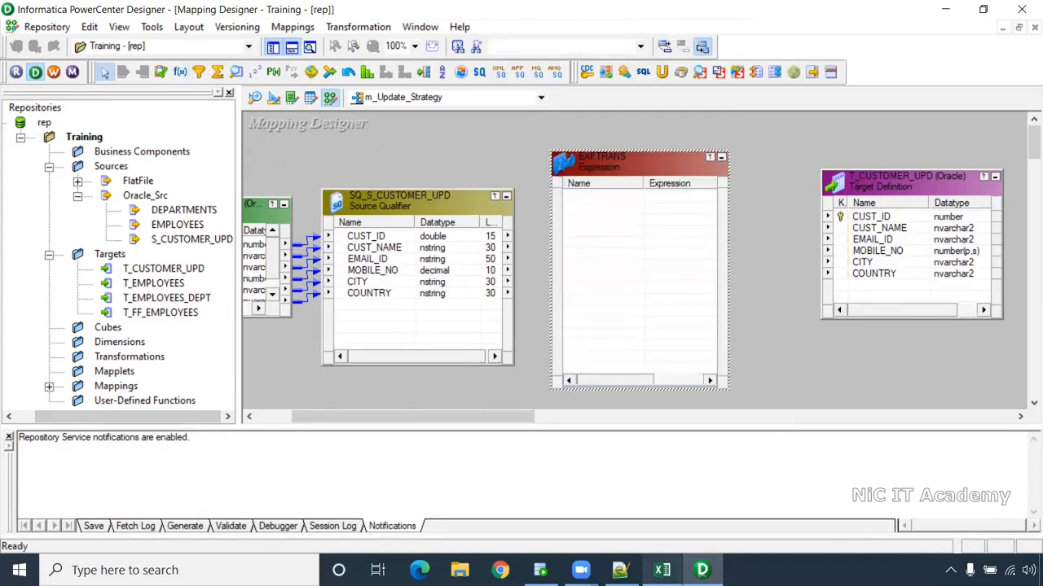
pyautogui.click(661, 571)
pyautogui.click(597, 370)
pyautogui.moveTo(489, 240); pyautogui.dragTo(555, 348)
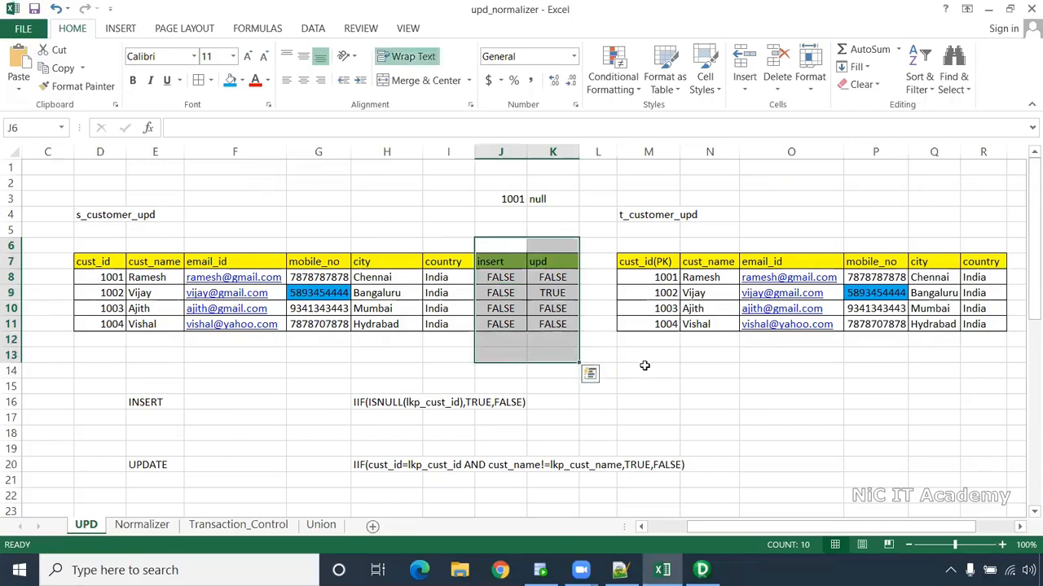
pyautogui.hotkey('alt', 'Tab')
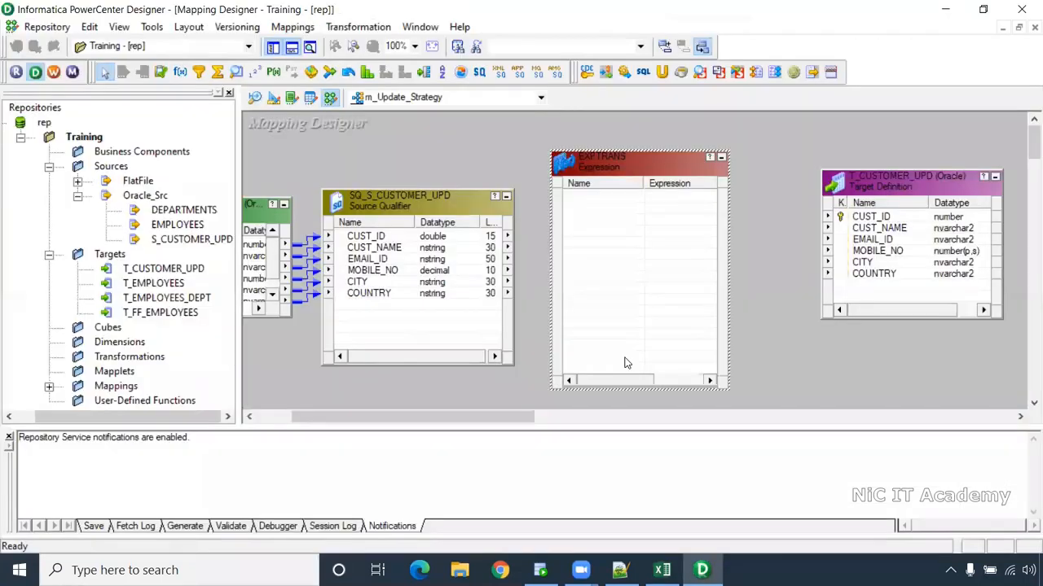
# - Link all six Source Qualifier ports into EXPTRANS and shift the target and expression right
pyautogui.rightClick(401, 244)
pyautogui.click(427, 248)
pyautogui.moveTo(386, 241); pyautogui.dragTo(695, 181)
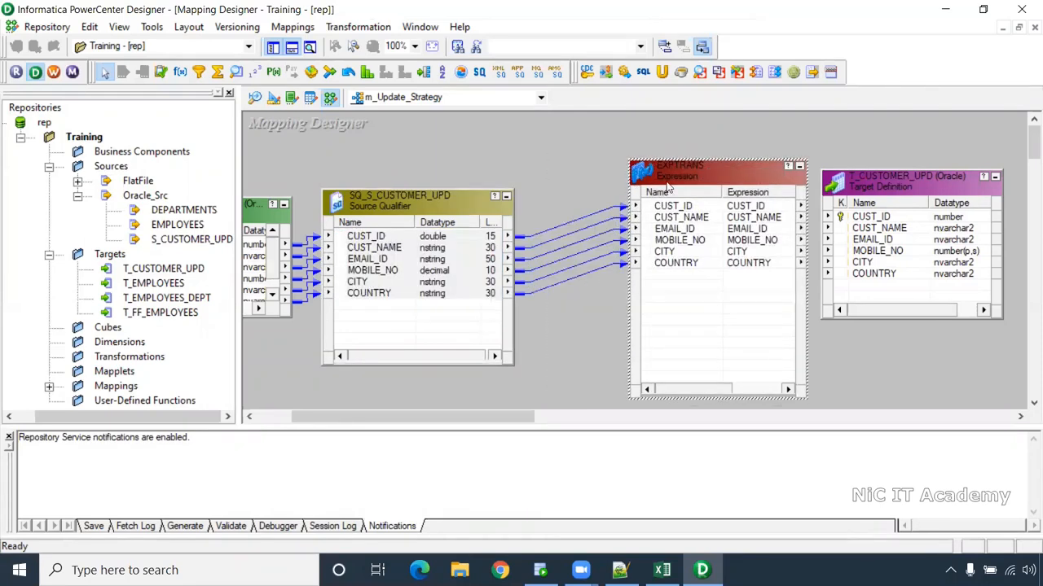
pyautogui.click(398, 244)
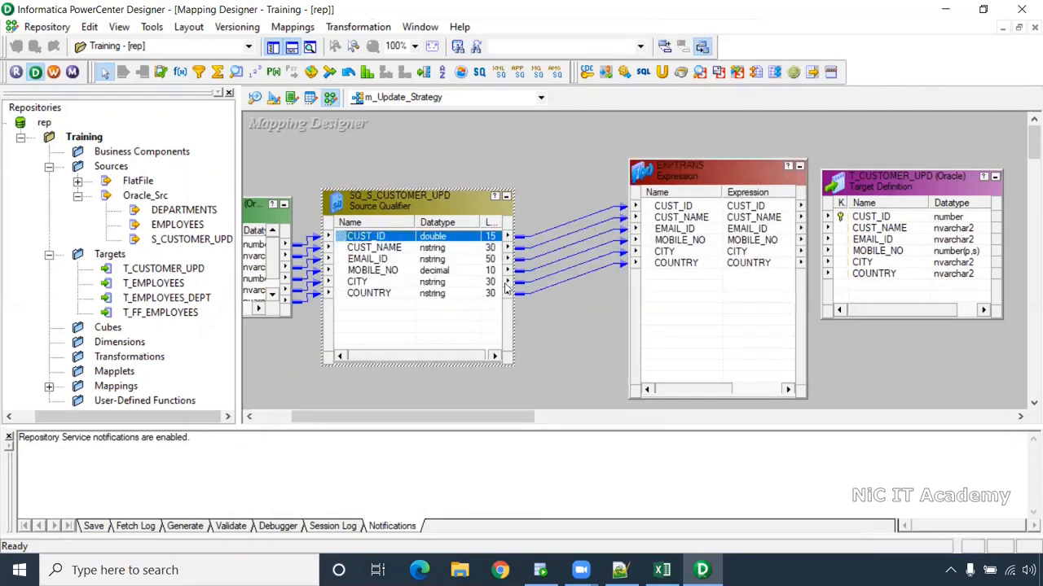
pyautogui.moveTo(914, 191); pyautogui.dragTo(964, 193)
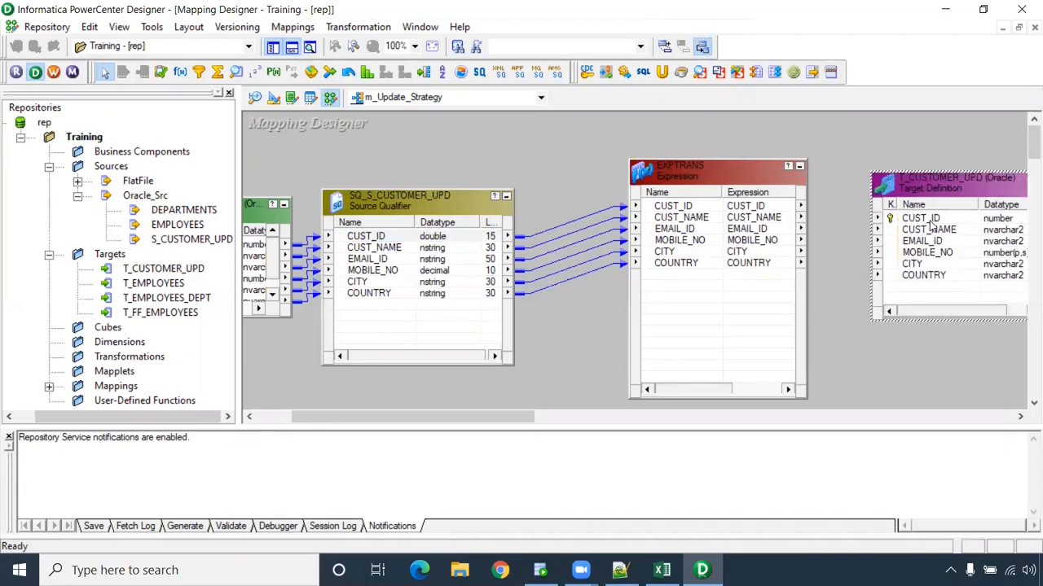
pyautogui.moveTo(726, 177); pyautogui.dragTo(743, 181)
pyautogui.hotkey('alt', 'Tab')
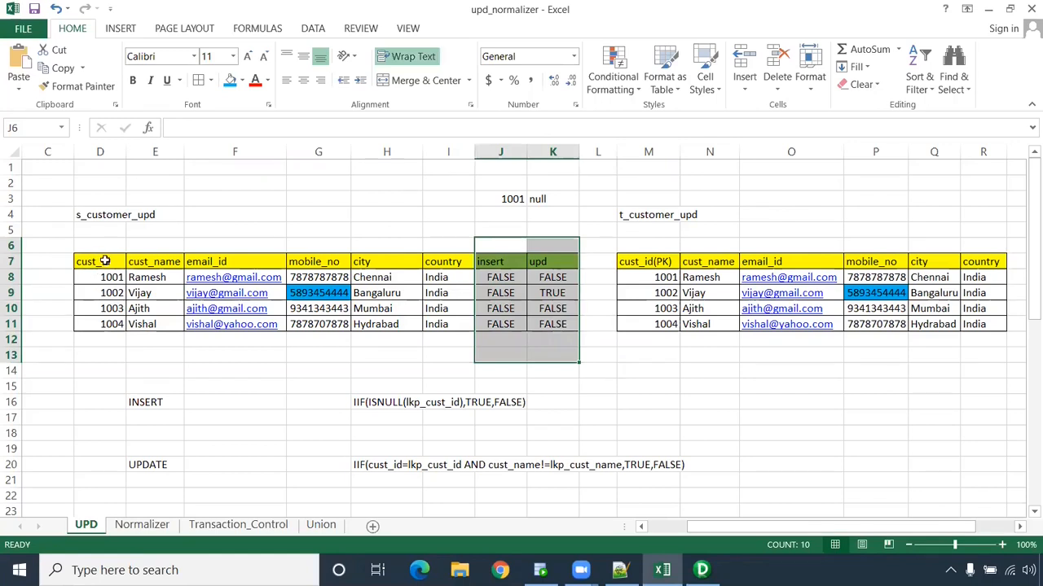
# - Highlight the source and target cust_id columns, the 1001/null example and the four source rows
pyautogui.moveTo(98, 262); pyautogui.dragTo(99, 362)
pyautogui.moveTo(647, 245); pyautogui.dragTo(647, 371)
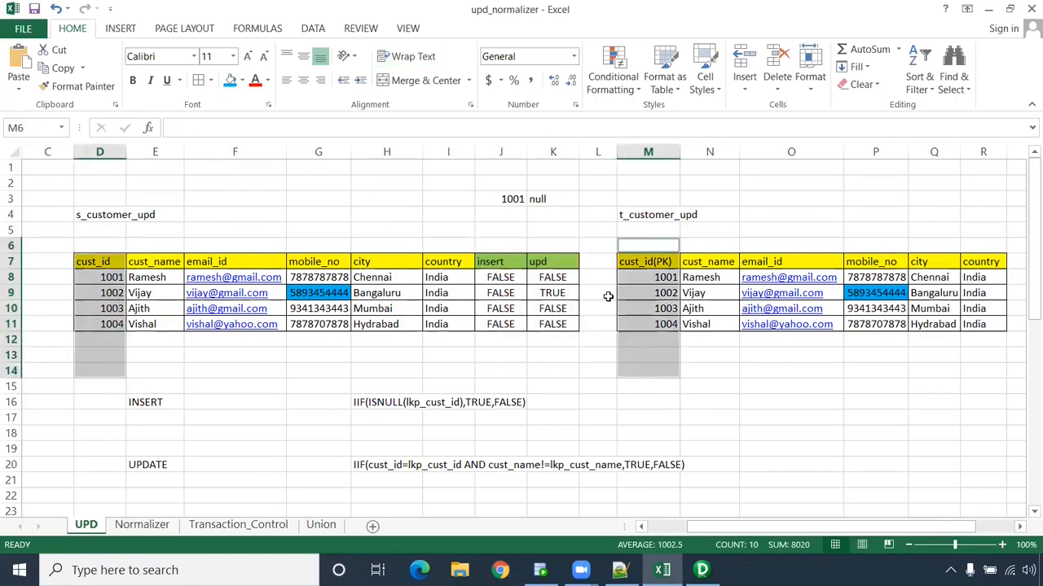
pyautogui.moveTo(505, 199); pyautogui.dragTo(550, 201)
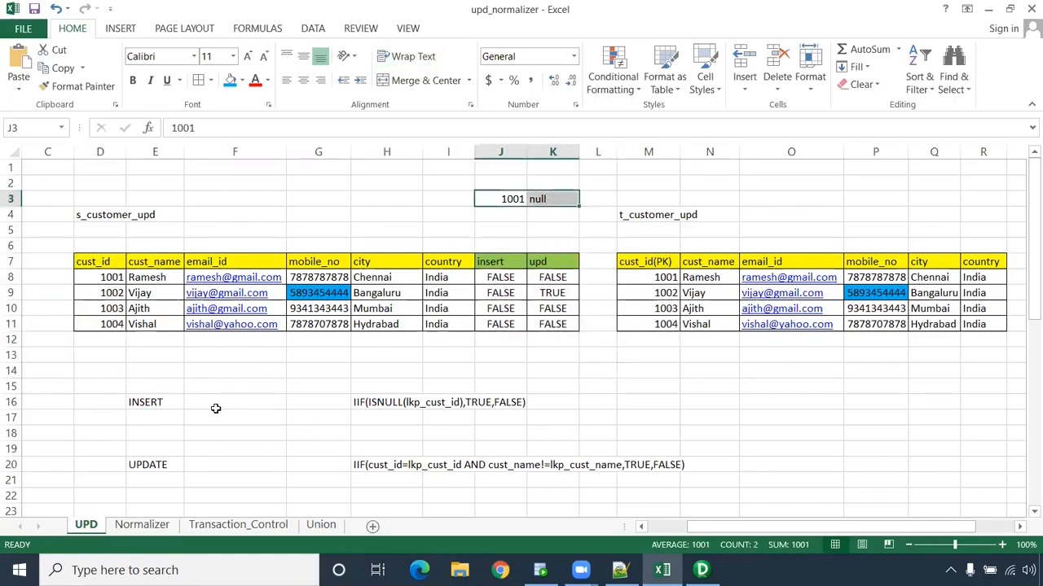
pyautogui.moveTo(648, 245); pyautogui.dragTo(652, 358)
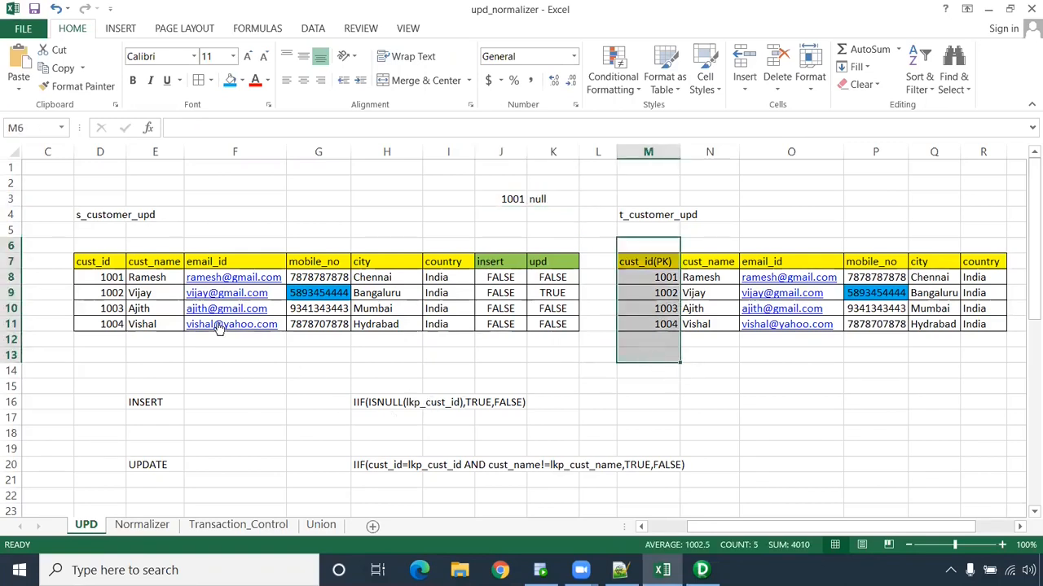
pyautogui.moveTo(110, 278); pyautogui.dragTo(472, 328)
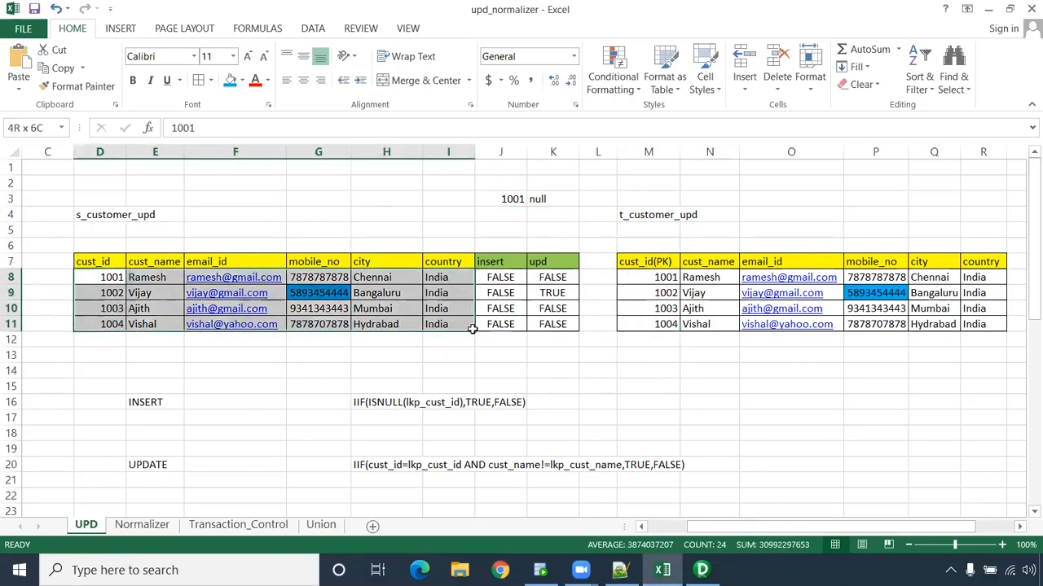
pyautogui.click(94, 280)
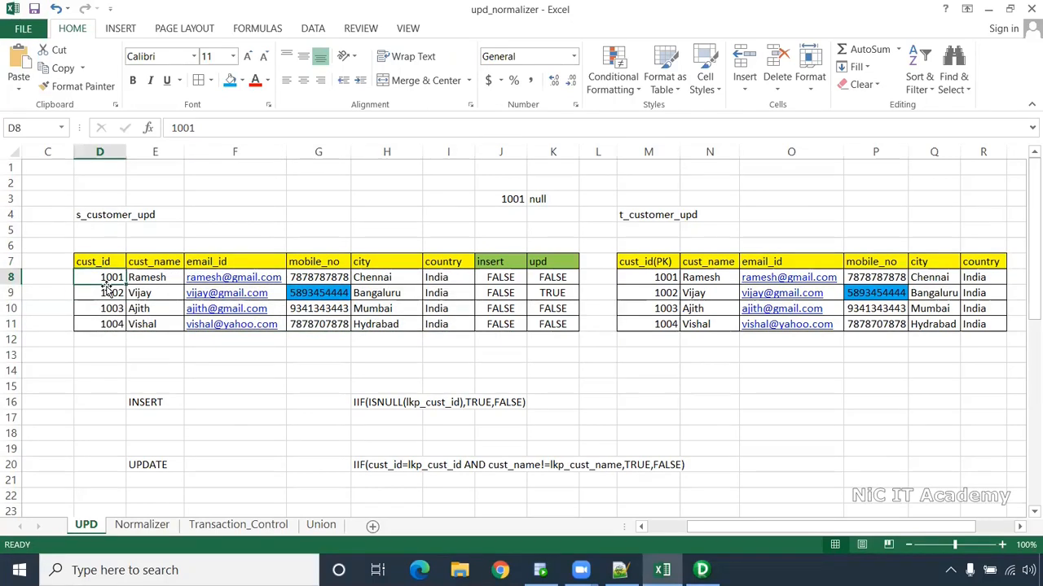
pyautogui.hotkey('alt', 'Tab')
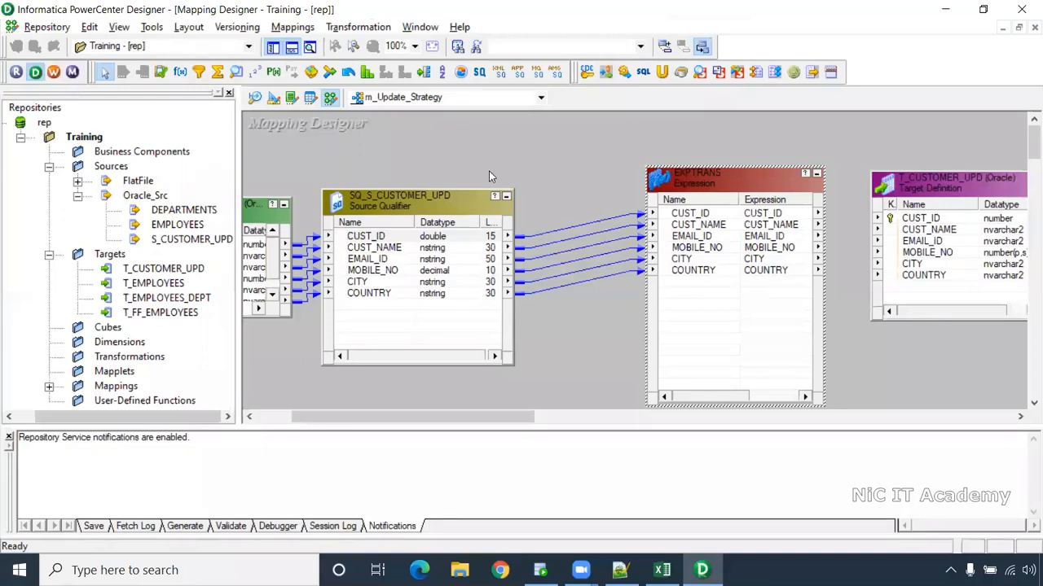
# - Add a LKPTRANS lookup on the T_CUSTOMER_UPD target table
pyautogui.click(235, 72)
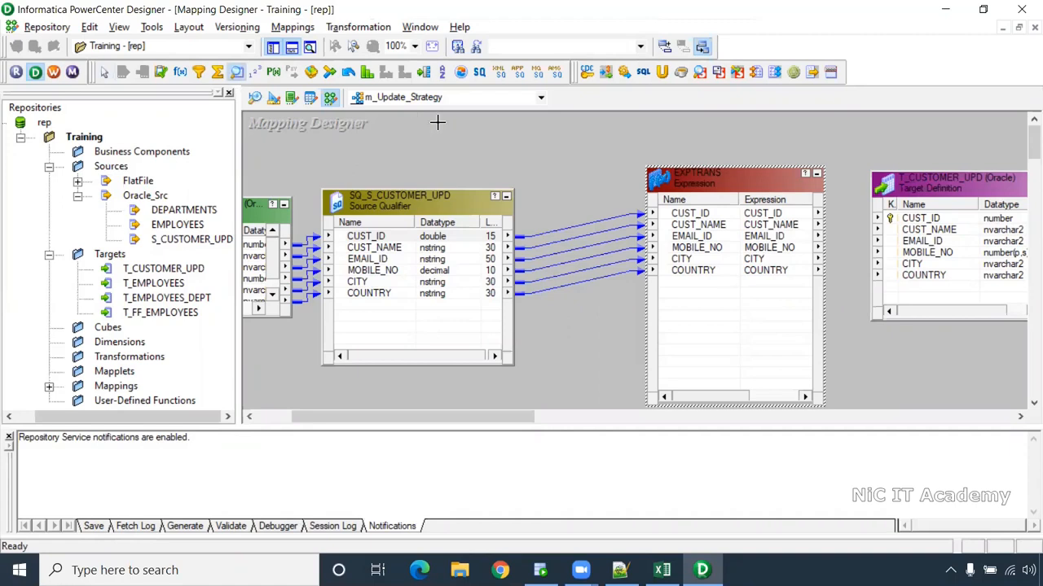
pyautogui.click(521, 149)
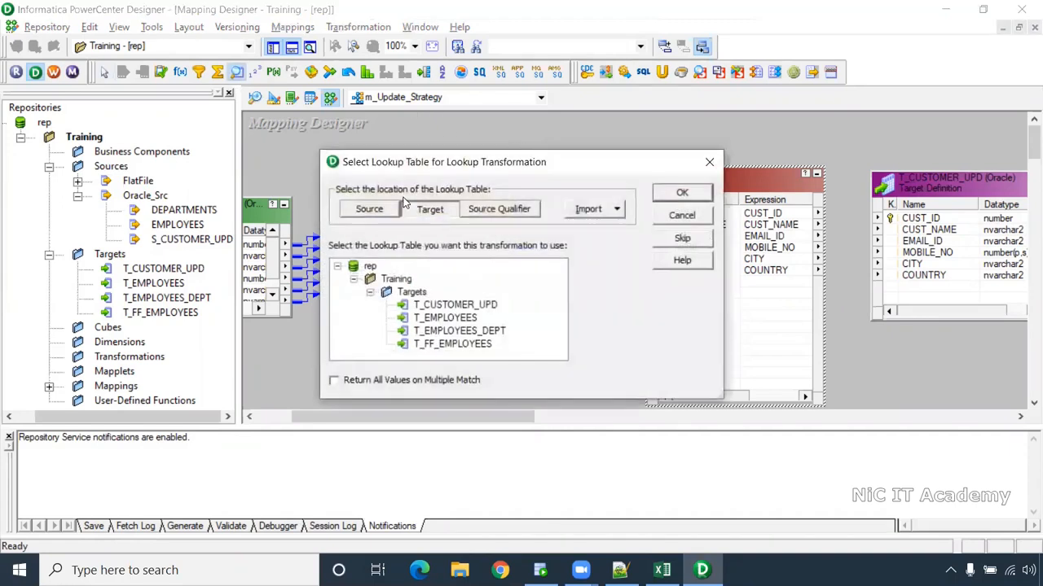
pyautogui.click(465, 306)
pyautogui.click(683, 195)
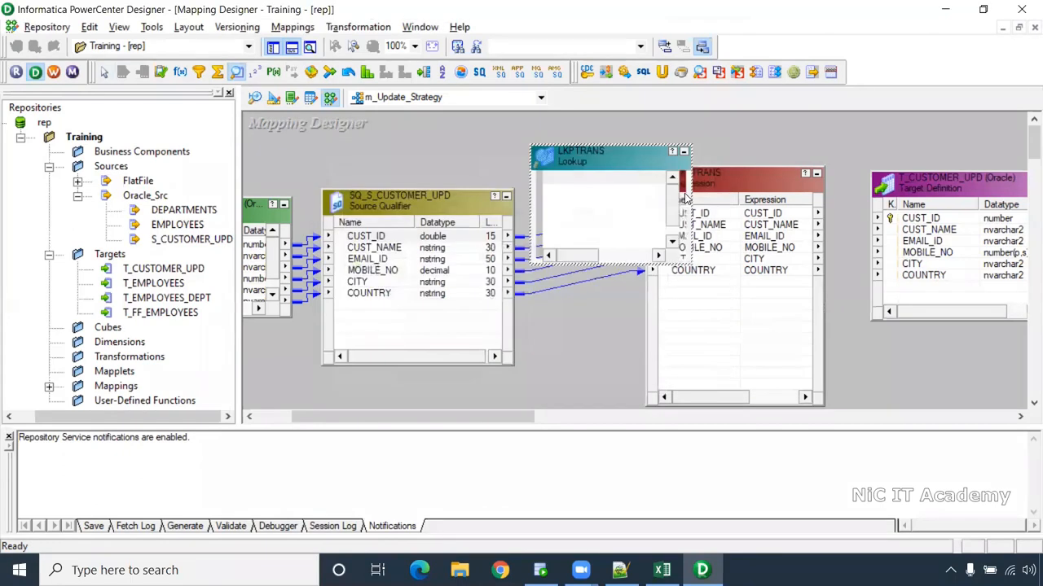
pyautogui.moveTo(686, 262); pyautogui.dragTo(723, 332)
# - Link the qualifier's CUST_ID into LKPTRANS as CUST_ID1 and reposition the boxes
pyautogui.click(351, 237)
pyautogui.moveTo(346, 237); pyautogui.dragTo(577, 290)
pyautogui.moveTo(763, 179); pyautogui.dragTo(908, 172)
pyautogui.moveTo(643, 168); pyautogui.dragTo(661, 147)
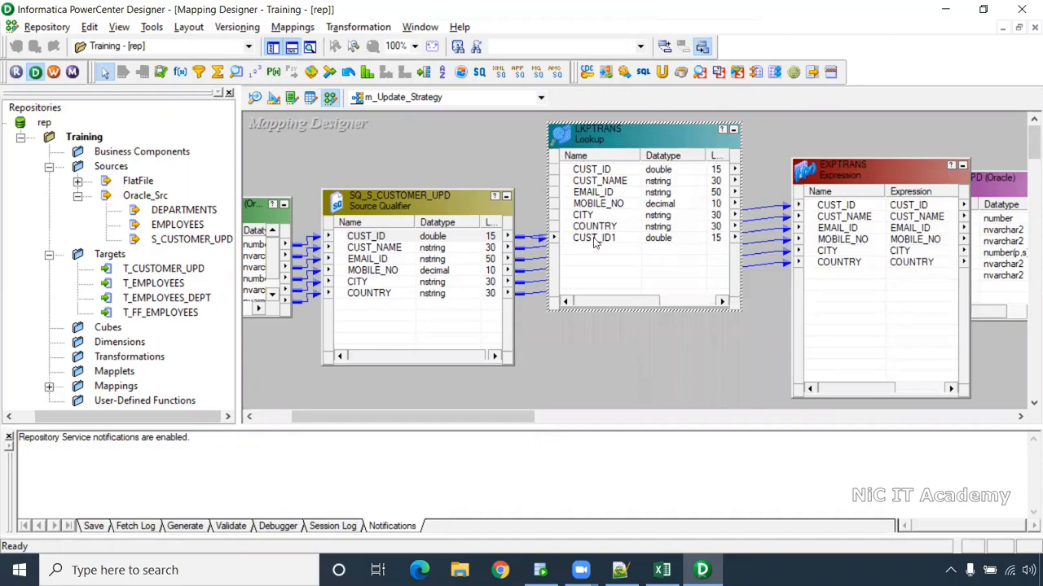
pyautogui.click(593, 238)
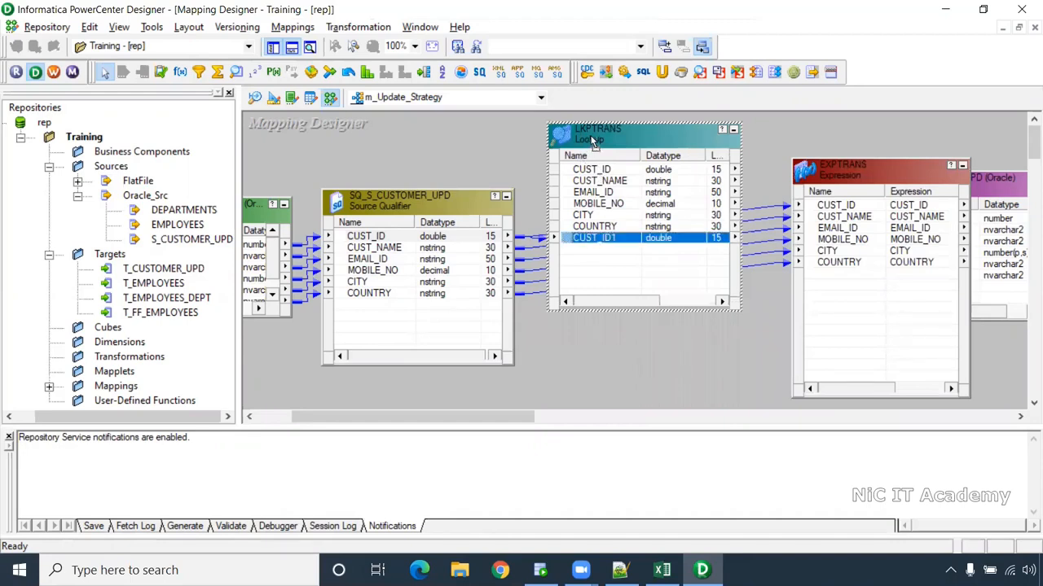
pyautogui.moveTo(592, 137); pyautogui.dragTo(588, 119)
pyautogui.moveTo(482, 213); pyautogui.dragTo(473, 245)
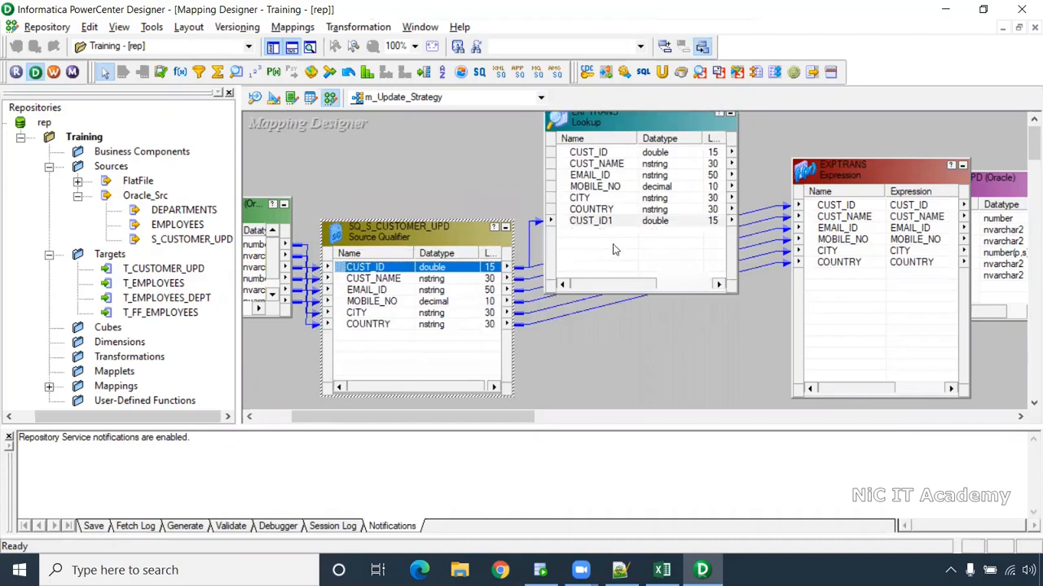
pyautogui.click(607, 154)
# - Link lookup ports CUST_ID through COUNTRY into EXPTRANS as CUST_ID1–COUNTRY1
pyautogui.moveTo(492, 416); pyautogui.dragTo(547, 421)
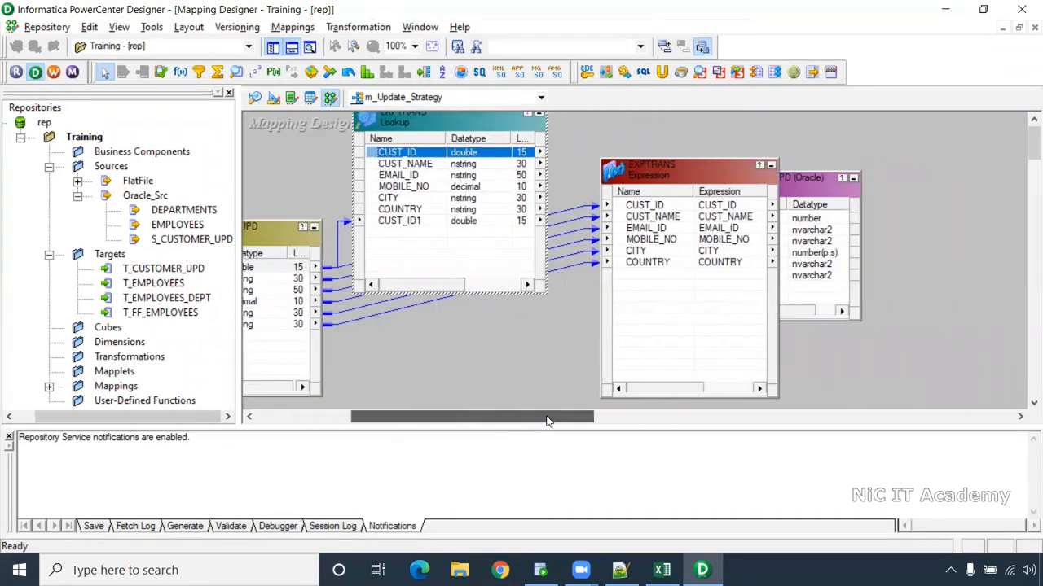
pyautogui.moveTo(825, 192); pyautogui.dragTo(1006, 199)
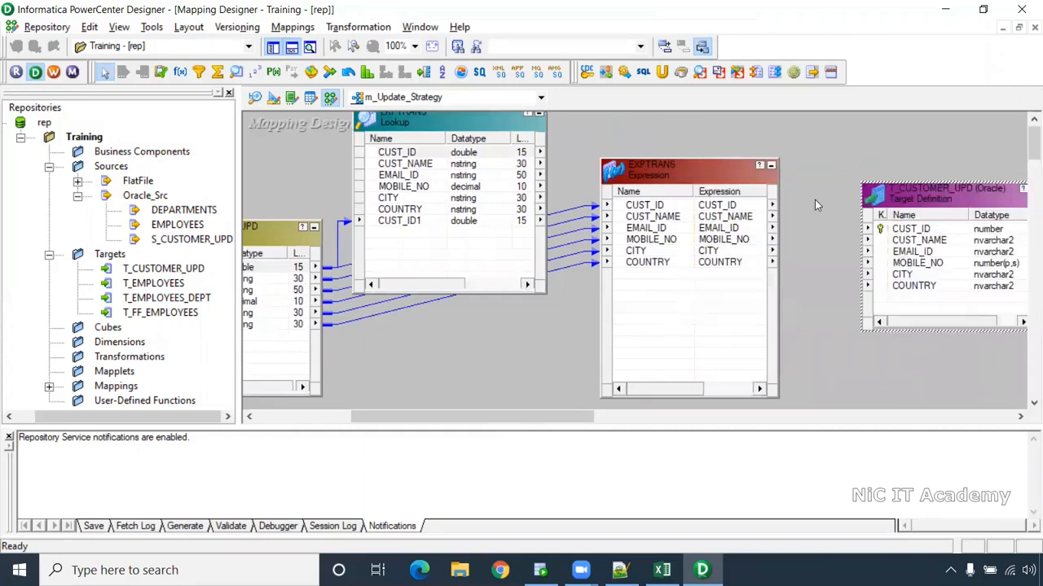
pyautogui.moveTo(660, 184); pyautogui.dragTo(671, 184)
pyautogui.click(433, 157)
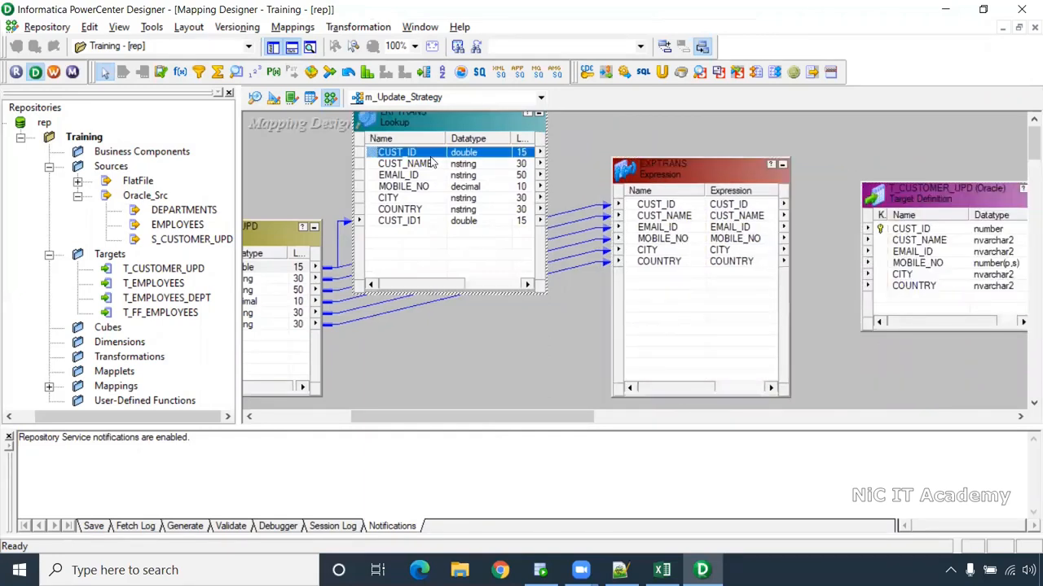
pyautogui.keyDown('shift'); pyautogui.click(412, 210); pyautogui.keyUp('shift')
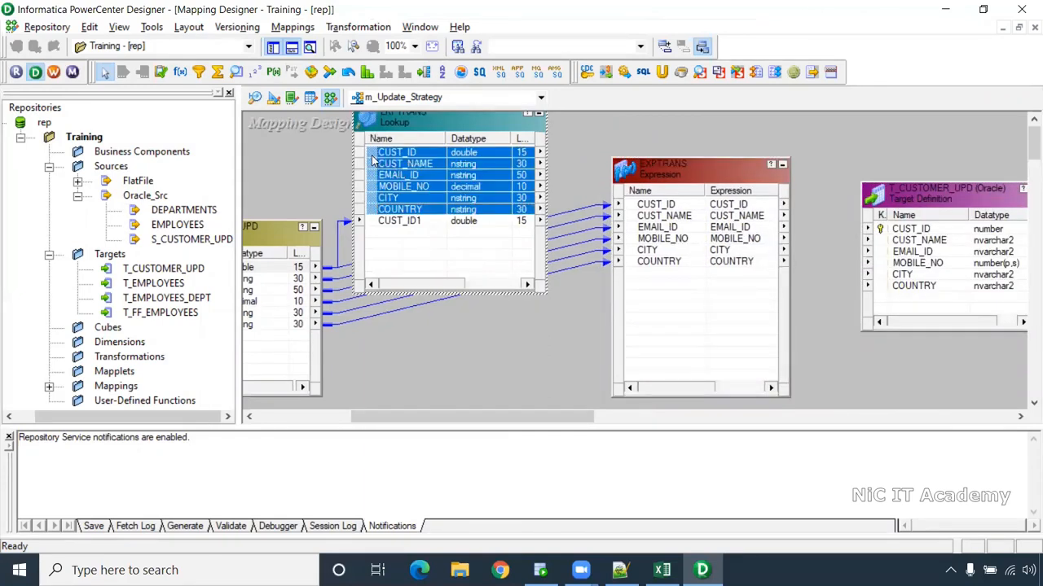
pyautogui.moveTo(407, 158); pyautogui.dragTo(649, 308)
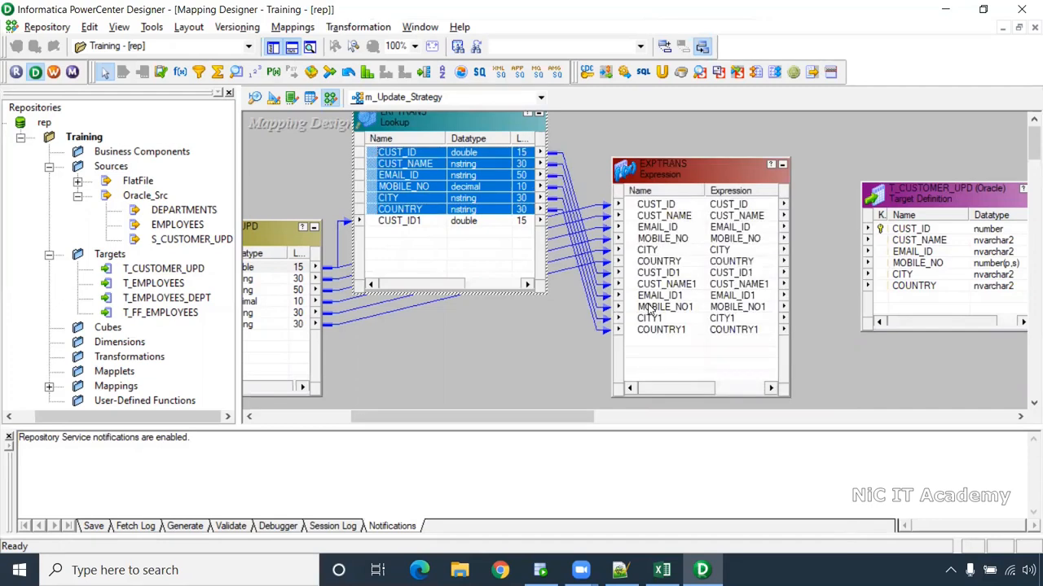
pyautogui.moveTo(660, 190); pyautogui.dragTo(688, 192)
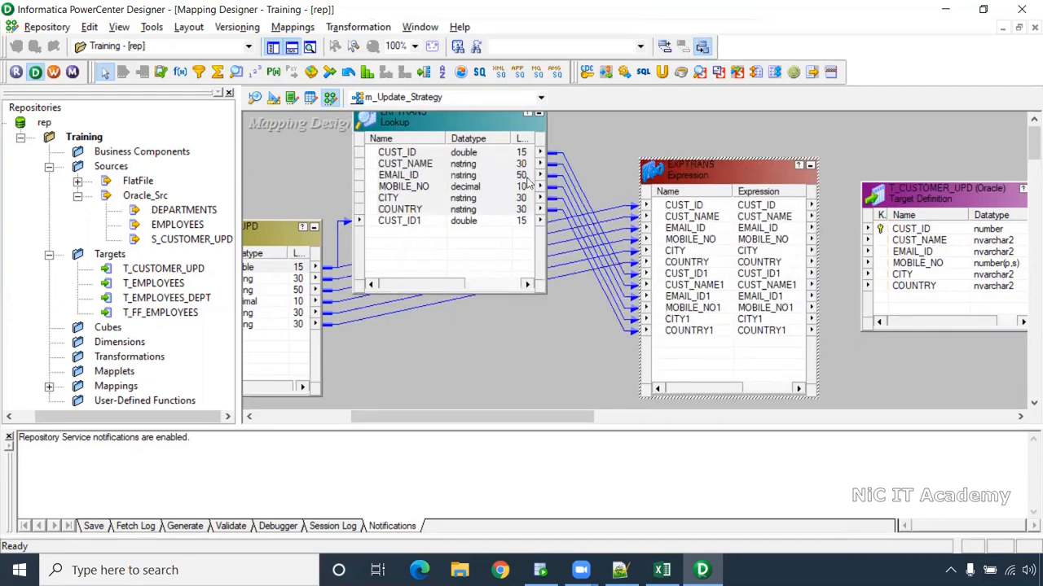
# - Move the lookup and T_CUSTOMER_UPD target to tidy the links on the canvas
pyautogui.click(481, 131)
pyautogui.moveTo(481, 131); pyautogui.dragTo(497, 129)
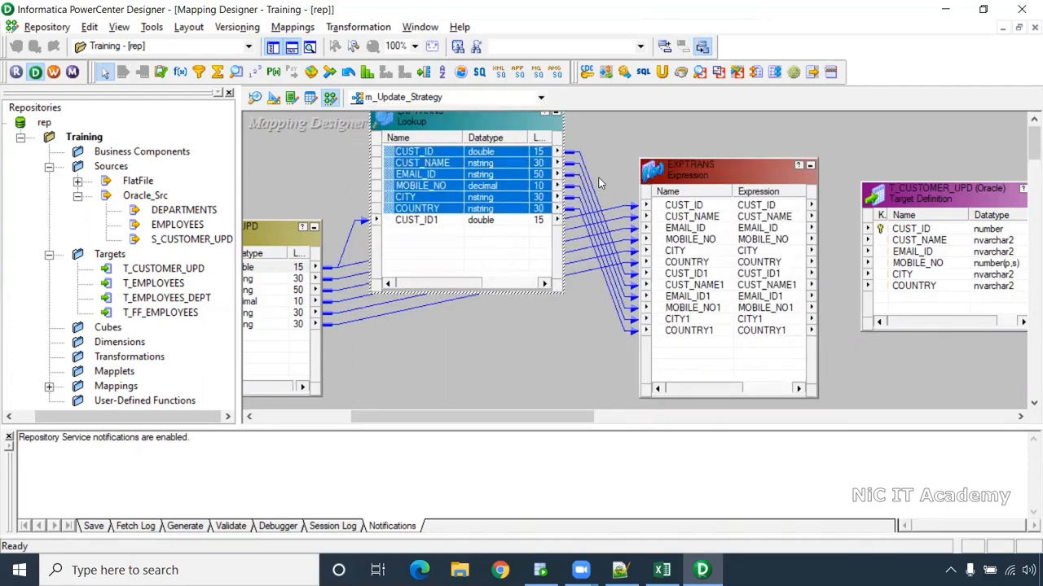
pyautogui.click(625, 266)
pyautogui.moveTo(621, 337); pyautogui.dragTo(573, 285)
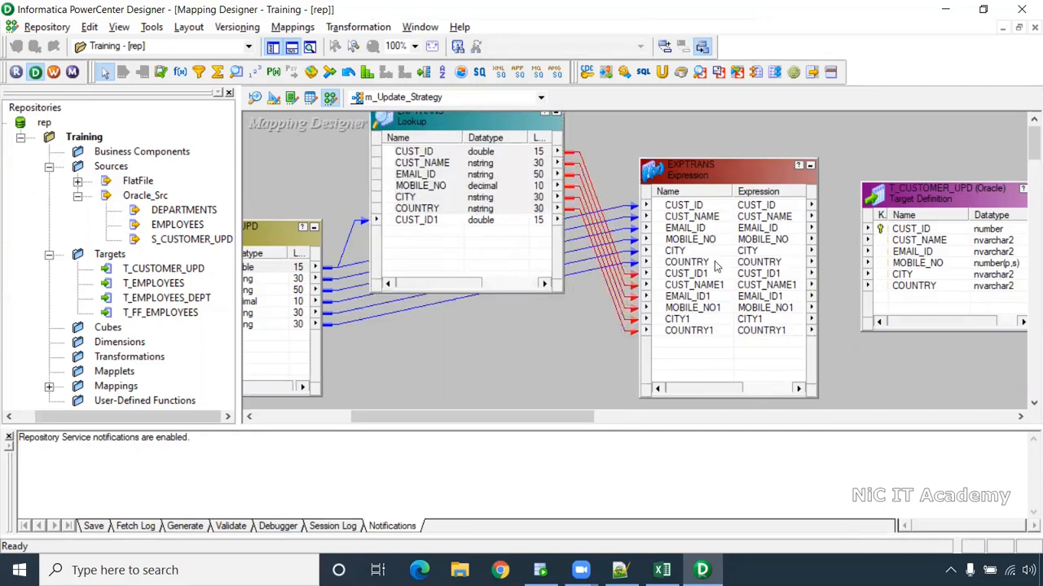
pyautogui.moveTo(553, 416); pyautogui.dragTo(556, 416)
pyautogui.click(349, 260)
pyautogui.moveTo(349, 260); pyautogui.dragTo(353, 357)
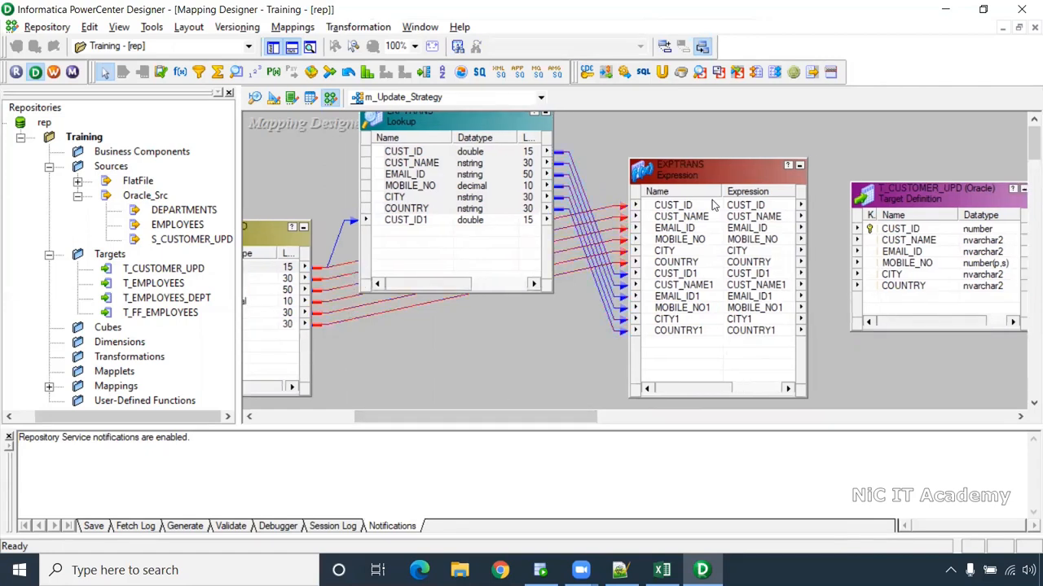
pyautogui.moveTo(554, 416); pyautogui.dragTo(594, 416)
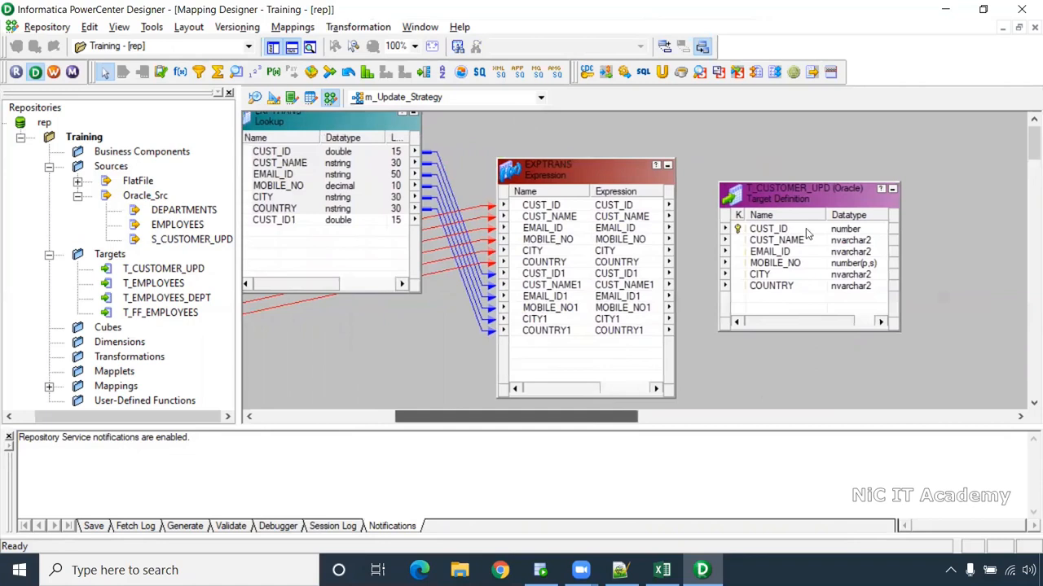
pyautogui.moveTo(816, 181); pyautogui.dragTo(910, 167)
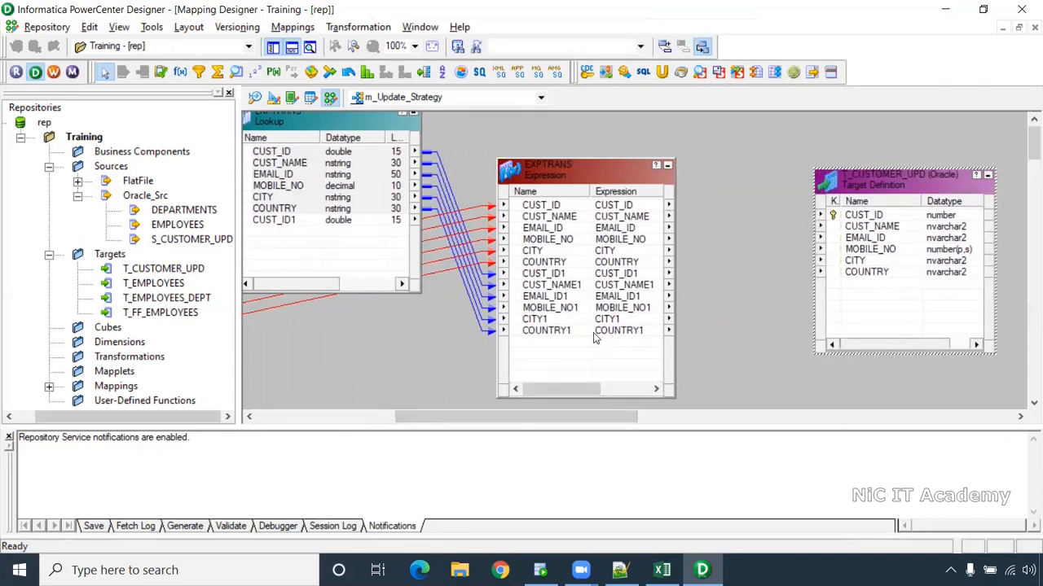
pyautogui.moveTo(547, 417); pyautogui.dragTo(504, 417)
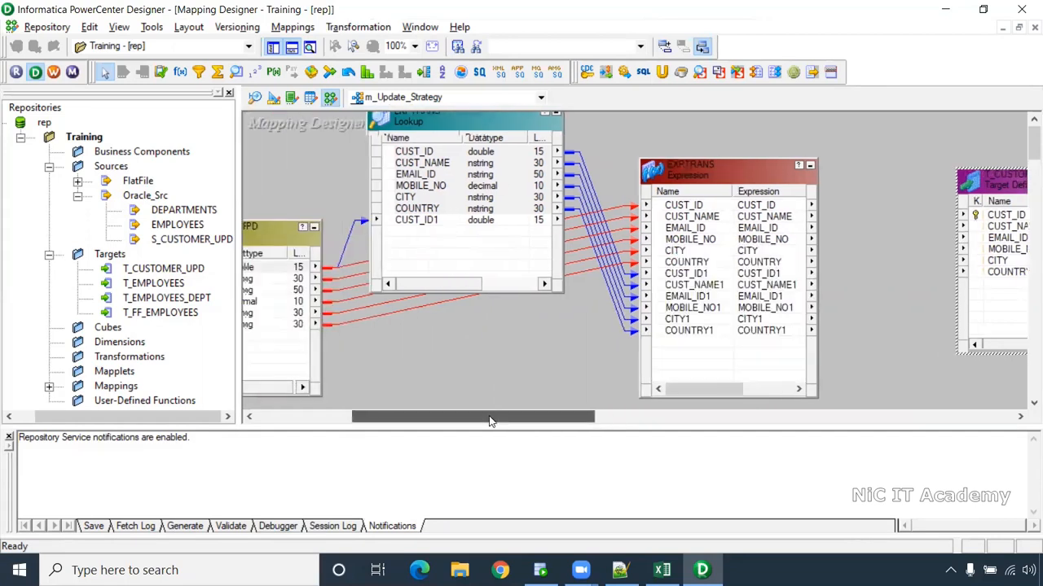
# - Add the LKPTRANS condition CUST_ID = CUST_ID1 and apply it
pyautogui.doubleClick(479, 130)
pyautogui.click(546, 164)
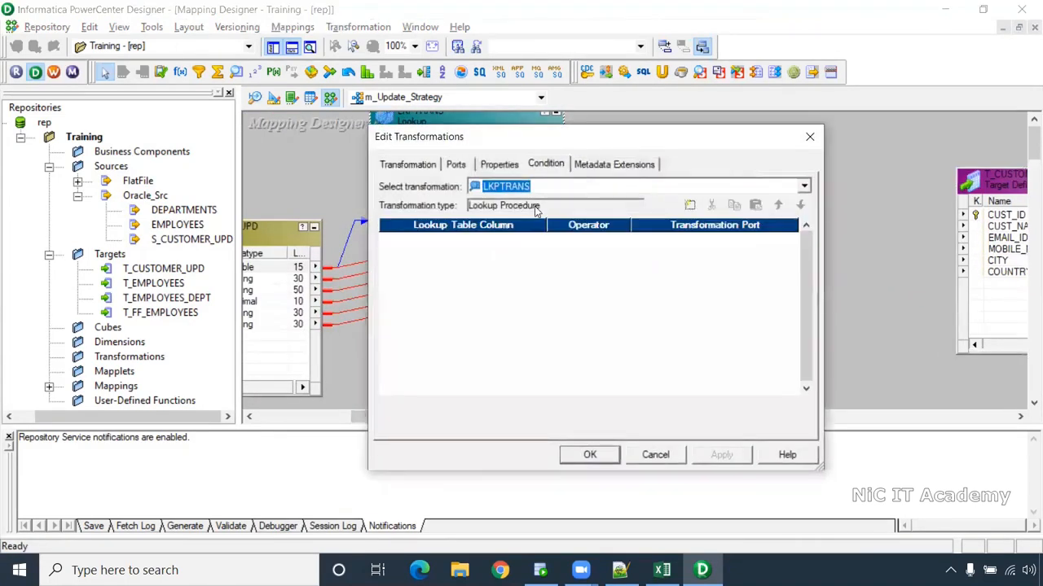
pyautogui.click(689, 205)
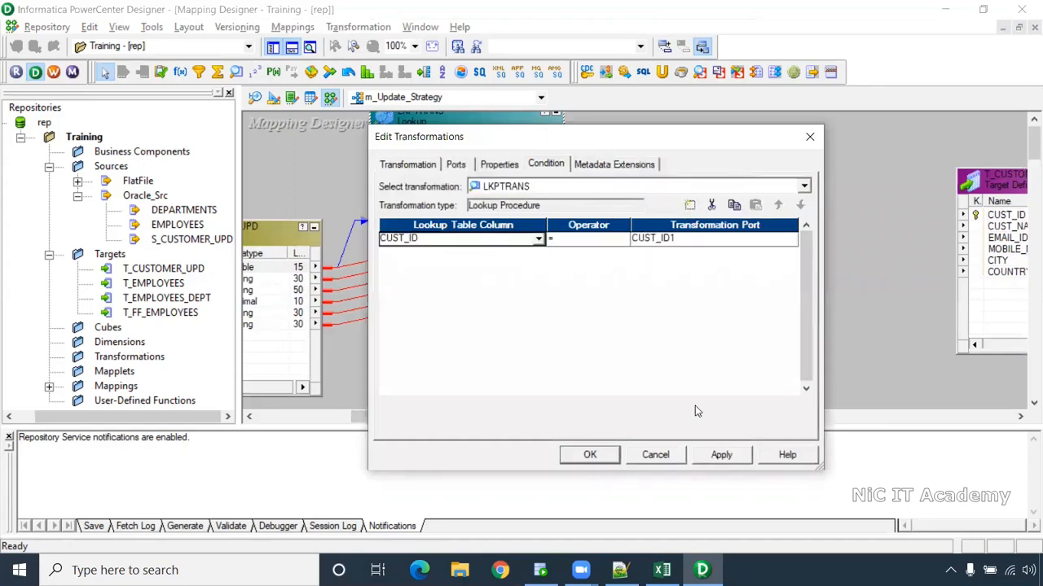
pyautogui.click(721, 455)
pyautogui.click(590, 454)
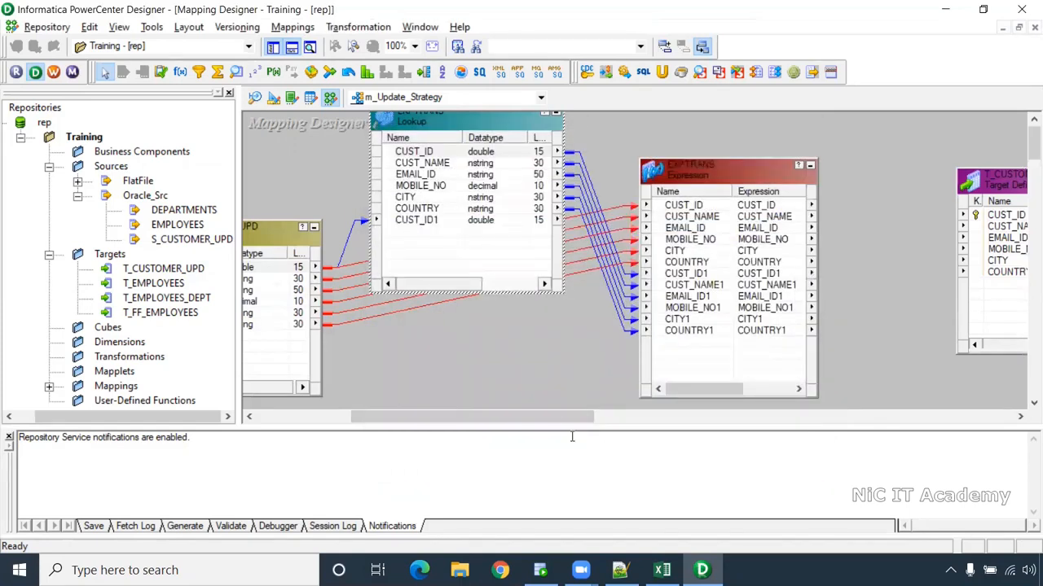
pyautogui.moveTo(560, 418); pyautogui.dragTo(605, 419)
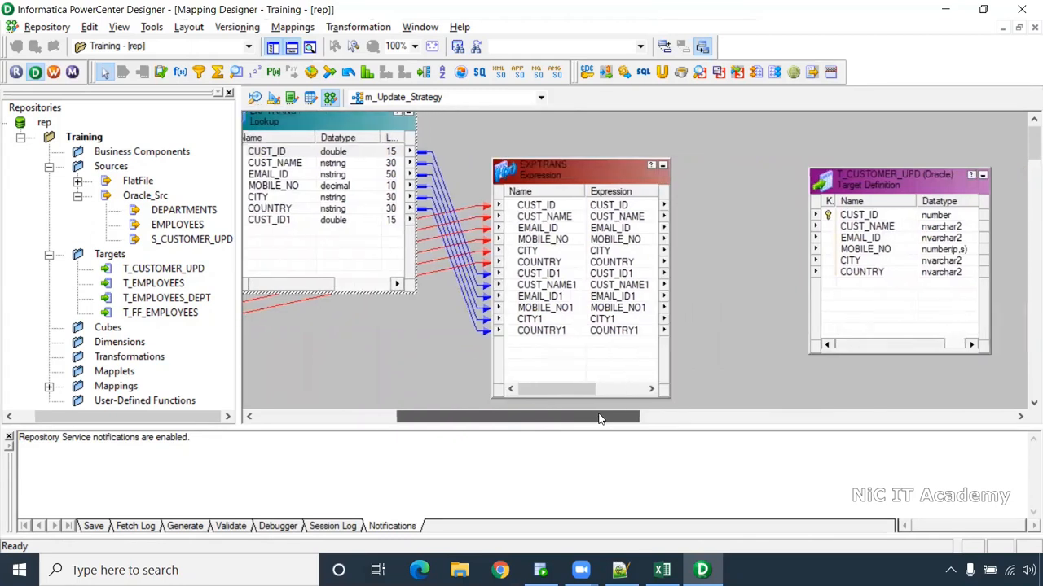
# - Add two new ports to EXPTRANS and name the first one new_record_flag
pyautogui.doubleClick(560, 337)
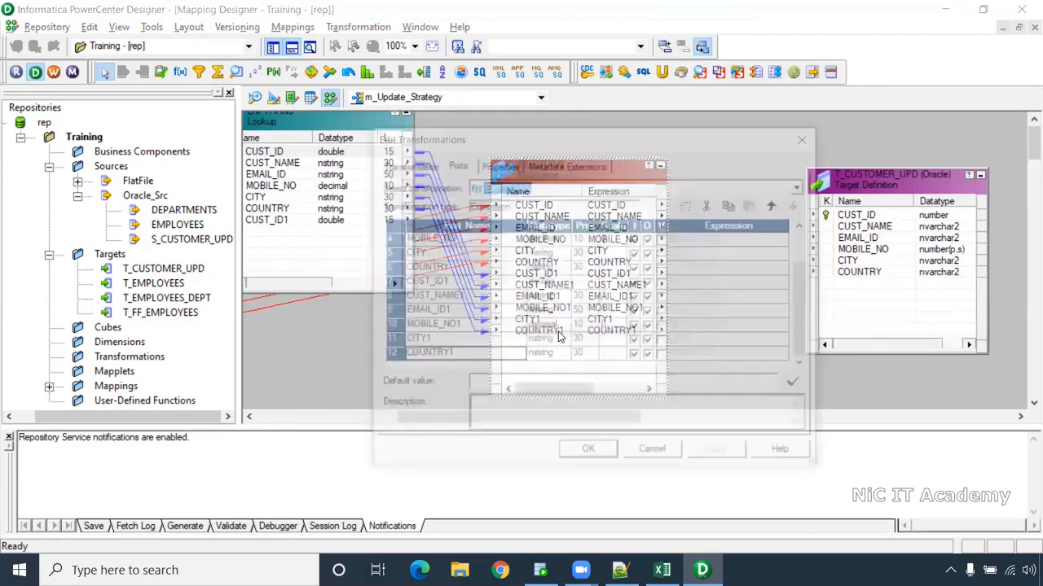
pyautogui.click(690, 205)
pyautogui.click(689, 205)
pyautogui.click(389, 340)
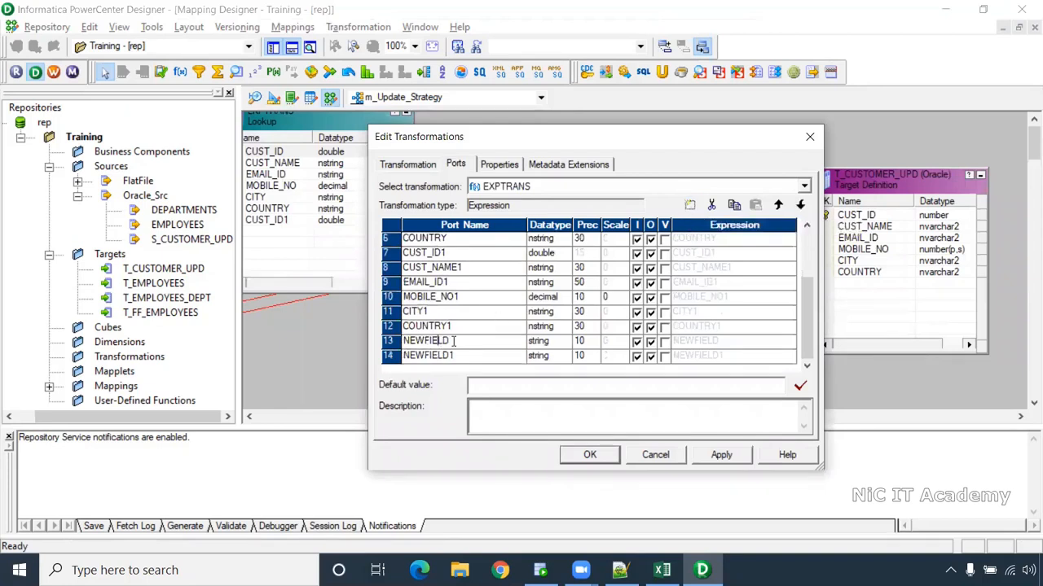
pyautogui.press('BackSpace')
pyautogui.moveTo(495, 345); pyautogui.dragTo(347, 356)
pyautogui.hotkey('ctrl', 'c')
# - Name the second new port upd_record_flag
pyautogui.click(440, 356)
pyautogui.click(454, 356)
pyautogui.hotkey('ctrl', 'v')
pyautogui.click(416, 356)
pyautogui.press('BackSpace')
pyautogui.press('BackSpace')
pyautogui.press('BackSpace')
pyautogui.write('upd')
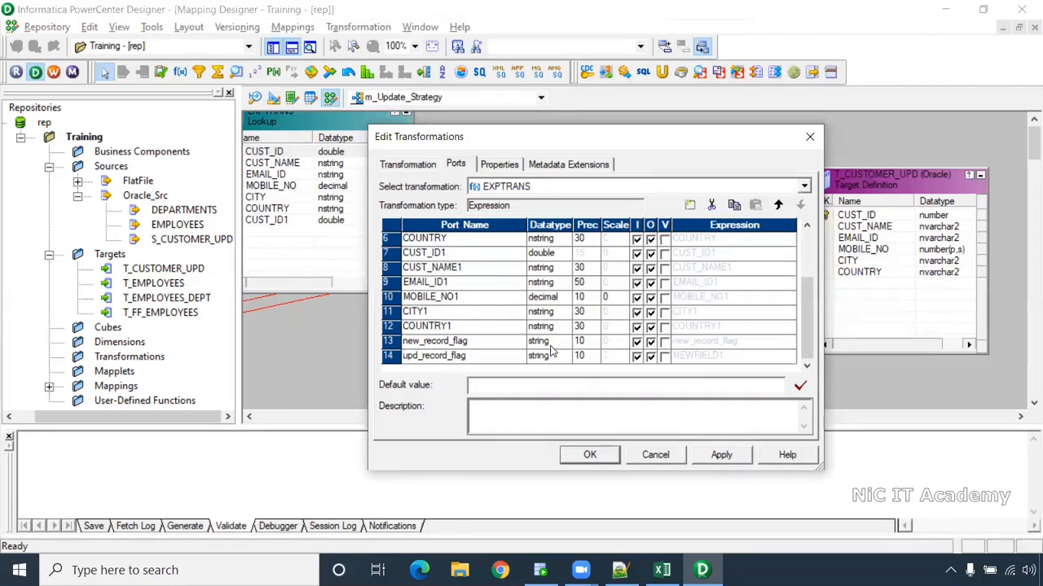
# - Make both flag ports output-only, then start editing the CUST_ID1 port name
pyautogui.click(637, 341)
pyautogui.click(637, 356)
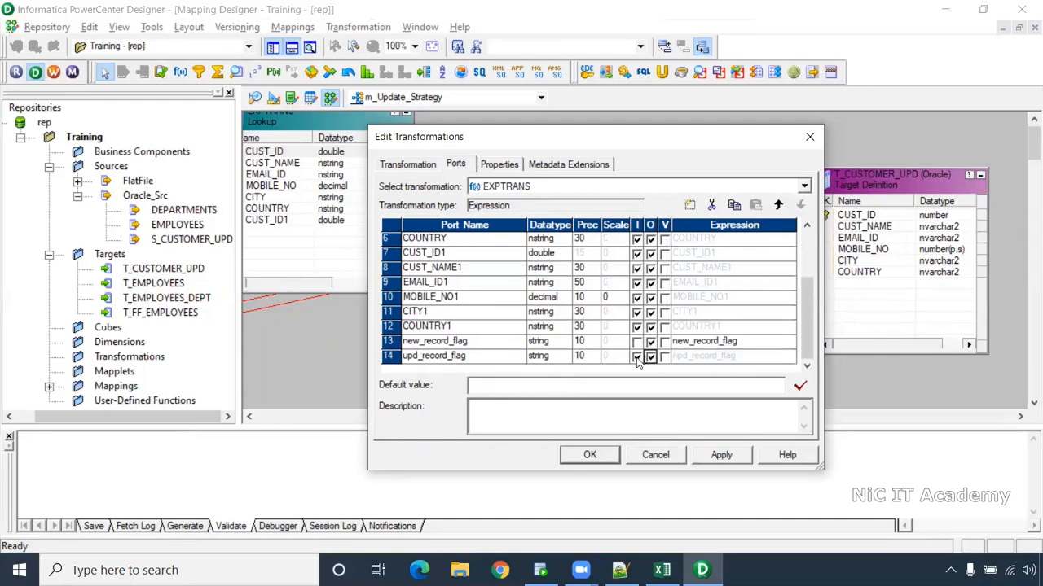
pyautogui.click(445, 254)
pyautogui.scroll(1, 509, 297)
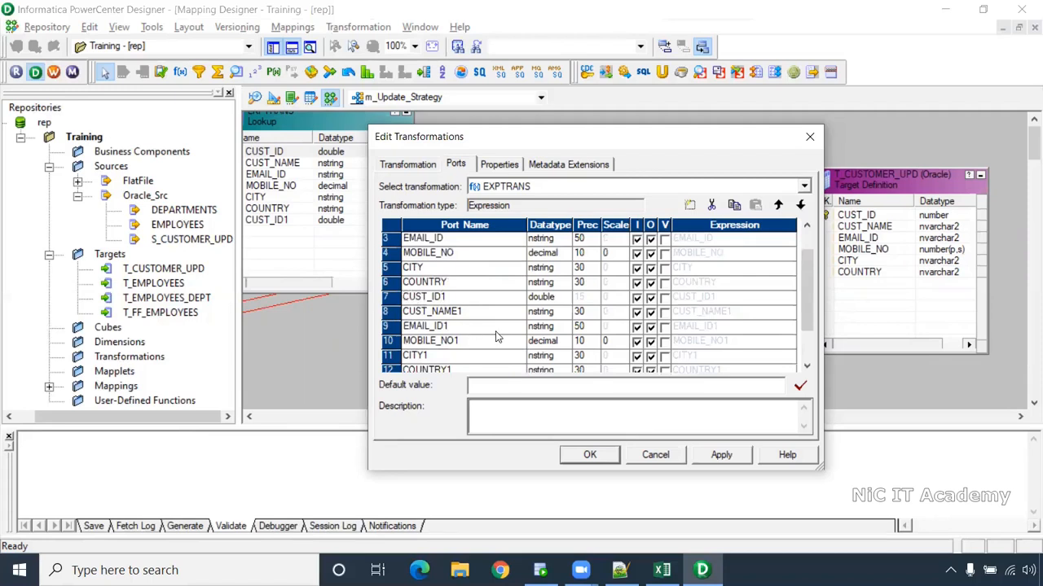
# - Prefix the lookup ports CUST_ID1 through COUNTRY1 with lkp_, e.g. lkp_CUST_NAME1, lkp_CITY1
pyautogui.press('Home')
pyautogui.write('lkp_')
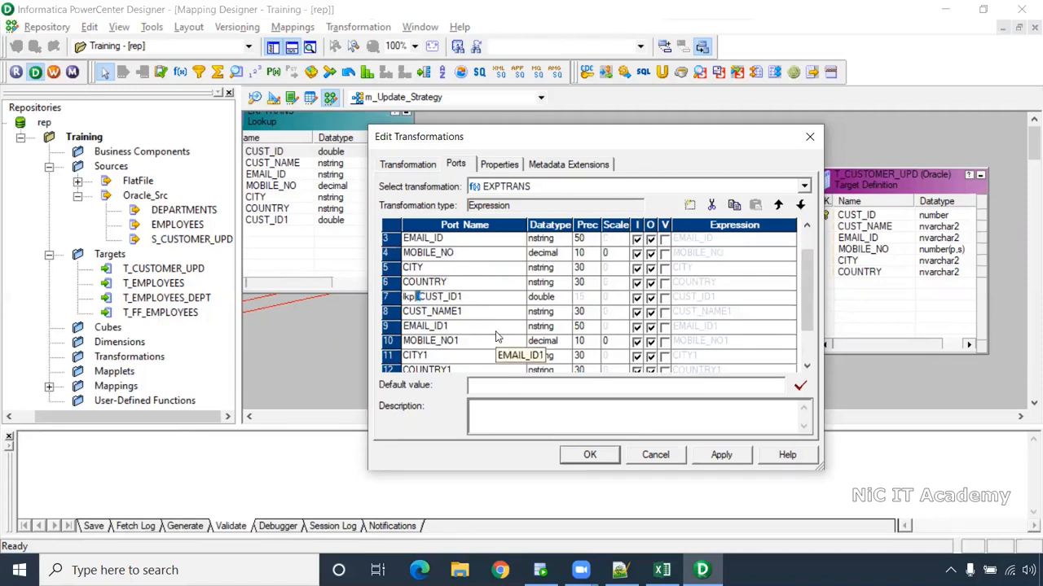
pyautogui.click(405, 313)
pyautogui.hotkey('ctrl', 'v')
pyautogui.click(405, 327)
pyautogui.hotkey('ctrl', 'v')
pyautogui.click(406, 341)
pyautogui.hotkey('ctrl', 'v')
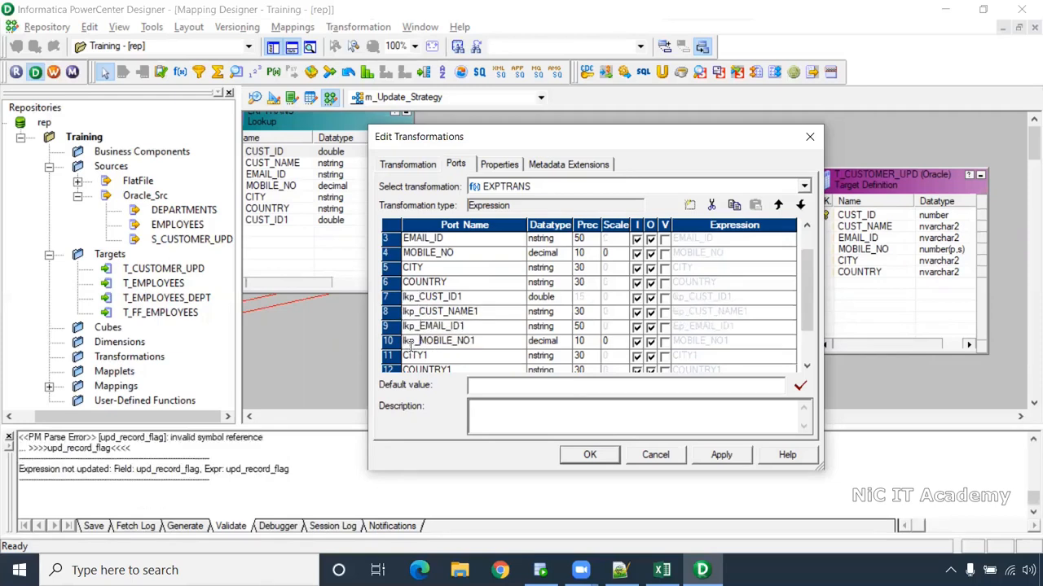
pyautogui.click(405, 356)
pyautogui.hotkey('ctrl', 'v')
pyautogui.scroll(-1, 408, 342)
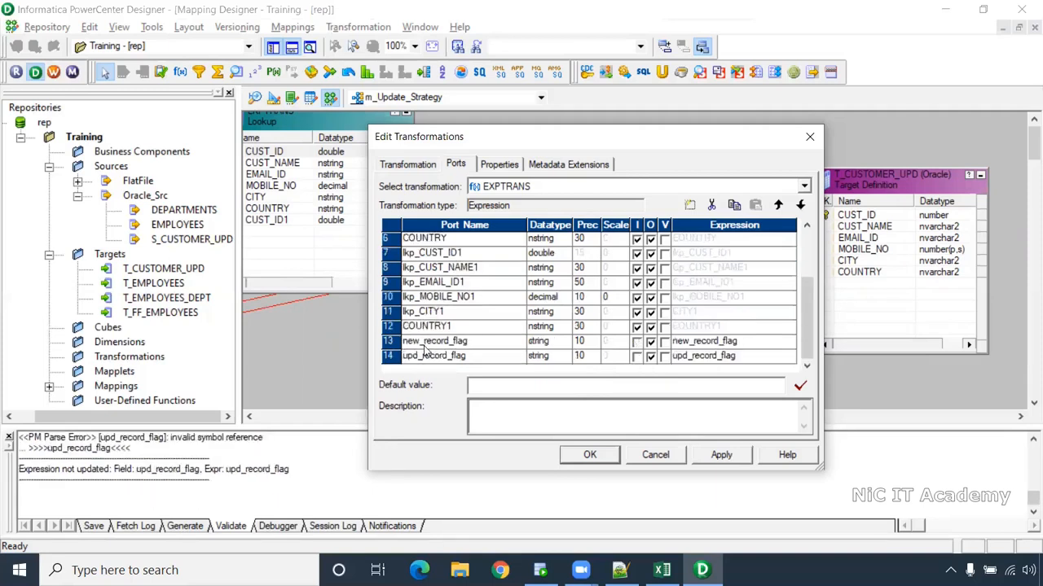
pyautogui.click(408, 326)
pyautogui.hotkey('ctrl', 'v')
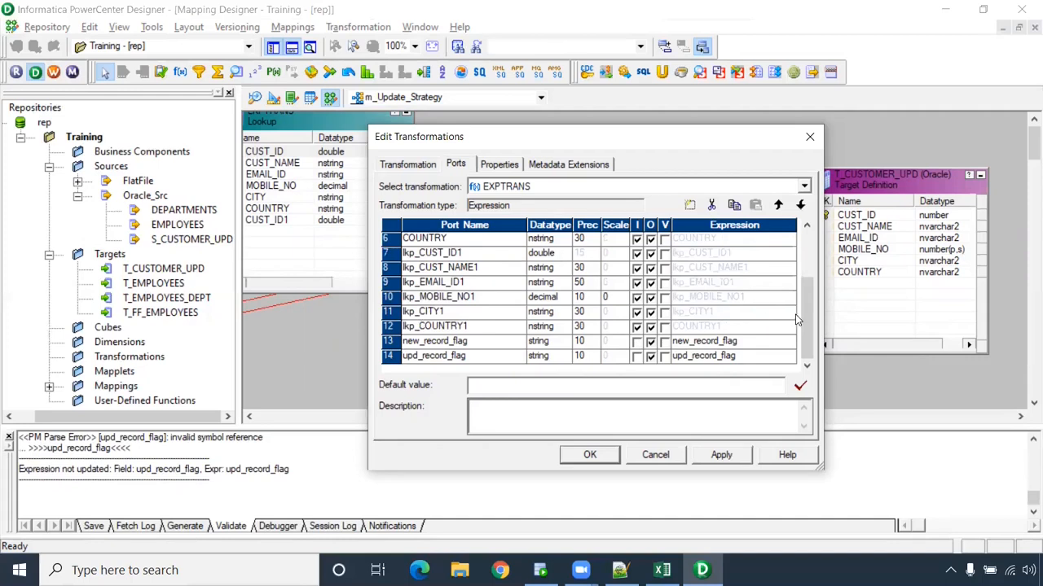
# - Scroll the port list and start editing the new_record_flag expression
pyautogui.moveTo(803, 318); pyautogui.dragTo(800, 275)
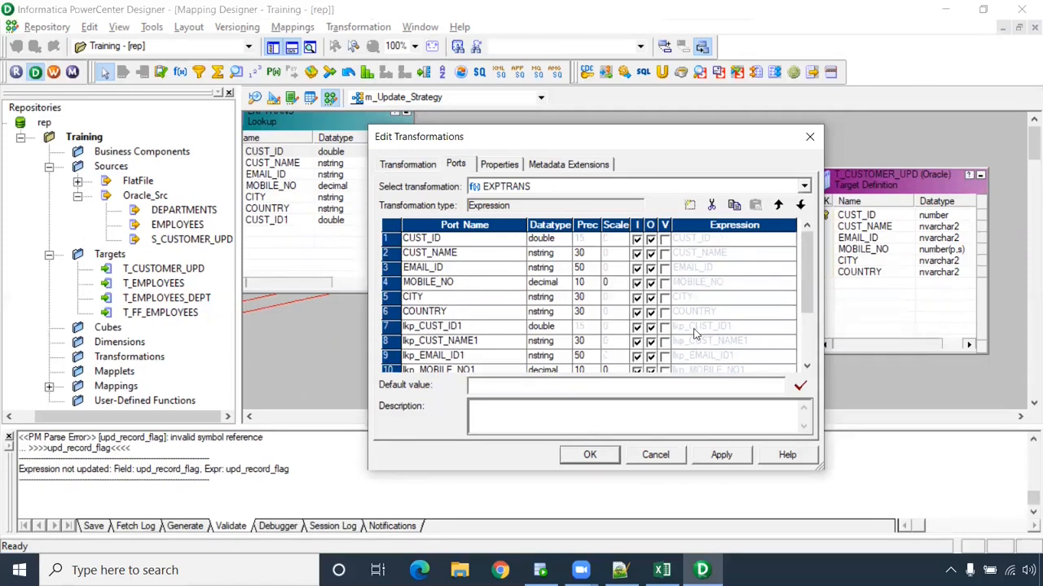
pyautogui.moveTo(804, 273); pyautogui.dragTo(804, 314)
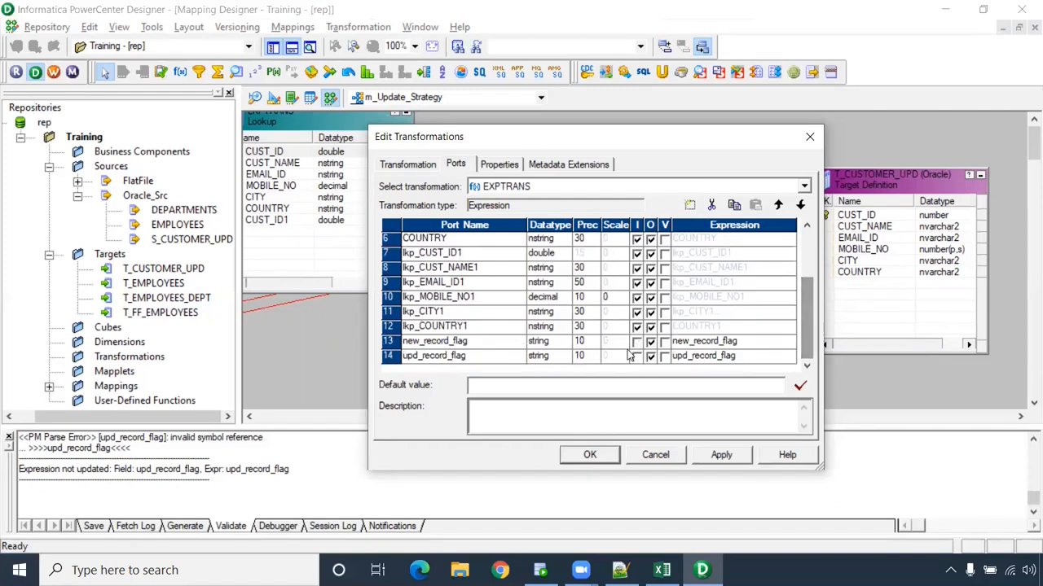
pyautogui.click(758, 348)
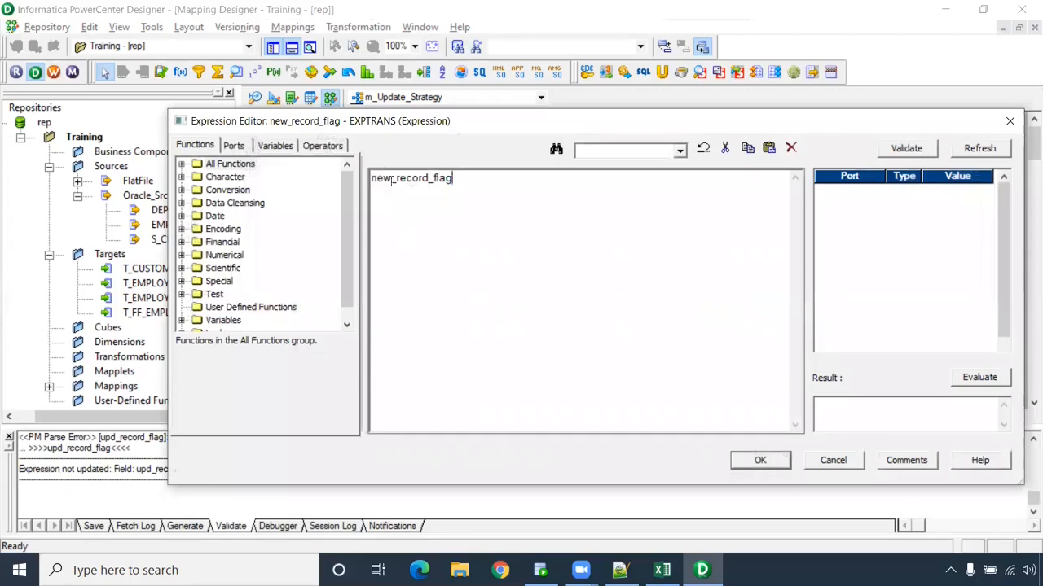
# - Enter IIF(ISNULL(lkp_CUST_ID1),true,false) for new_record_flag, validate it and accept it
pyautogui.moveTo(454, 179); pyautogui.dragTo(356, 181)
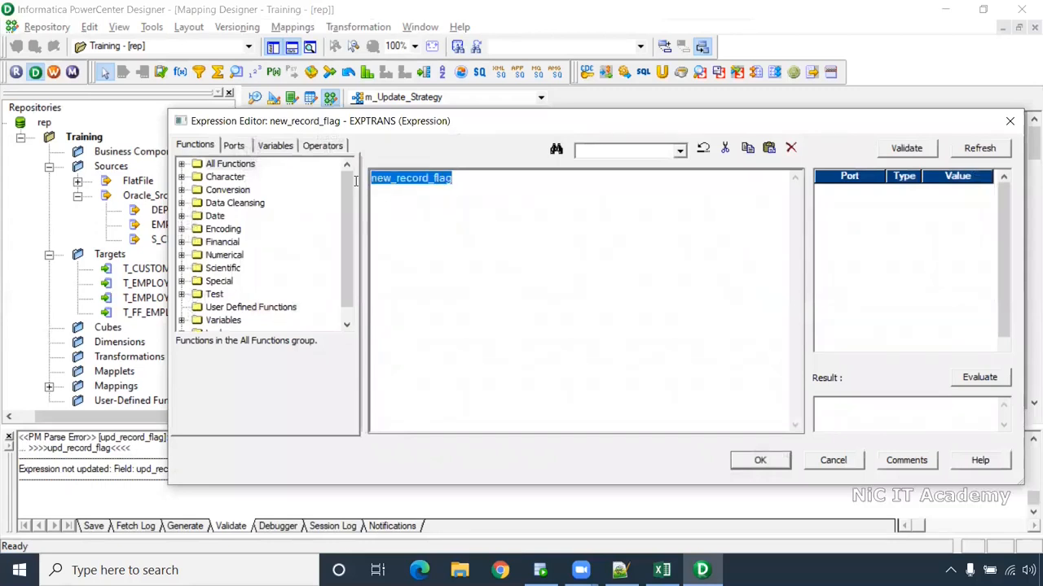
pyautogui.click(234, 147)
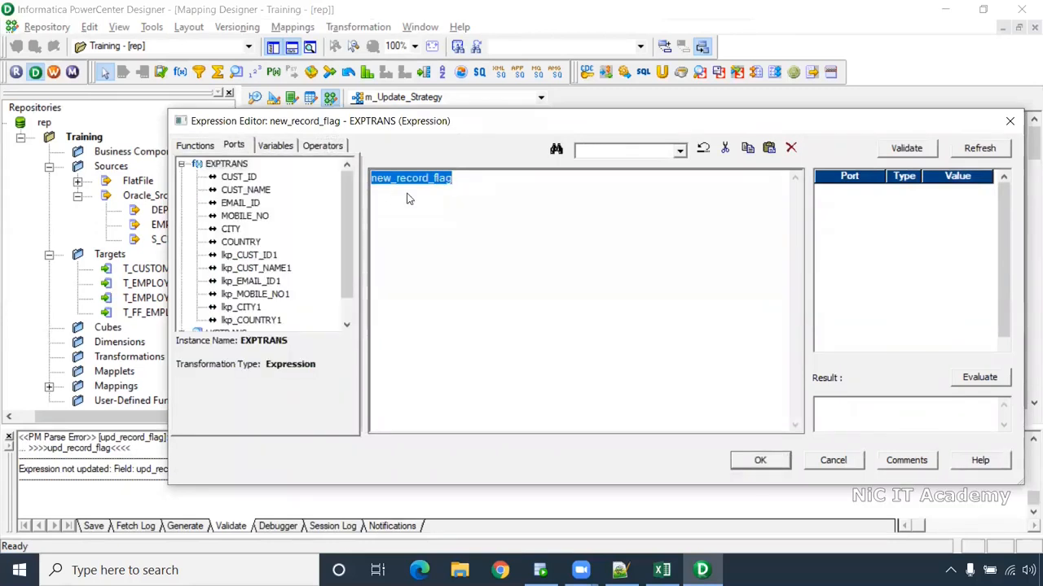
pyautogui.press('Delete')
pyautogui.write('IIF(')
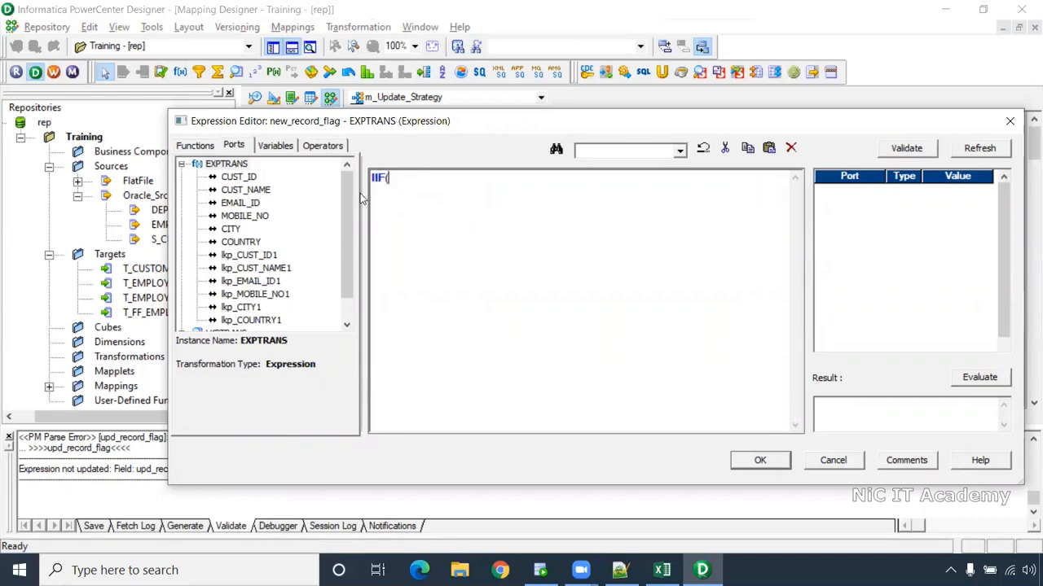
pyautogui.write('ISNULL(')
pyautogui.doubleClick(255, 257)
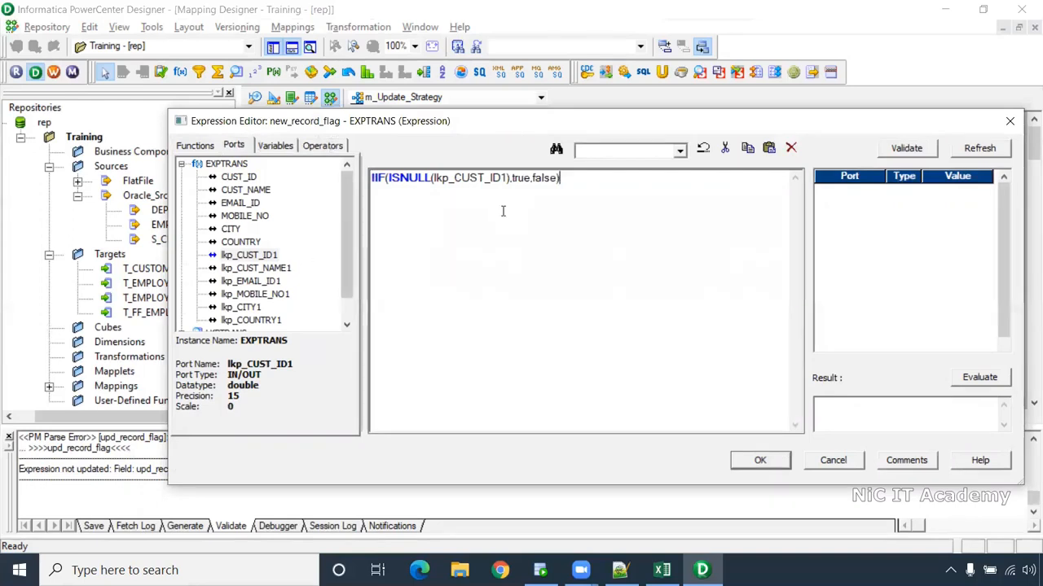
pyautogui.click(931, 154)
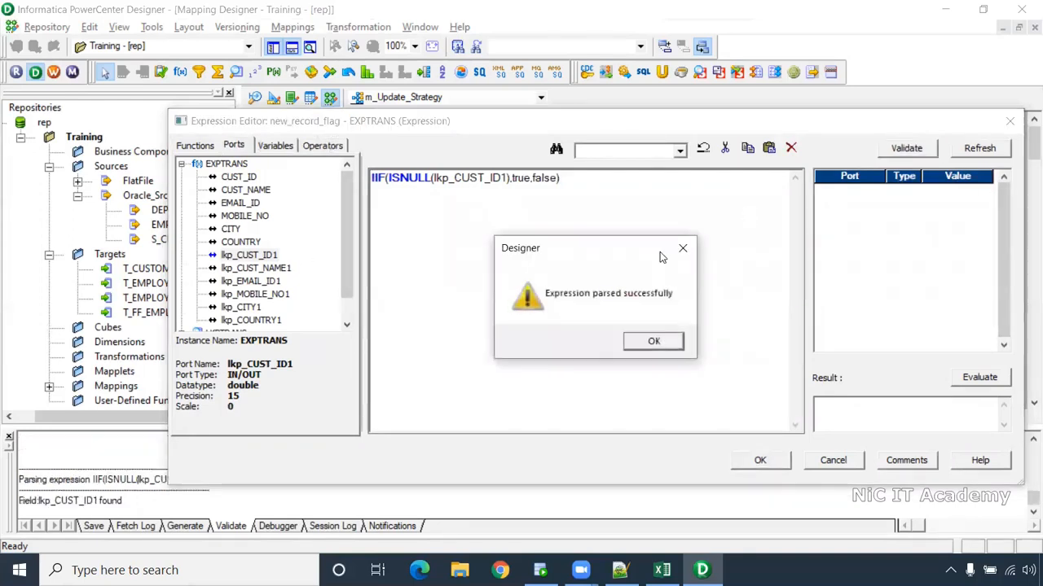
pyautogui.click(629, 349)
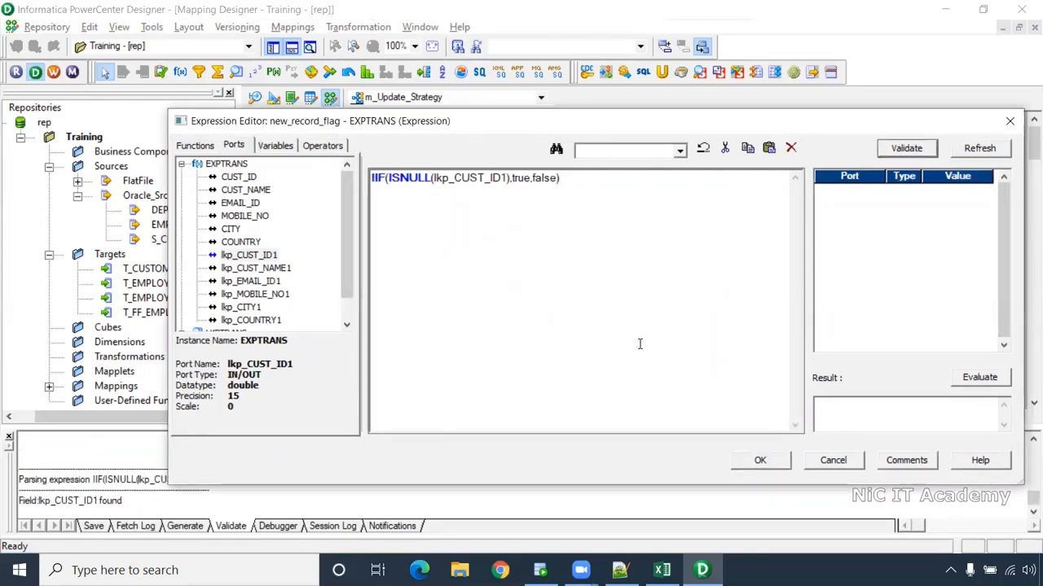
pyautogui.click(756, 461)
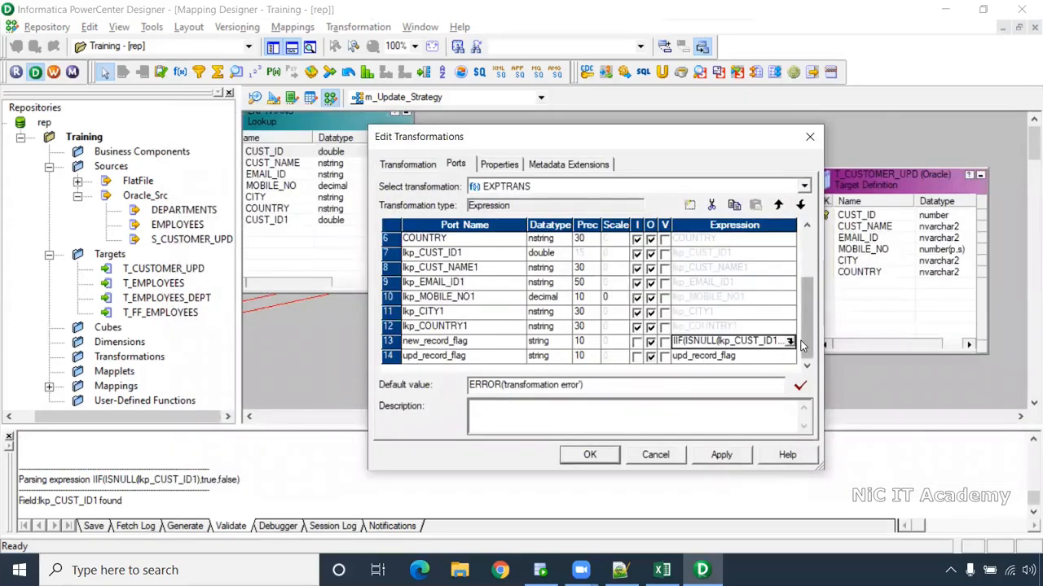
# - Replace upd_record_flag's default expression text with IIF( and bring up the upd_normalizer workbook
pyautogui.click(782, 357)
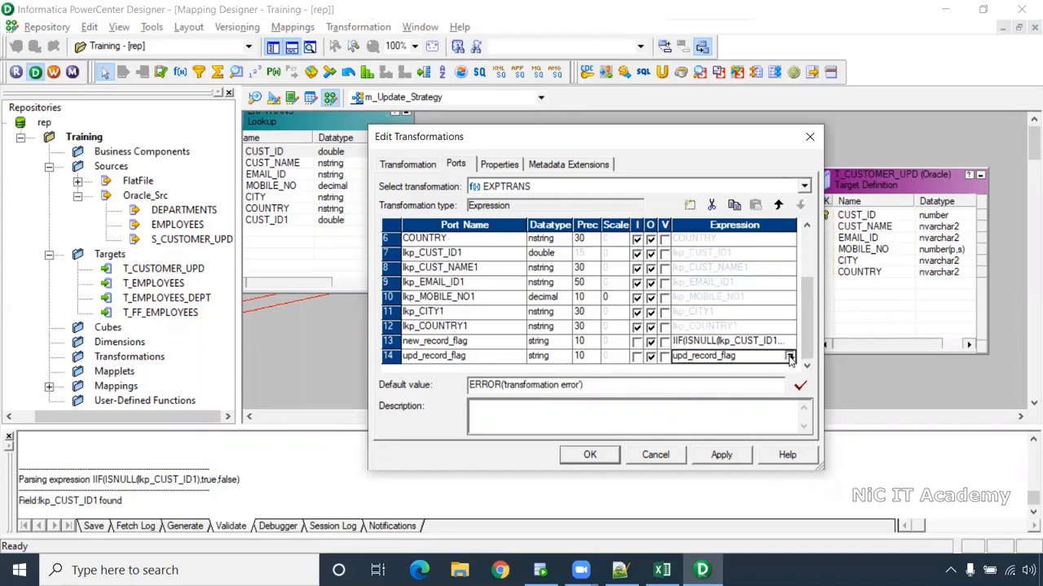
pyautogui.click(789, 357)
pyautogui.hotkey('ctrl', 'a')
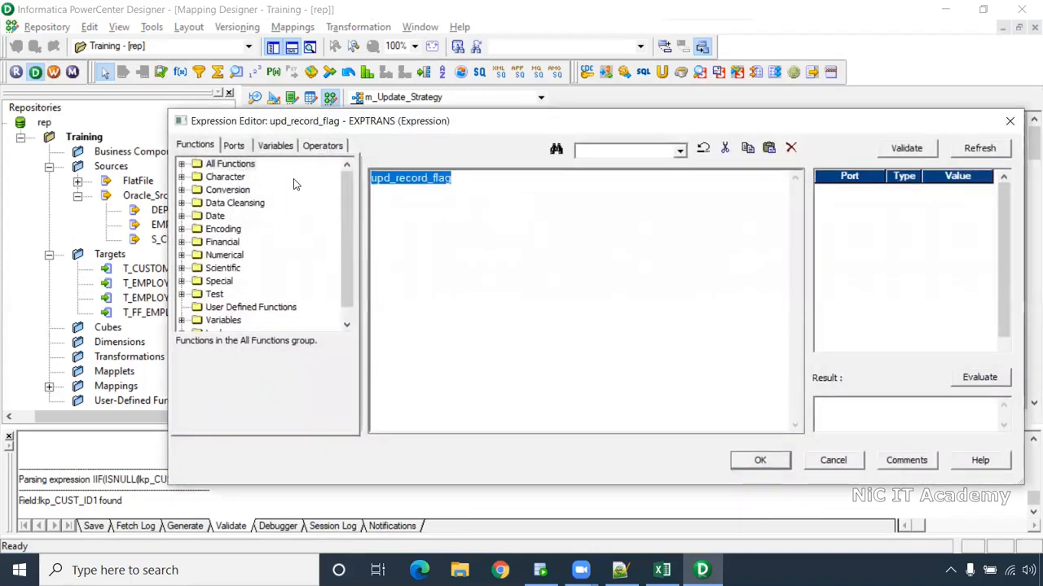
pyautogui.press('Delete')
pyautogui.write('IIF')
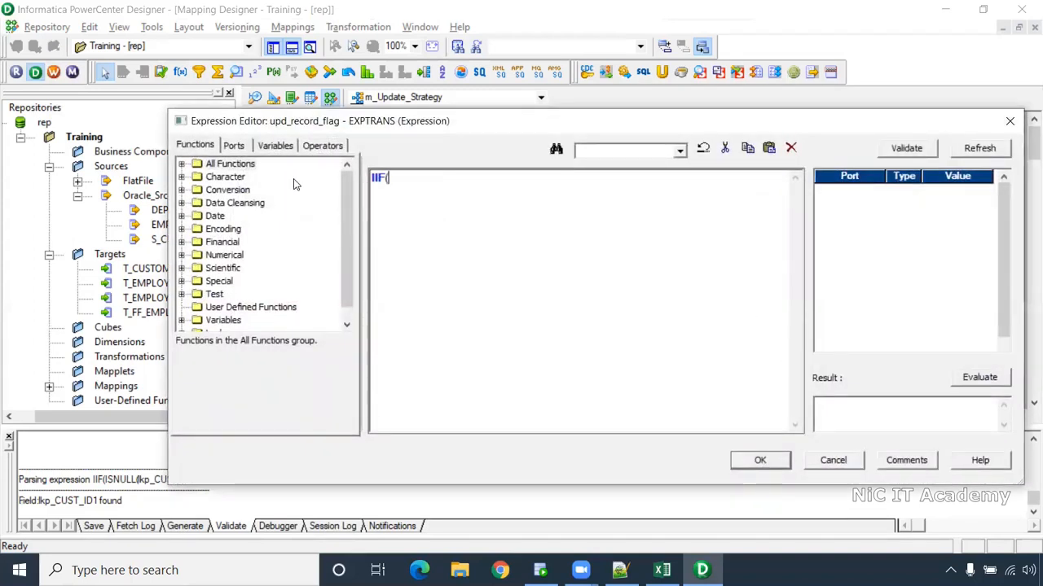
pyautogui.write('(')
pyautogui.click(234, 145)
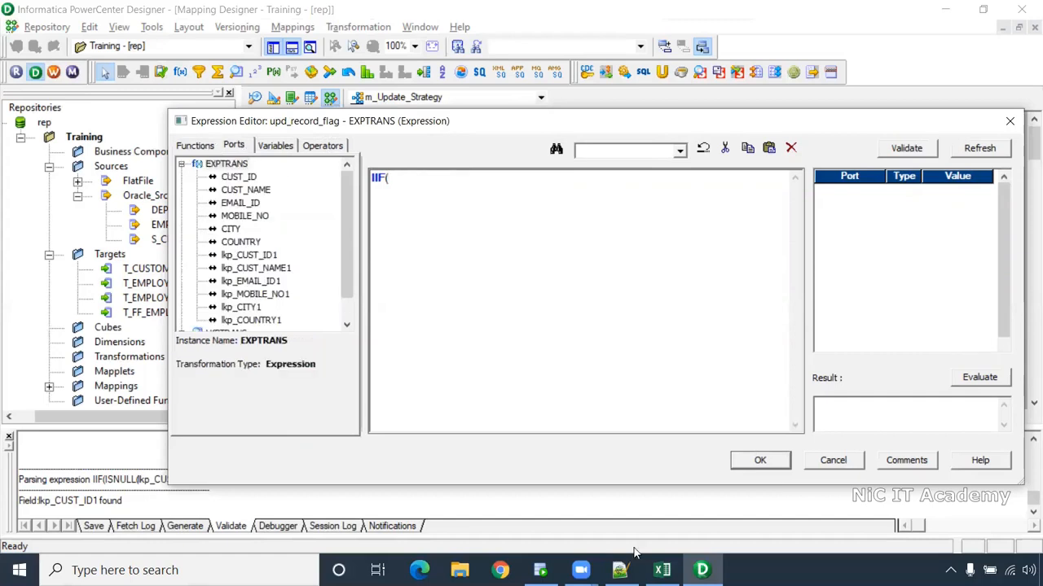
pyautogui.click(661, 570)
# - Highlight cust_id ranges D6:D16 and M6:M16 and upd flags K6:K14, then return to Designer
pyautogui.moveTo(109, 244); pyautogui.dragTo(82, 402)
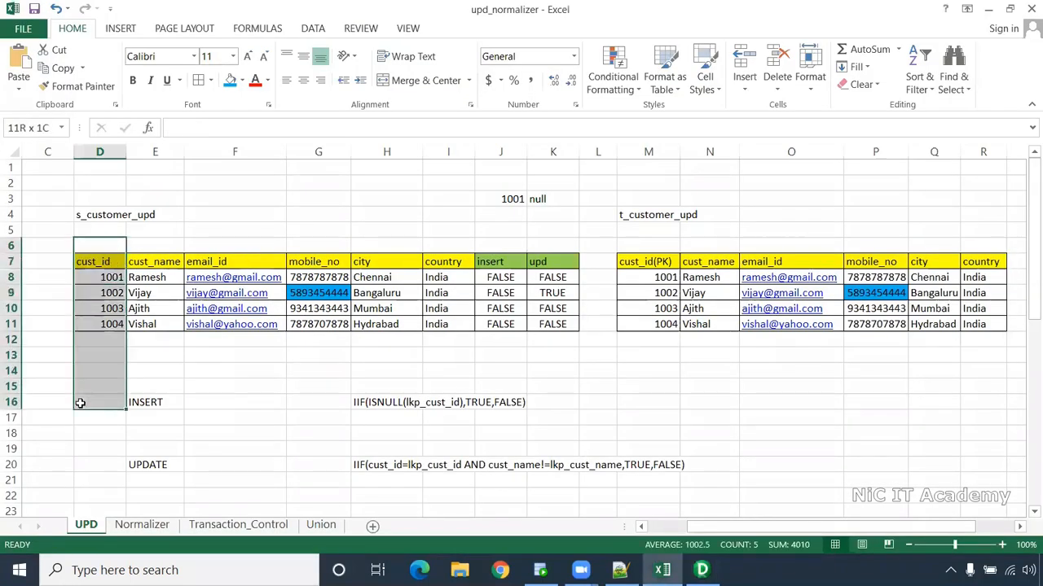
pyautogui.moveTo(649, 246); pyautogui.dragTo(646, 387)
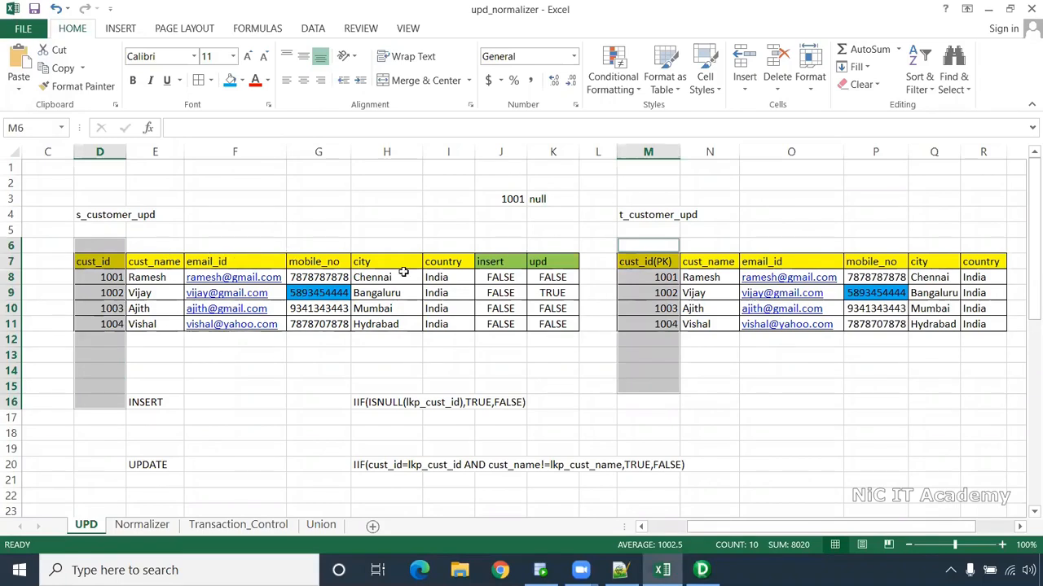
pyautogui.moveTo(543, 245); pyautogui.dragTo(545, 366)
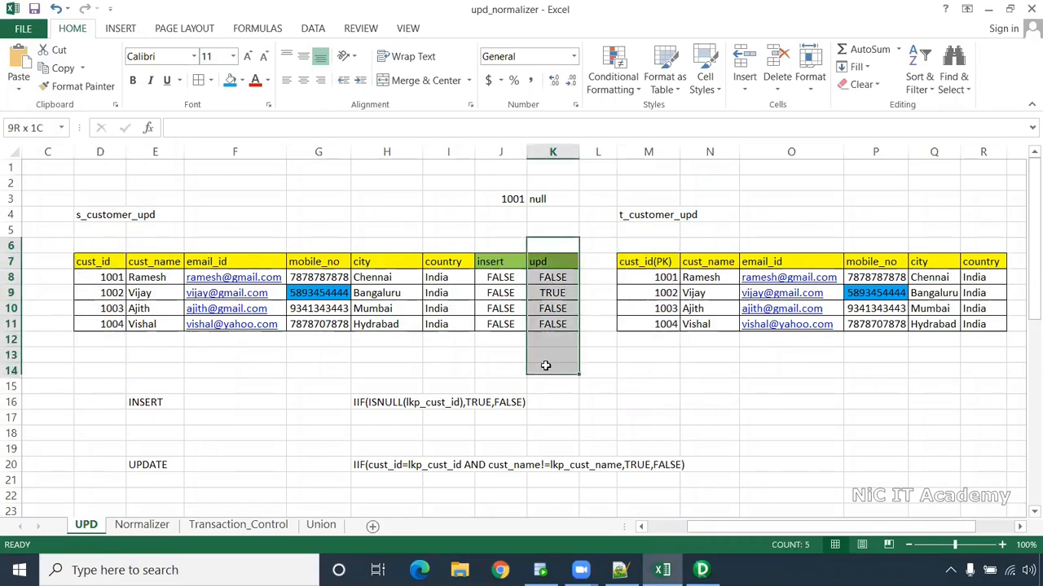
pyautogui.click(670, 390)
pyautogui.hotkey('alt', 'Tab')
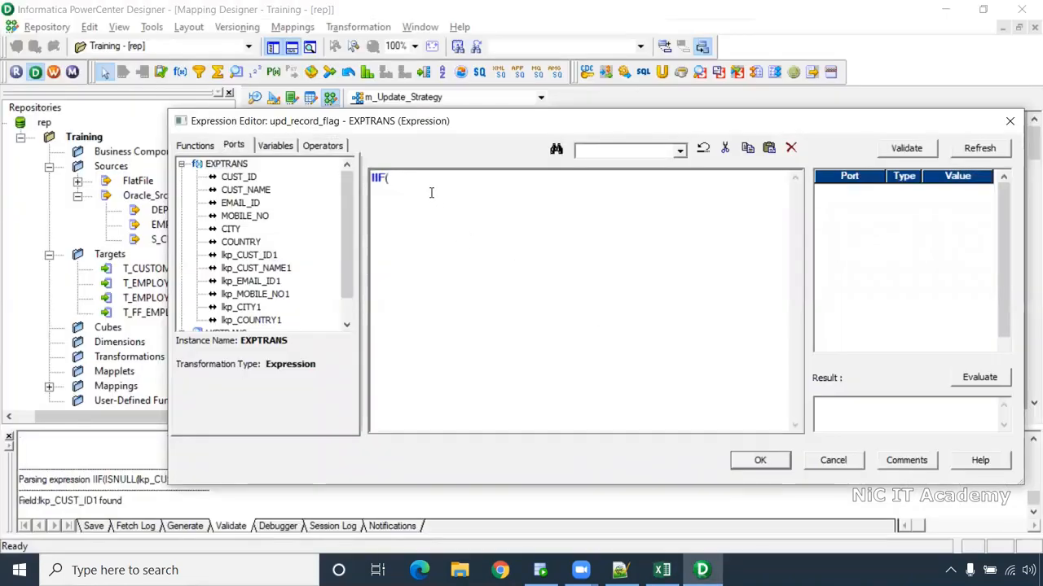
# - Begin upd_record_flag's condition comparing CUST_ID with lkp_CUST_ID1, then CUST_NAME and EMAIL_ID with their lookups
pyautogui.doubleClick(240, 179)
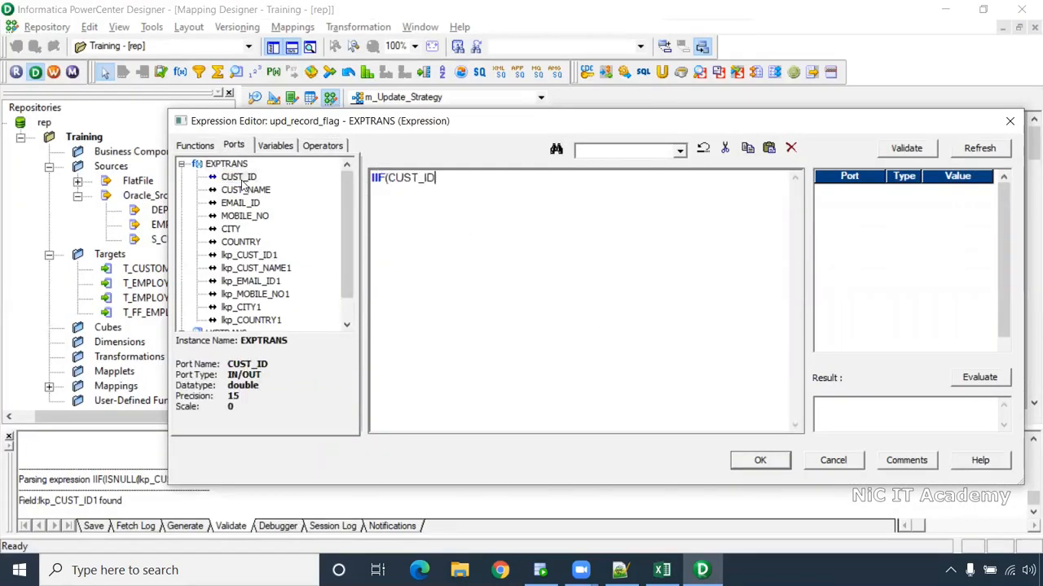
pyautogui.doubleClick(248, 255)
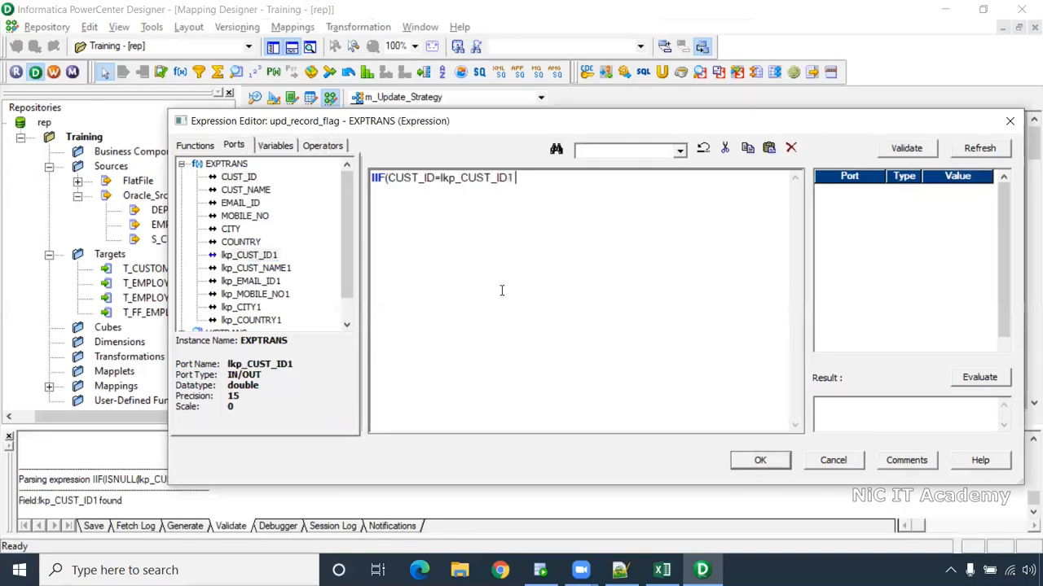
pyautogui.write('AND')
pyautogui.doubleClick(245, 190)
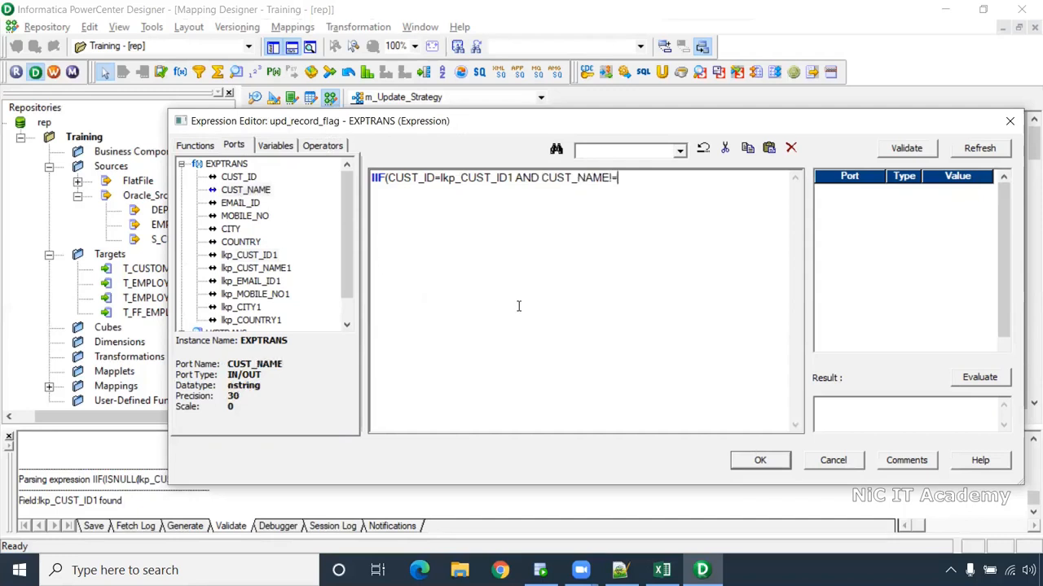
pyautogui.doubleClick(255, 267)
pyautogui.write('OR')
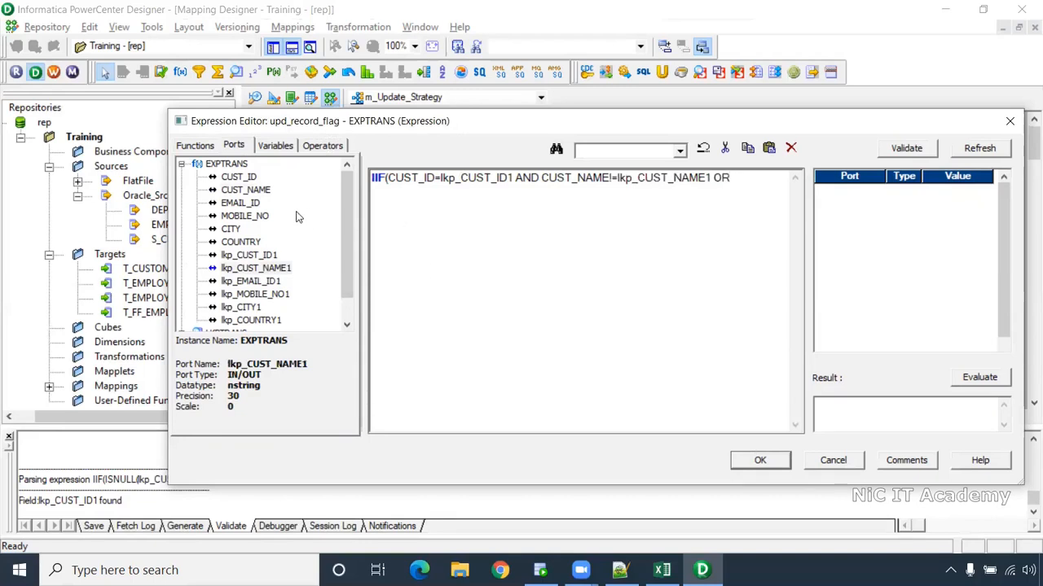
pyautogui.doubleClick(244, 203)
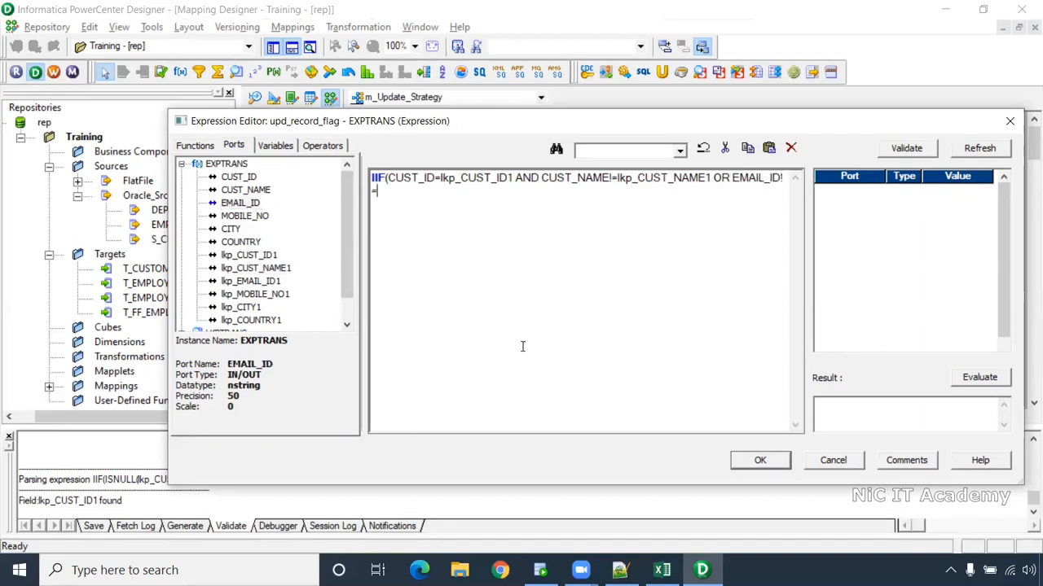
pyautogui.click(271, 295)
pyautogui.doubleClick(268, 281)
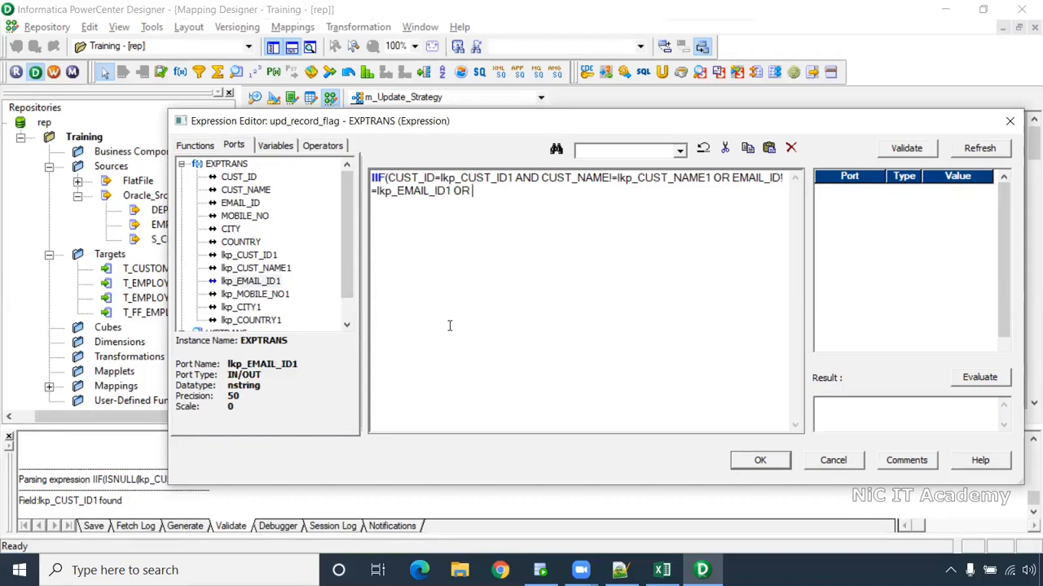
# - Add MOBILE_NO, CITY and COUNTRY != lookup comparisons joined by OR, ending with ', True,false)'
pyautogui.doubleClick(247, 216)
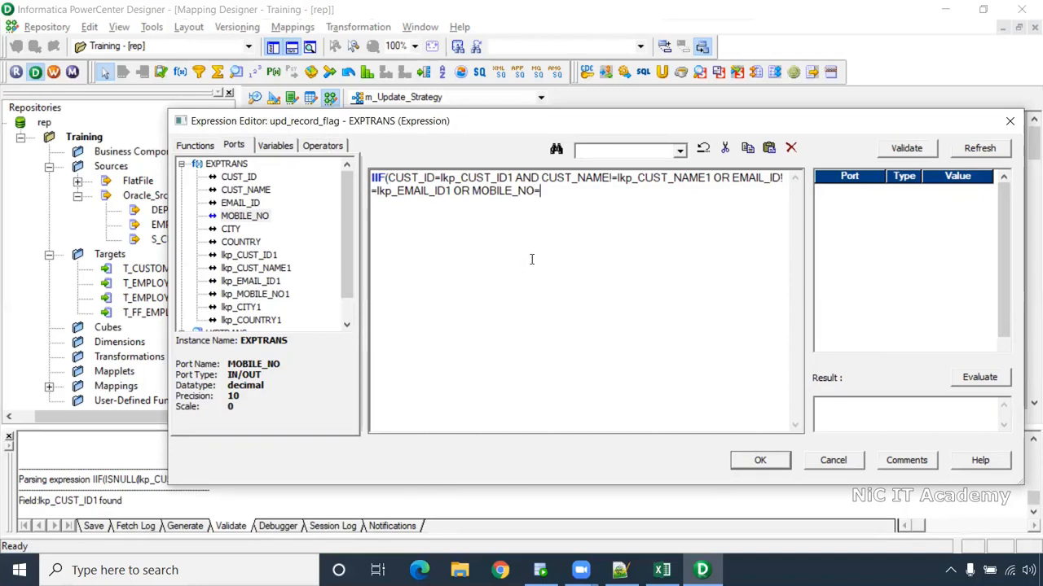
pyautogui.press('BackSpace')
pyautogui.write('!=')
pyautogui.doubleClick(250, 281)
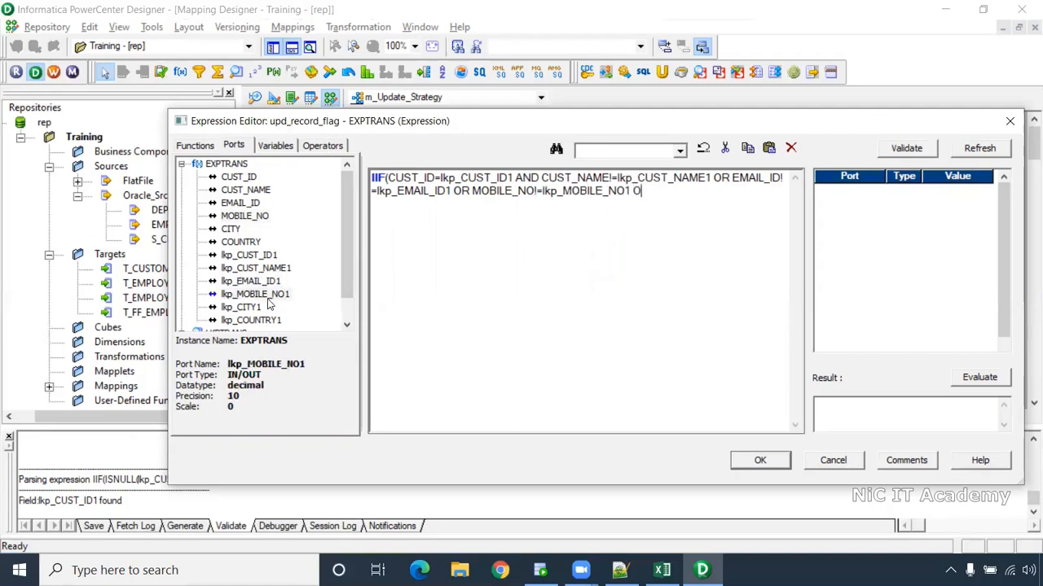
pyautogui.write('R')
pyautogui.doubleClick(235, 230)
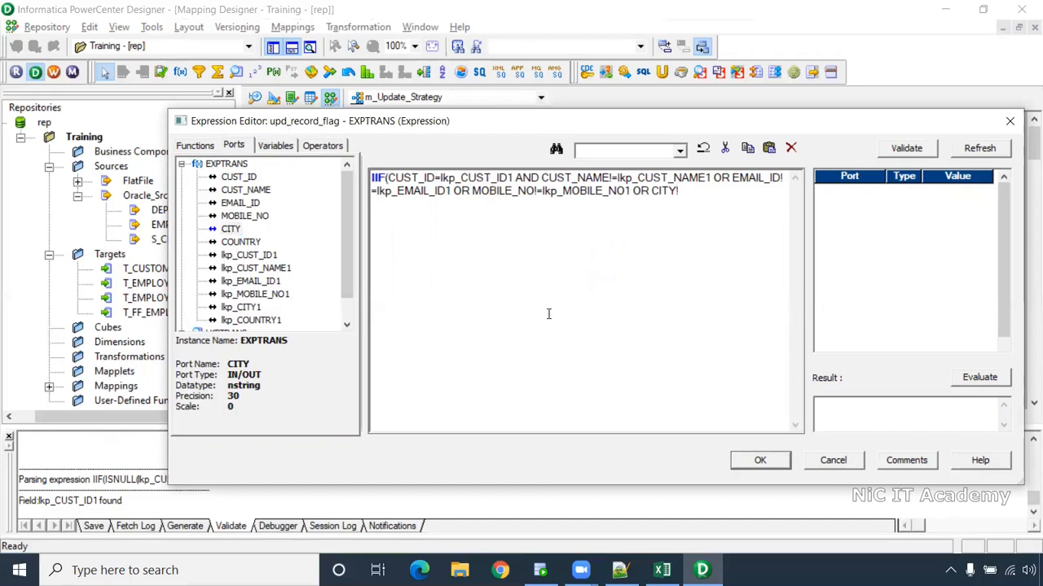
pyautogui.write('!=')
pyautogui.doubleClick(241, 307)
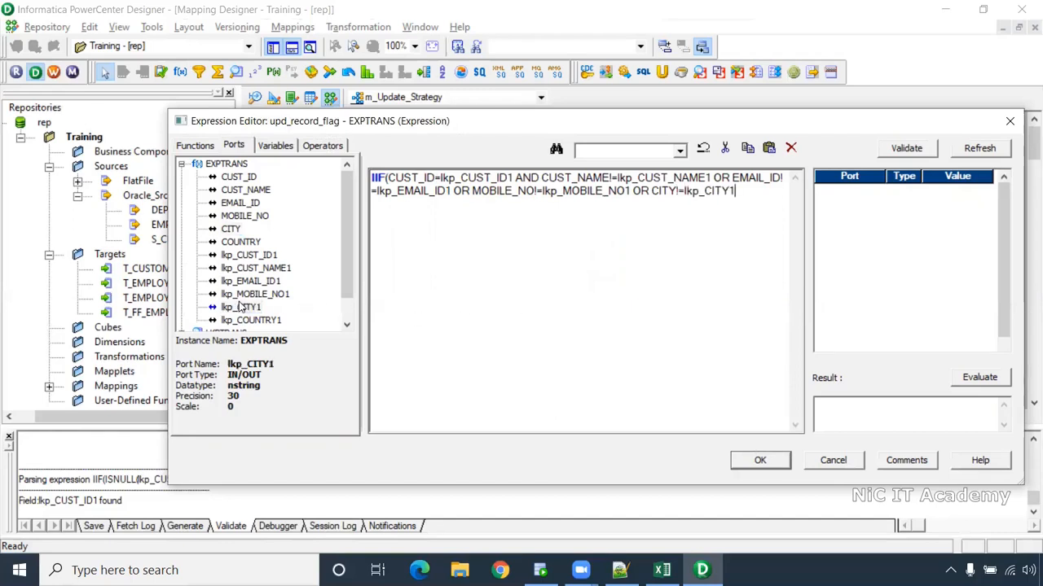
pyautogui.write('OR')
pyautogui.doubleClick(240, 242)
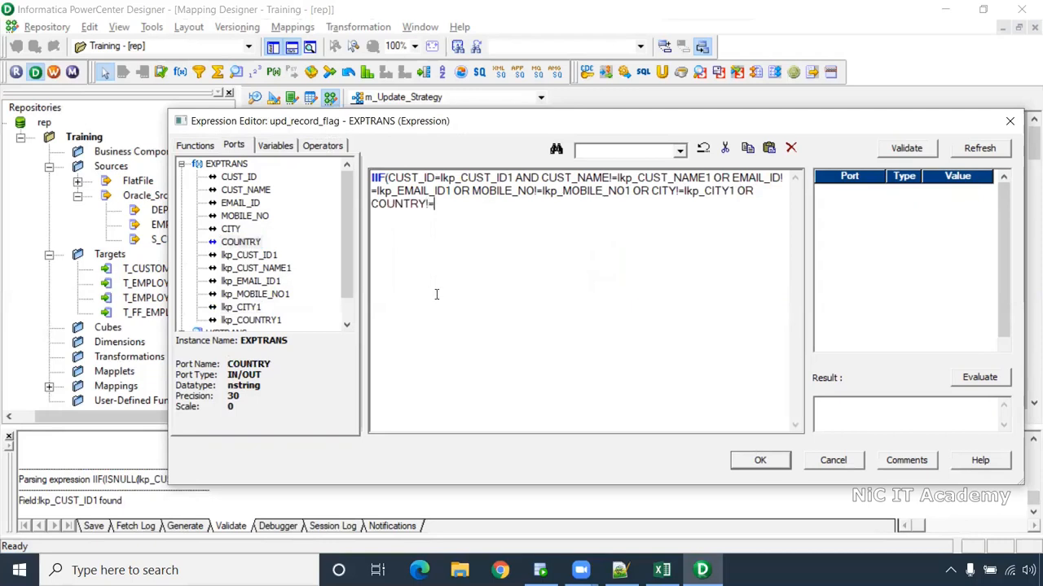
pyautogui.doubleClick(273, 320)
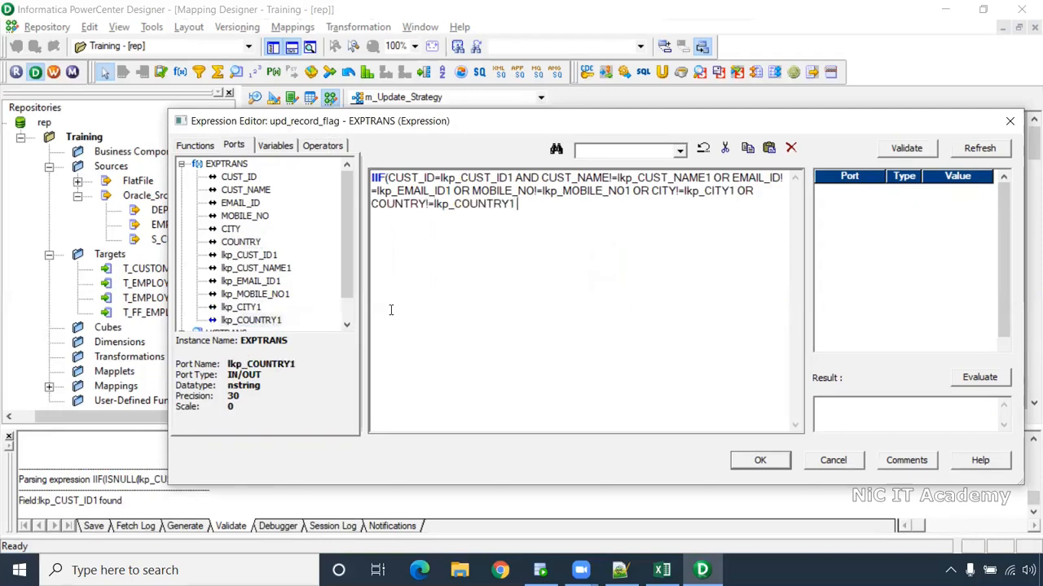
pyautogui.write(', True,false)')
# - Validate the upd_record_flag expression, accept it, and apply the new ports to EXPTRANS
pyautogui.click(911, 150)
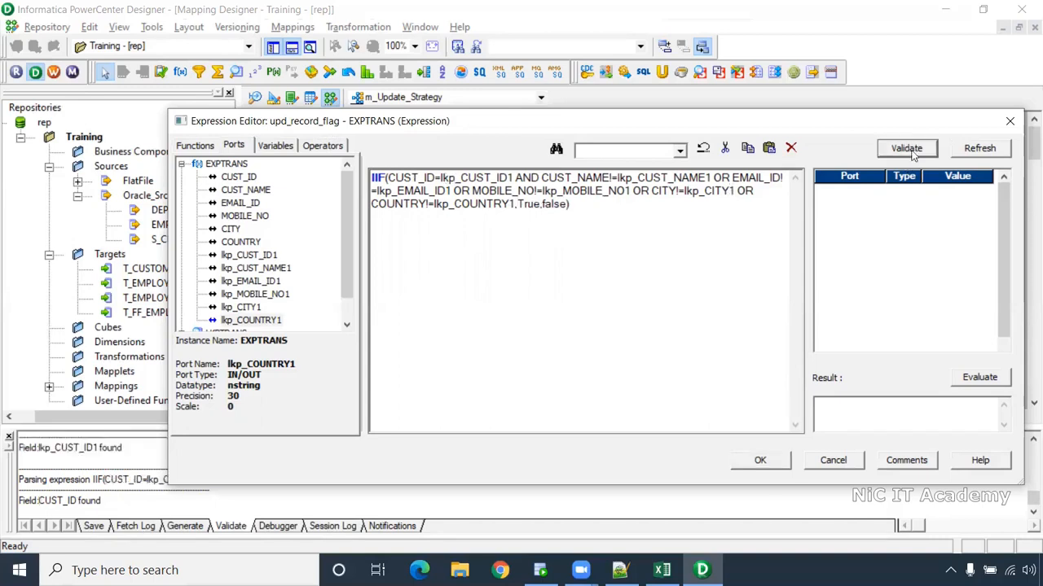
pyautogui.click(653, 342)
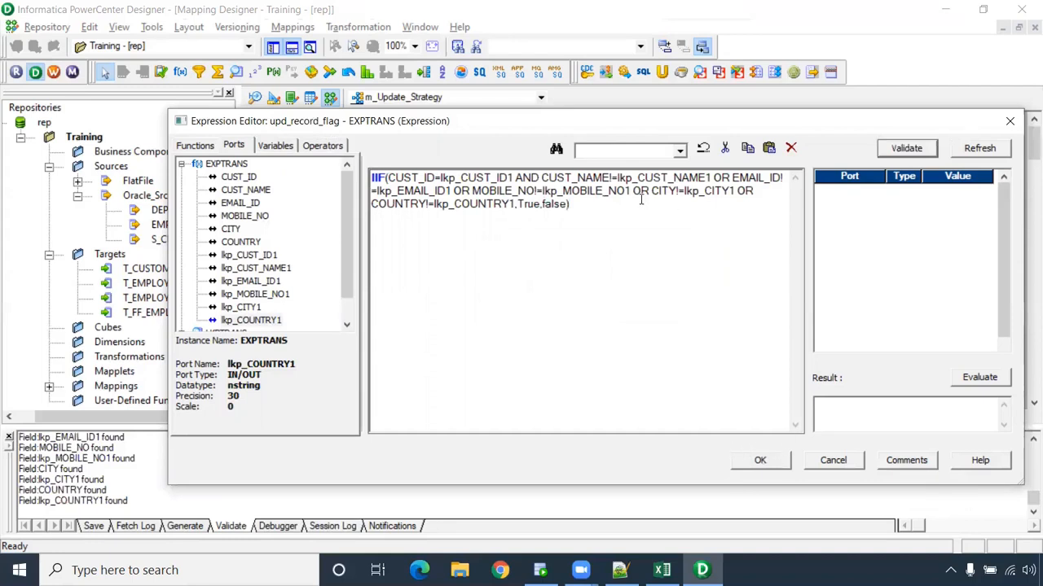
pyautogui.click(759, 461)
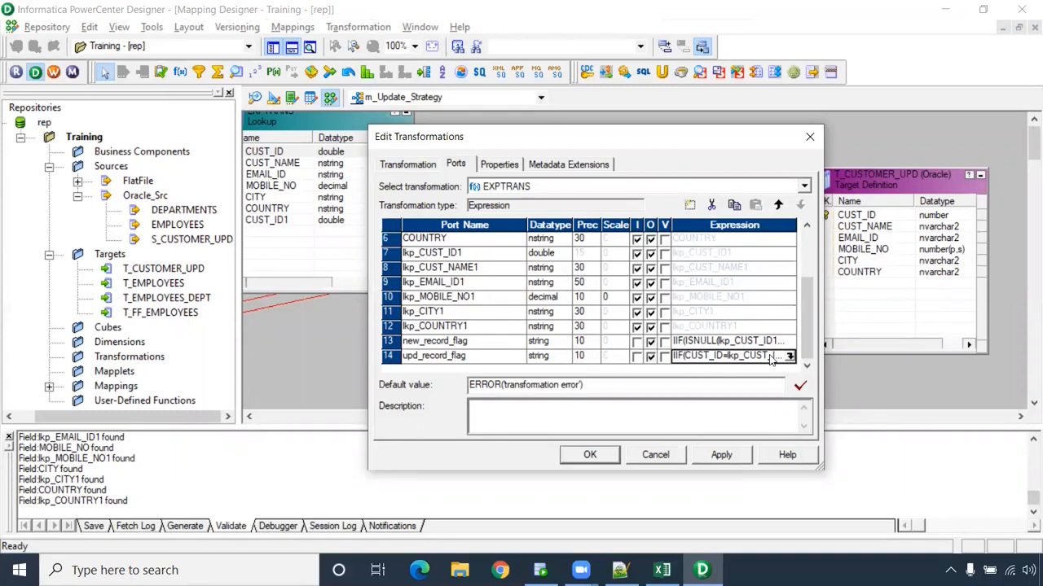
pyautogui.click(721, 455)
# - Shift T_CUSTOMER_UPD right and draw a new Router between EXPTRANS and the target
pyautogui.click(590, 455)
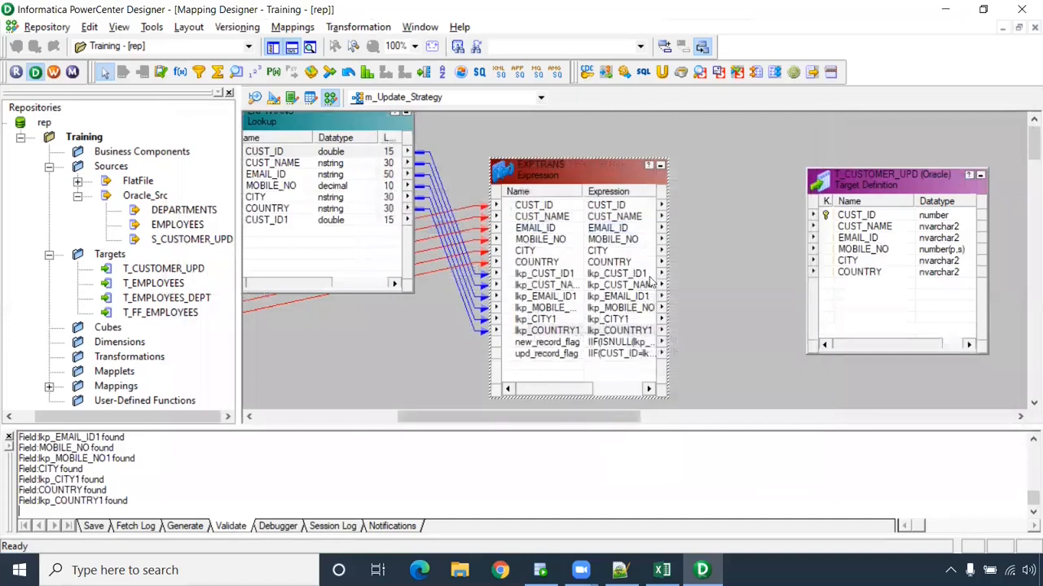
pyautogui.moveTo(870, 177); pyautogui.dragTo(952, 179)
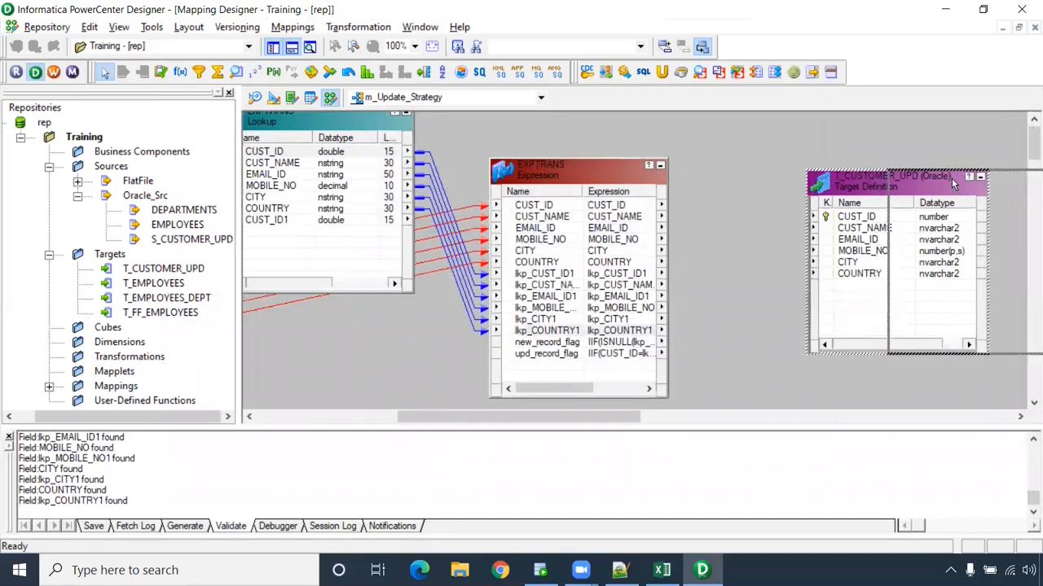
pyautogui.moveTo(560, 415); pyautogui.dragTo(637, 430)
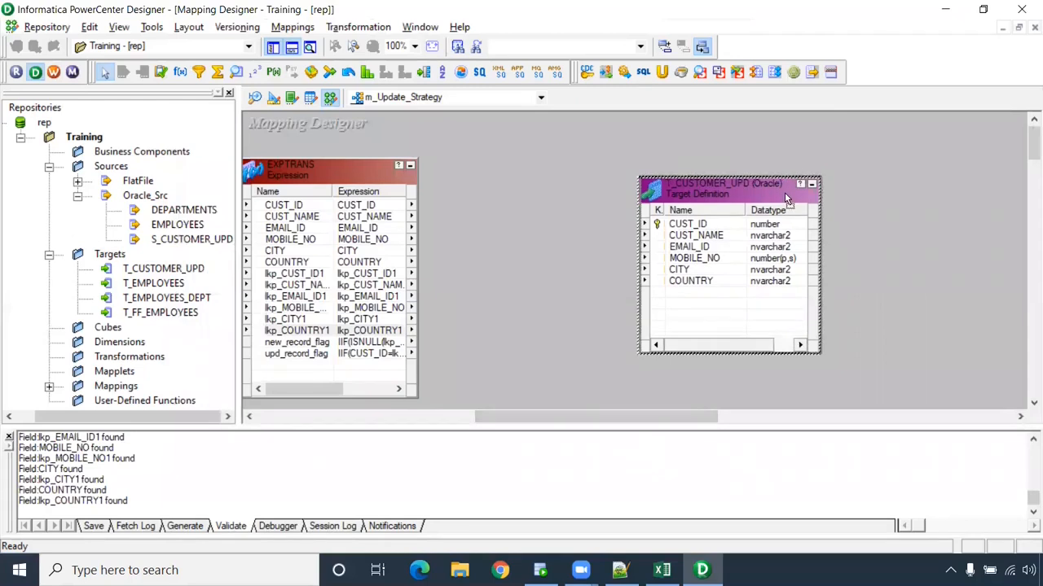
pyautogui.moveTo(784, 192); pyautogui.dragTo(890, 196)
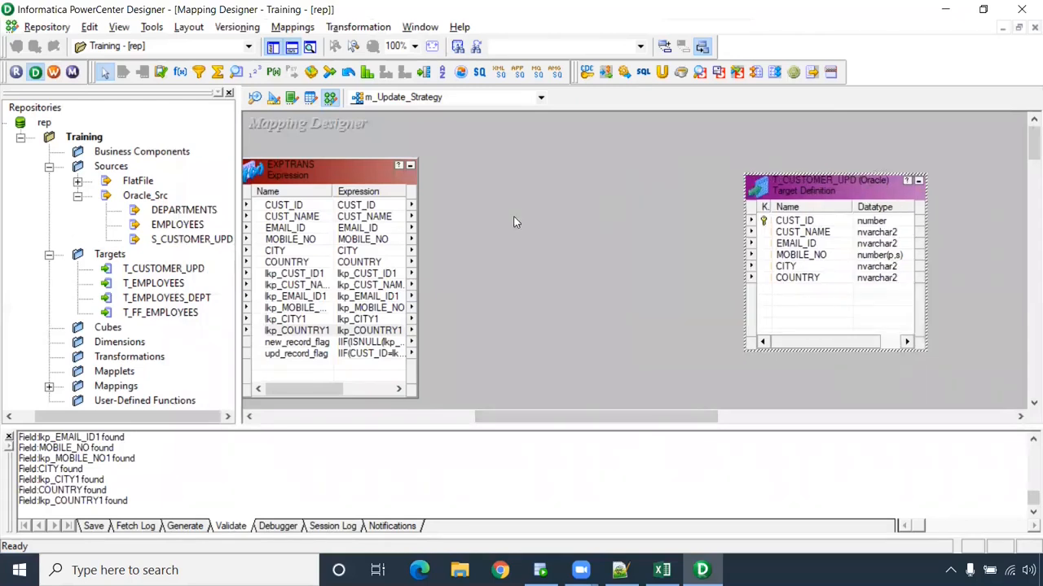
pyautogui.click(424, 71)
pyautogui.moveTo(445, 160); pyautogui.dragTo(624, 402)
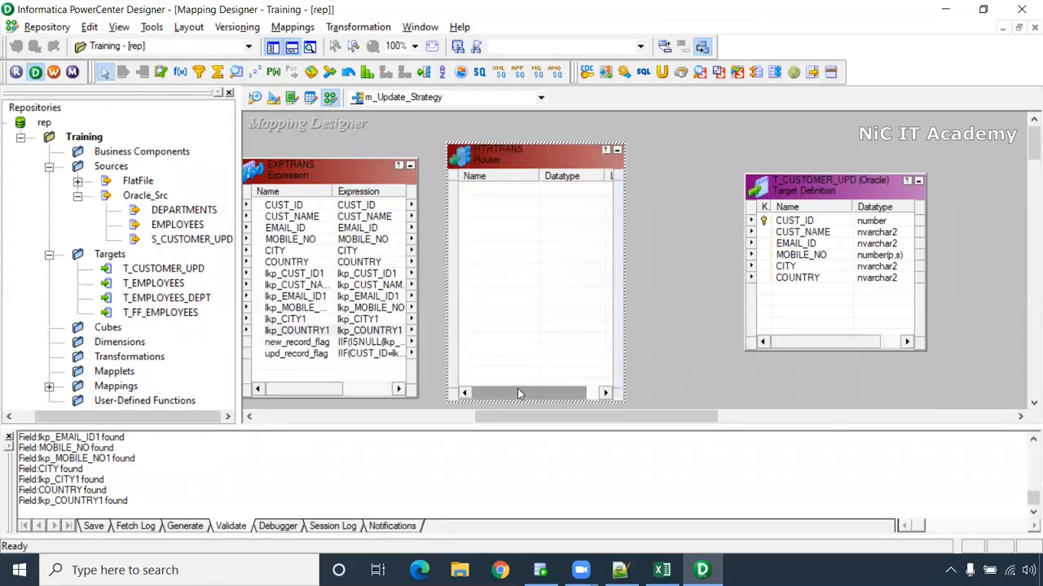
pyautogui.moveTo(525, 419); pyautogui.dragTo(479, 419)
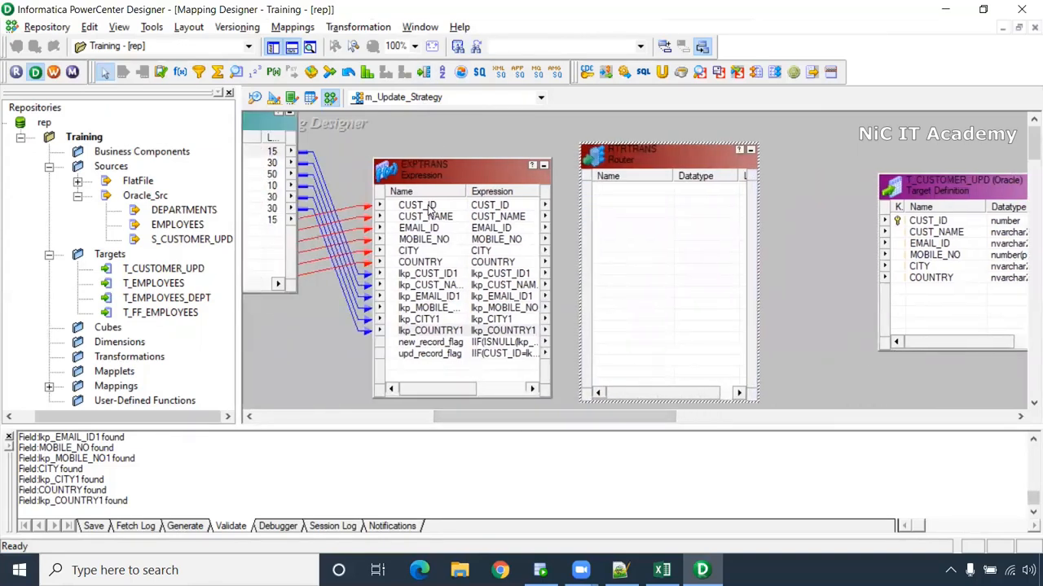
# - Link CUST_ID through COUNTRY plus new_record_flag and upd_record_flag from EXPTRANS into the Router
pyautogui.click(425, 206)
pyautogui.keyDown('shift'); pyautogui.click(420, 265); pyautogui.keyUp('shift')
pyautogui.moveTo(419, 210); pyautogui.dragTo(644, 213)
pyautogui.click(430, 342)
pyautogui.keyDown('shift'); pyautogui.click(430, 354); pyautogui.keyUp('shift')
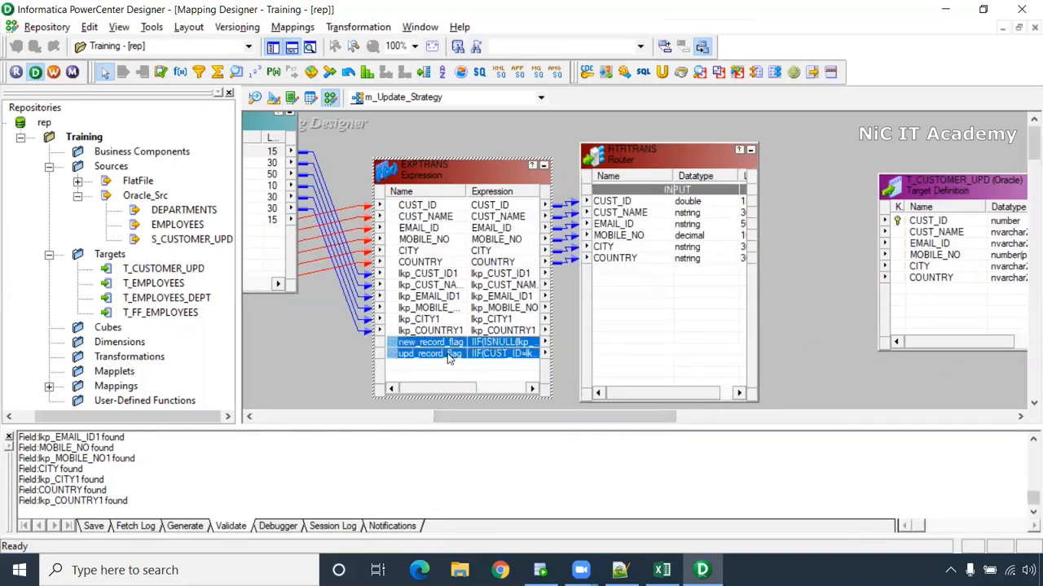
pyautogui.moveTo(446, 347); pyautogui.dragTo(615, 308)
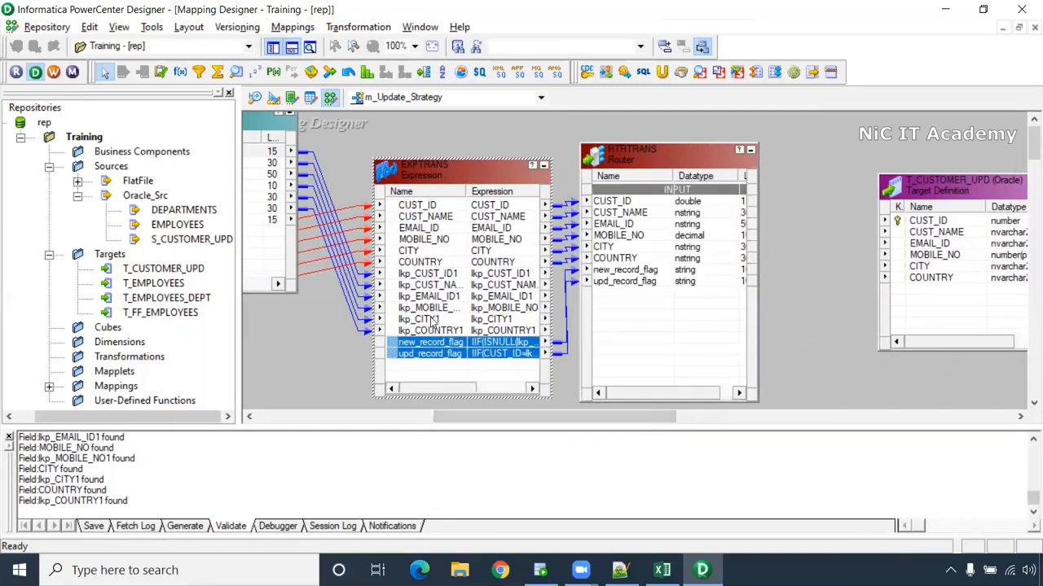
pyautogui.moveTo(637, 163); pyautogui.dragTo(650, 165)
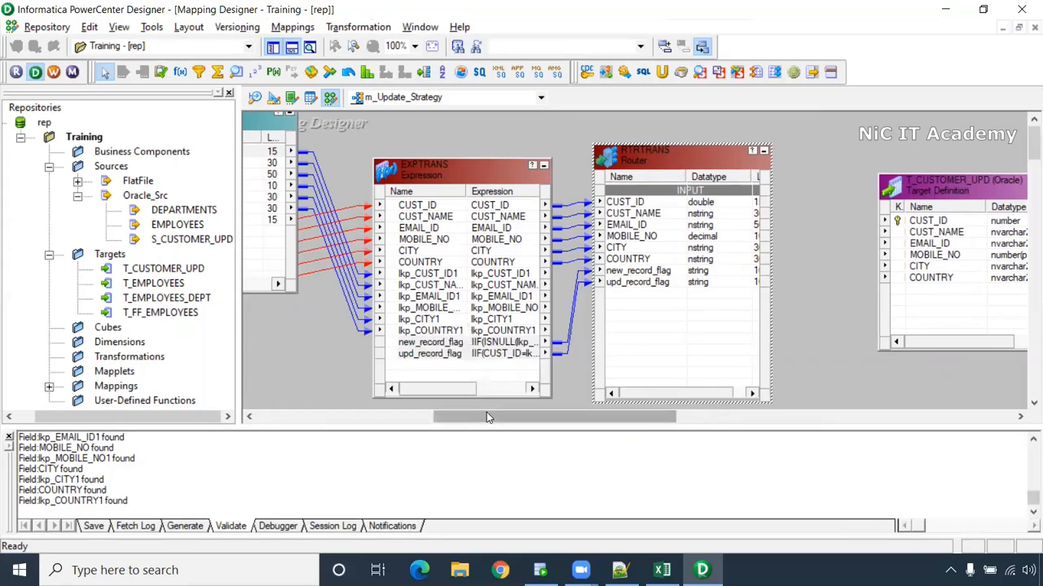
pyautogui.moveTo(490, 416); pyautogui.dragTo(517, 415)
pyautogui.moveTo(568, 158); pyautogui.dragTo(593, 158)
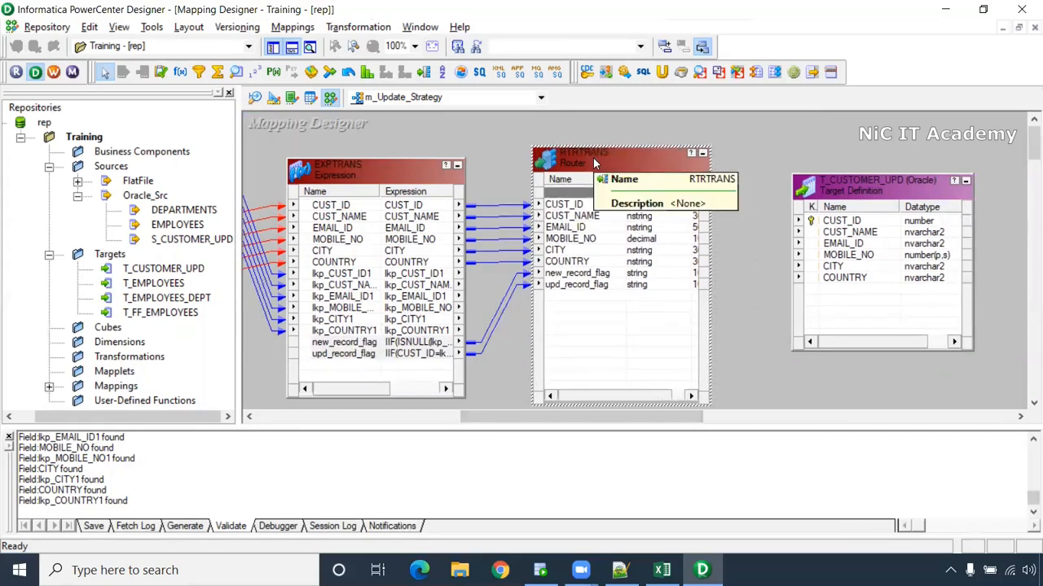
# - Add two Router groups named NEW_RECORD and UPD_RECORD
pyautogui.doubleClick(593, 158)
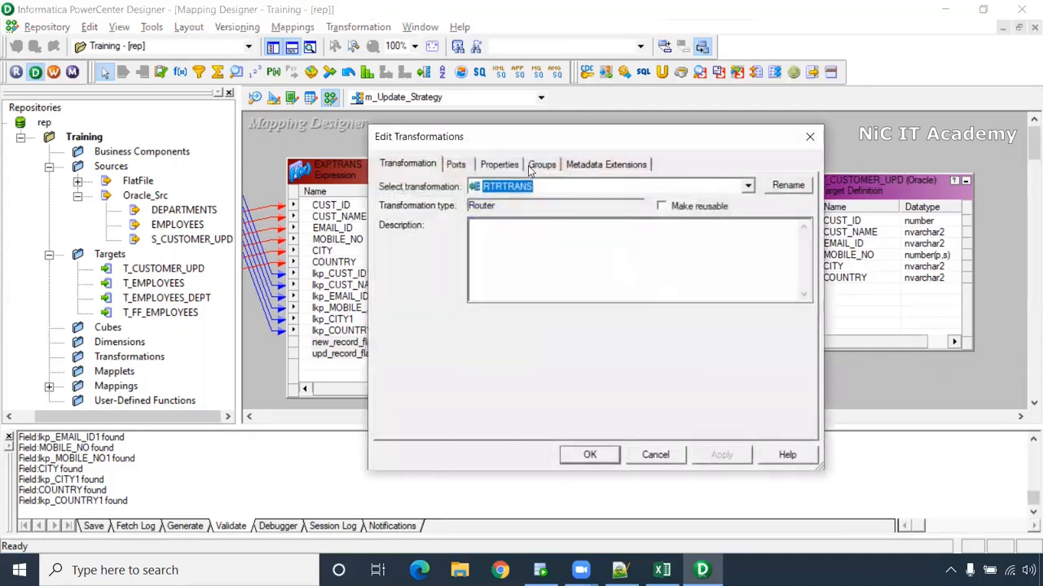
pyautogui.click(542, 165)
pyautogui.click(691, 206)
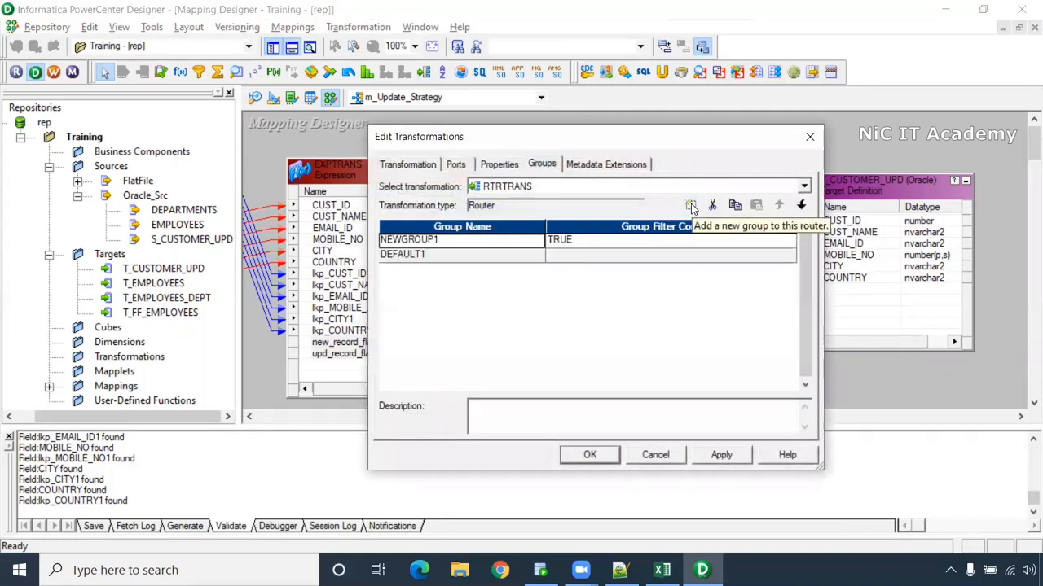
pyautogui.click(691, 206)
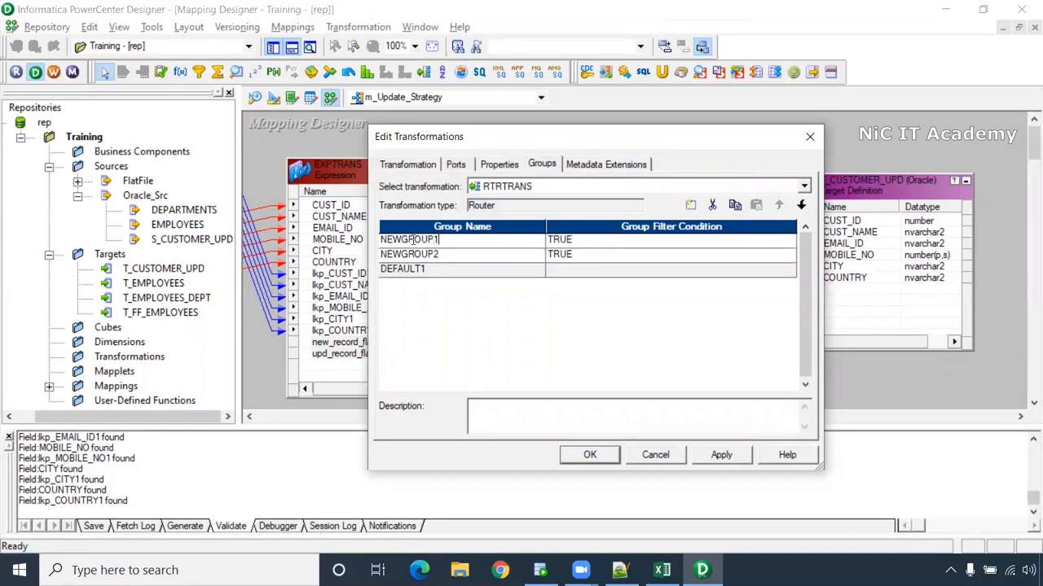
pyautogui.click(413, 239)
pyautogui.write('NEW_RECORD')
pyautogui.press('Down')
pyautogui.write('UPD_RECORD')
pyautogui.click(581, 242)
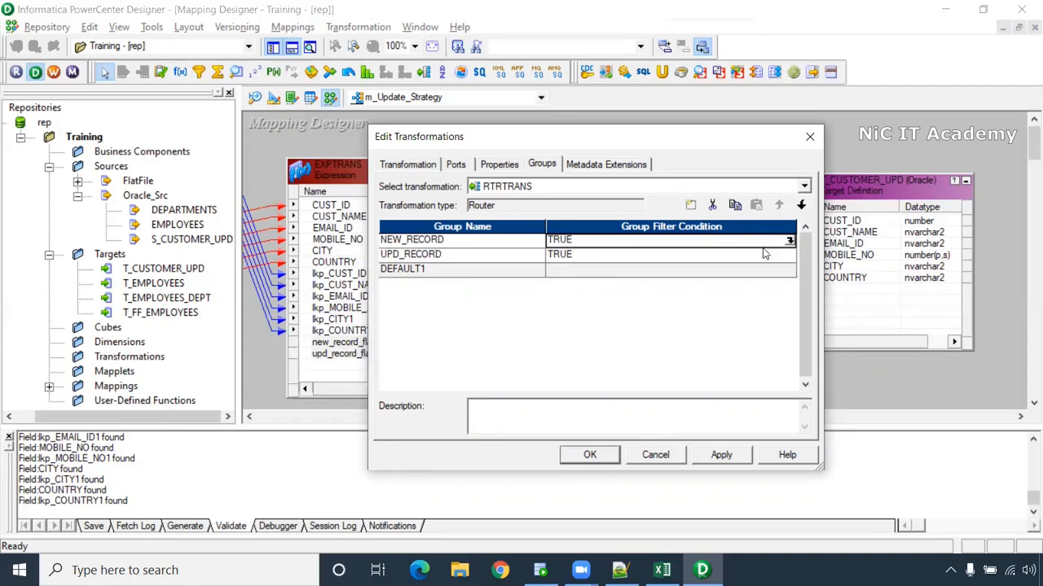
# - Set NEW_RECORD's filter condition to new_record_flag, checking the Excel insert flags in column J
pyautogui.click(789, 240)
pyautogui.doubleClick(401, 178)
pyautogui.click(234, 145)
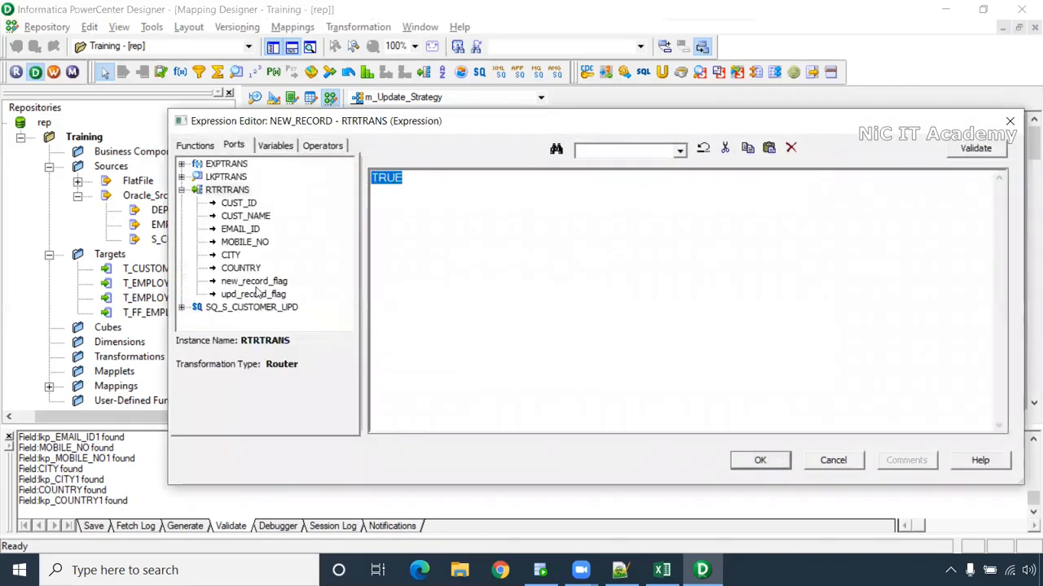
pyautogui.doubleClick(253, 281)
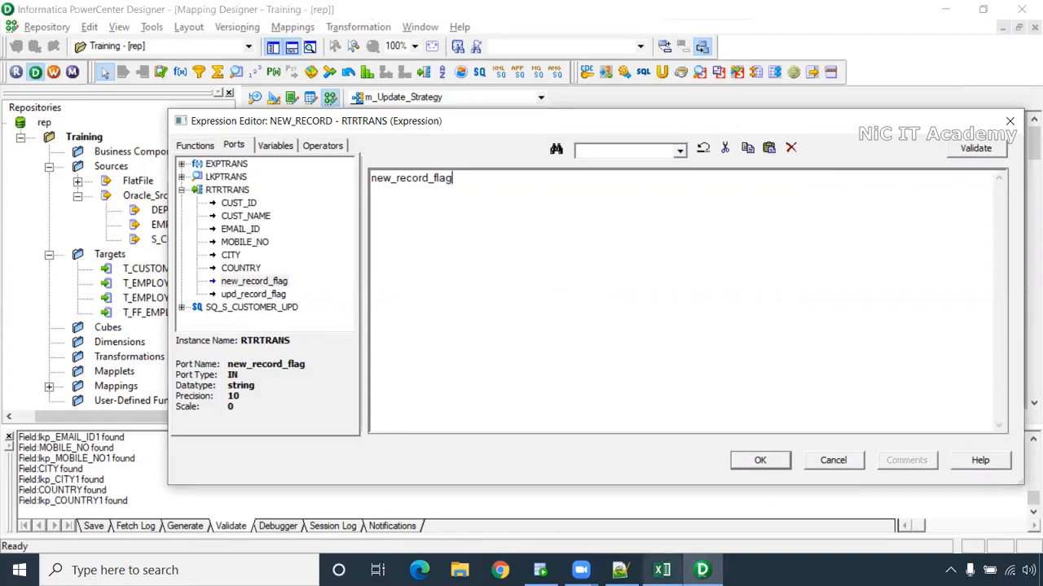
pyautogui.click(662, 570)
pyautogui.moveTo(498, 244); pyautogui.dragTo(495, 358)
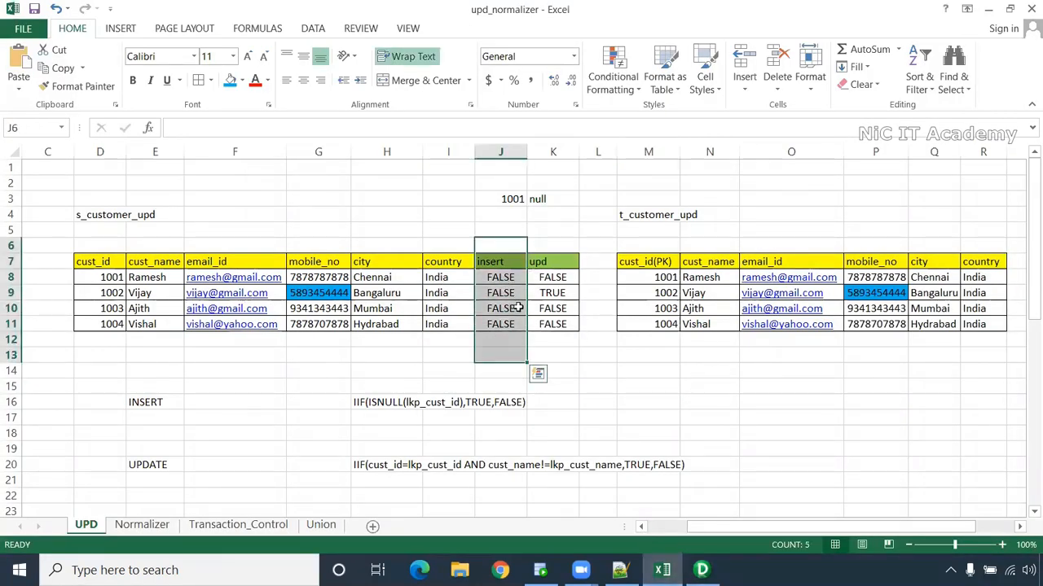
pyautogui.hotkey('alt', 'Tab')
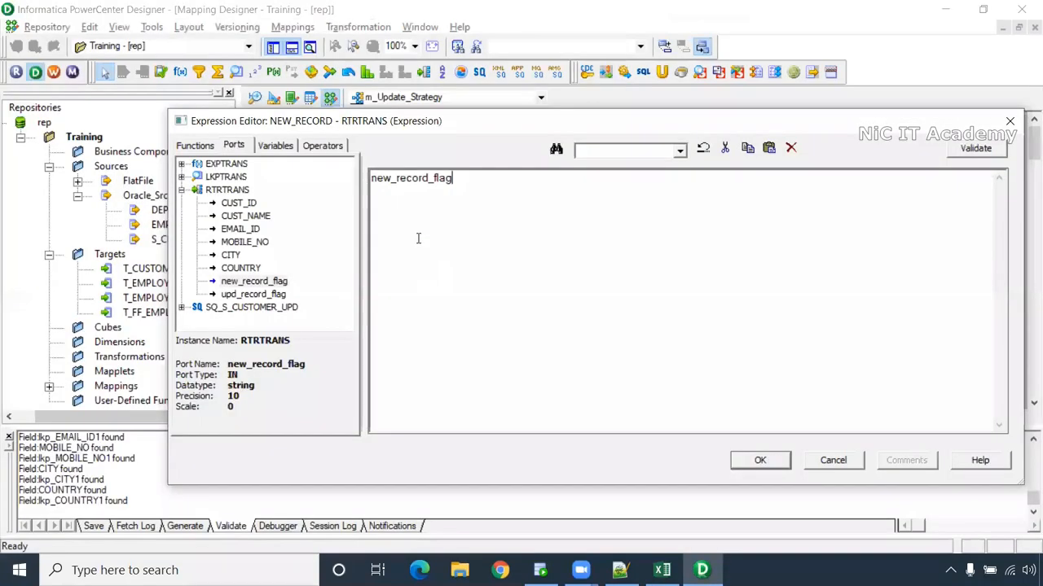
pyautogui.click(760, 461)
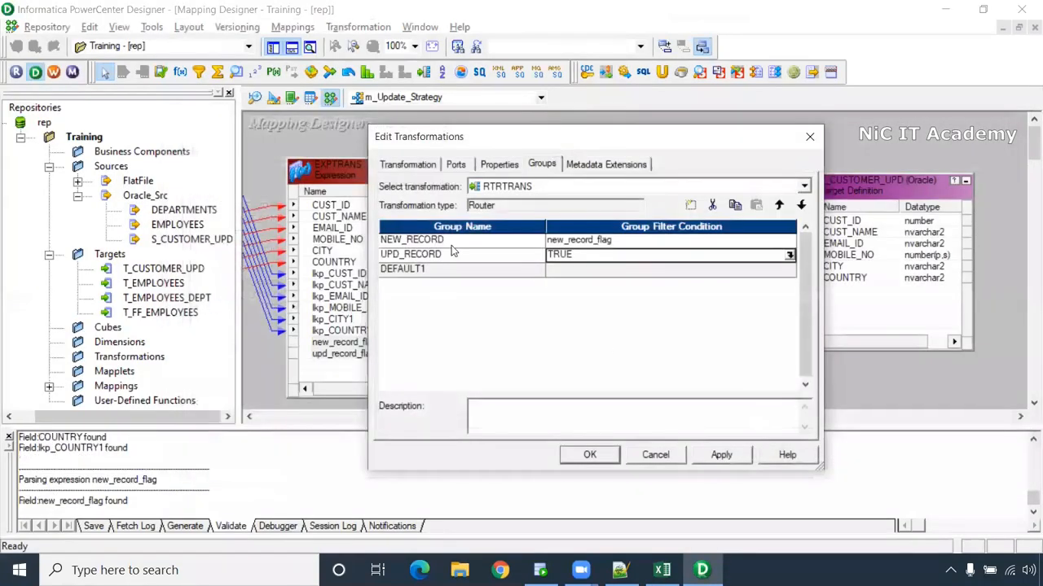
# - Set UPD_RECORD's filter condition to upd_record_flag and save the Router groups
pyautogui.click(789, 255)
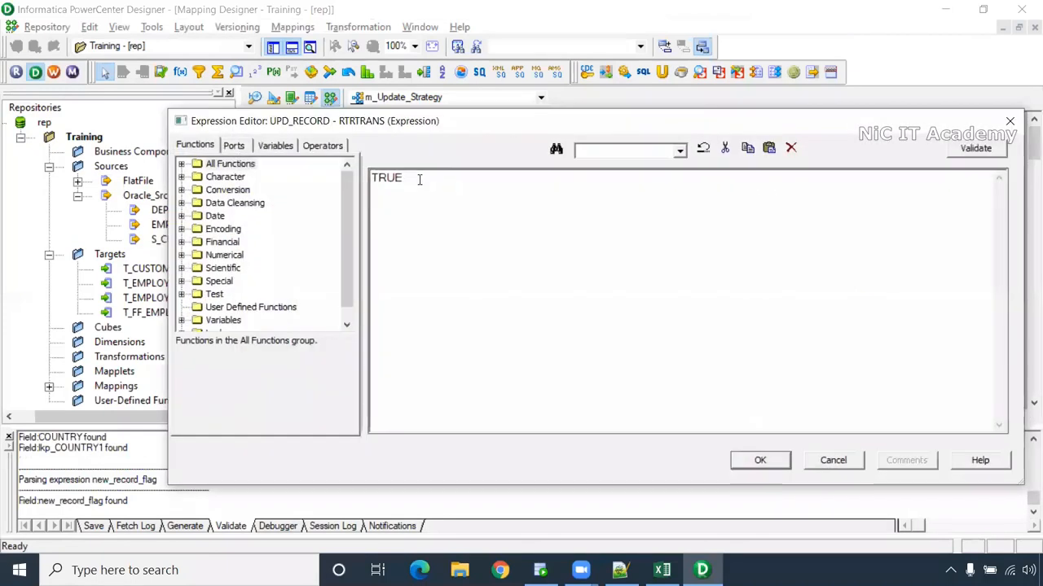
pyautogui.click(234, 145)
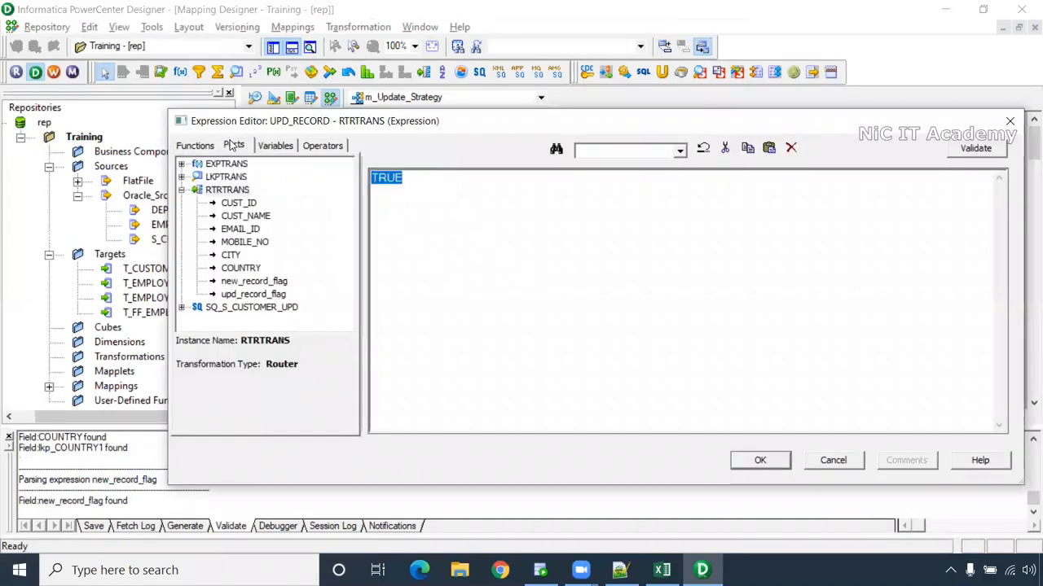
pyautogui.doubleClick(266, 296)
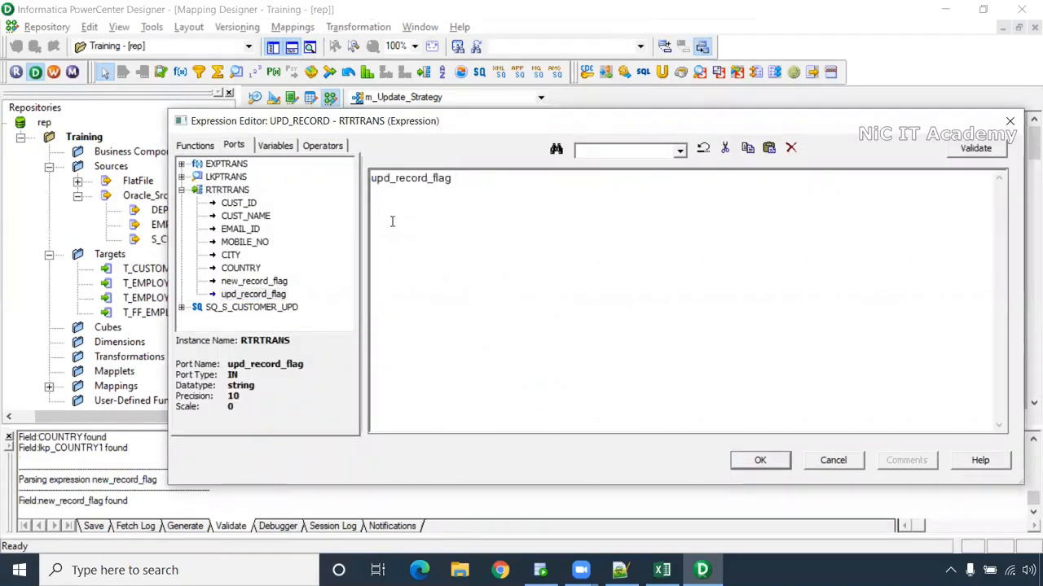
pyautogui.click(760, 460)
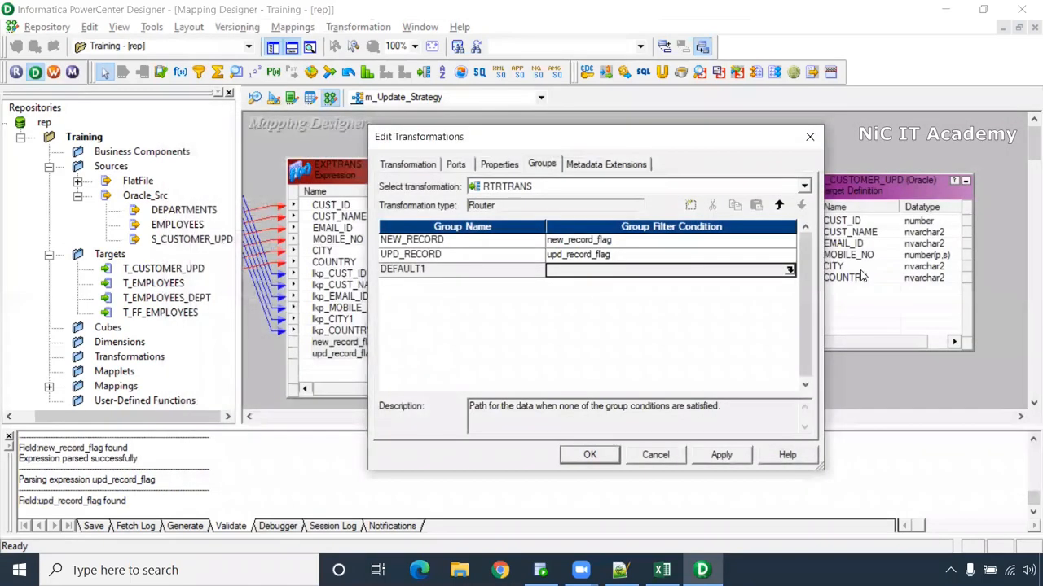
pyautogui.click(590, 454)
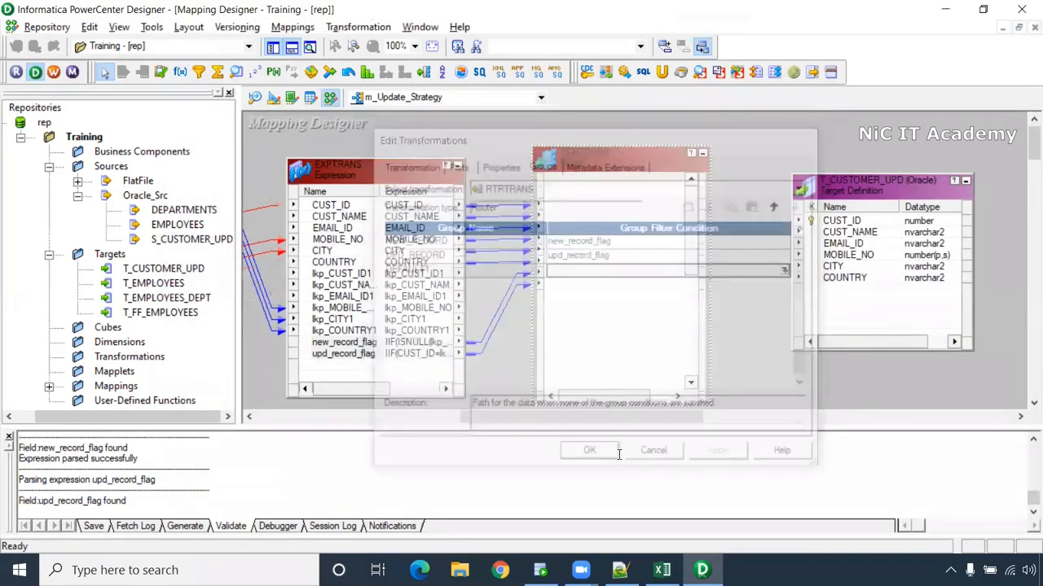
pyautogui.moveTo(692, 259)
pyautogui.mouseDown()
pyautogui.moveTo(690, 291)
pyautogui.moveTo(689, 263)
pyautogui.mouseUp()
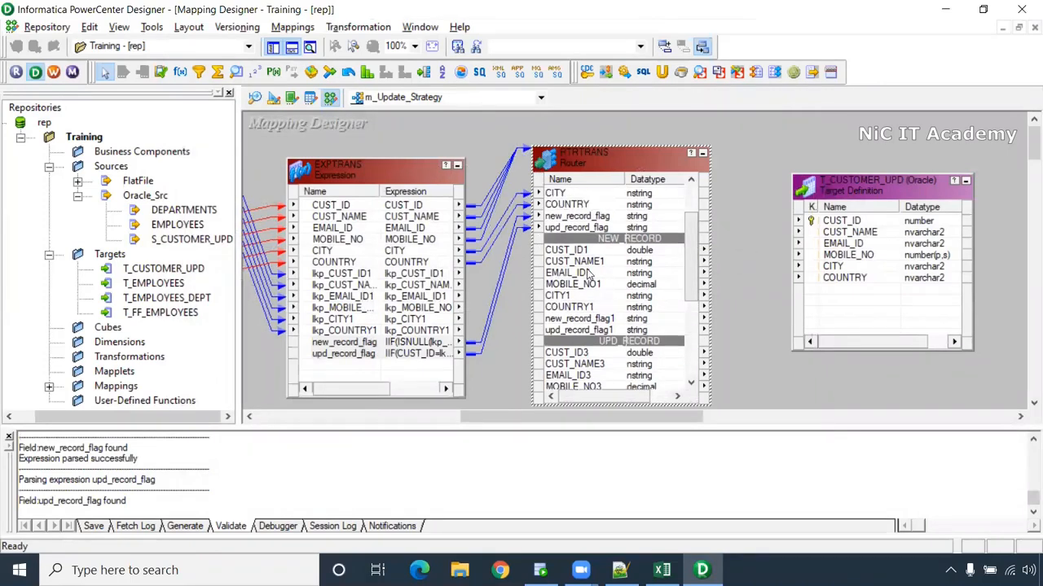
# - Link NEW_RECORD ports CUST_ID1–COUNTRY1 to the six T_CUSTOMER_UPD columns and close the Output window
pyautogui.click(577, 251)
pyautogui.keyDown('shift'); pyautogui.click(578, 308); pyautogui.keyUp('shift')
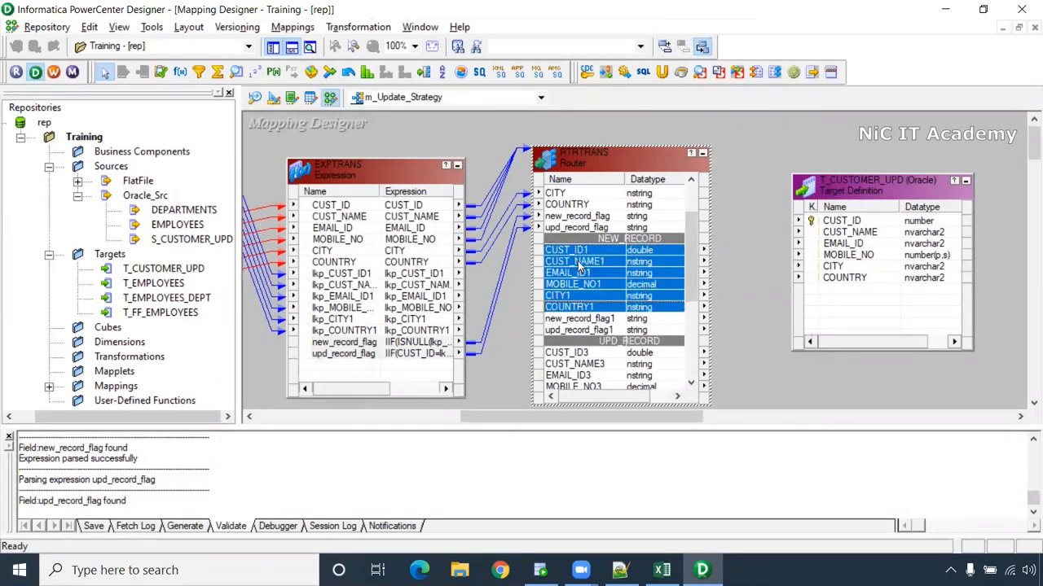
pyautogui.moveTo(573, 258); pyautogui.dragTo(921, 160)
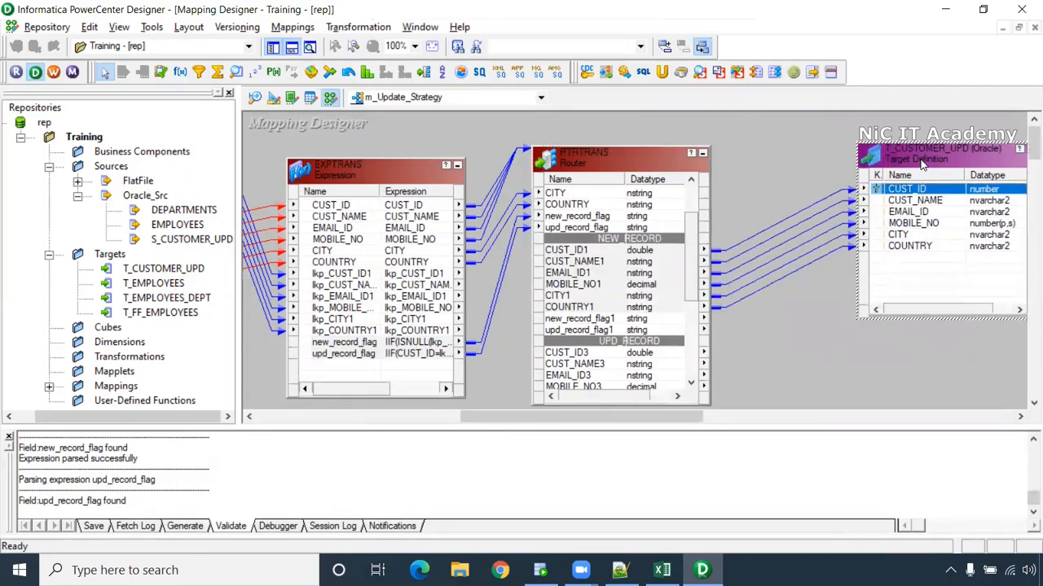
pyautogui.click(291, 46)
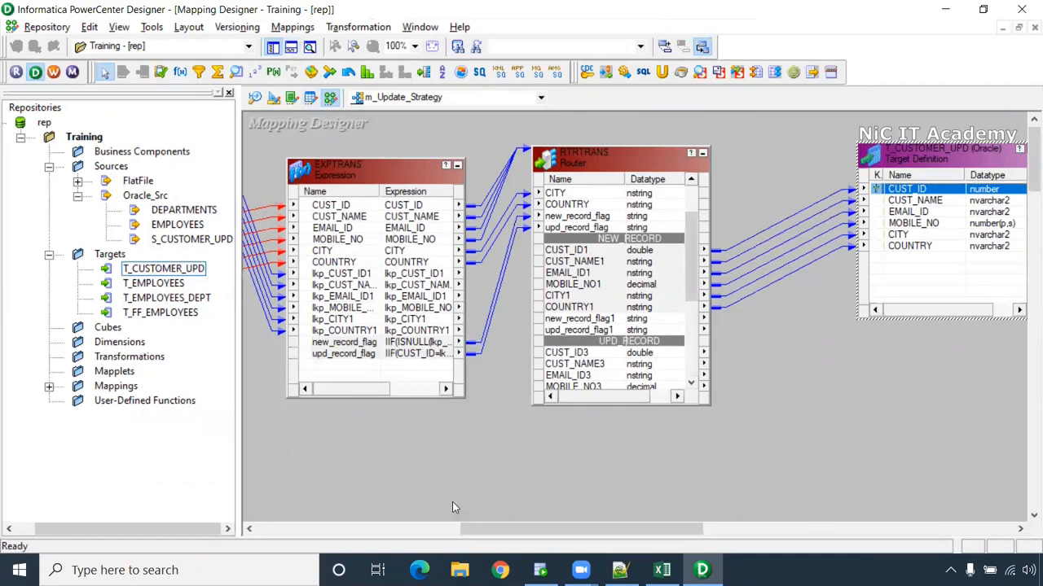
pyautogui.moveTo(492, 531); pyautogui.dragTo(560, 530)
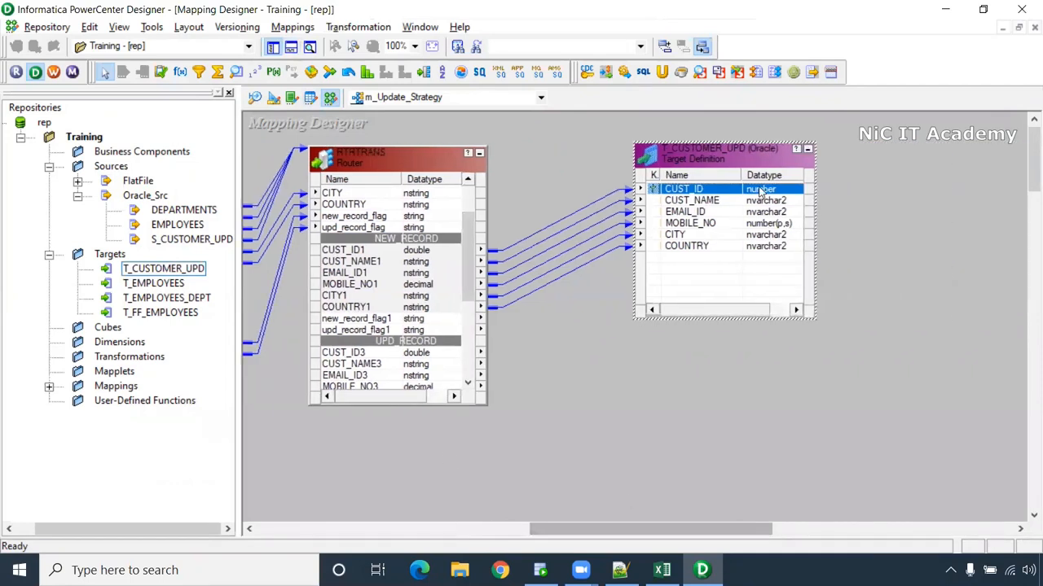
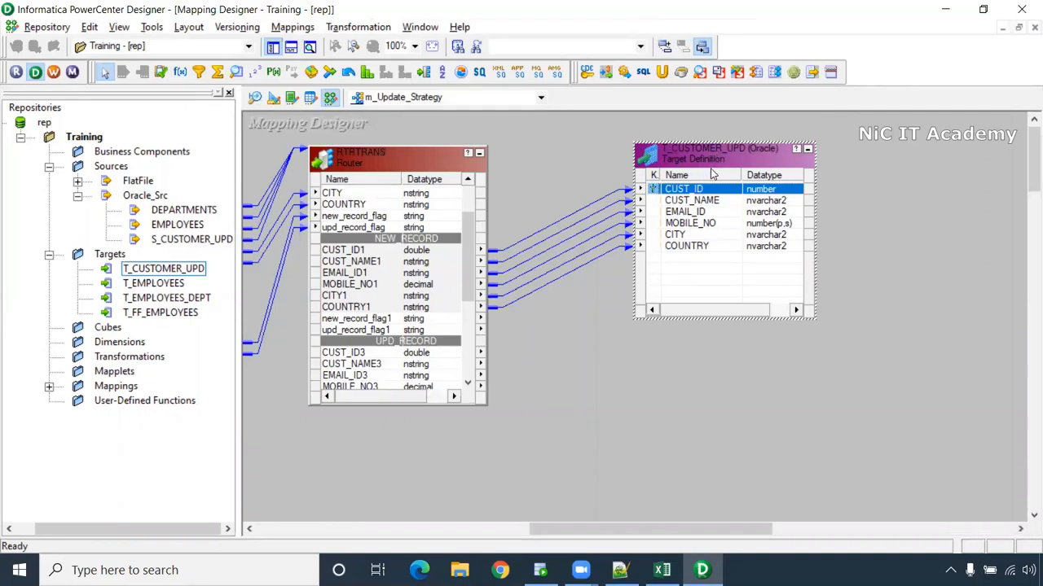
# - Paste a copy of T_CUSTOMER_UPD as T_CUSTOMER_UPD1 and place it below the original target
pyautogui.hotkey('ctrl', 'c')
pyautogui.hotkey('ctrl', 'v')
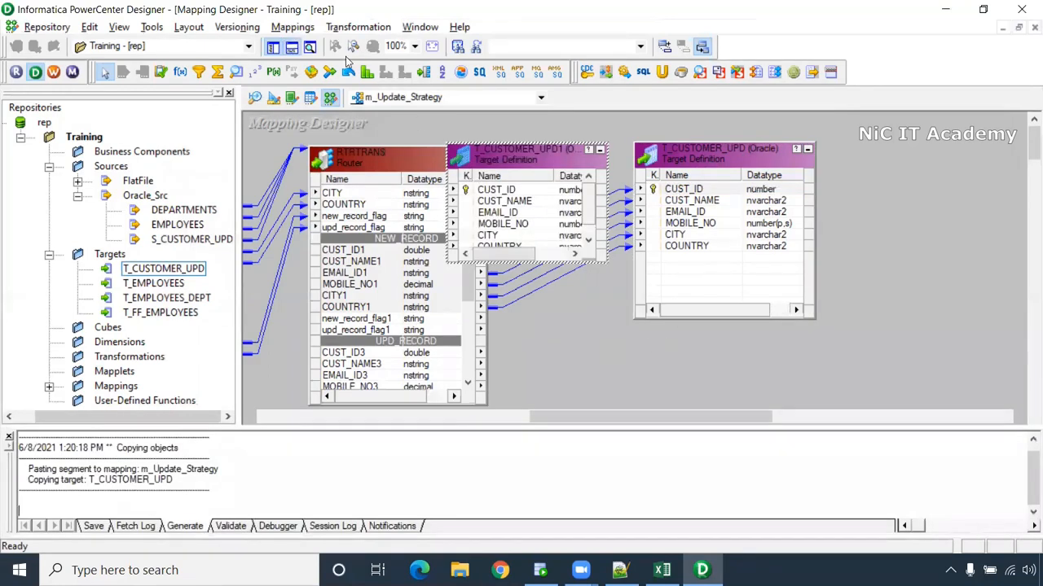
pyautogui.click(291, 49)
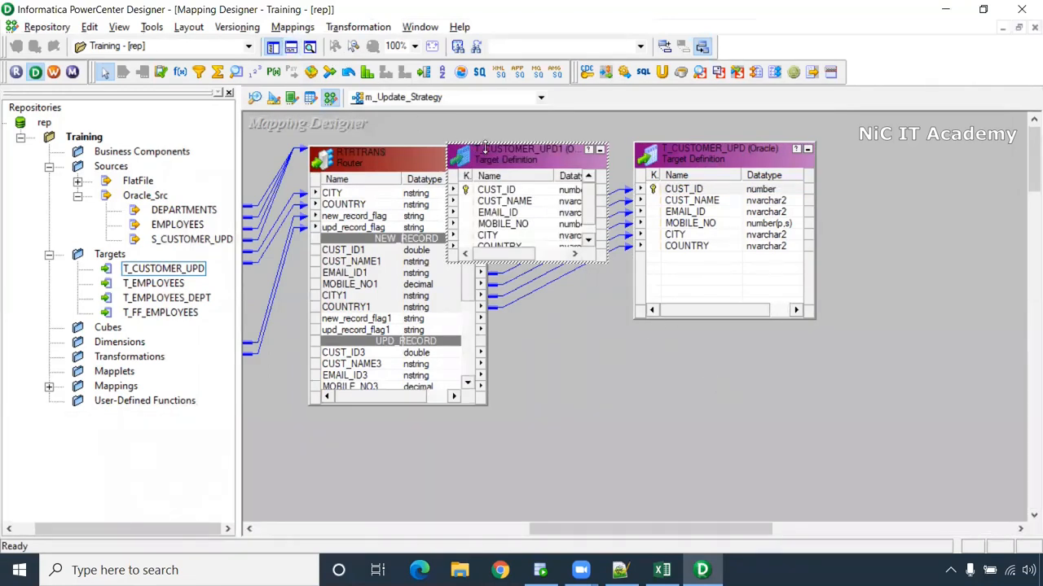
pyautogui.moveTo(525, 191); pyautogui.dragTo(717, 399)
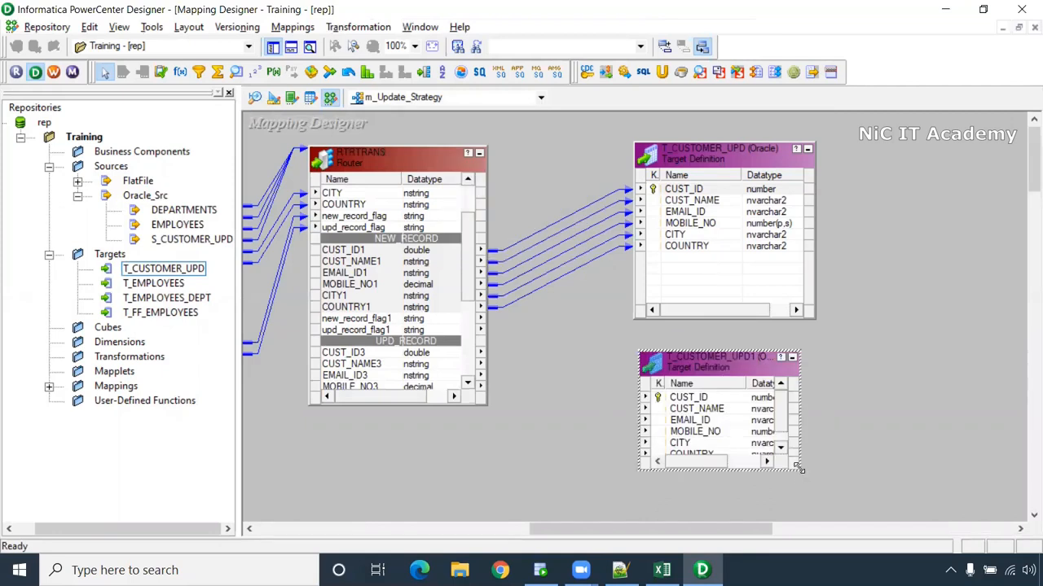
pyautogui.moveTo(801, 470); pyautogui.dragTo(873, 517)
pyautogui.moveTo(704, 359); pyautogui.dragTo(713, 350)
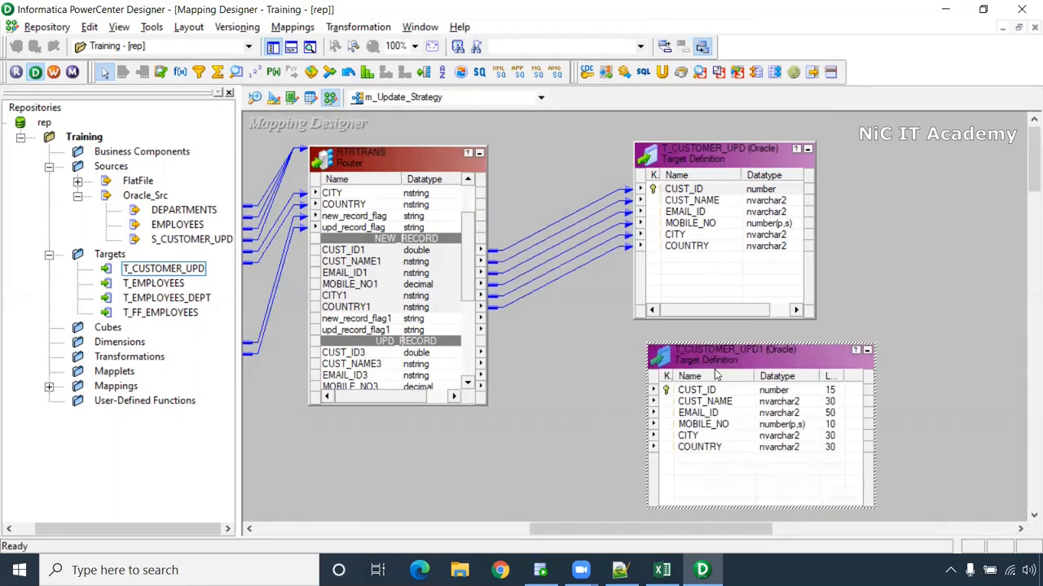
pyautogui.moveTo(723, 147); pyautogui.dragTo(733, 141)
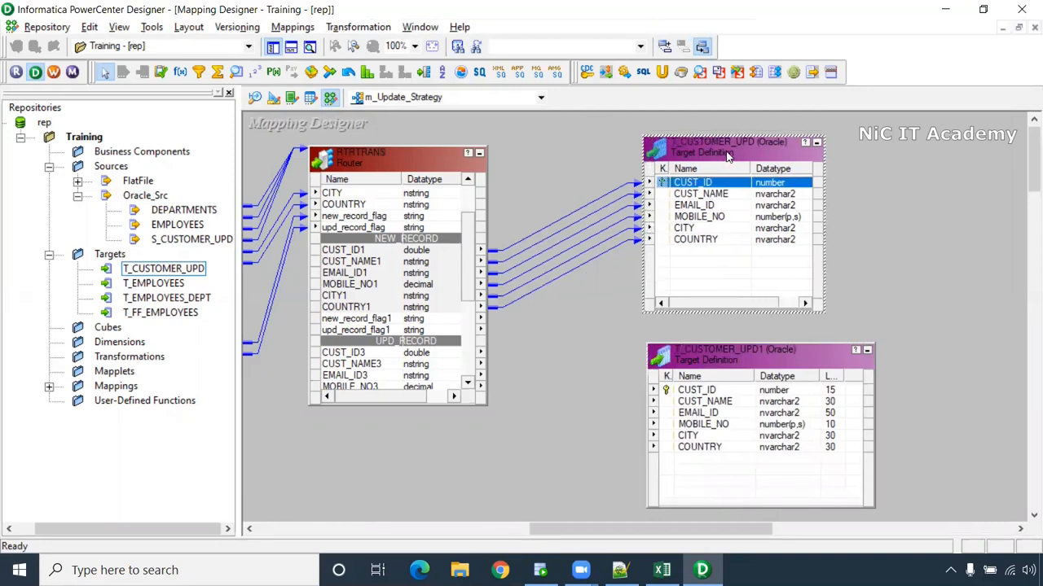
# - Check the table names of T_CUSTOMER_UPD1 and T_CUSTOMER_UPD in their Edit Transformations properties
pyautogui.doubleClick(756, 358)
pyautogui.moveTo(566, 277); pyautogui.dragTo(454, 277)
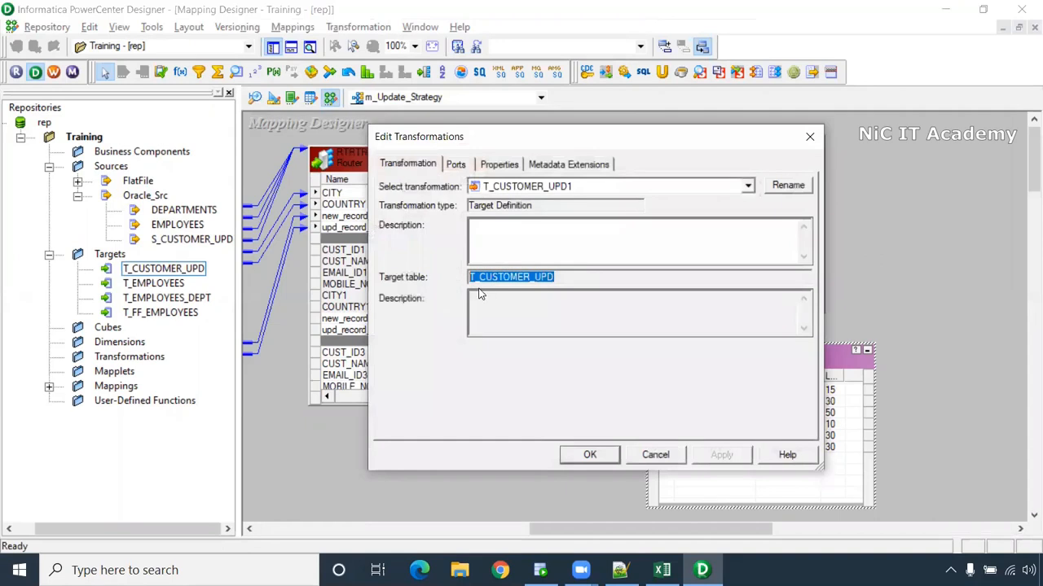
pyautogui.click(540, 278)
pyautogui.click(655, 454)
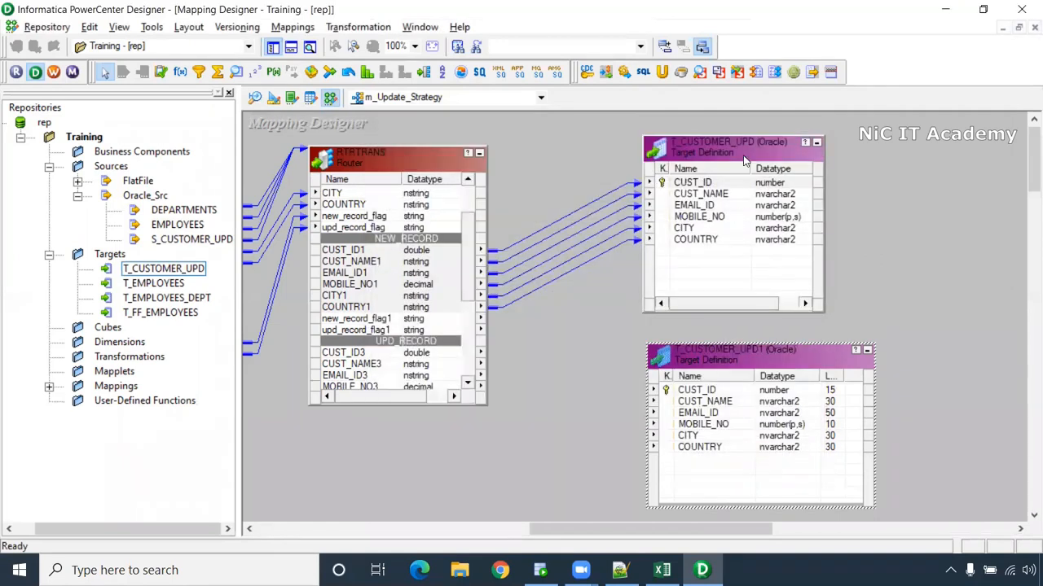
pyautogui.doubleClick(737, 141)
pyautogui.moveTo(561, 278); pyautogui.dragTo(452, 277)
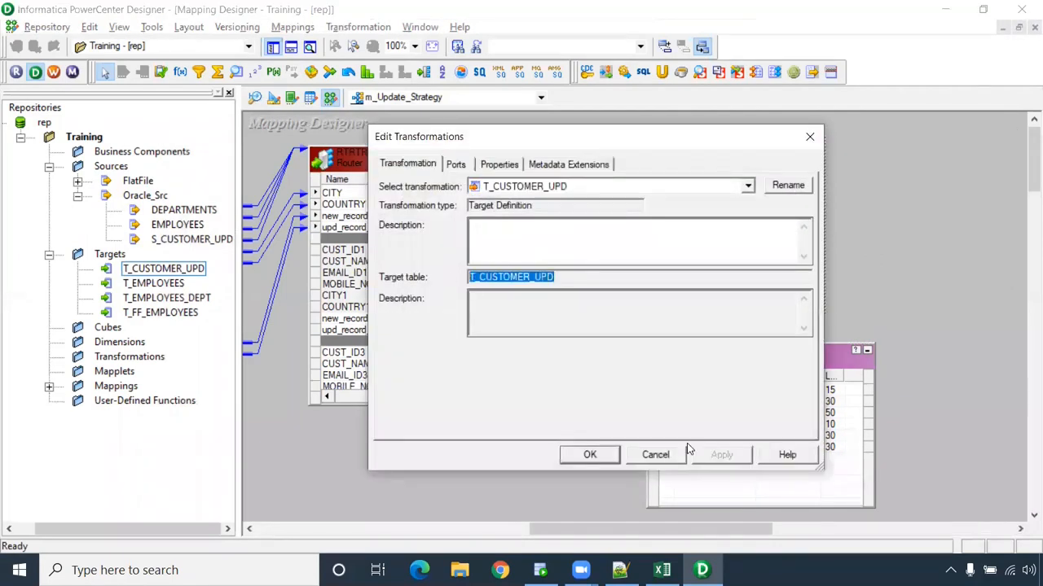
pyautogui.click(660, 455)
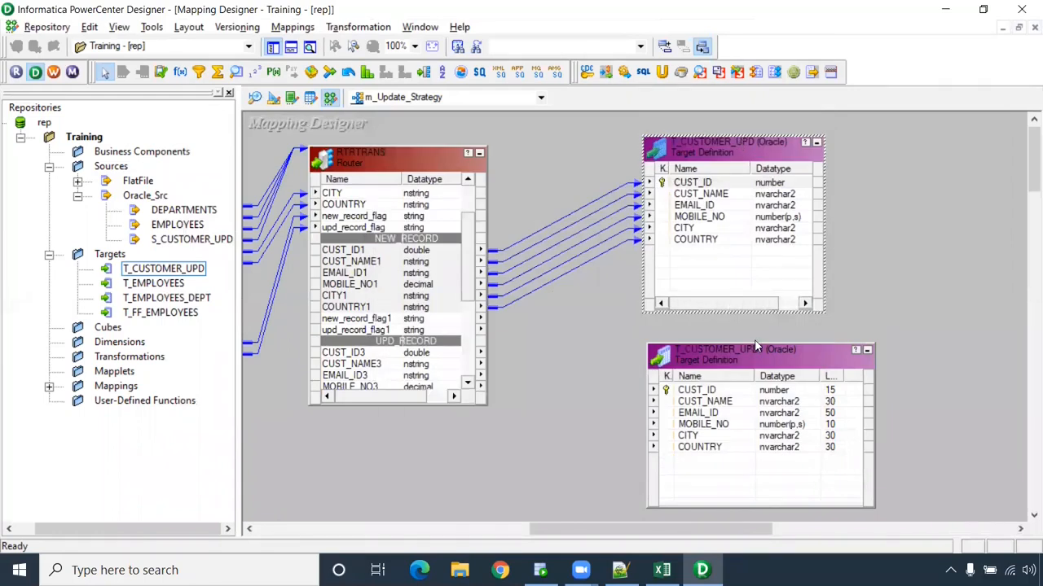
# - Rearrange both customer targets further right on the mapping canvas
pyautogui.moveTo(777, 147); pyautogui.dragTo(820, 145)
pyautogui.moveTo(781, 351); pyautogui.dragTo(816, 344)
pyautogui.moveTo(471, 258); pyautogui.dragTo(470, 295)
pyautogui.moveTo(727, 345); pyautogui.dragTo(758, 345)
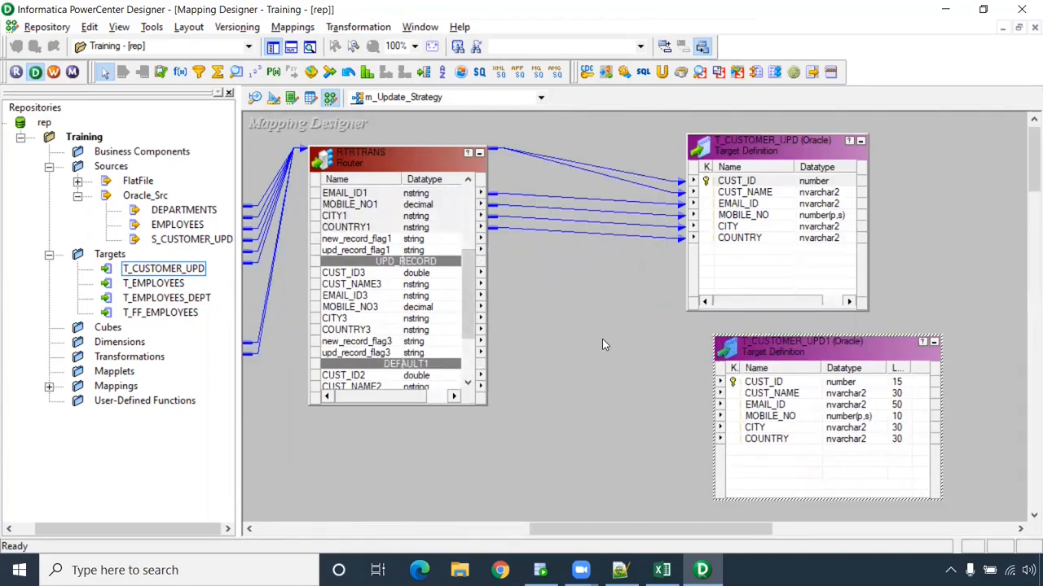
# - Draw UPDTRANS, link the router's CUST_ID3–COUNTRY3 ports into it, and open its settings
pyautogui.click(161, 73)
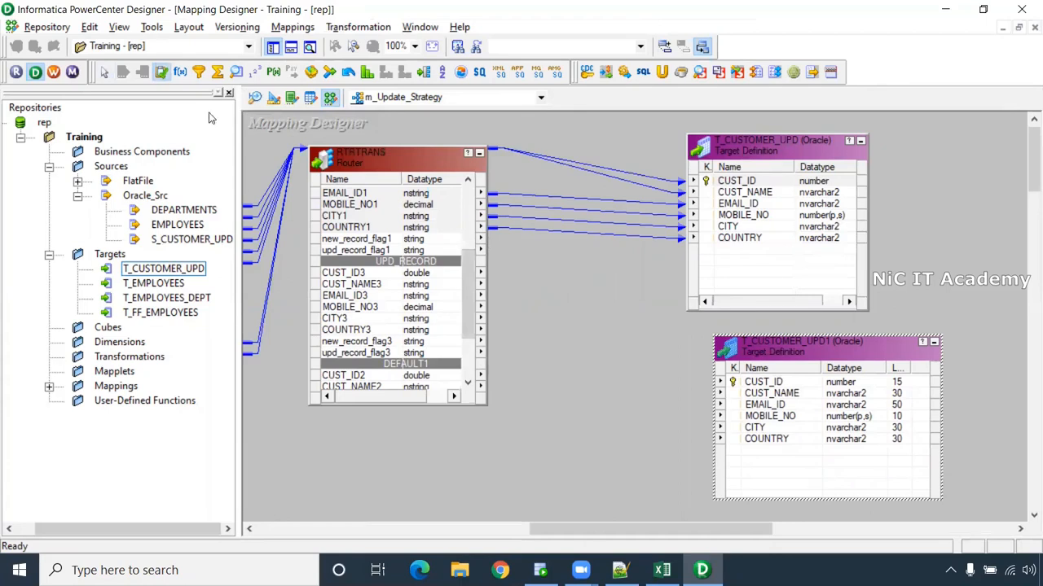
pyautogui.moveTo(676, 494); pyautogui.dragTo(677, 496)
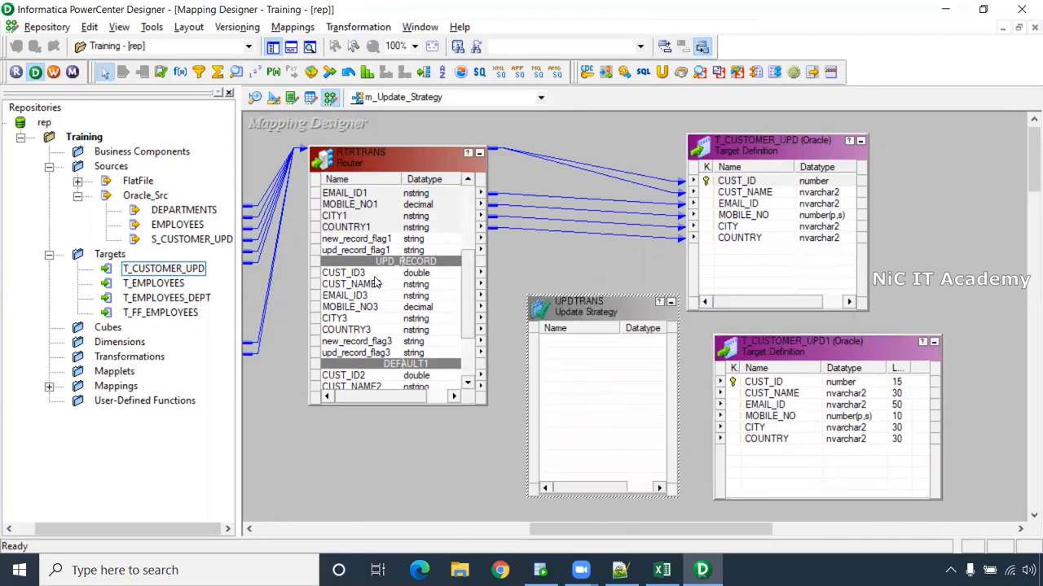
pyautogui.click(375, 277)
pyautogui.keyDown('shift'); pyautogui.click(359, 332); pyautogui.keyUp('shift')
pyautogui.moveTo(356, 278); pyautogui.dragTo(583, 400)
pyautogui.moveTo(589, 316); pyautogui.dragTo(600, 318)
pyautogui.moveTo(782, 347); pyautogui.dragTo(841, 345)
pyautogui.click(599, 348)
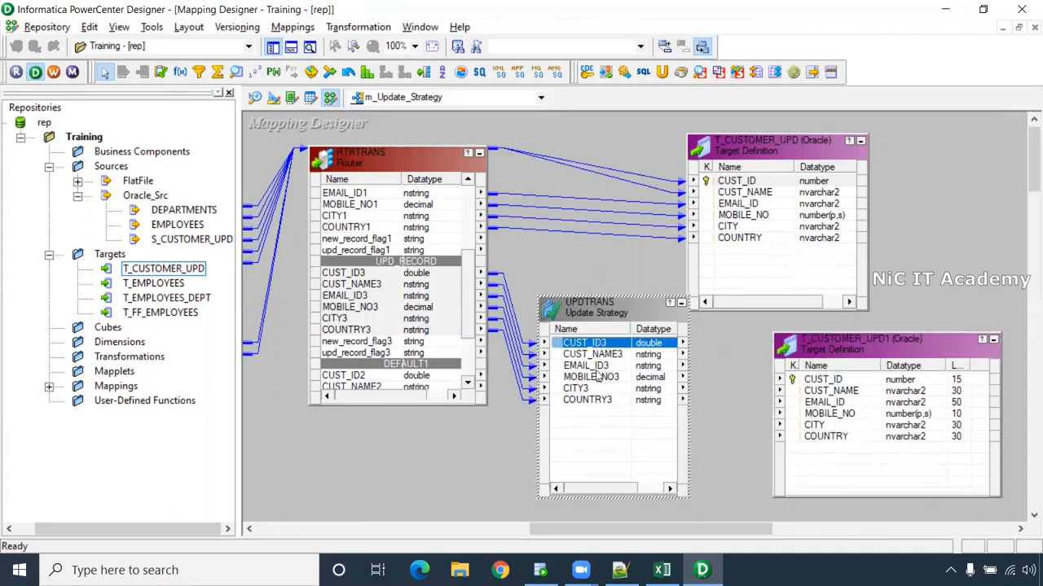
pyautogui.doubleClick(598, 317)
# - Replace UPDTRANS's Update Strategy Expression value 0 with dd_update
pyautogui.click(505, 167)
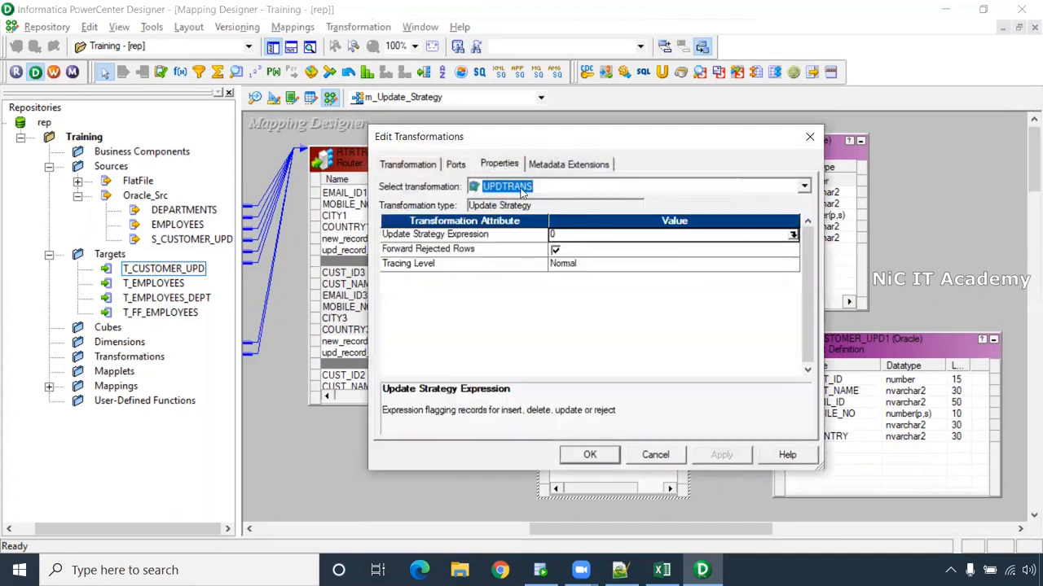
pyautogui.click(792, 235)
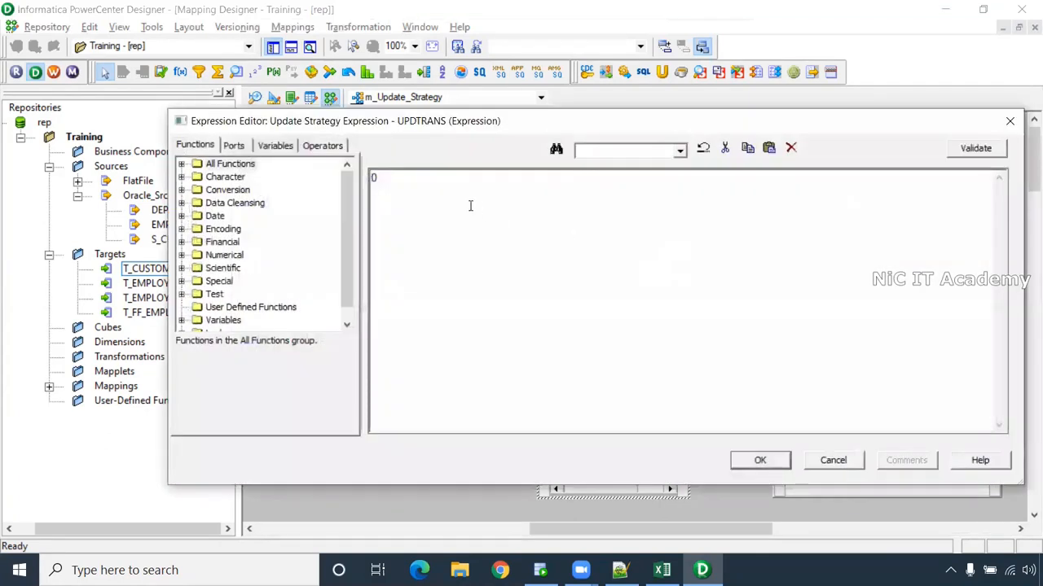
pyautogui.write('dd_update')
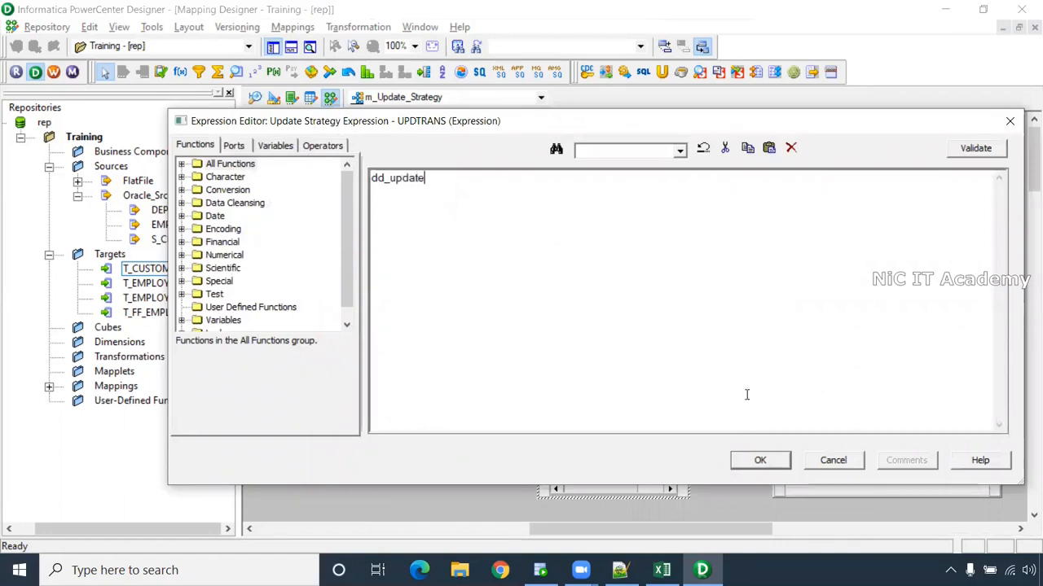
pyautogui.click(761, 461)
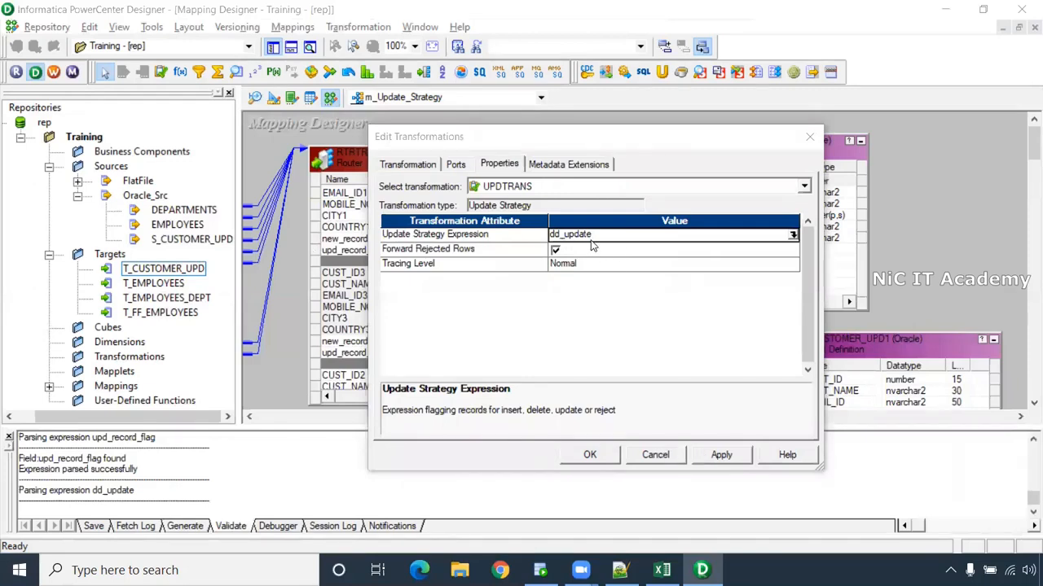
# - Apply the UPDTRANS settings and link its CUST_ID3–COUNTRY3 ports to T_CUSTOMER_UPD1's columns
pyautogui.click(716, 456)
pyautogui.click(589, 455)
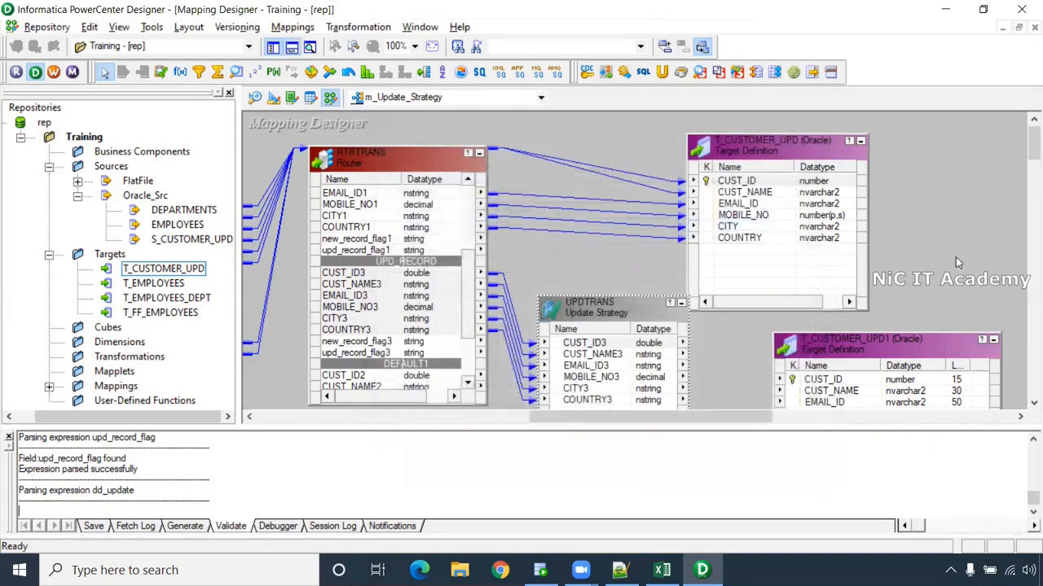
pyautogui.scroll(-2, 1033, 145)
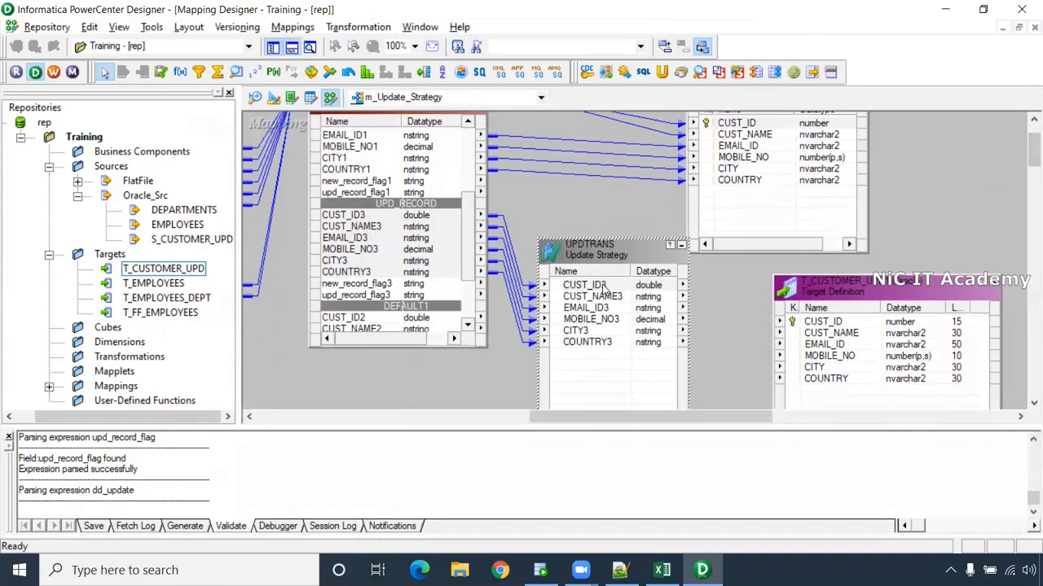
pyautogui.click(605, 291)
pyautogui.keyDown('shift'); pyautogui.click(602, 346); pyautogui.keyUp('shift')
pyautogui.moveTo(580, 291); pyautogui.dragTo(818, 329)
pyautogui.moveTo(745, 386); pyautogui.dragTo(744, 388)
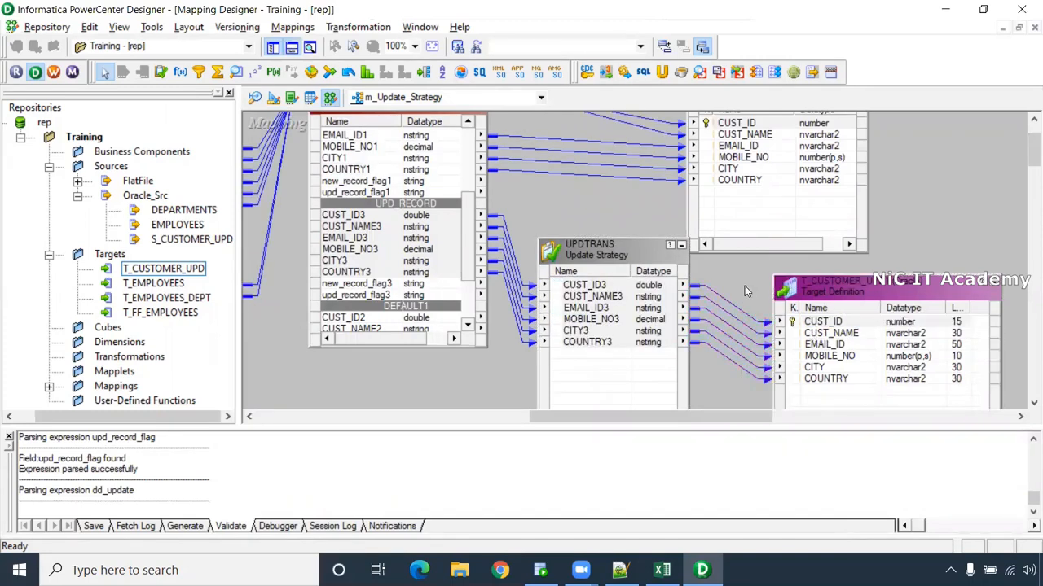
# - Confirm the mapping-valid messages in the log and close the Output window
pyautogui.moveTo(230, 476); pyautogui.dragTo(43, 460)
pyautogui.click(407, 477)
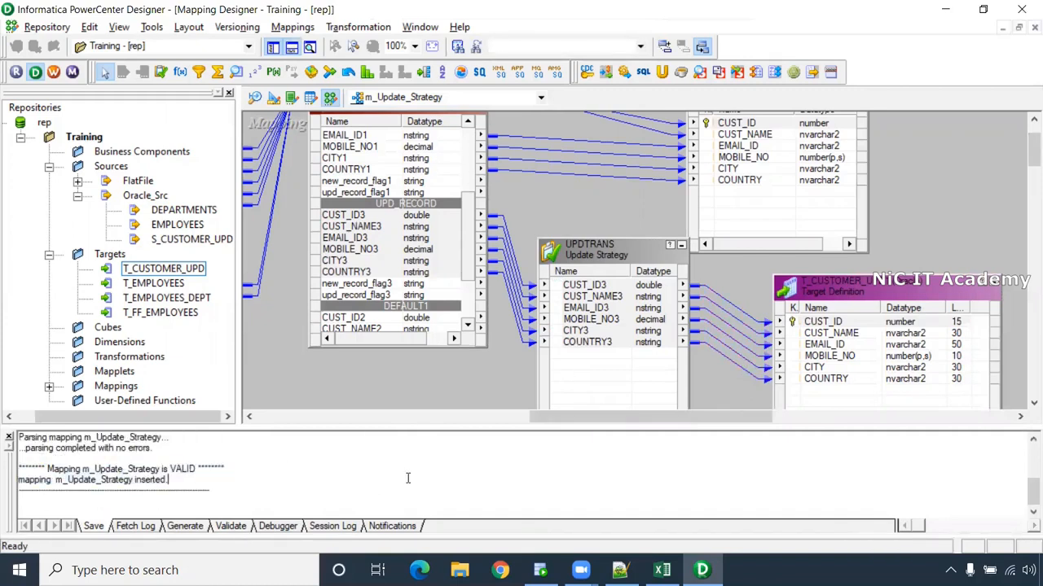
pyautogui.click(308, 49)
# - Scroll across m_Update_Strategy from LKPTRANS to UPDTRANS, then launch Workflow Manager
pyautogui.moveTo(601, 528)
pyautogui.mouseDown()
pyautogui.moveTo(448, 519)
pyautogui.moveTo(588, 537)
pyautogui.mouseUp()
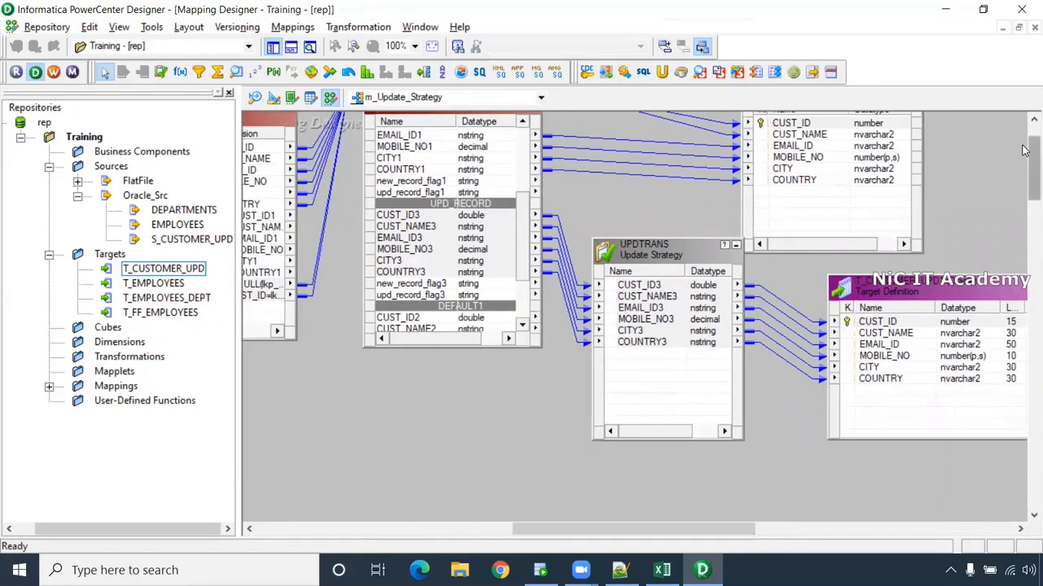
pyautogui.moveTo(1024, 150); pyautogui.dragTo(1026, 137)
pyautogui.moveTo(727, 526); pyautogui.dragTo(596, 527)
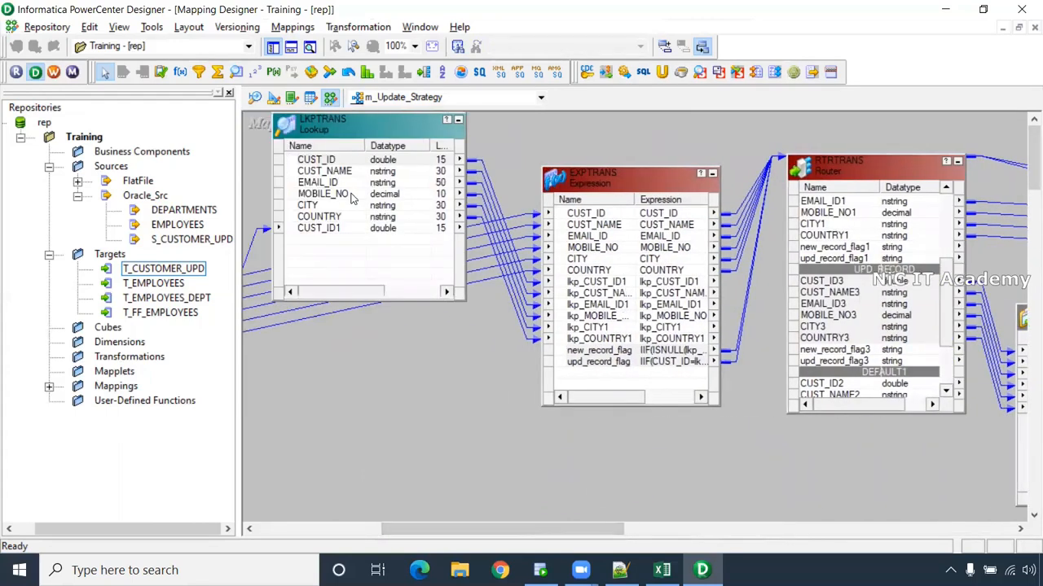
pyautogui.moveTo(526, 529); pyautogui.dragTo(610, 528)
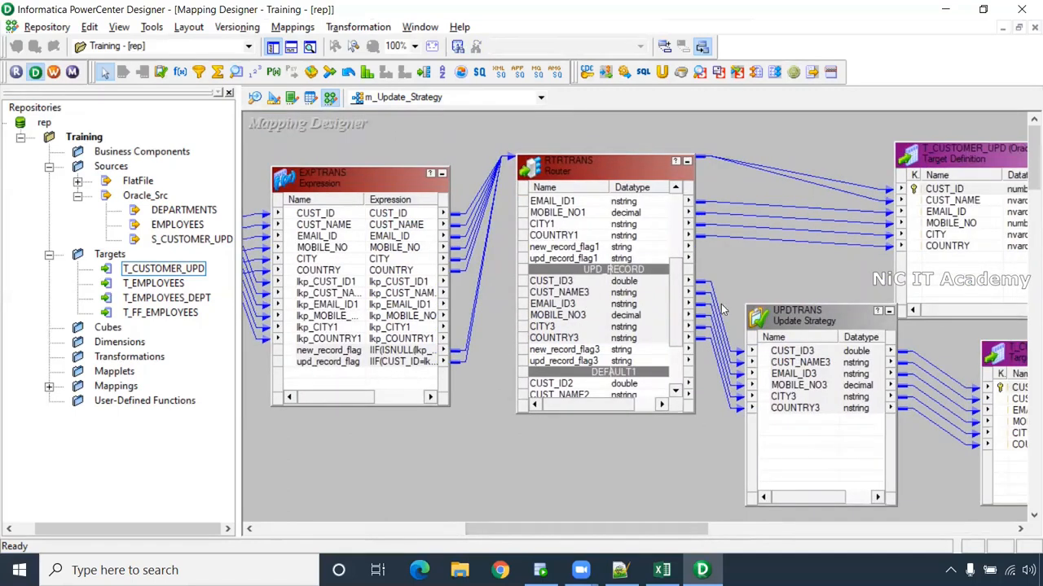
pyautogui.moveTo(682, 531)
pyautogui.mouseDown()
pyautogui.moveTo(619, 531)
pyautogui.moveTo(675, 530)
pyautogui.mouseUp()
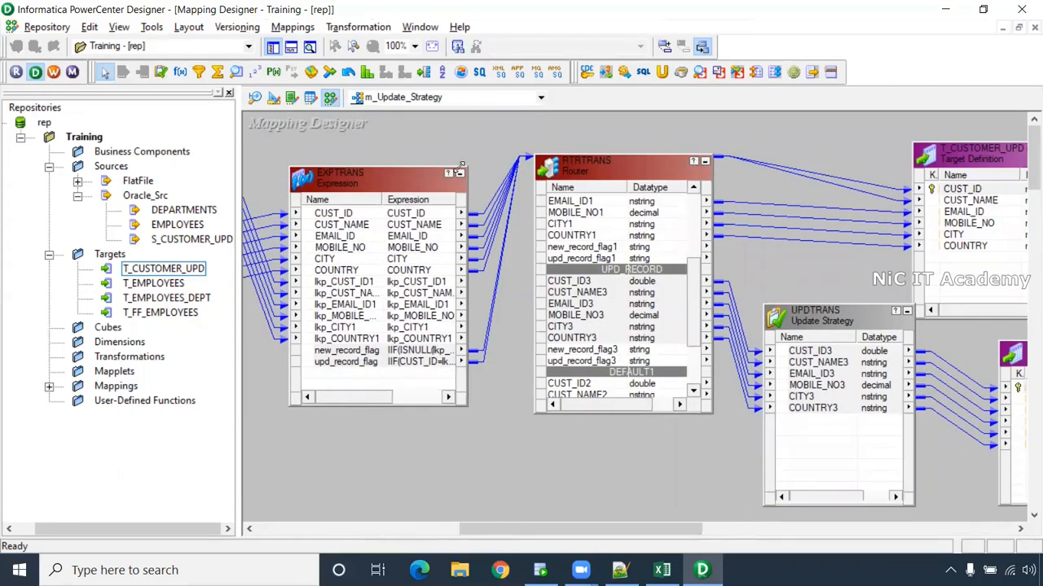
pyautogui.click(54, 72)
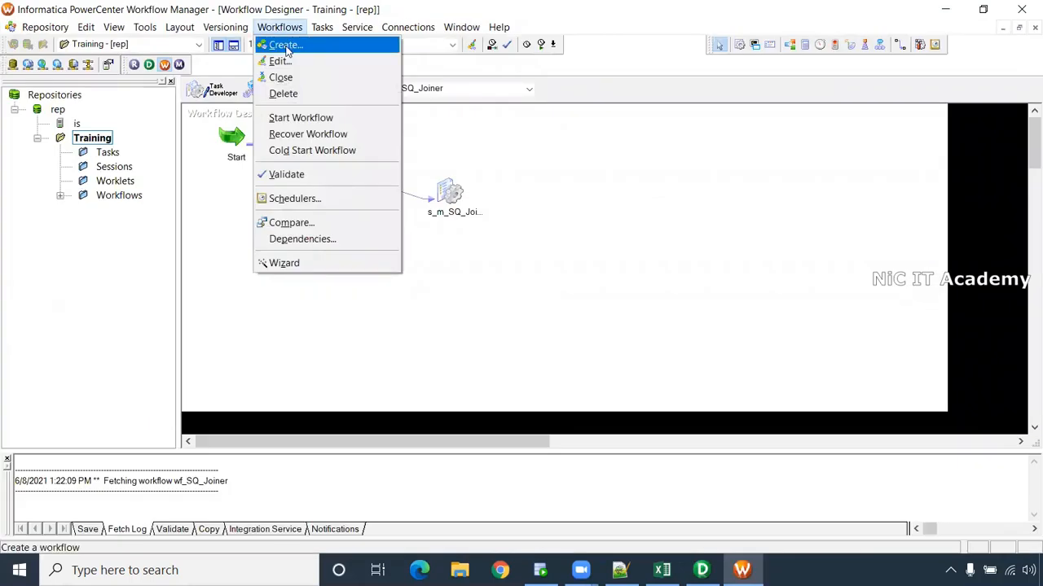
# - Create workflow wf_Update_strategy with a session for the m_Update_Strategy mapping
pyautogui.click(285, 42)
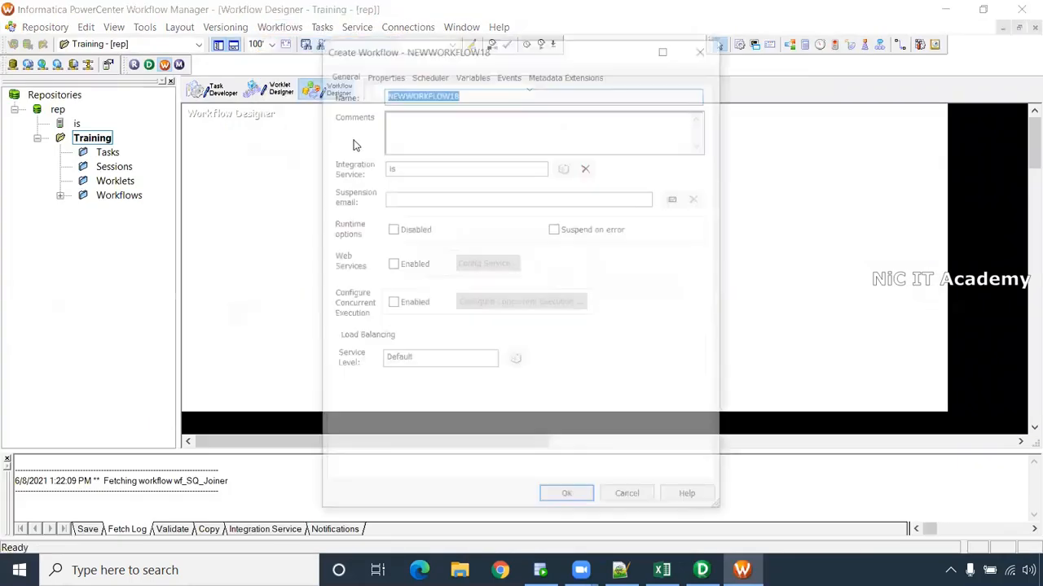
pyautogui.write('wf_Update_strategy')
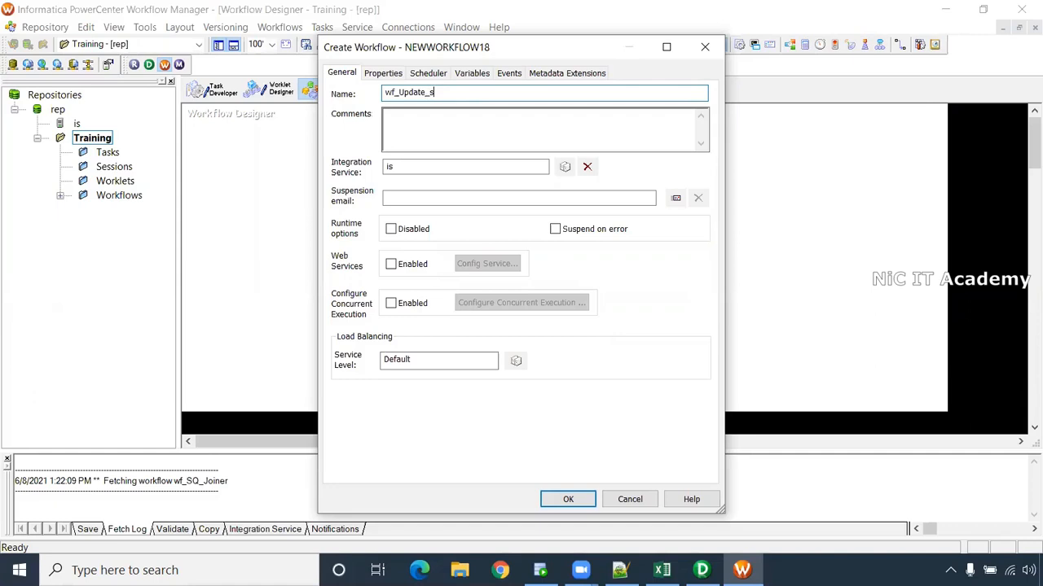
pyautogui.press('Return')
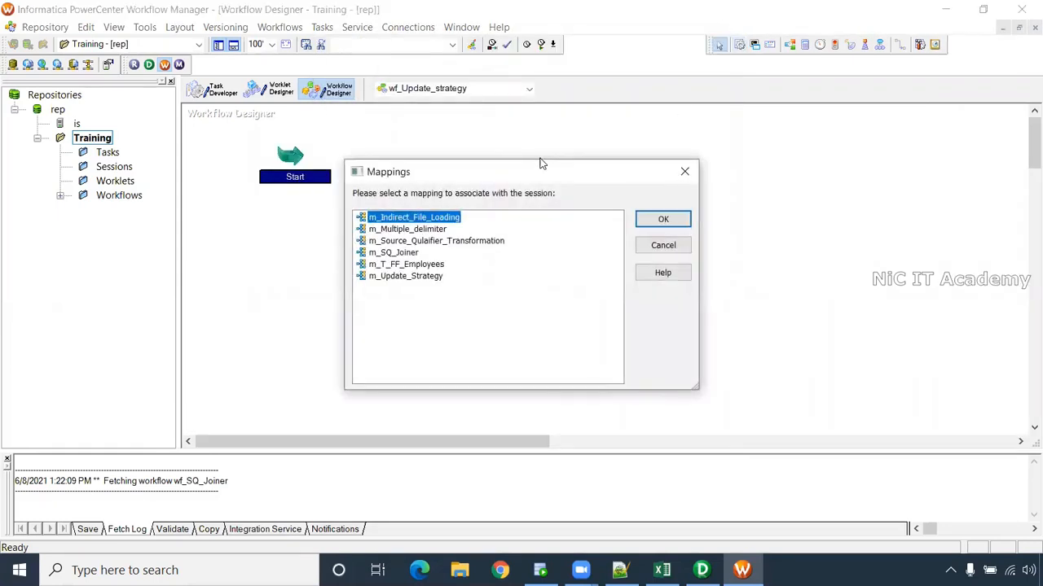
pyautogui.click(421, 276)
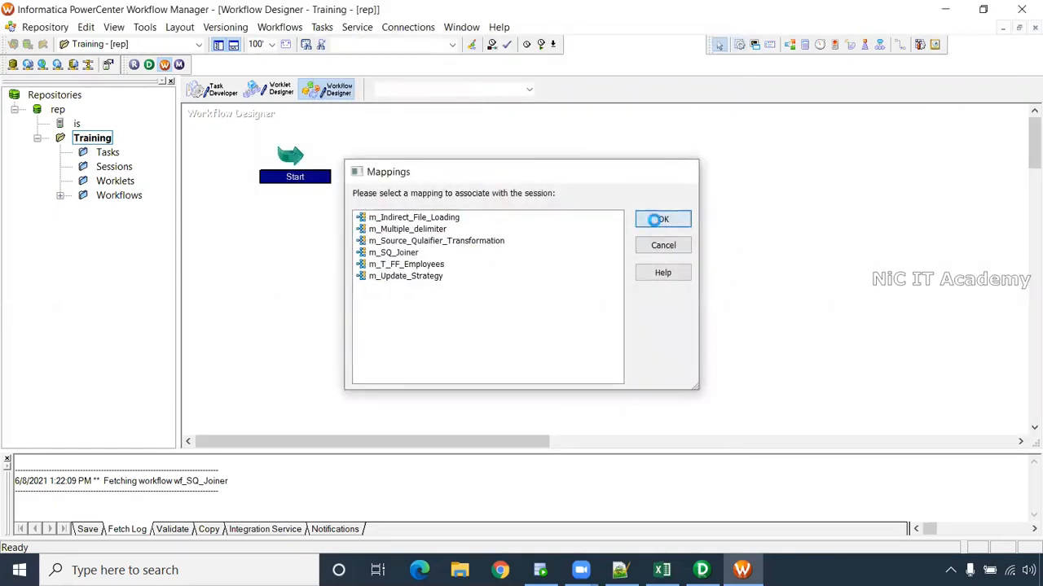
pyautogui.click(662, 220)
# - Set the T_CUSTOMER_UPD1 and T_CUSTOMER_UPD target connections to Oracle_Tgt in the session
pyautogui.doubleClick(575, 172)
pyautogui.click(447, 101)
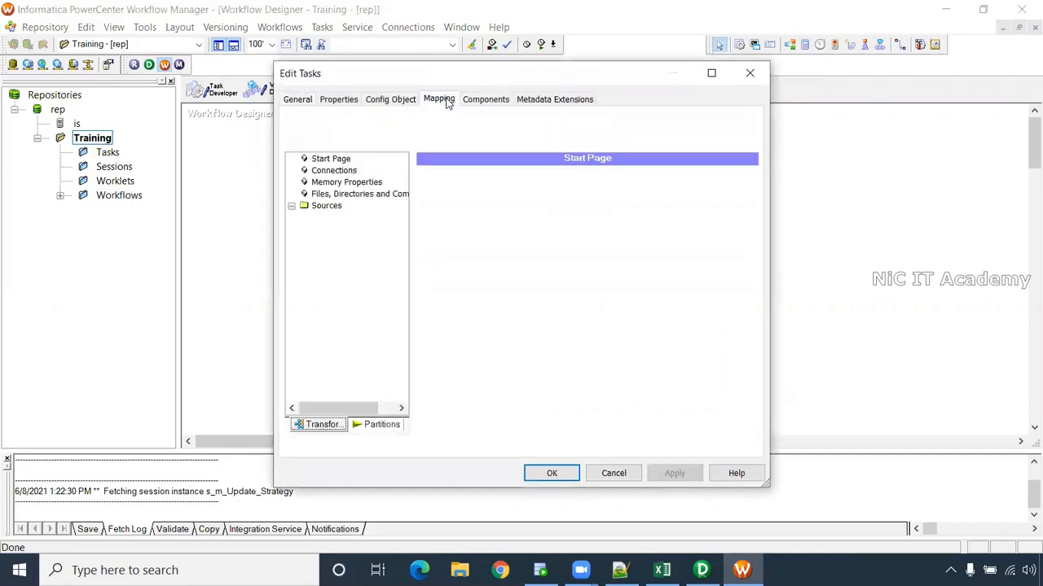
pyautogui.click(365, 217)
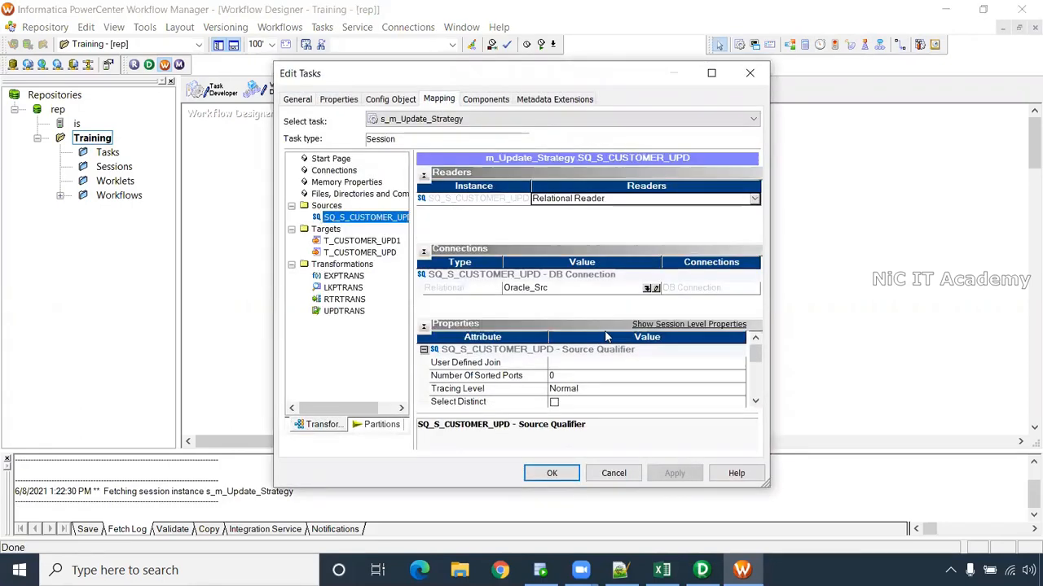
pyautogui.click(358, 241)
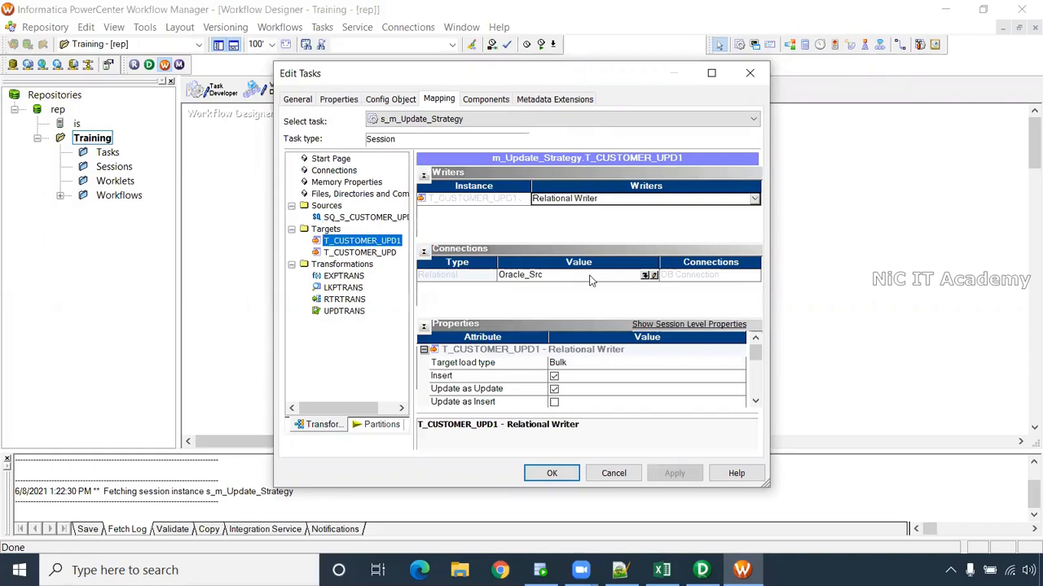
pyautogui.click(649, 275)
pyautogui.click(473, 290)
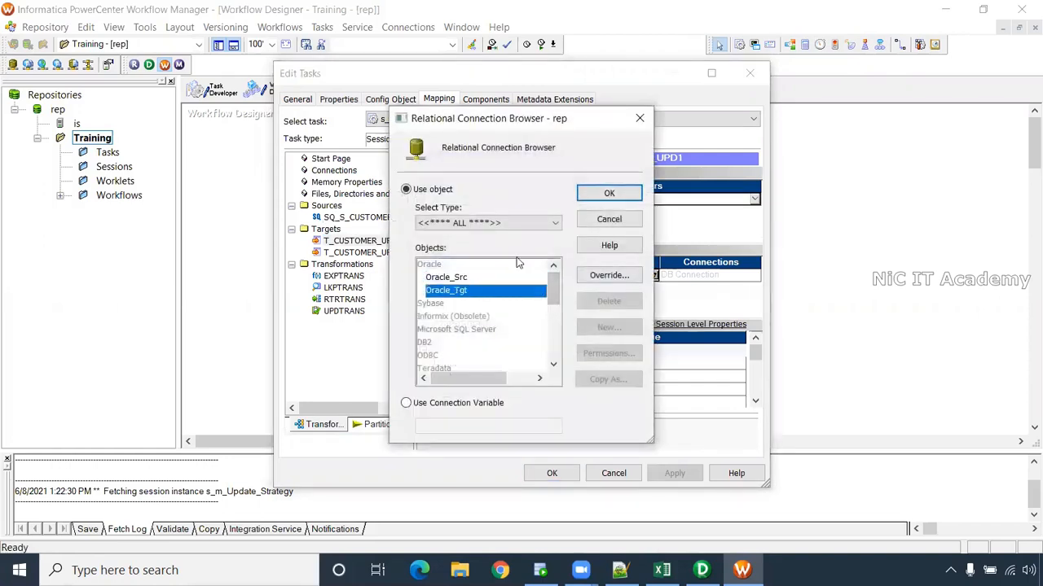
pyautogui.click(633, 192)
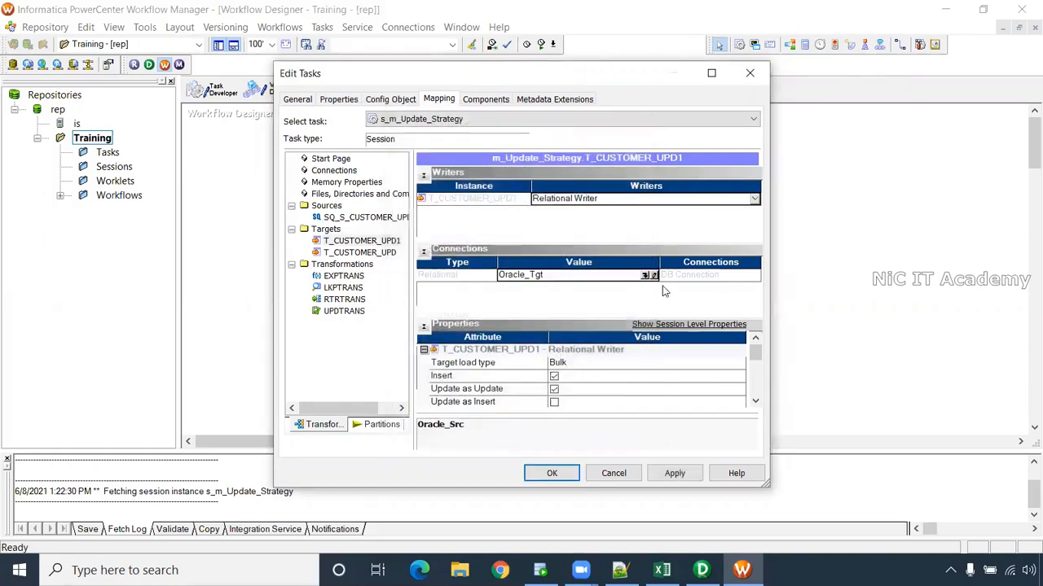
pyautogui.click(395, 254)
pyautogui.click(650, 275)
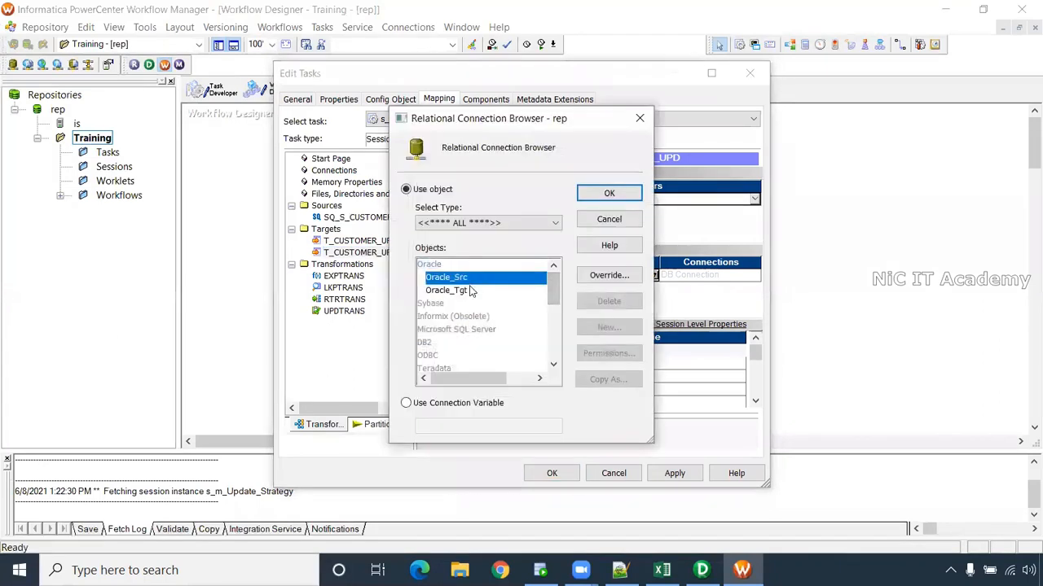
pyautogui.click(473, 290)
pyautogui.click(603, 193)
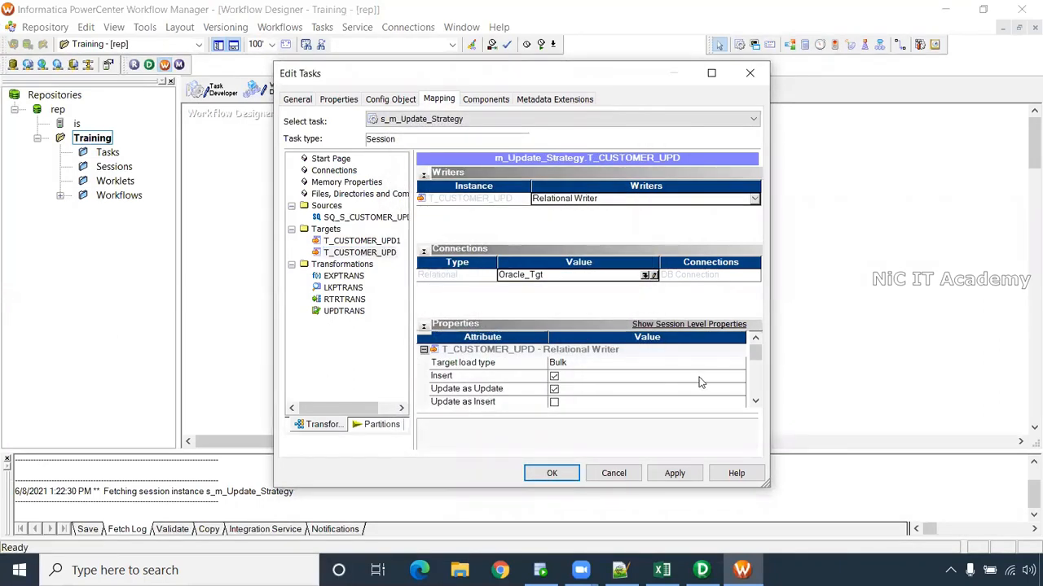
# - Set the LKPTRANS lookup connection to Oracle_Tgt and apply the session changes
pyautogui.click(755, 364)
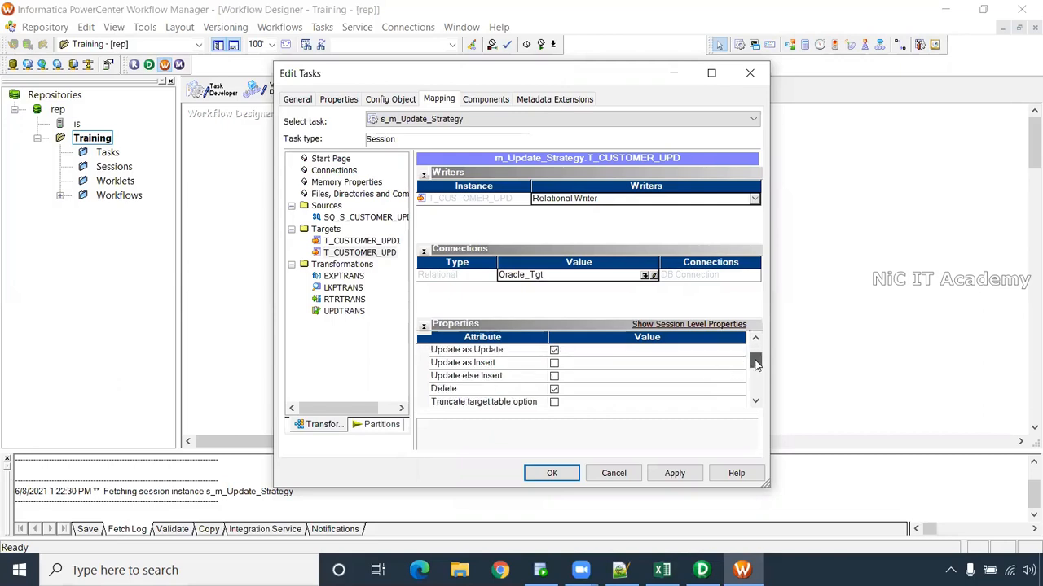
pyautogui.moveTo(757, 364); pyautogui.dragTo(757, 371)
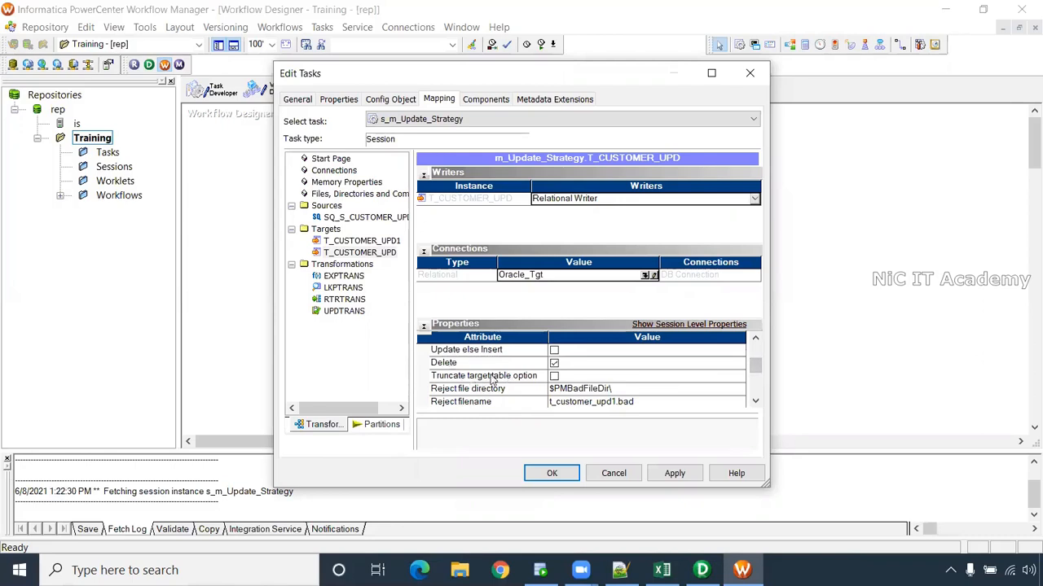
pyautogui.click(342, 287)
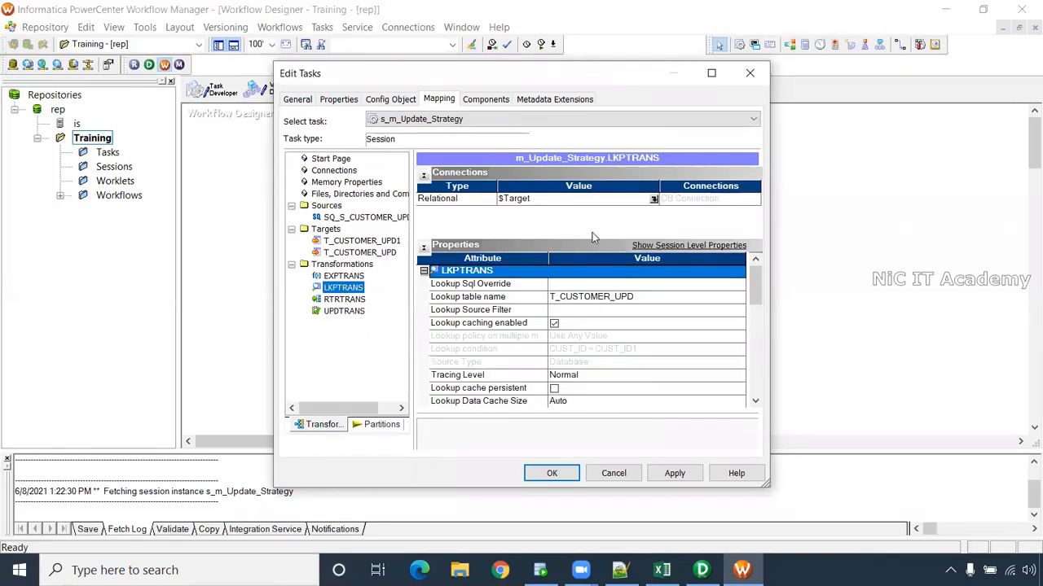
pyautogui.click(655, 200)
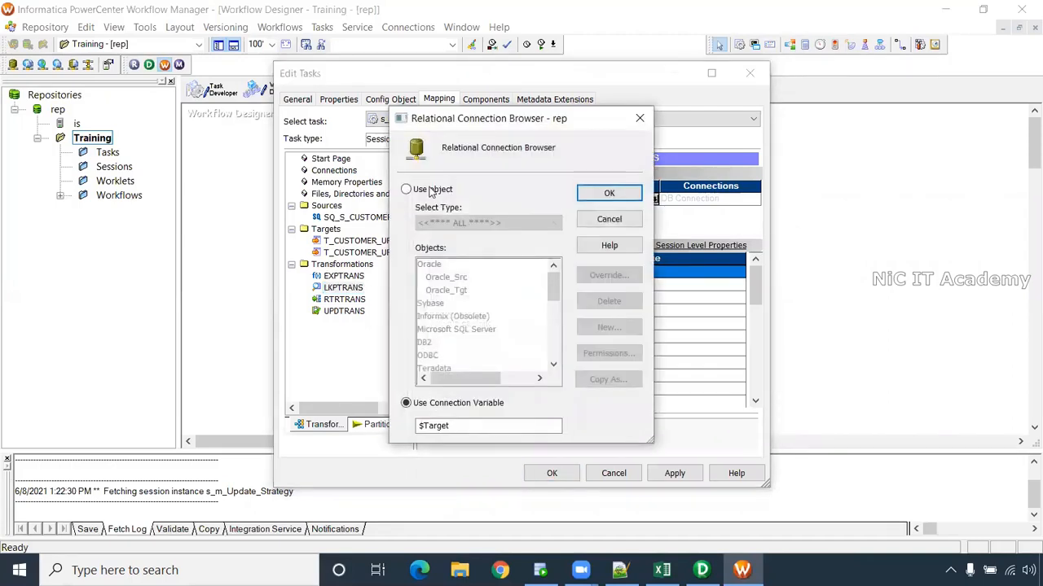
pyautogui.click(430, 189)
pyautogui.click(445, 291)
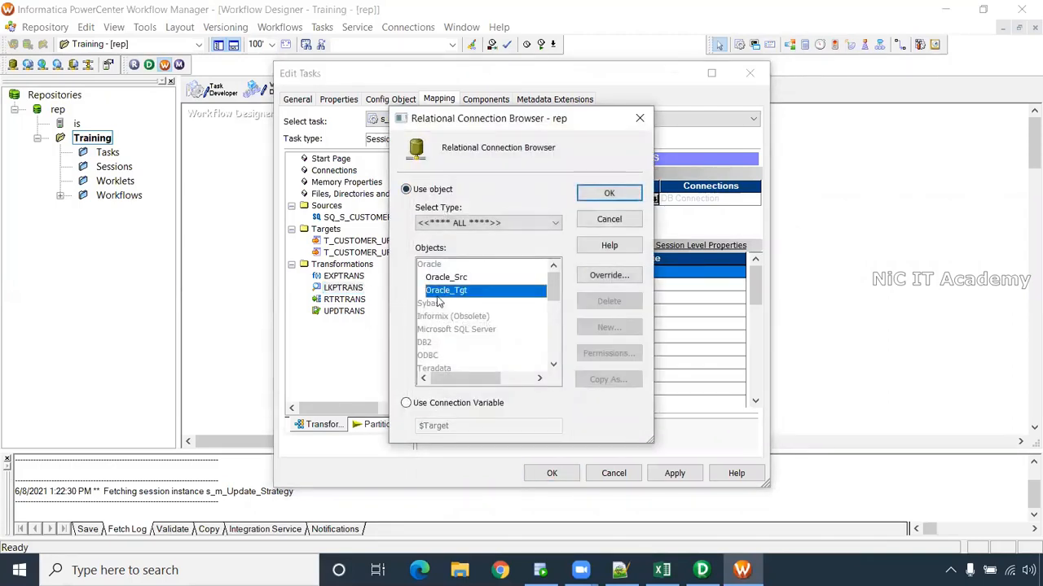
pyautogui.click(609, 194)
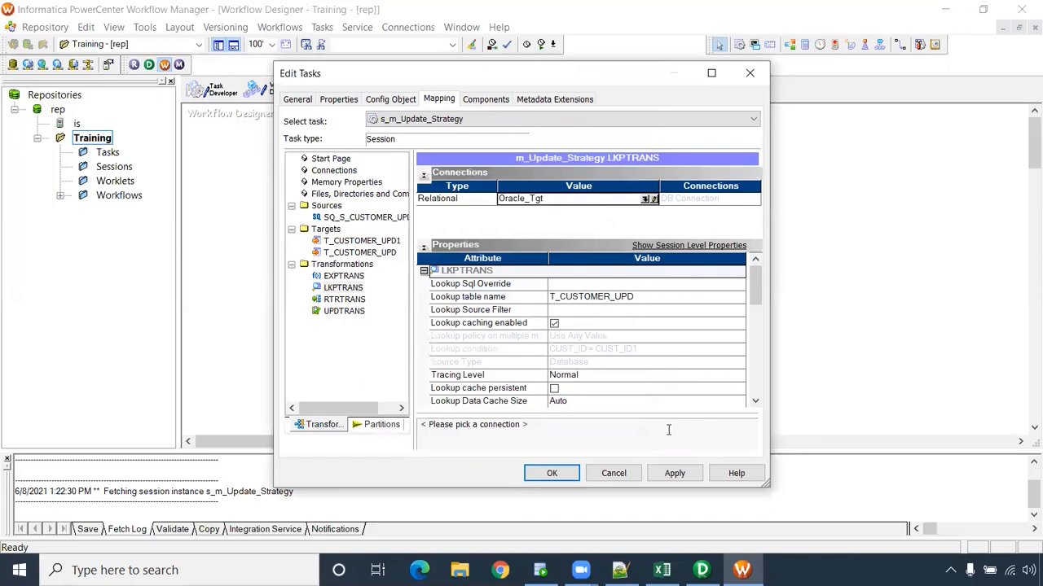
pyautogui.click(675, 474)
# - Save wf_Update_strategy, confirm its VALID message, and switch to SQL Developer's t_customer_upd script
pyautogui.click(542, 473)
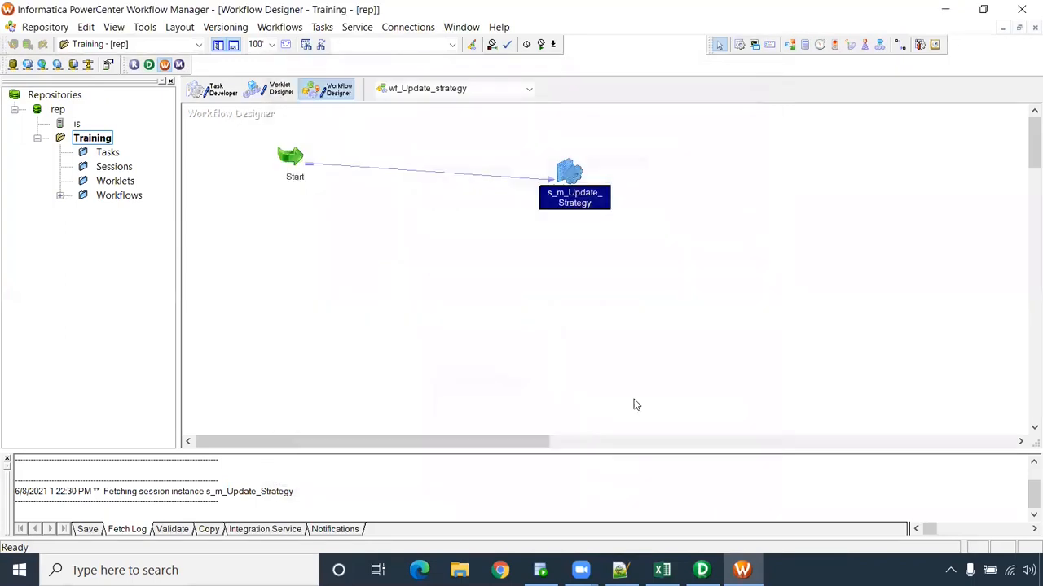
pyautogui.hotkey('ctrl', 's')
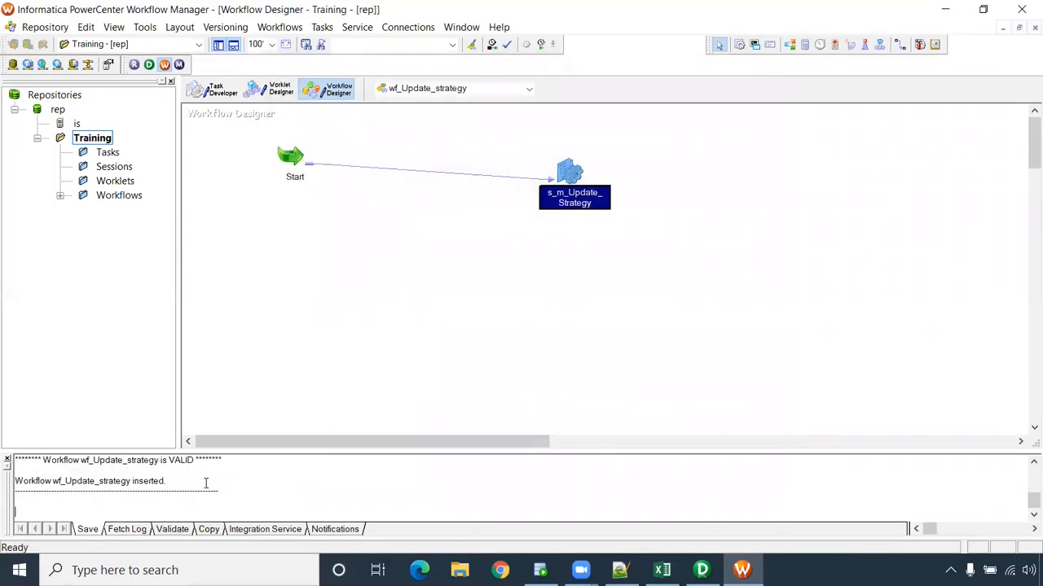
pyautogui.moveTo(252, 466); pyautogui.dragTo(92, 463)
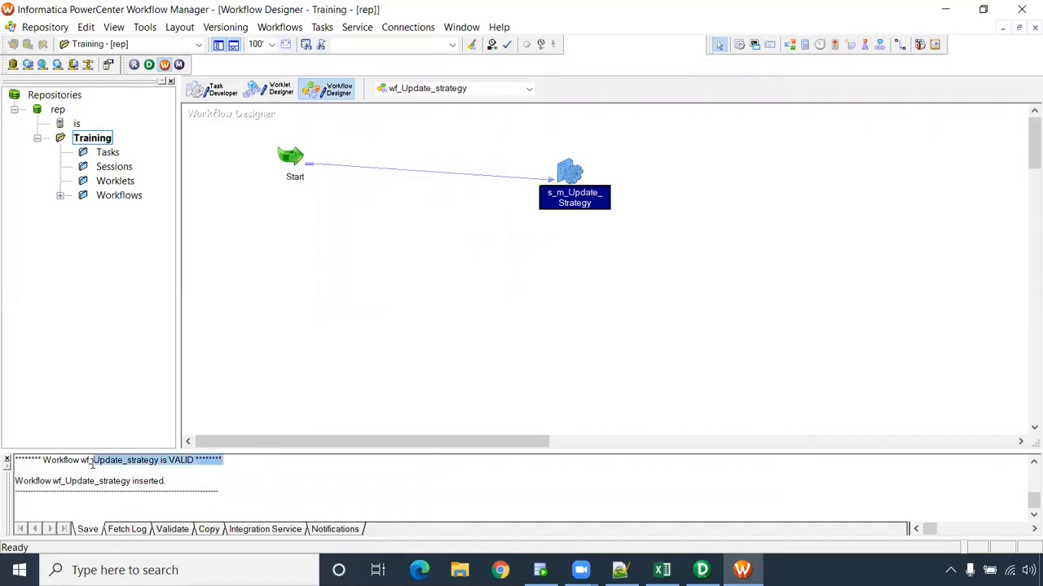
pyautogui.click(400, 343)
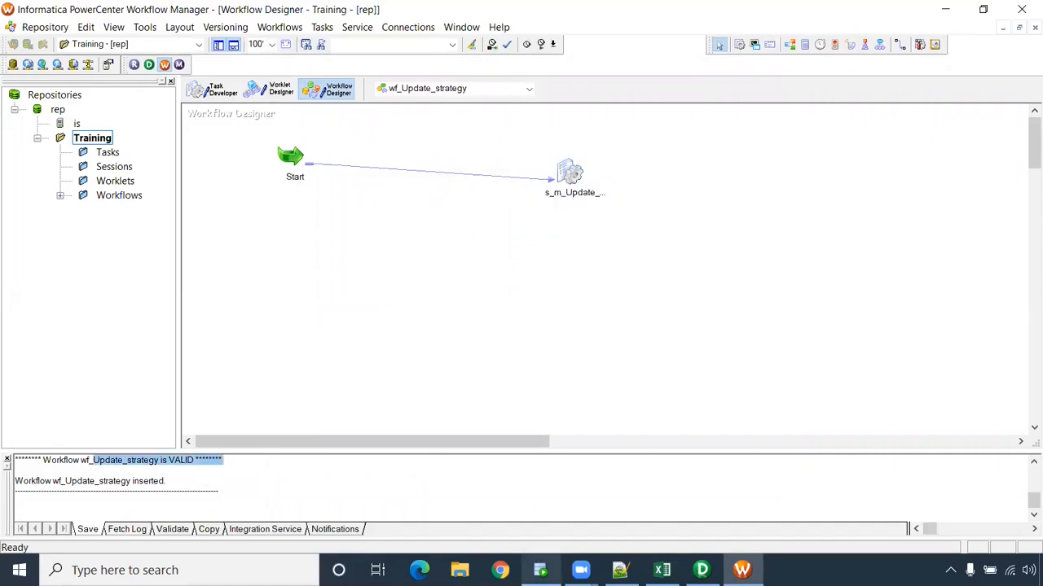
pyautogui.click(540, 570)
pyautogui.doubleClick(340, 127)
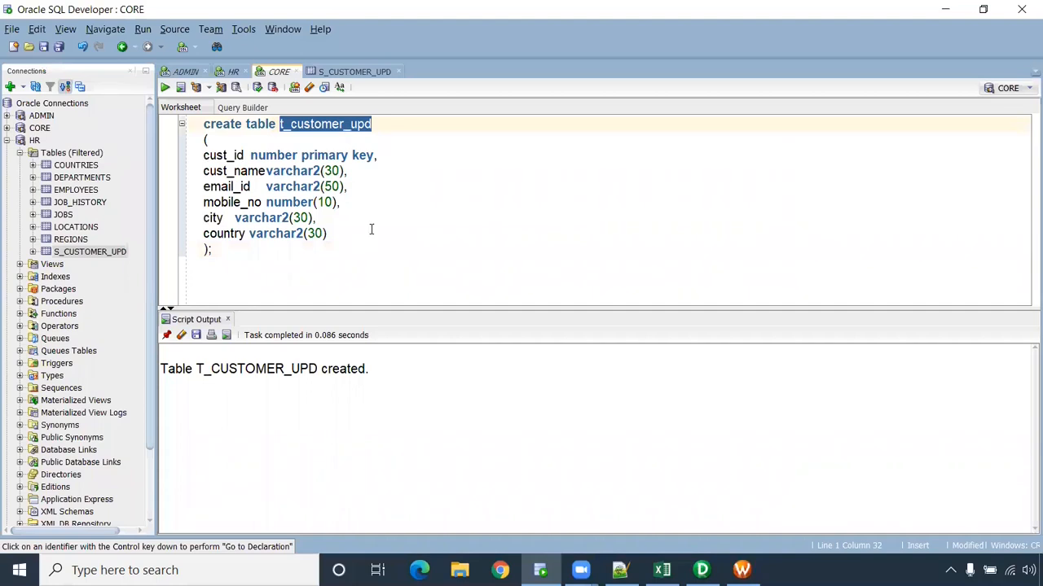
# - Run select * from t_customer_upd; in the CORE worksheet, then review the HR source rows
pyautogui.click(275, 270)
pyautogui.press('Return')
pyautogui.write('sele')
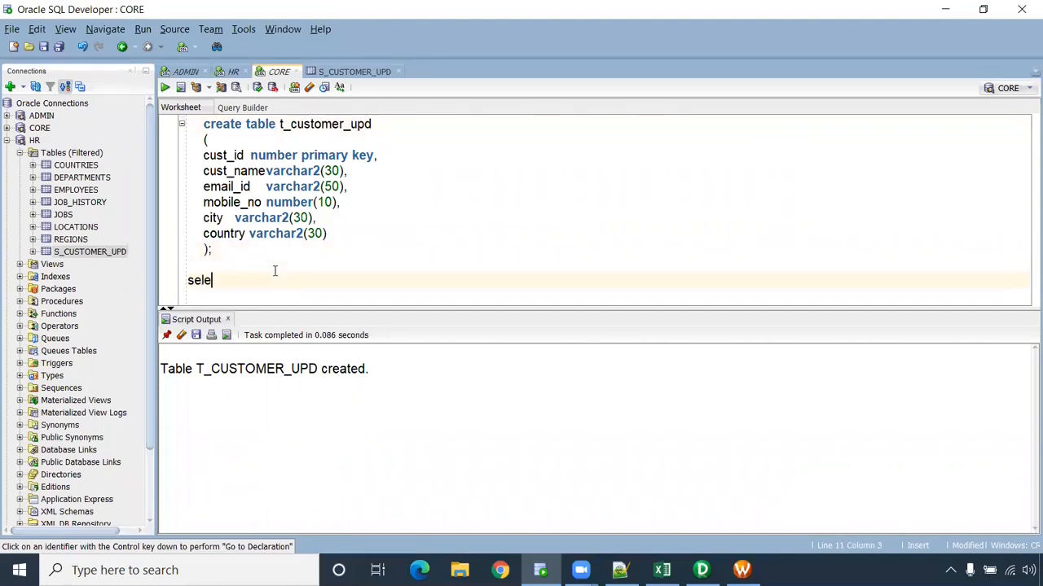
pyautogui.write('ct * from t_customer_upd;')
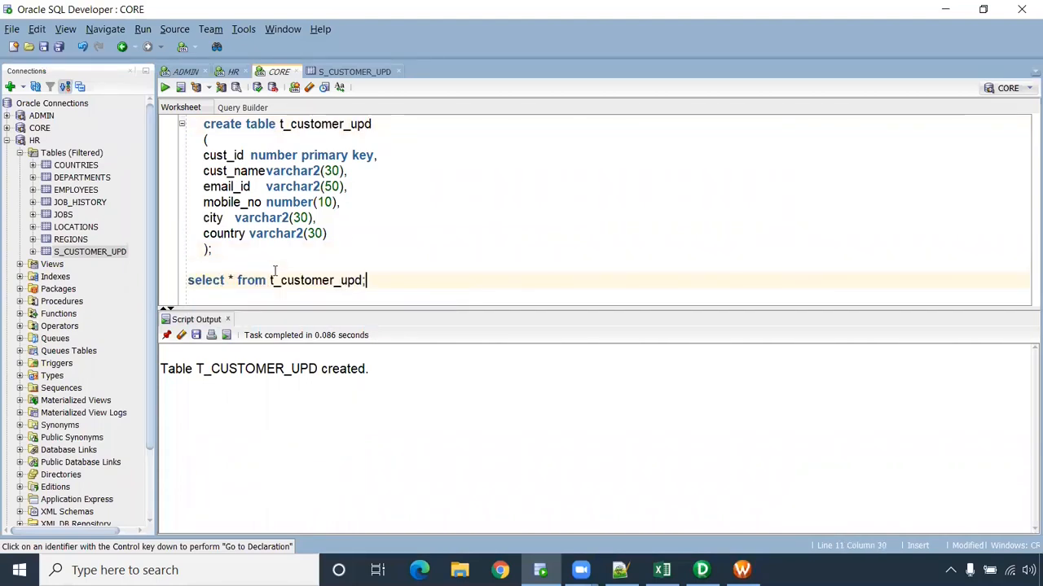
pyautogui.hotkey('ctrl', 'Return')
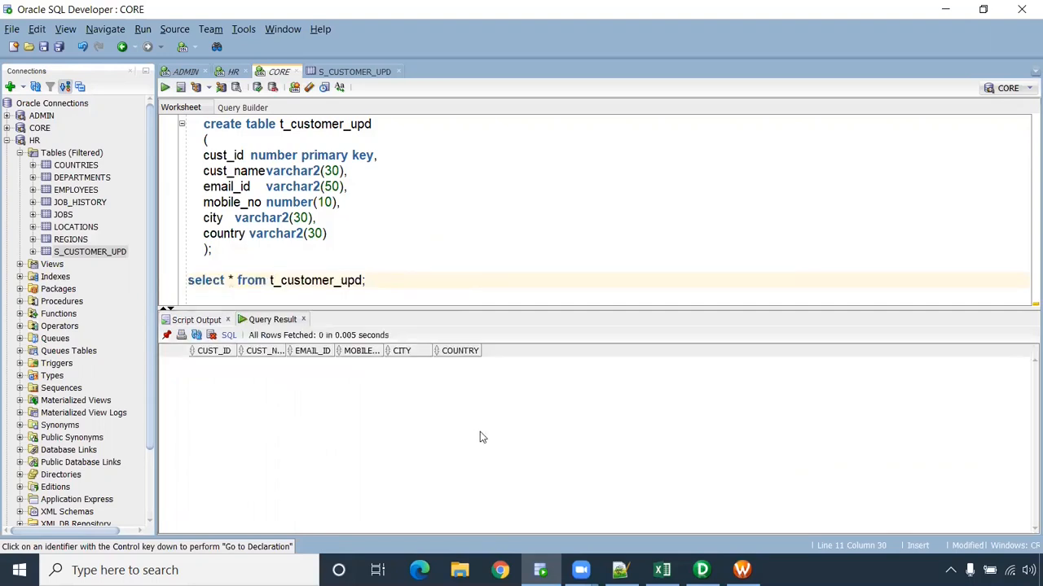
pyautogui.click(231, 71)
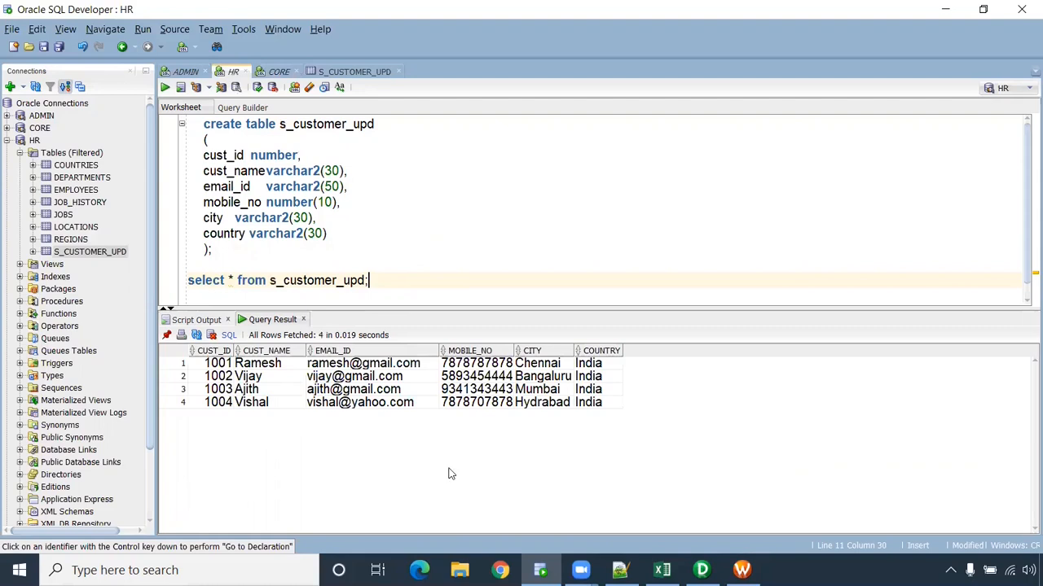
pyautogui.click(741, 570)
# - Start wf_Update_strategy and open its session run in Workflow Monitor
pyautogui.rightClick(458, 200)
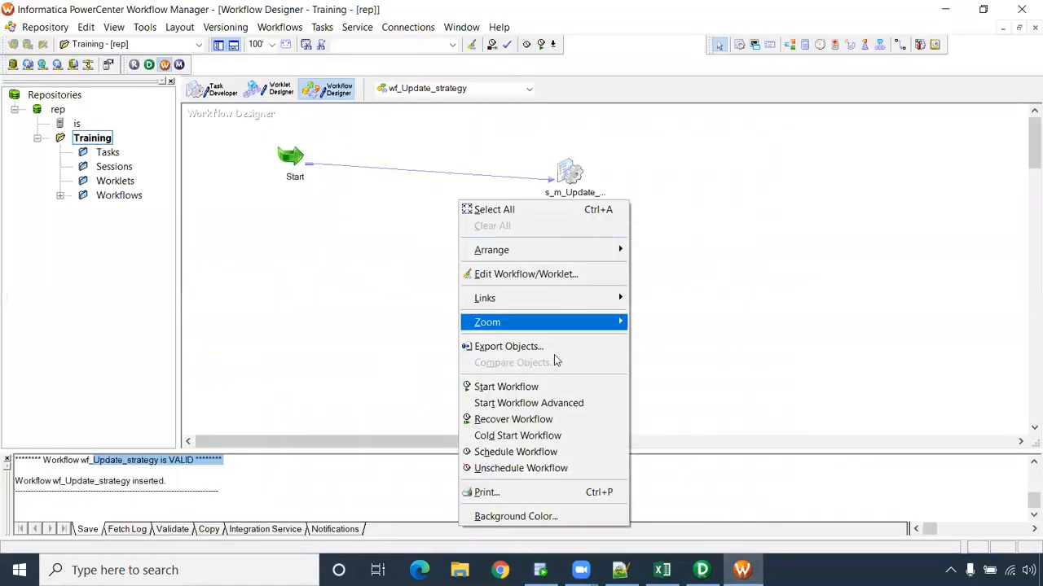
pyautogui.click(506, 386)
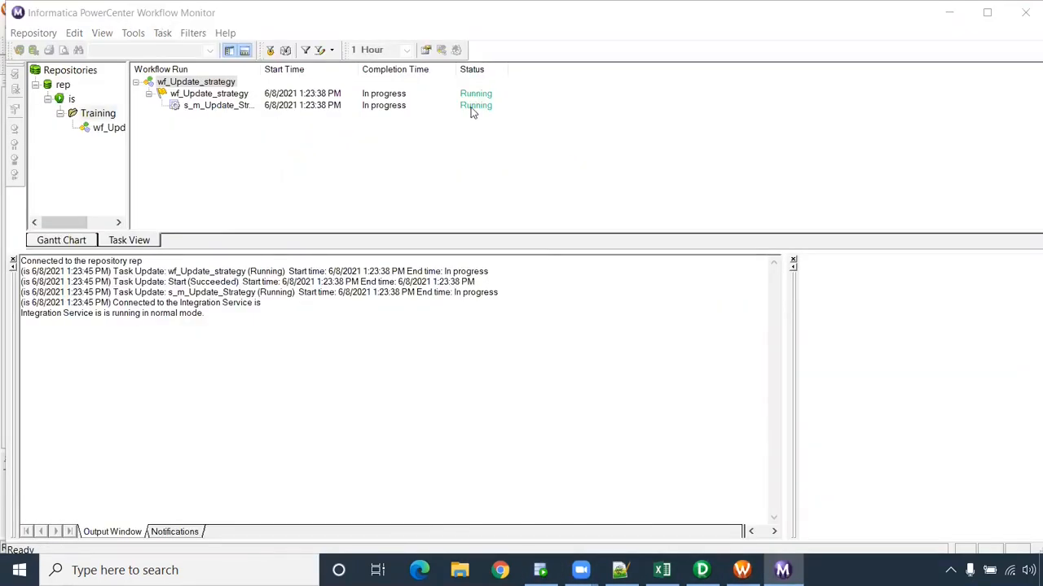
pyautogui.click(13, 261)
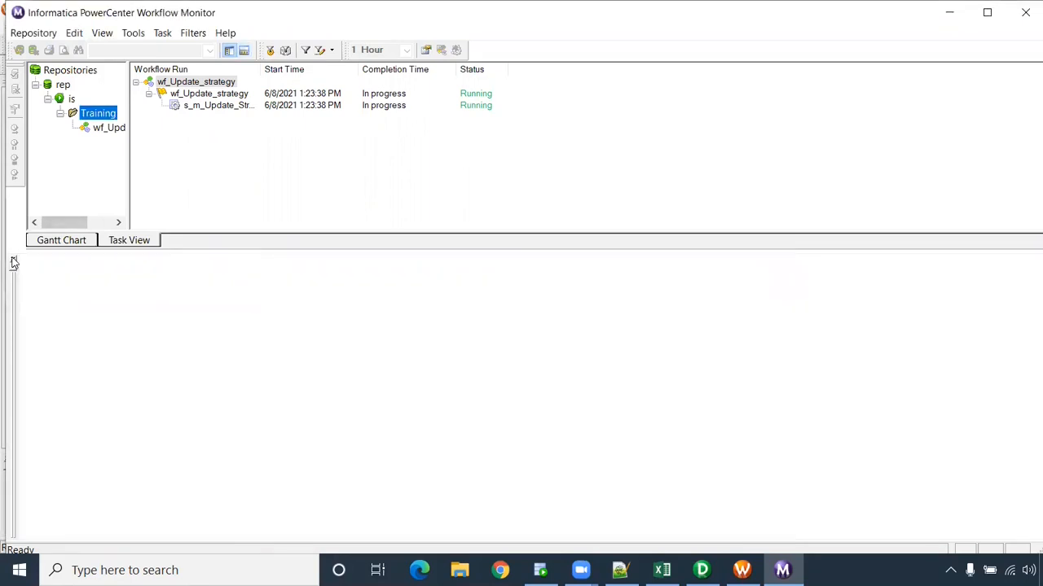
pyautogui.click(105, 128)
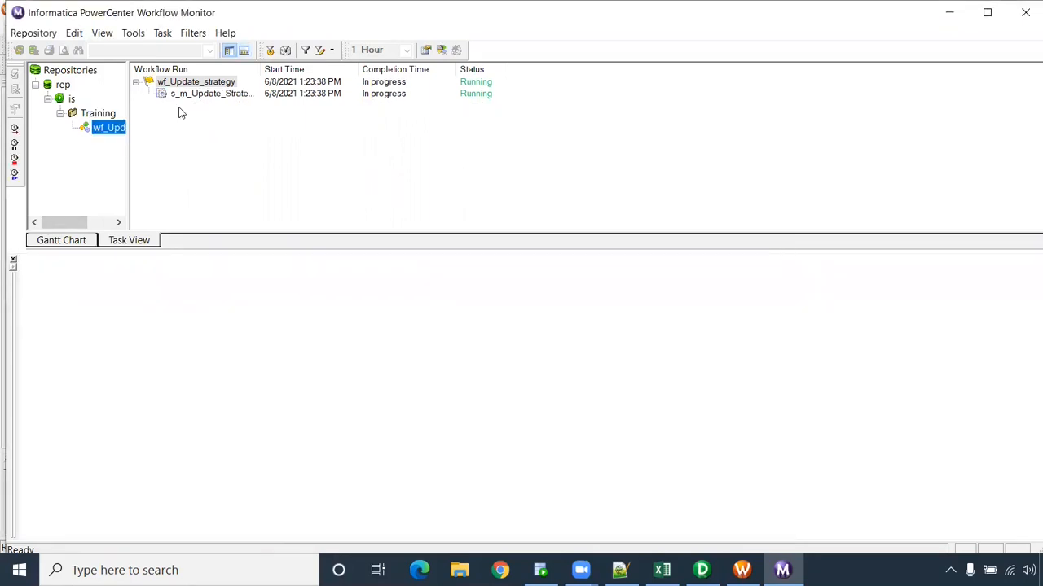
pyautogui.click(191, 96)
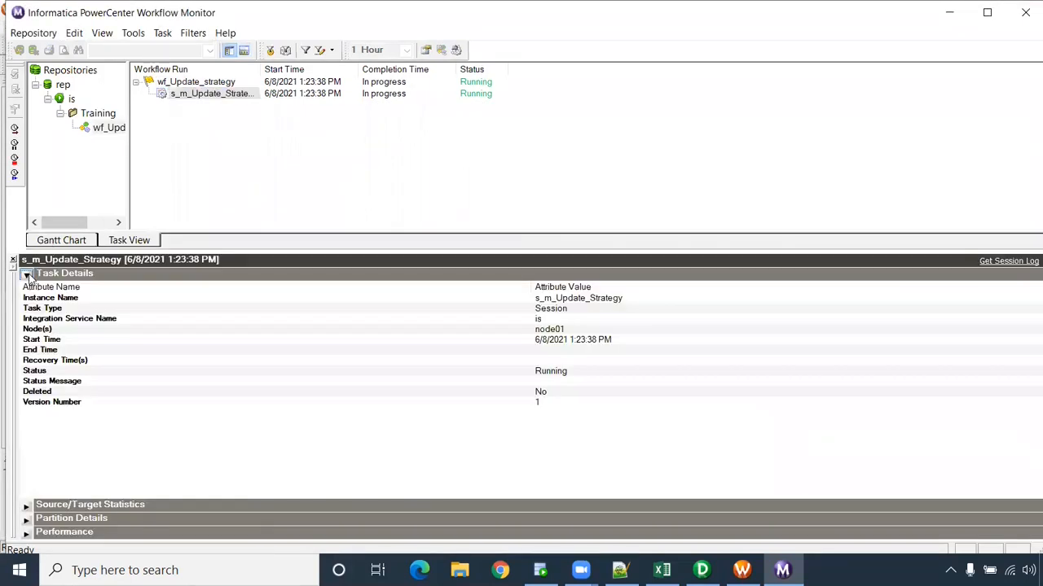
pyautogui.click(26, 274)
# - Check row counts for SQ_S_CUSTOMER_UPD, T_CUSTOMER_UPD and T_CUSTOMER_UPD1: 4 loaded, none rejected
pyautogui.click(26, 288)
pyautogui.click(241, 313)
pyautogui.click(238, 325)
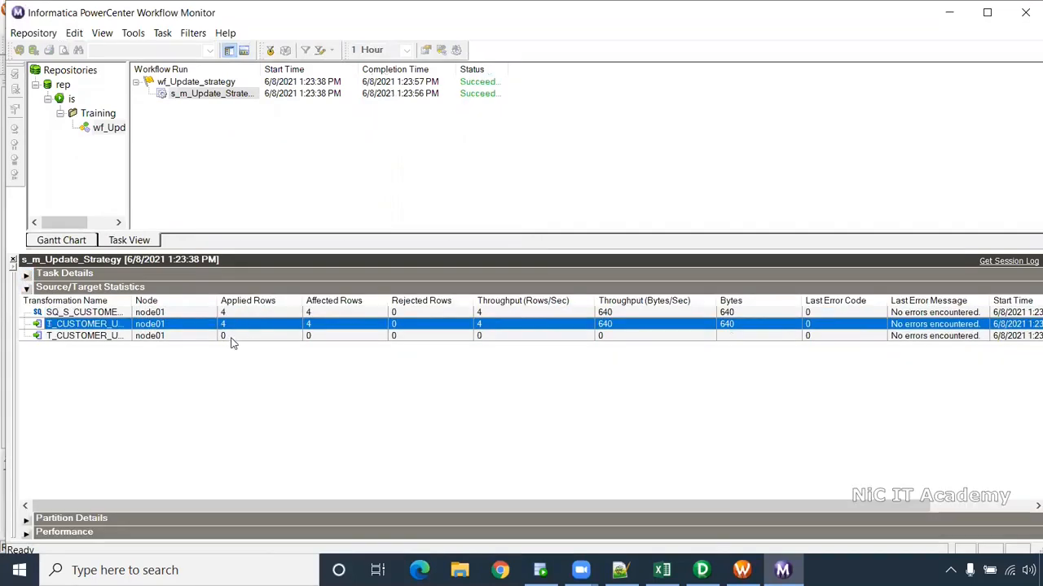
pyautogui.click(235, 337)
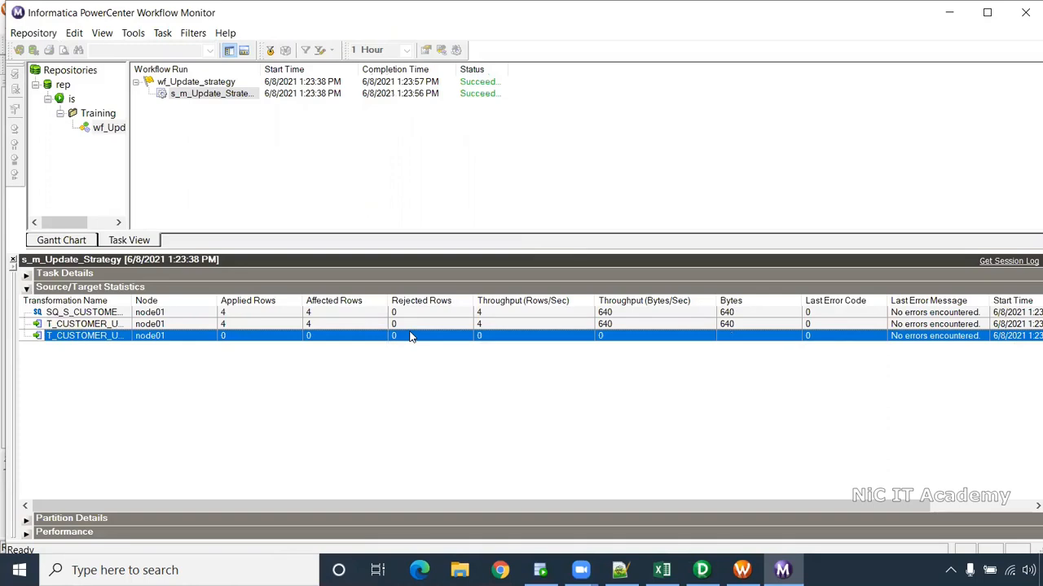
pyautogui.moveTo(132, 301); pyautogui.dragTo(171, 301)
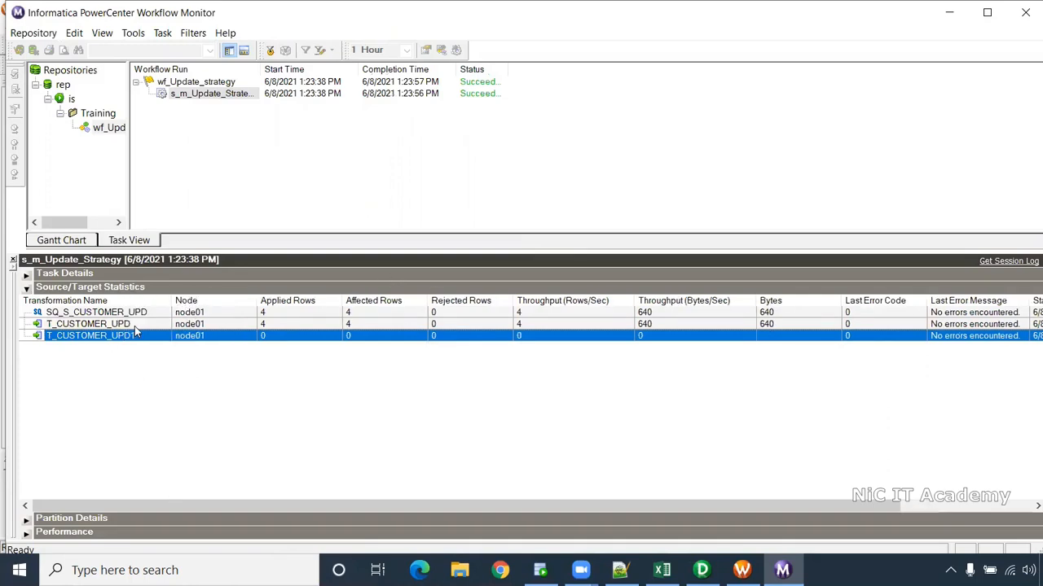
pyautogui.click(139, 325)
pyautogui.click(140, 337)
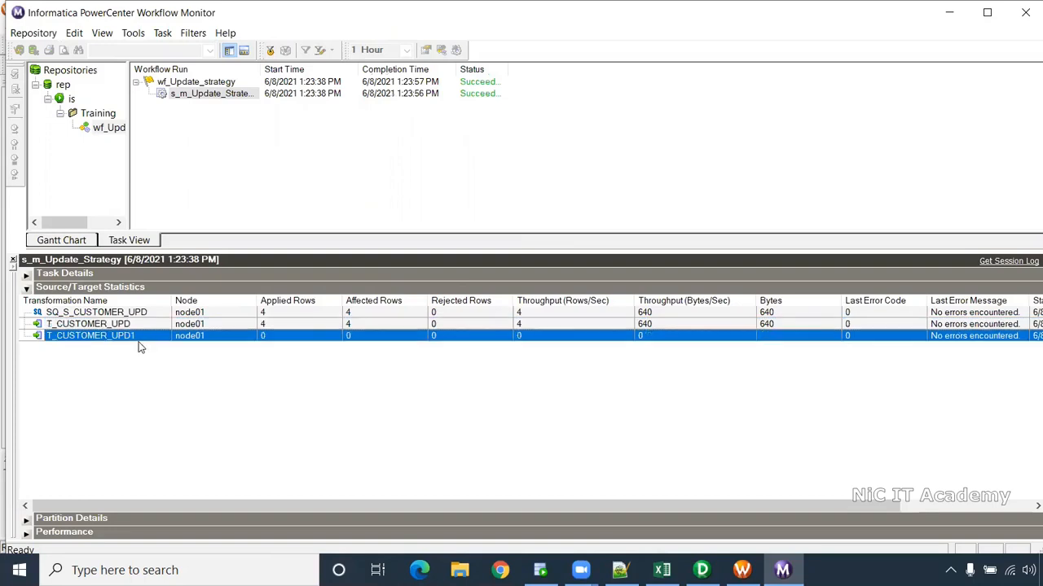
pyautogui.click(282, 315)
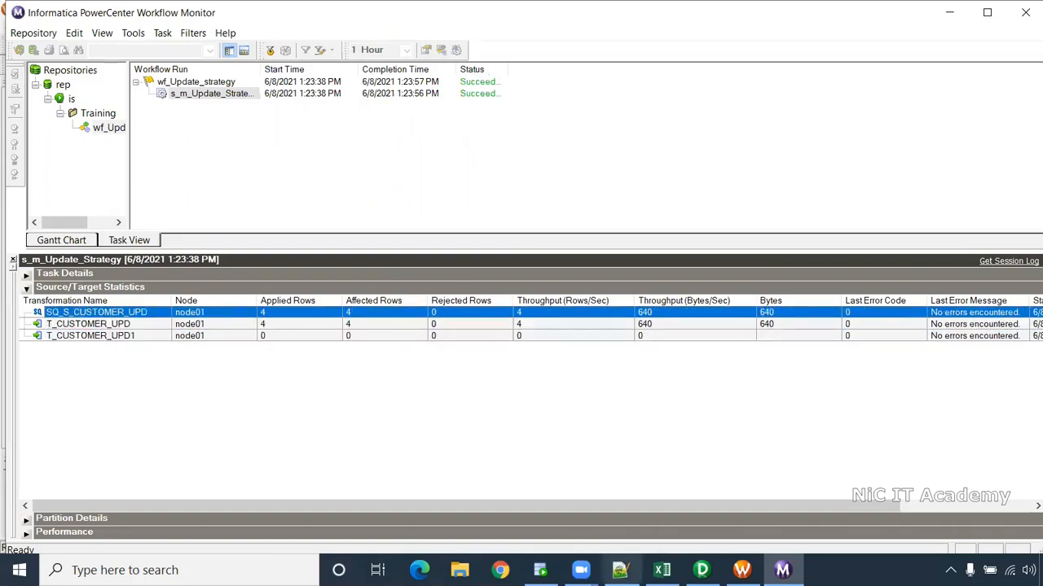
# - Rerun the t_customer_upd query in SQL Developer, showing the four loaded customer rows
pyautogui.click(540, 570)
pyautogui.moveTo(410, 283); pyautogui.dragTo(188, 280)
pyautogui.click(280, 73)
pyautogui.hotkey('ctrl', 'Return')
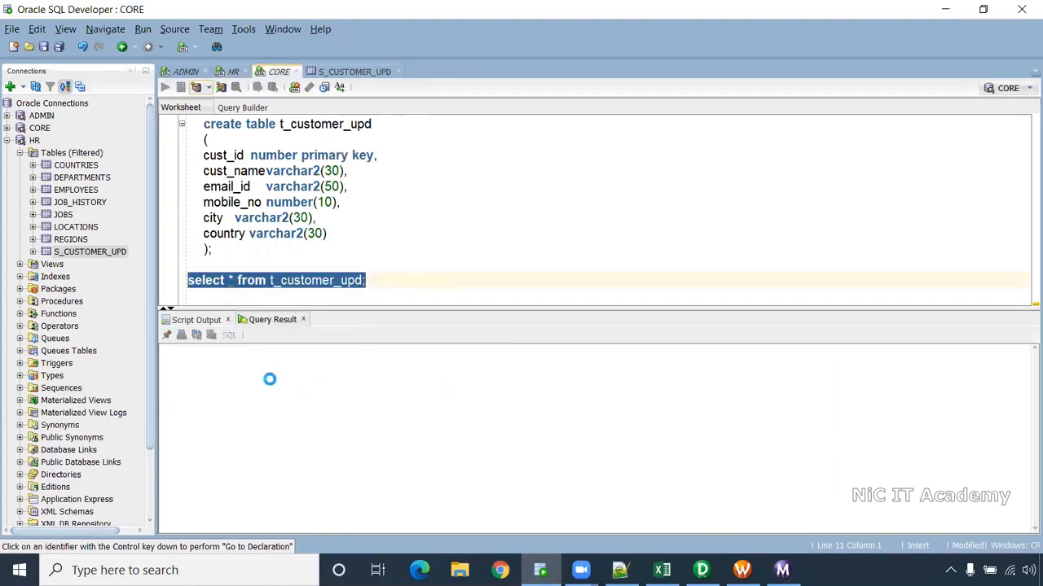
pyautogui.moveTo(230, 363); pyautogui.dragTo(574, 412)
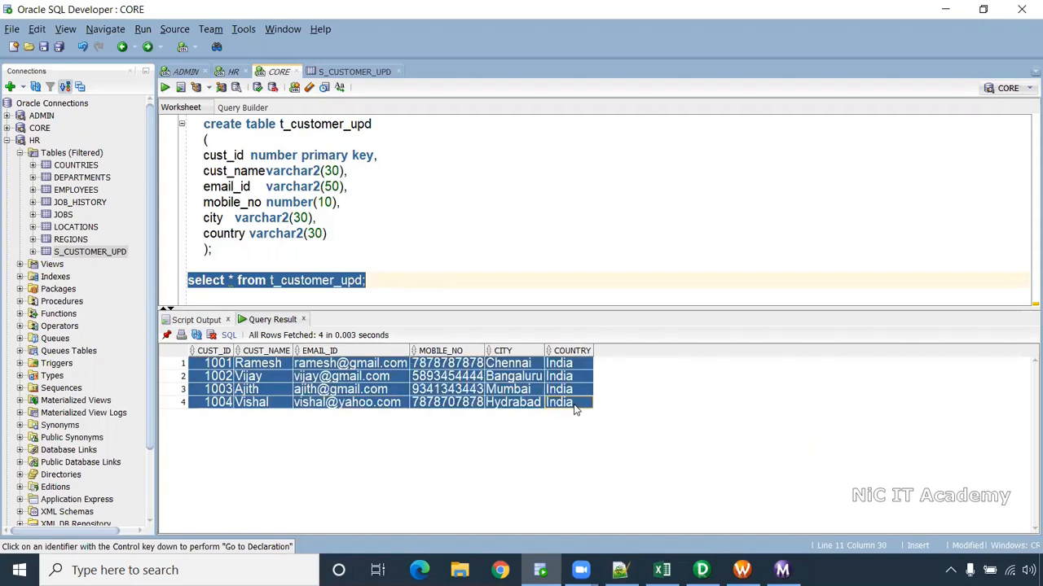
pyautogui.click(512, 273)
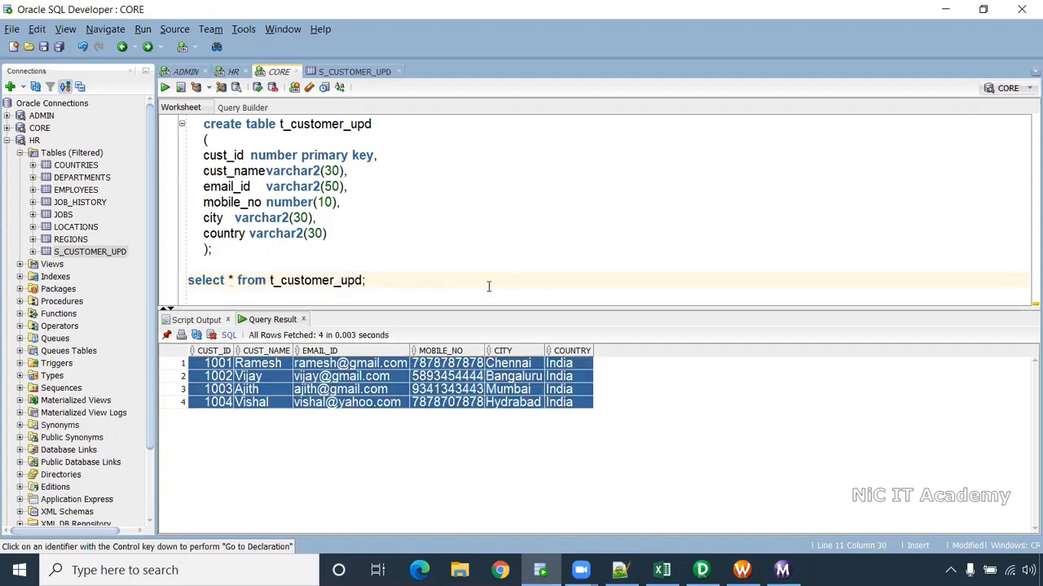
pyautogui.click(742, 571)
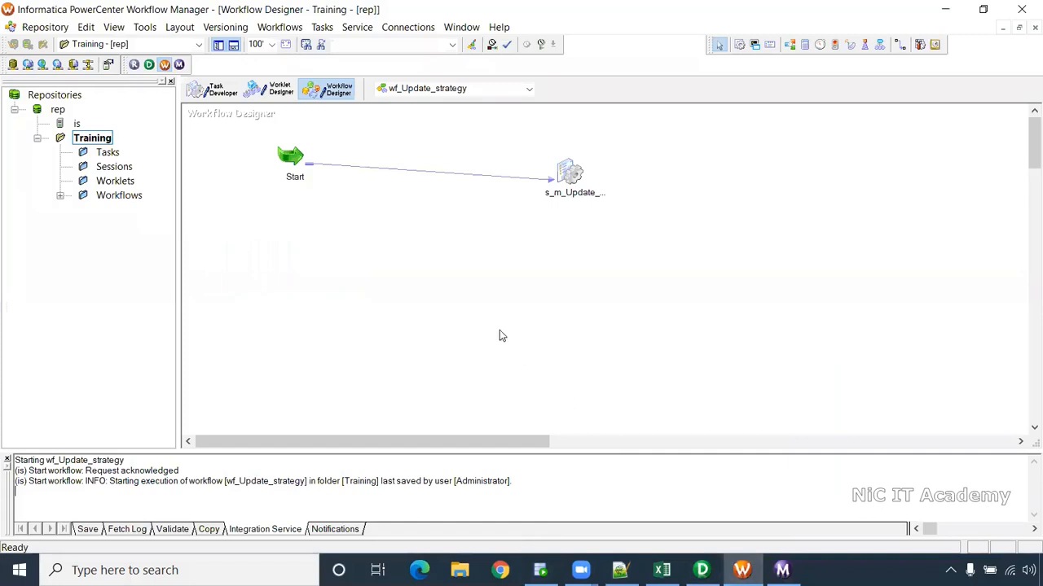
# - Rerun wf_Update_strategy and open the new session run's statistics in Workflow Monitor
pyautogui.rightClick(464, 255)
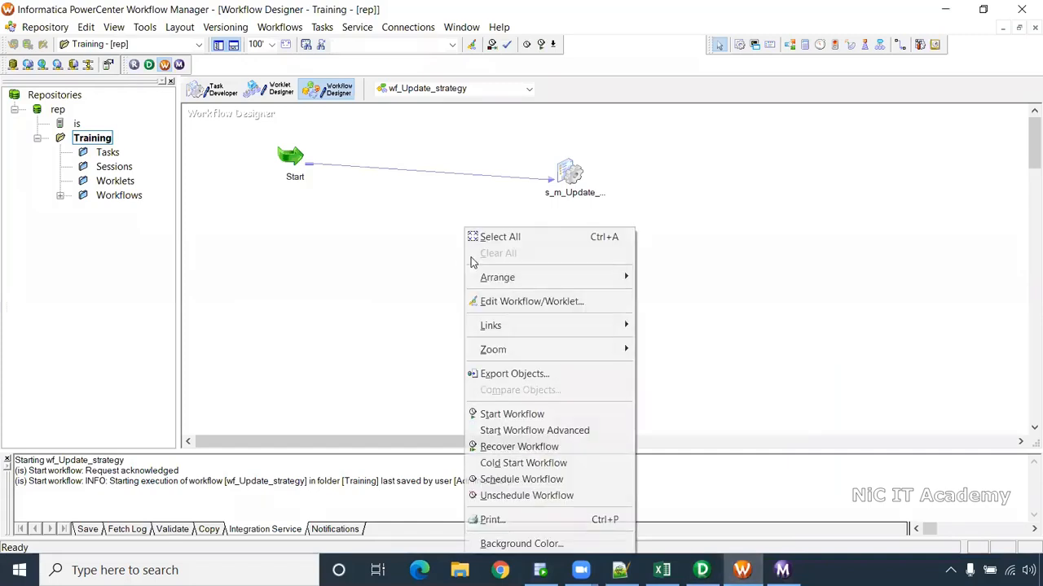
pyautogui.click(535, 416)
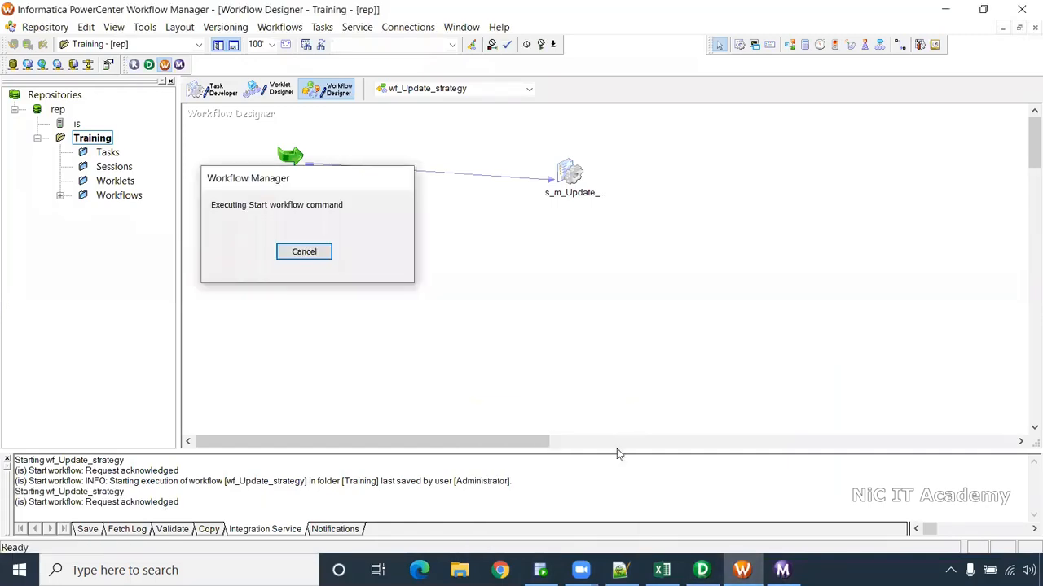
pyautogui.click(782, 570)
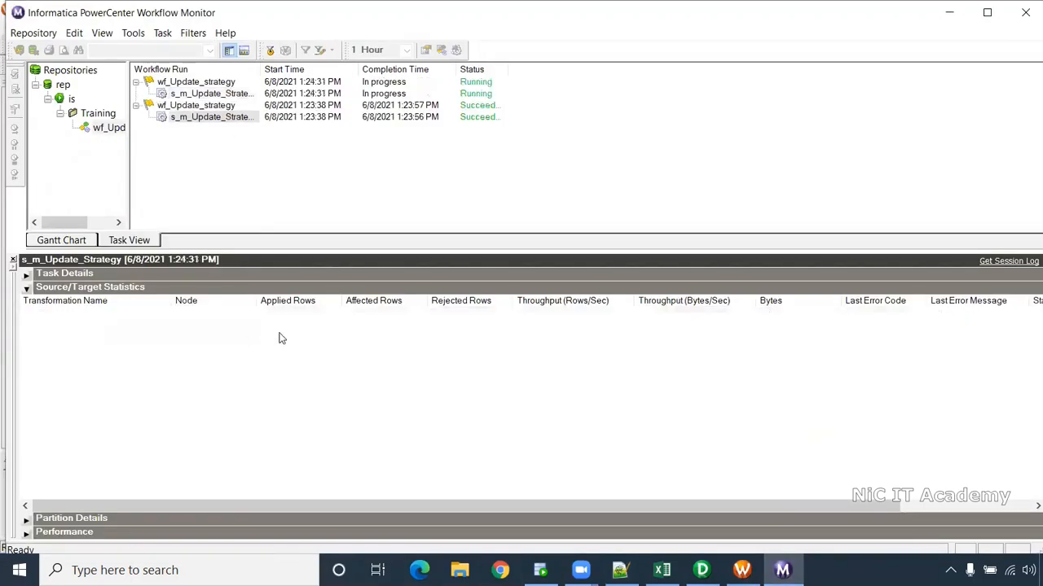
pyautogui.click(217, 94)
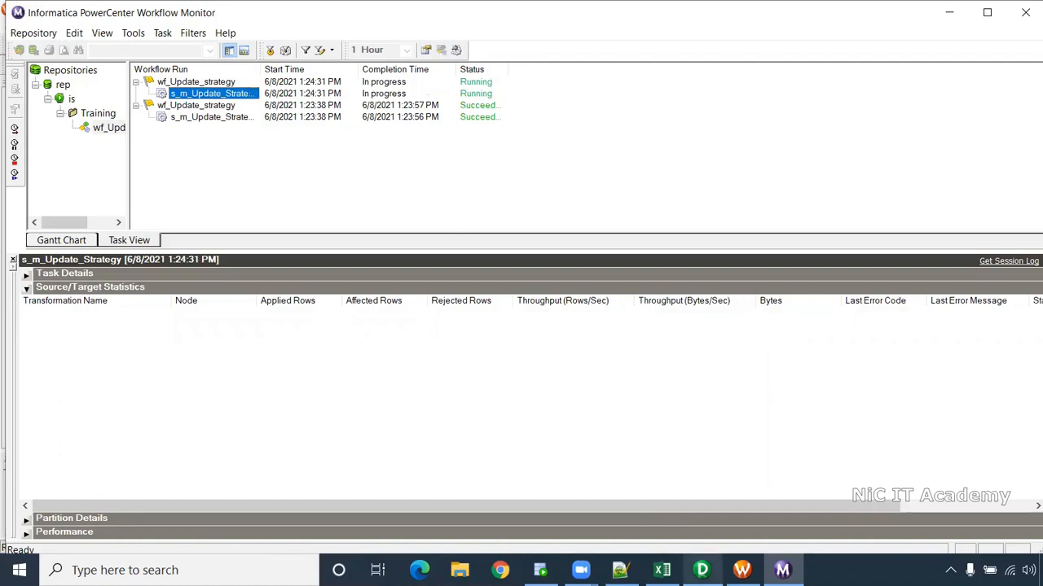
# - Review the mapping in Designer, then confirm both targets show 0 rows written
pyautogui.click(701, 570)
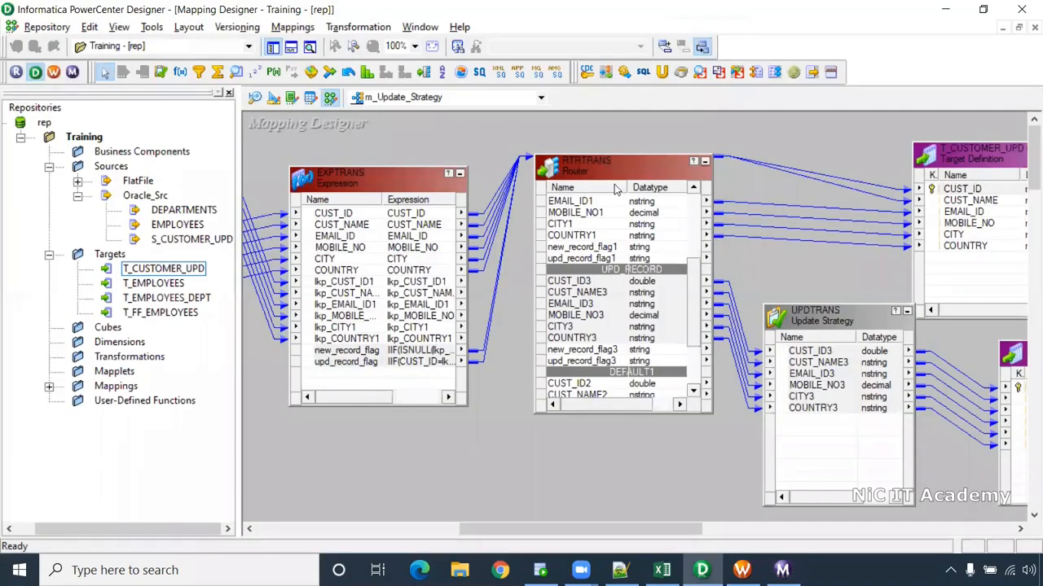
pyautogui.moveTo(694, 269); pyautogui.dragTo(693, 206)
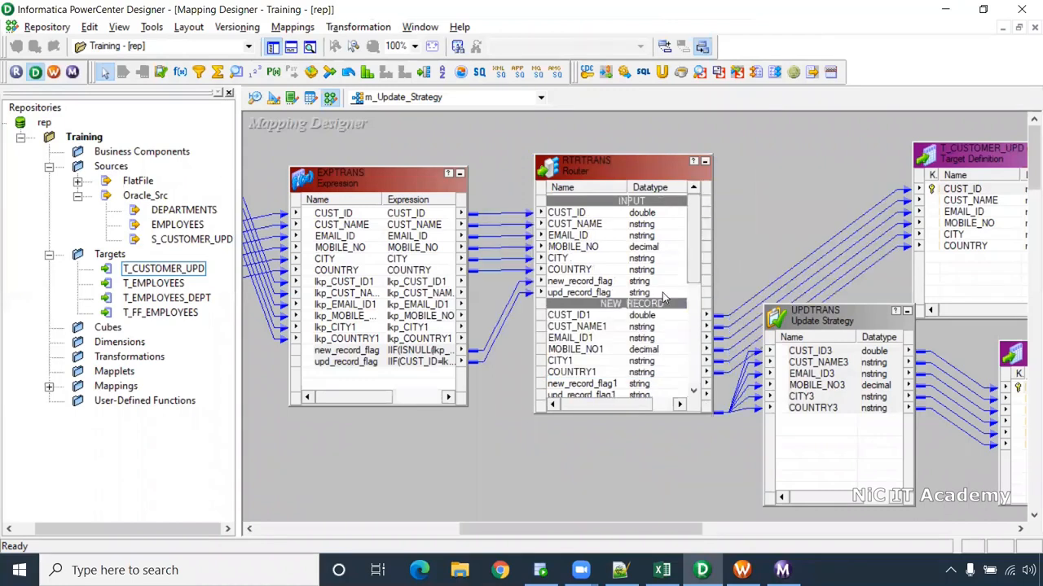
pyautogui.hotkey('alt', 'Tab')
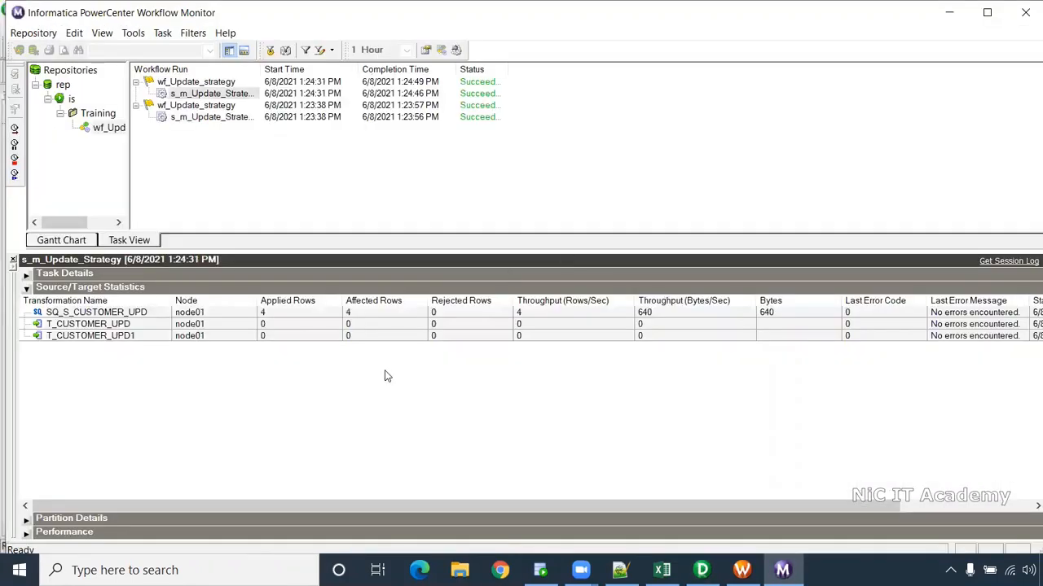
pyautogui.click(285, 323)
pyautogui.click(281, 338)
pyautogui.click(282, 326)
pyautogui.click(282, 340)
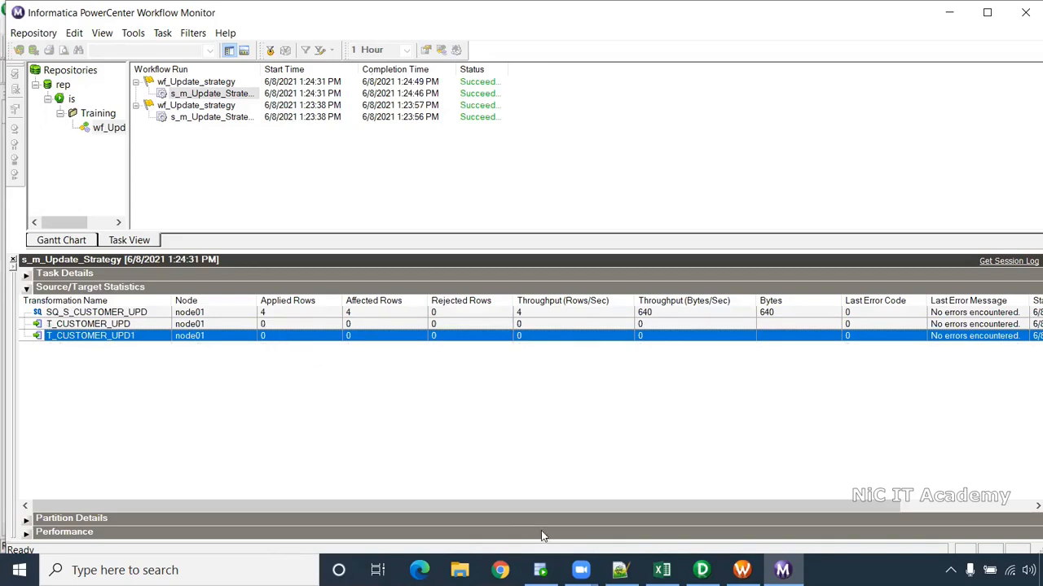
pyautogui.click(540, 570)
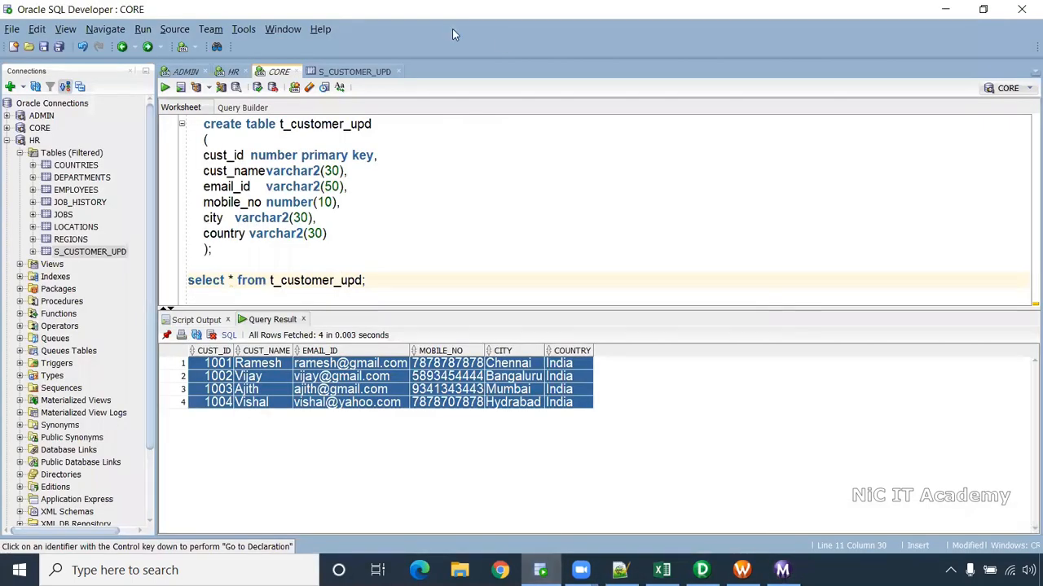
# - Change customer 1002's MOBILE_NO in S_CUSTOMER_UPD to a new mobile number and commit it
pyautogui.click(234, 74)
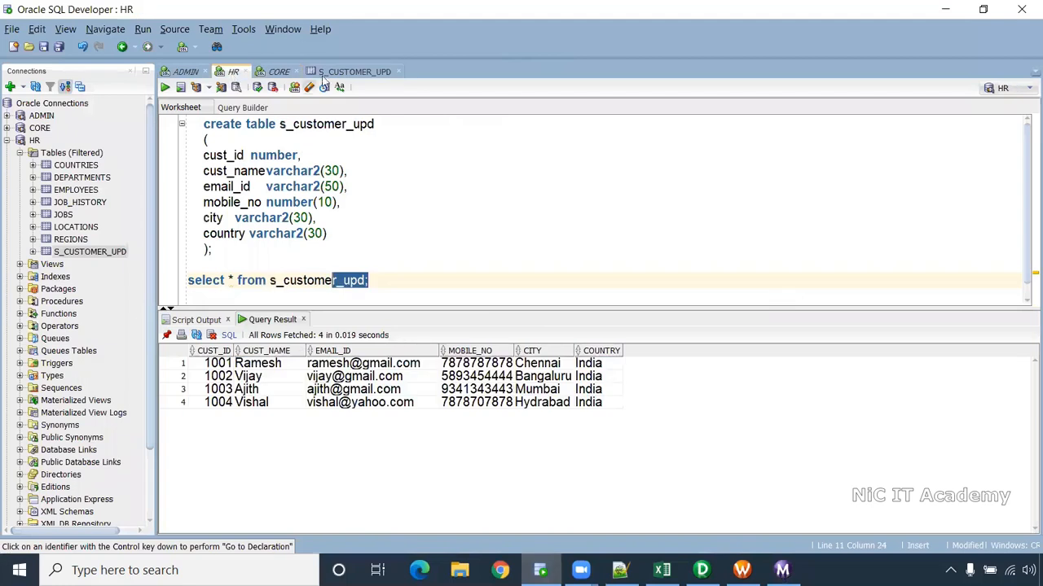
pyautogui.click(334, 74)
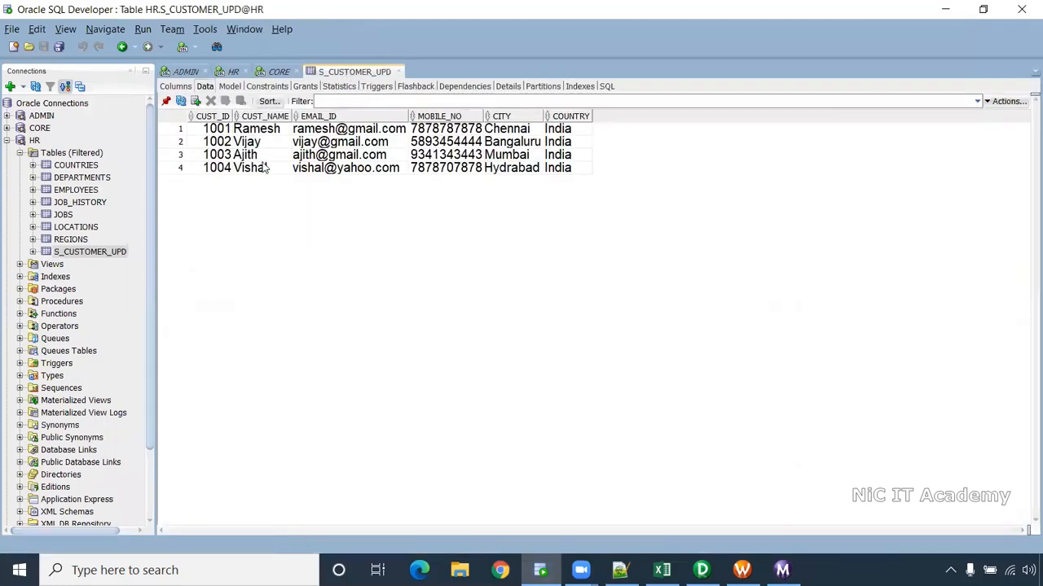
pyautogui.doubleClick(461, 143)
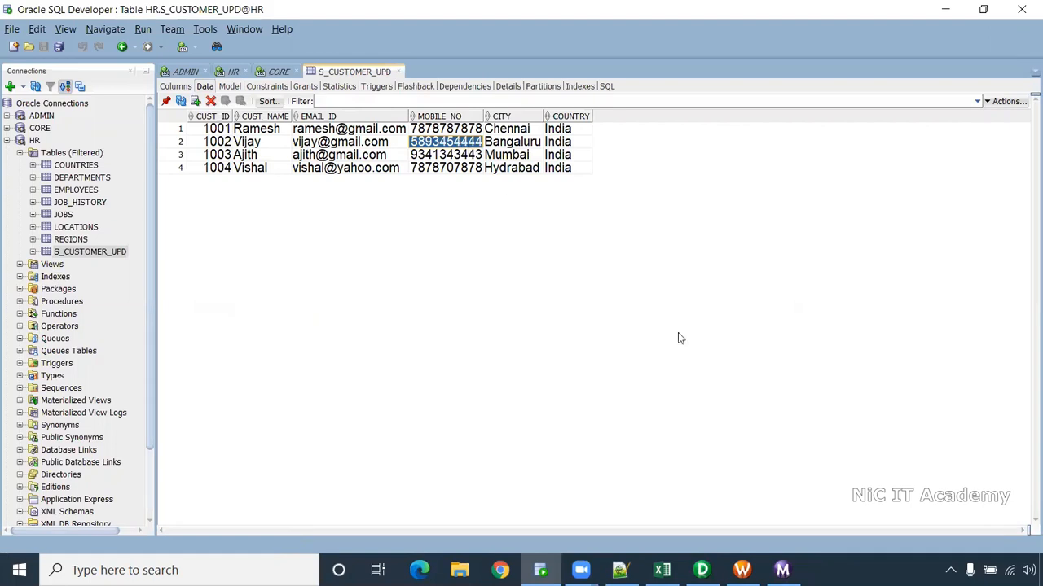
pyautogui.write('123456789')
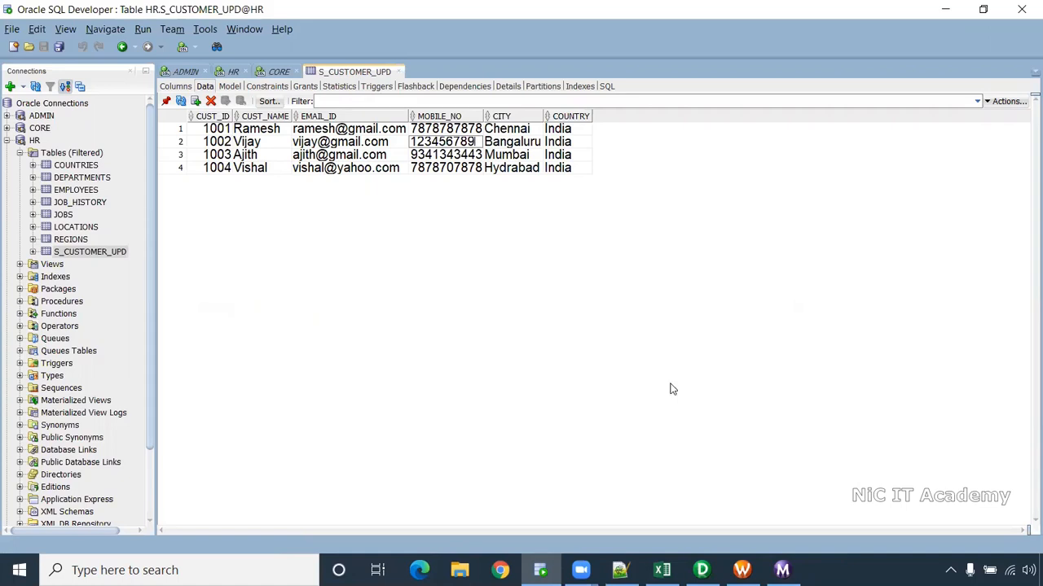
pyautogui.press('Return')
pyautogui.click(462, 143)
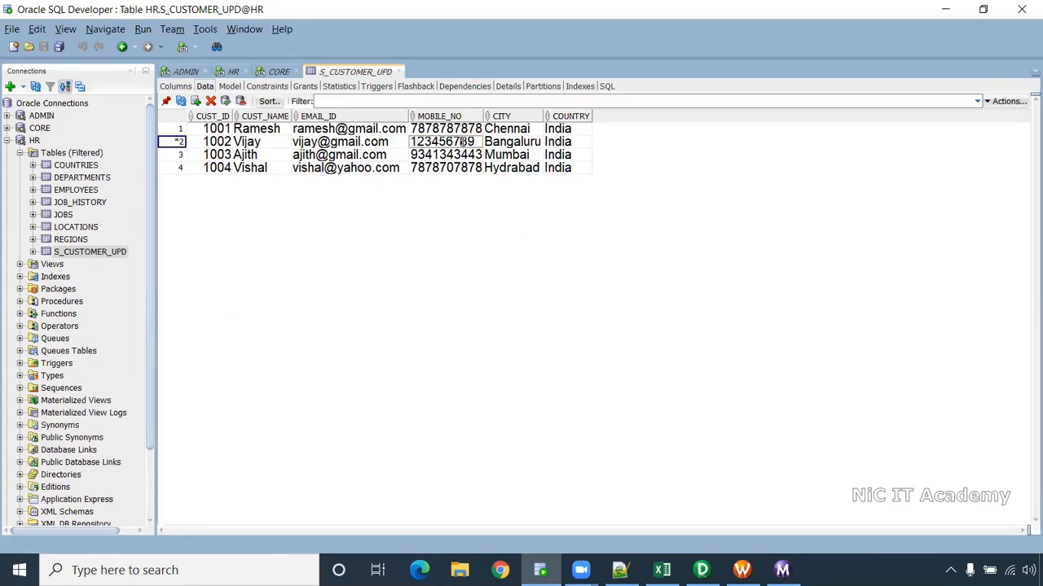
pyautogui.click(461, 142)
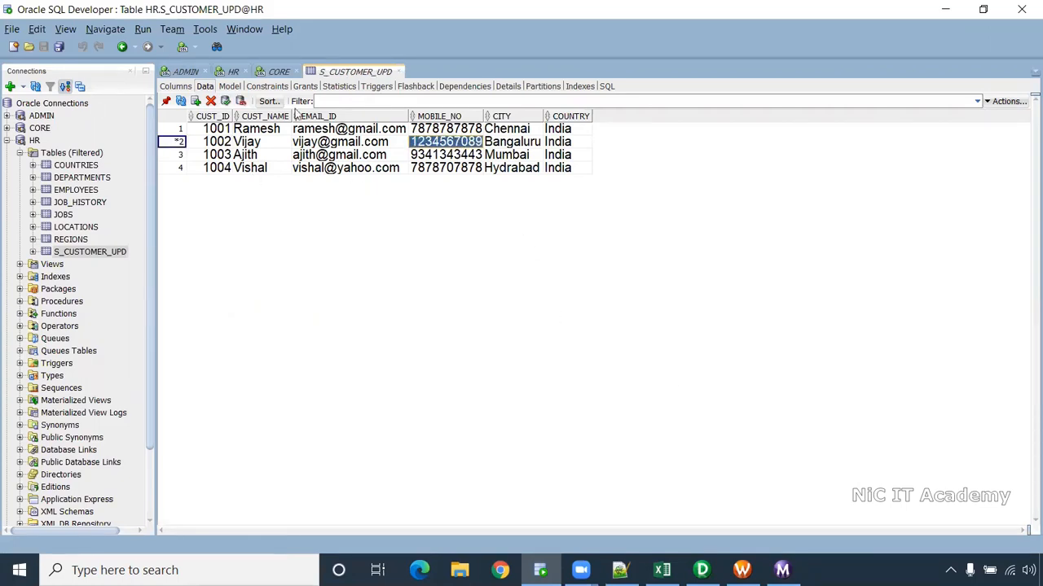
pyautogui.click(225, 102)
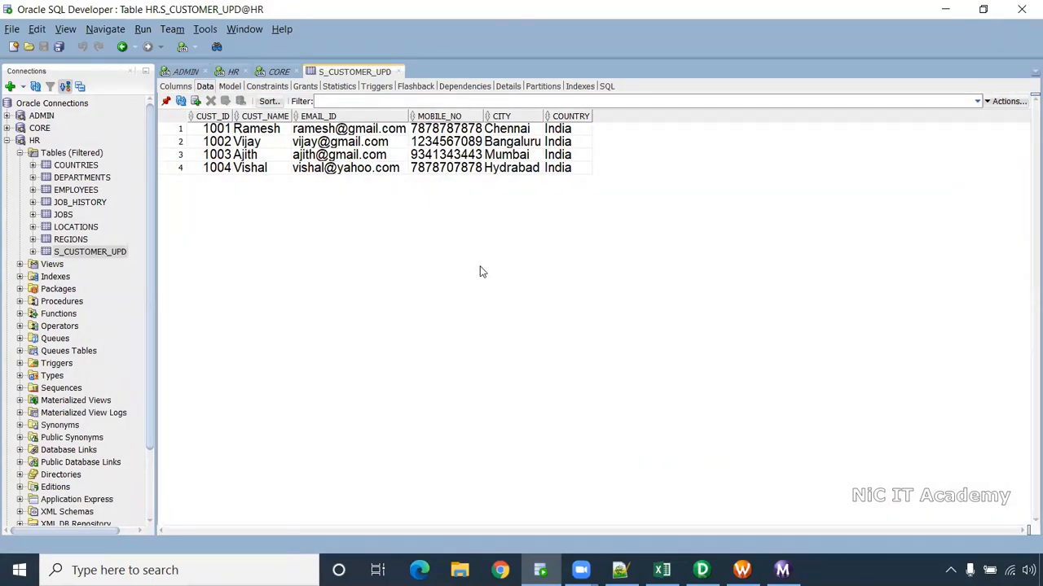
# - Compare with customer 1002's mobile number in the t_customer_upd query results, then return to Workflow Manager
pyautogui.click(279, 72)
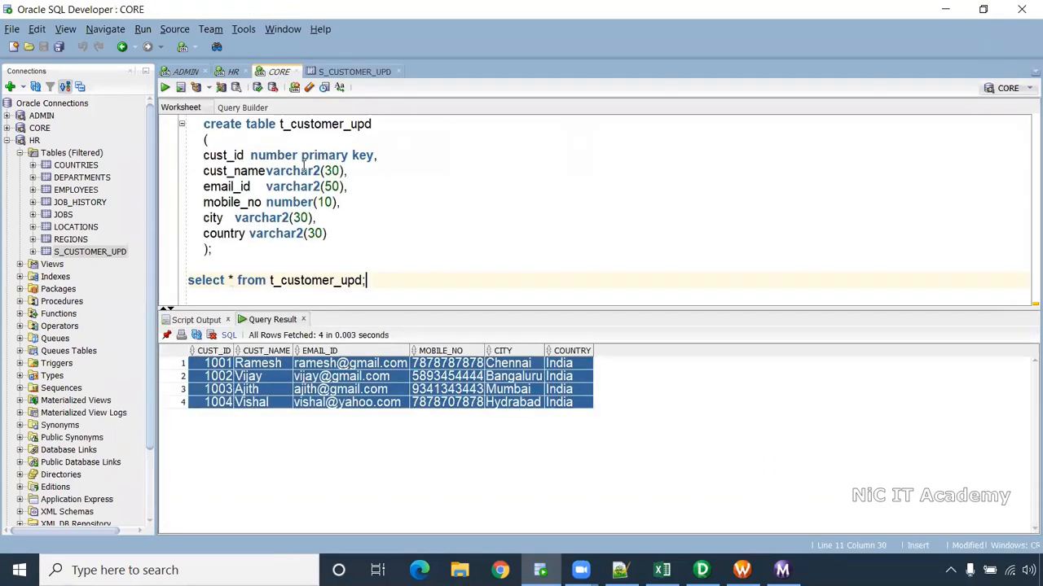
pyautogui.click(340, 390)
pyautogui.click(468, 379)
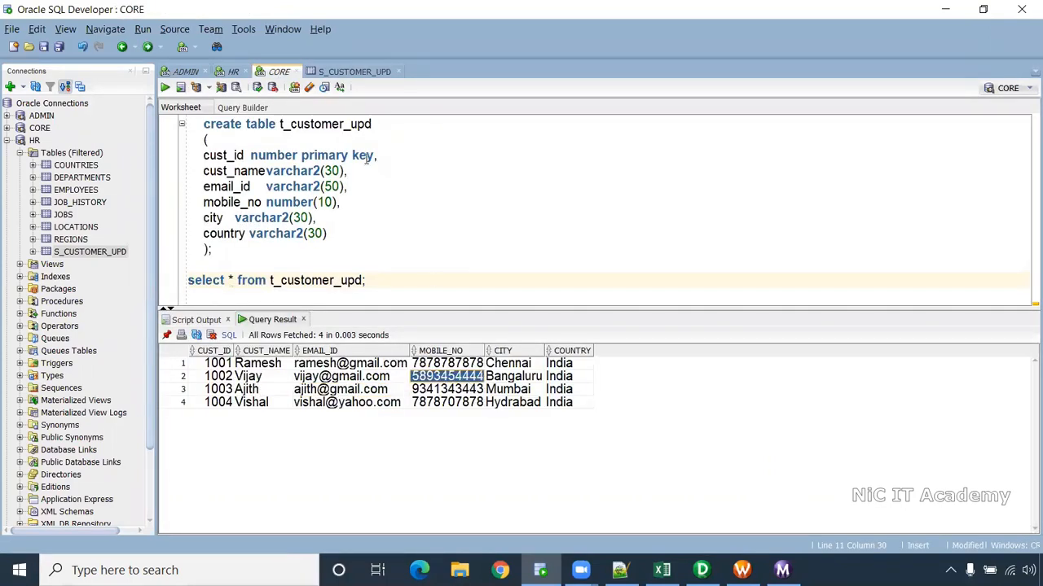
pyautogui.click(742, 570)
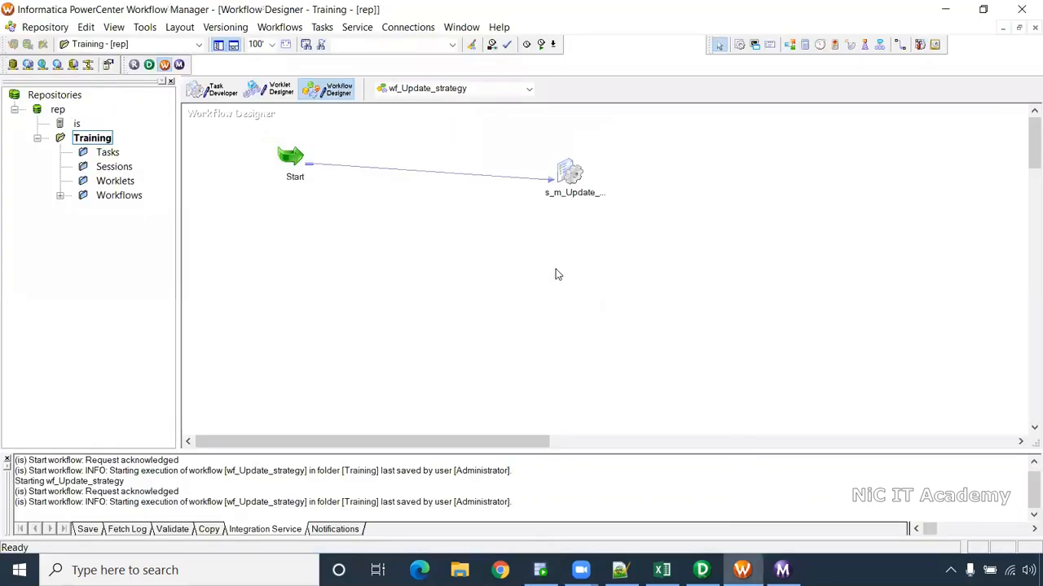
# - Start the wf_Update_strategy workflow again from the Workflow Manager canvas
pyautogui.rightClick(555, 275)
pyautogui.click(578, 412)
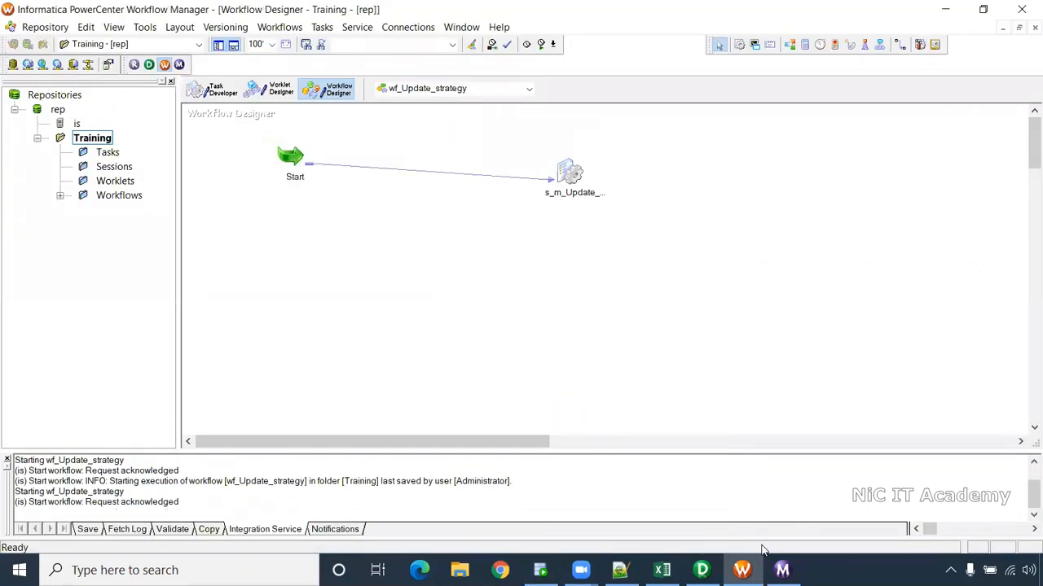
pyautogui.click(782, 570)
# - Check the new run's target statistics: 0 rows to T_CUSTOMER_UPD, 1 row to T_CUSTOMER_UPD1
pyautogui.click(273, 327)
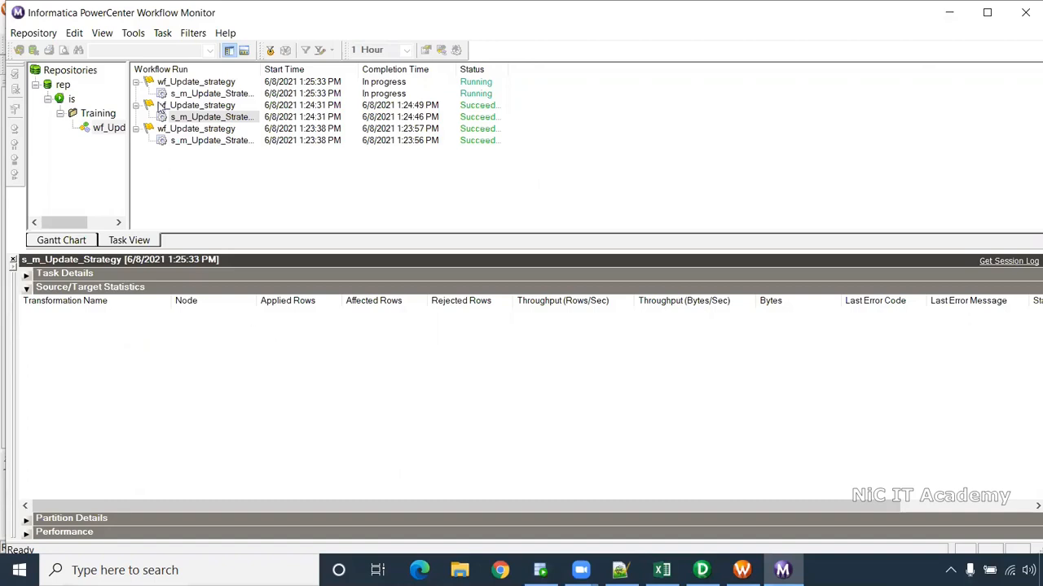
pyautogui.click(184, 95)
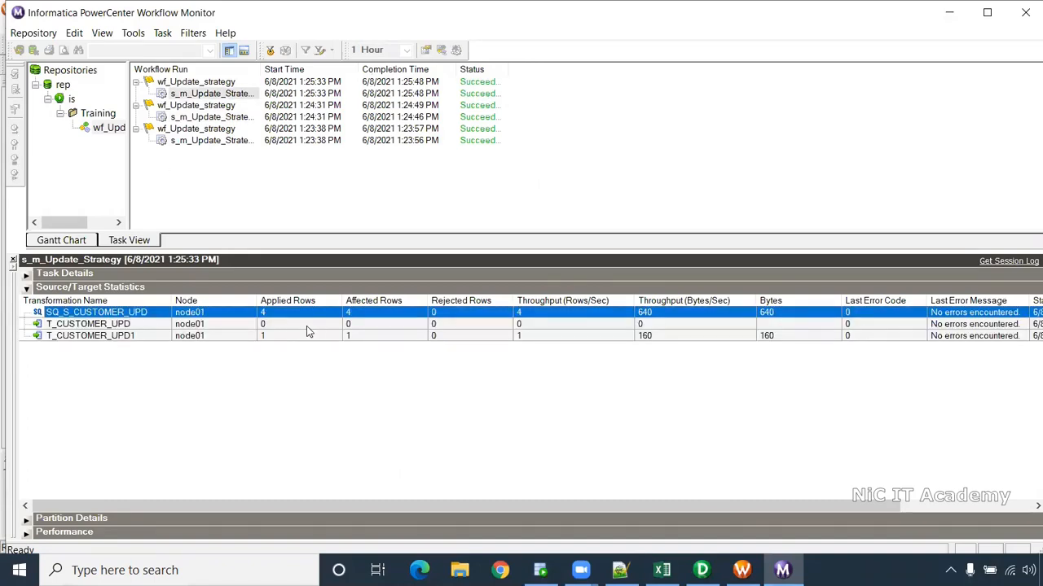
pyautogui.click(308, 329)
pyautogui.click(269, 337)
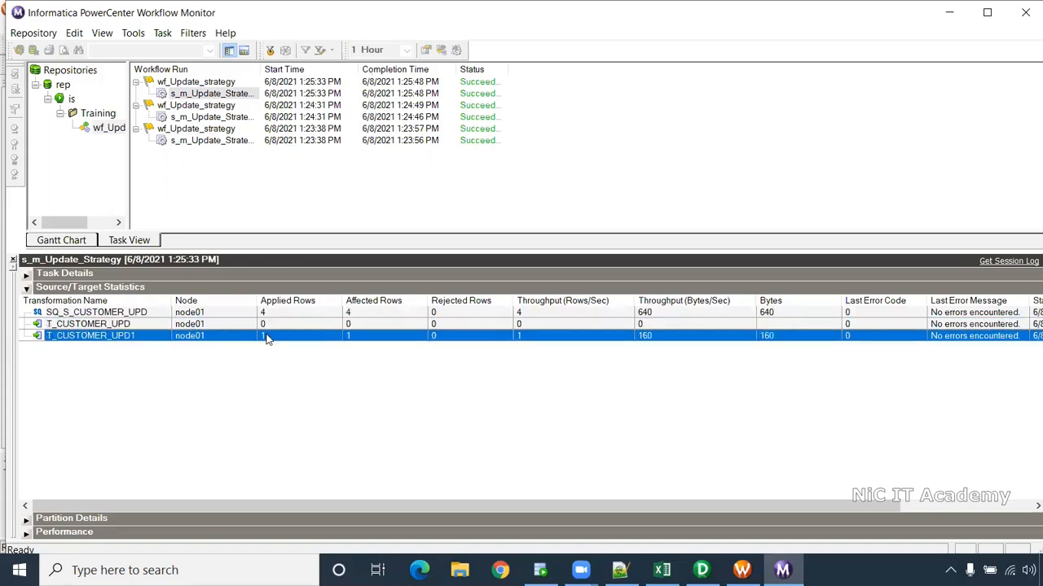
# - Rerun 'select * from t_customer_upd;' and confirm customer 1002 shows the updated mobile number
pyautogui.click(540, 570)
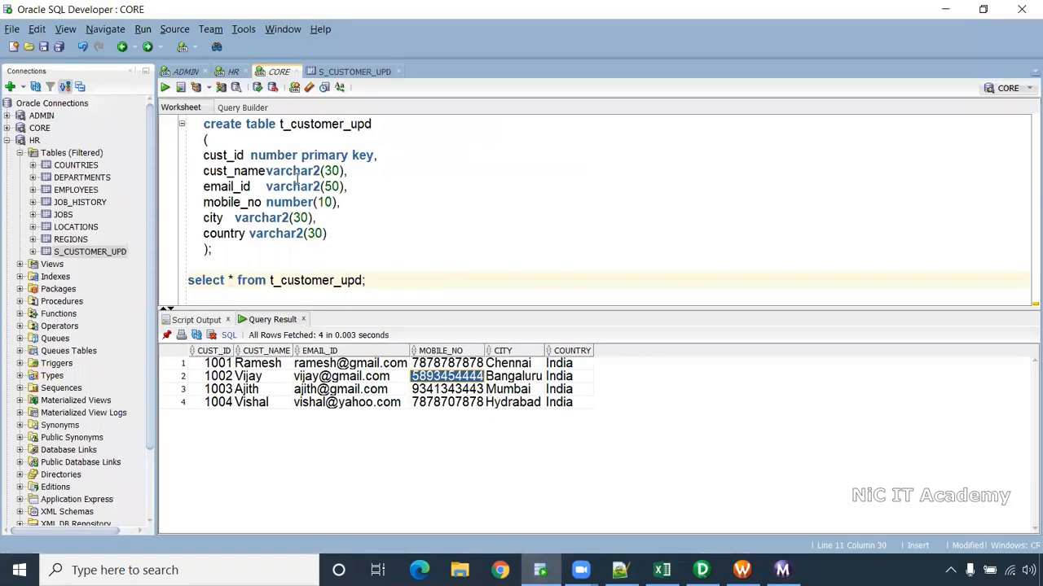
pyautogui.moveTo(410, 281); pyautogui.dragTo(181, 280)
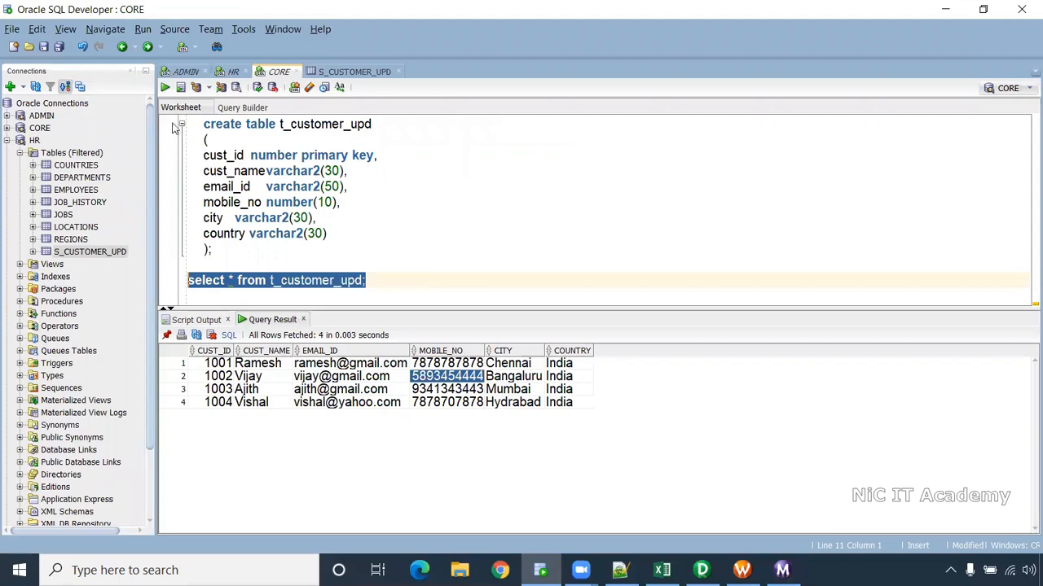
pyautogui.click(164, 87)
pyautogui.click(440, 377)
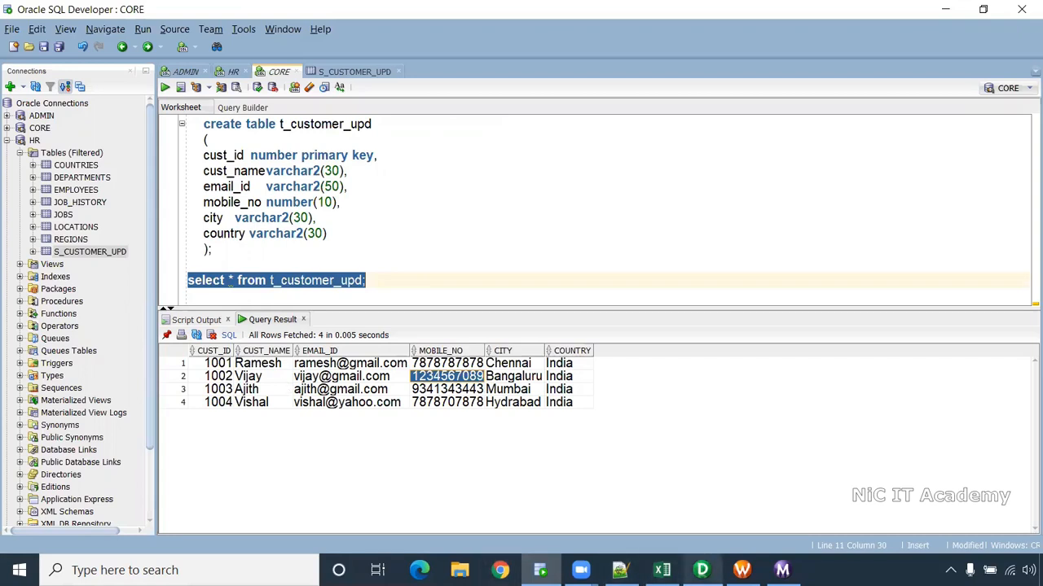
pyautogui.click(701, 570)
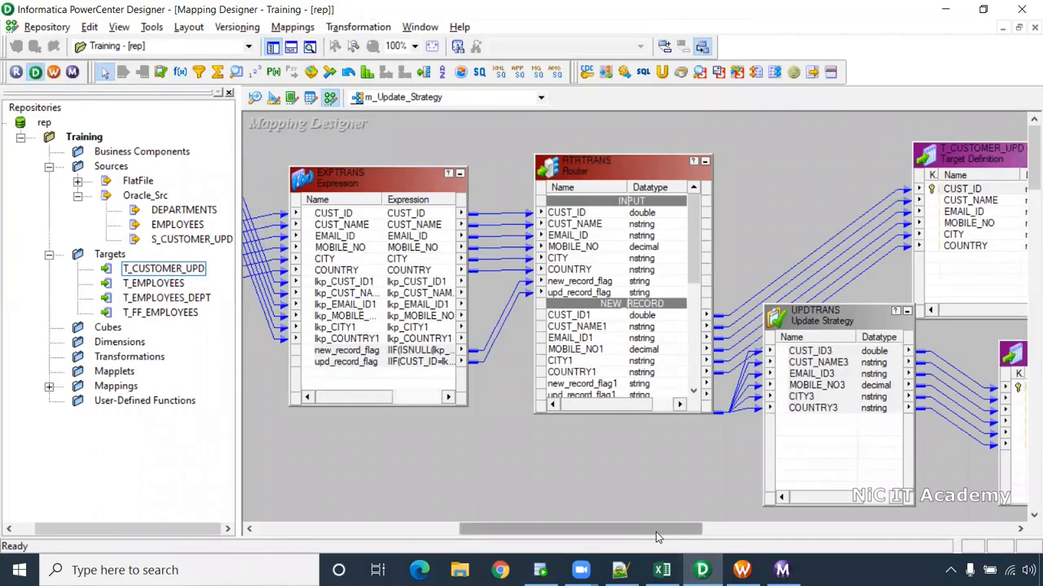
pyautogui.moveTo(656, 532); pyautogui.dragTo(461, 525)
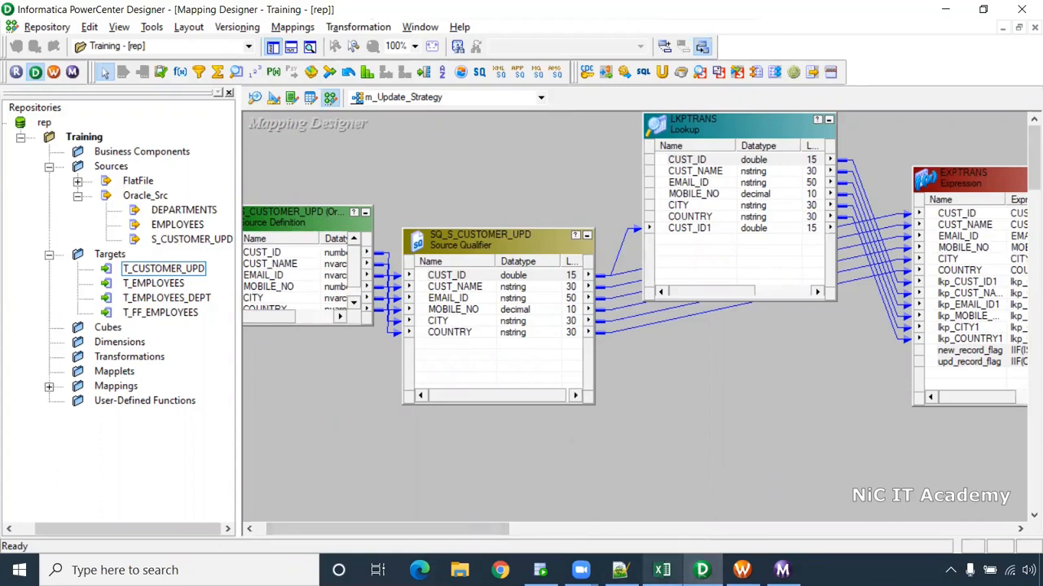
pyautogui.moveTo(662, 570)
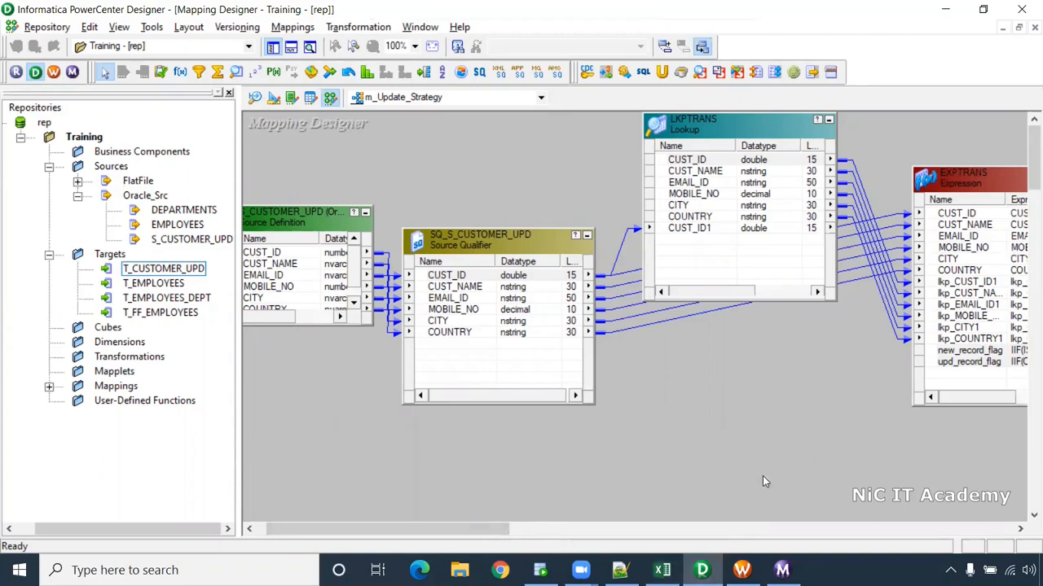
pyautogui.moveTo(466, 531); pyautogui.dragTo(717, 530)
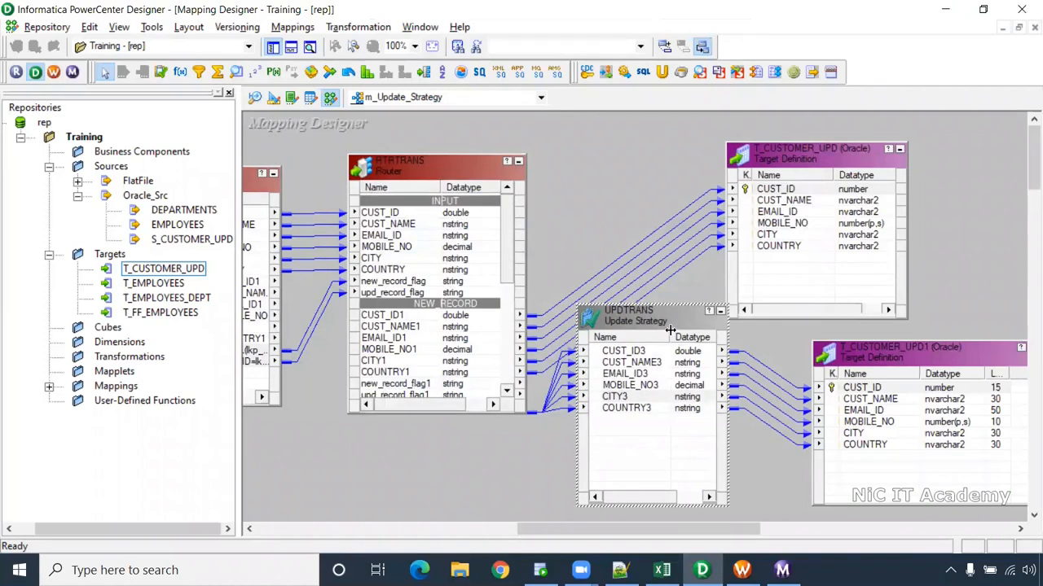
# - Review UPDTRANS's Properties tab, showing dd_update and the Forward Rejected Rows description
pyautogui.doubleClick(668, 322)
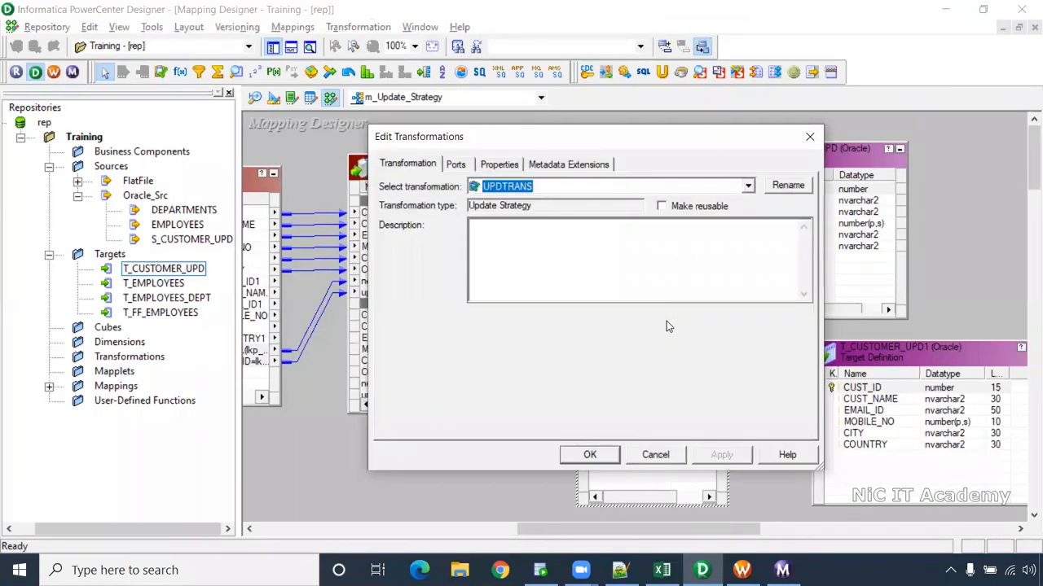
pyautogui.click(500, 166)
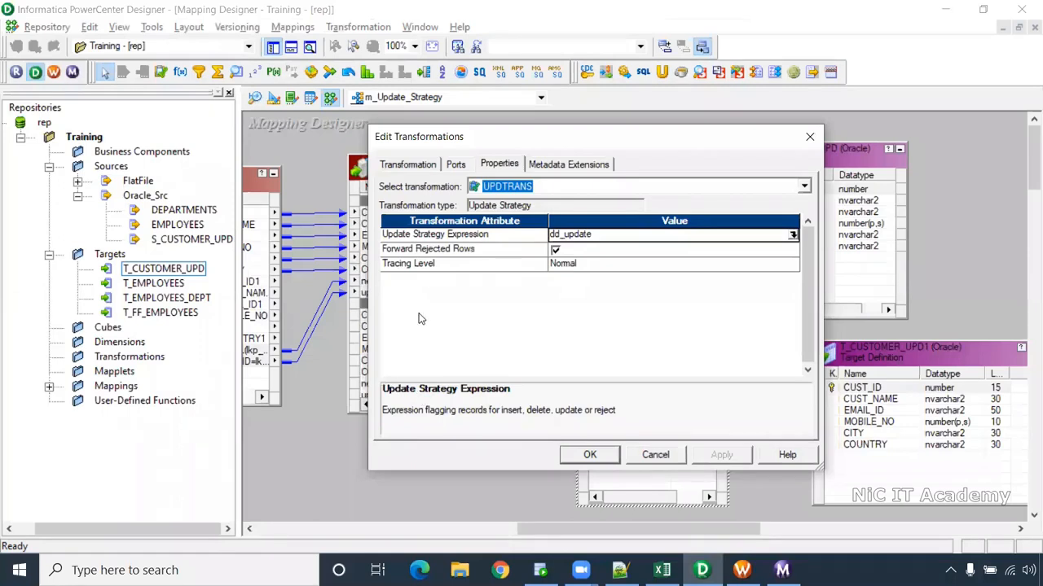
pyautogui.click(415, 254)
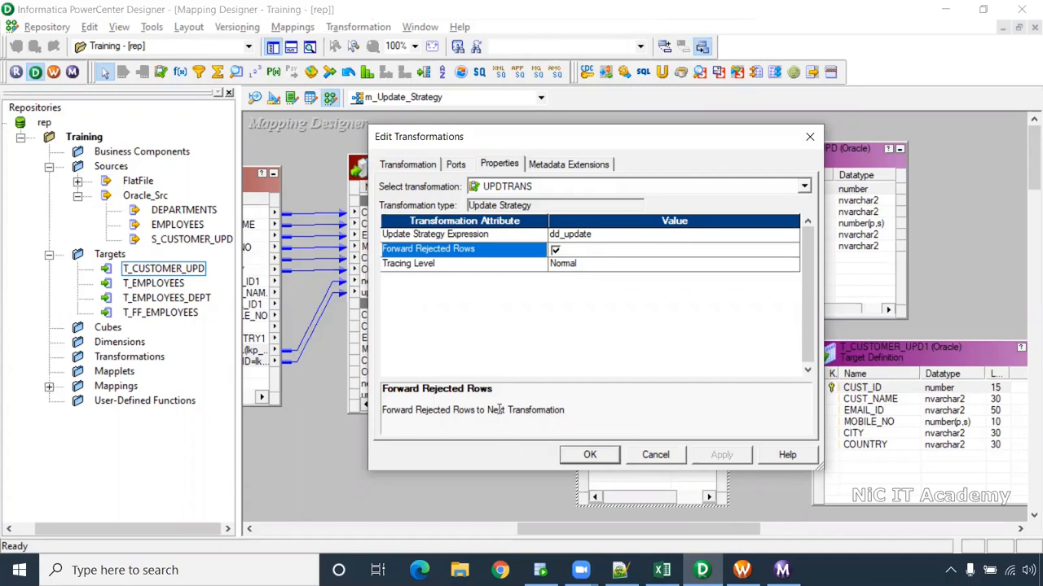
pyautogui.moveTo(620, 570)
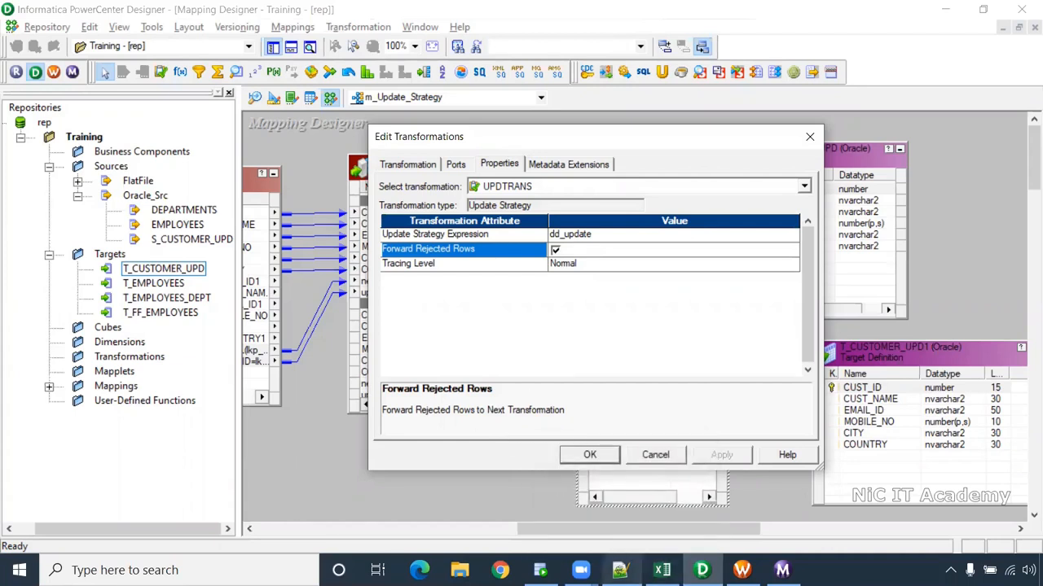
pyautogui.click(619, 570)
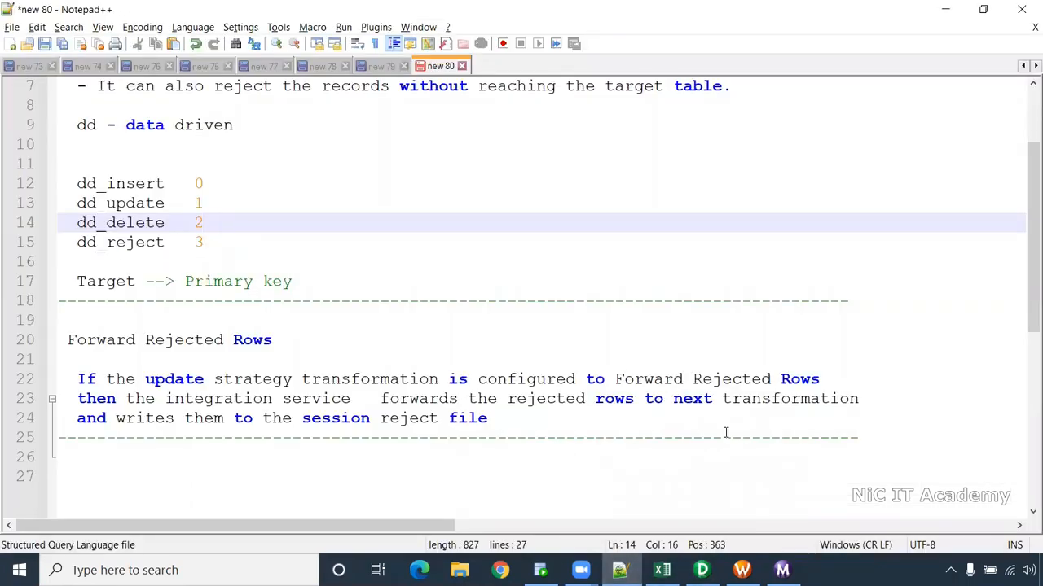
pyautogui.moveTo(514, 419); pyautogui.dragTo(75, 381)
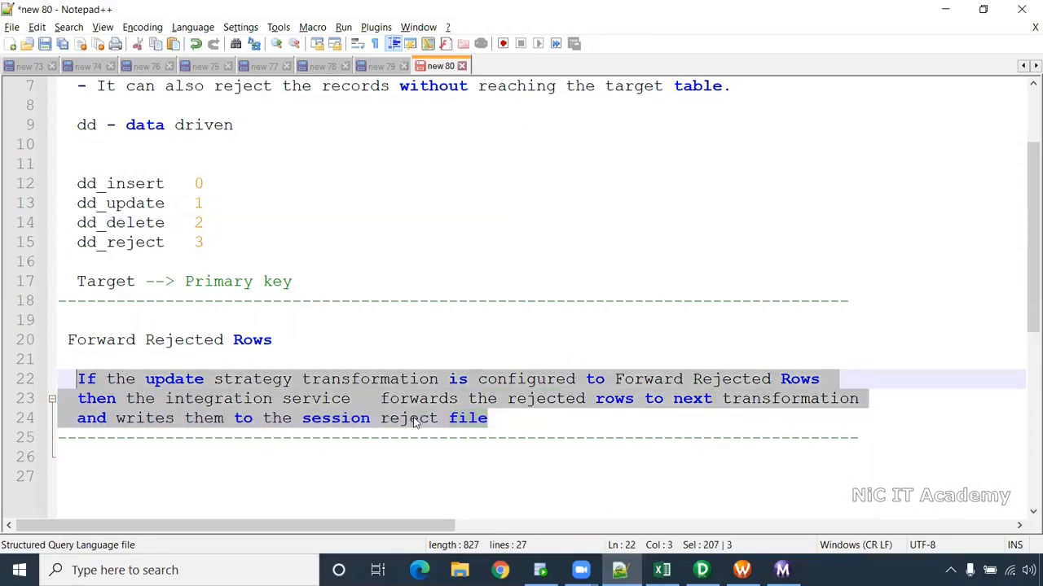
pyautogui.click(500, 421)
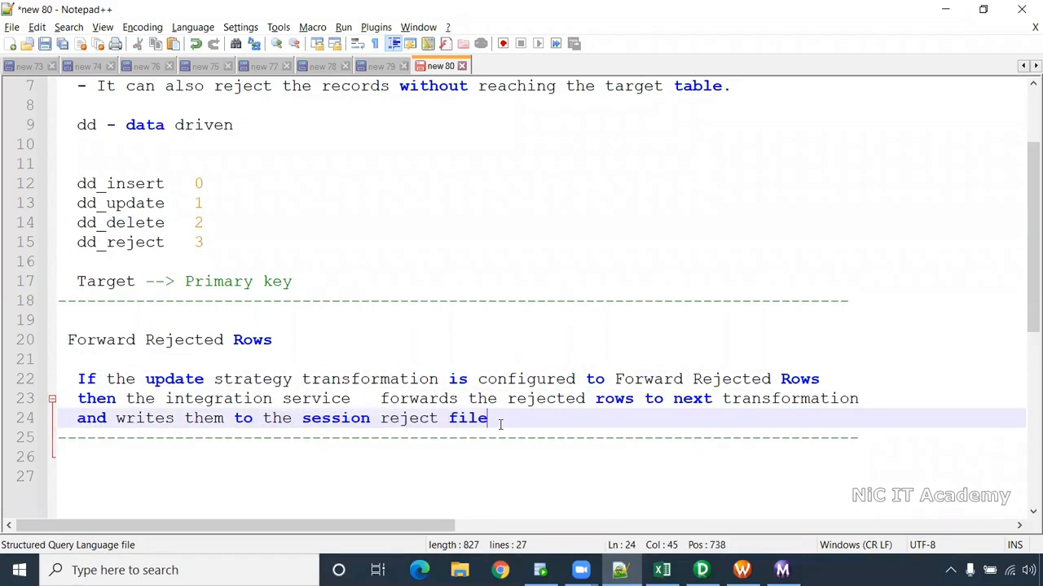